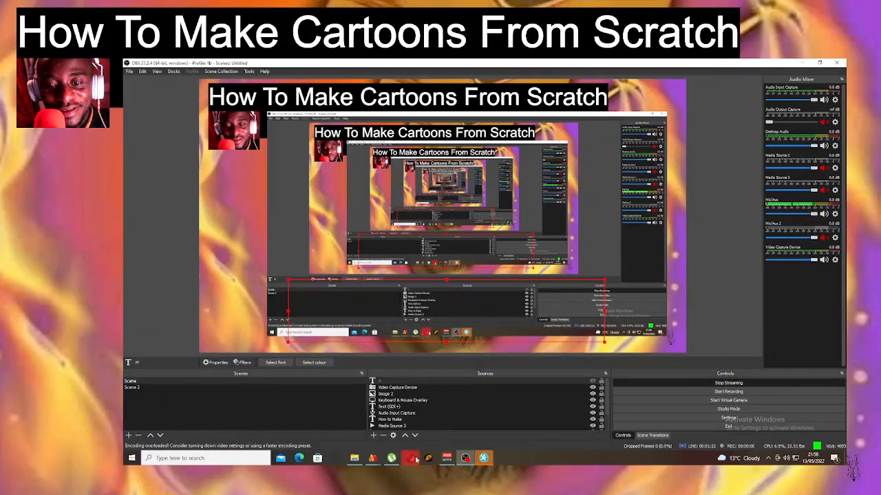
# - Switch to the Tanaccaw3.moho project in Moho and activate the Transform Points tool on the hair layer
pyautogui.moveTo(372, 461)
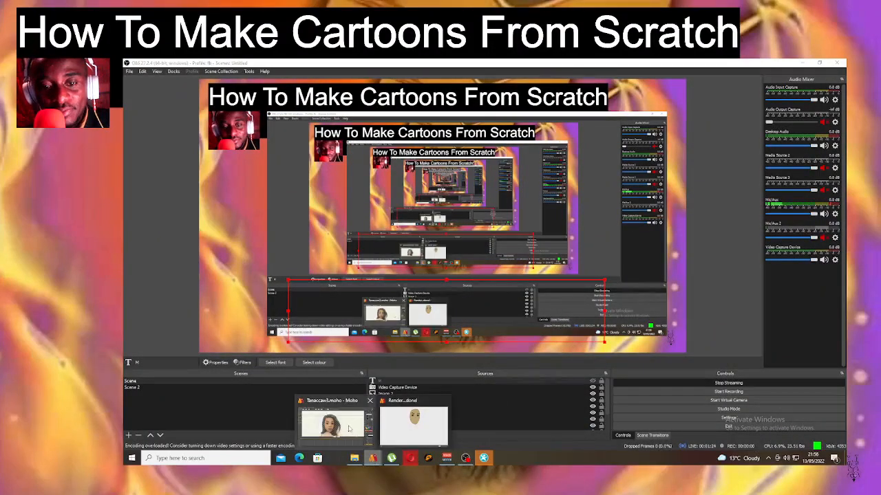
pyautogui.click(347, 423)
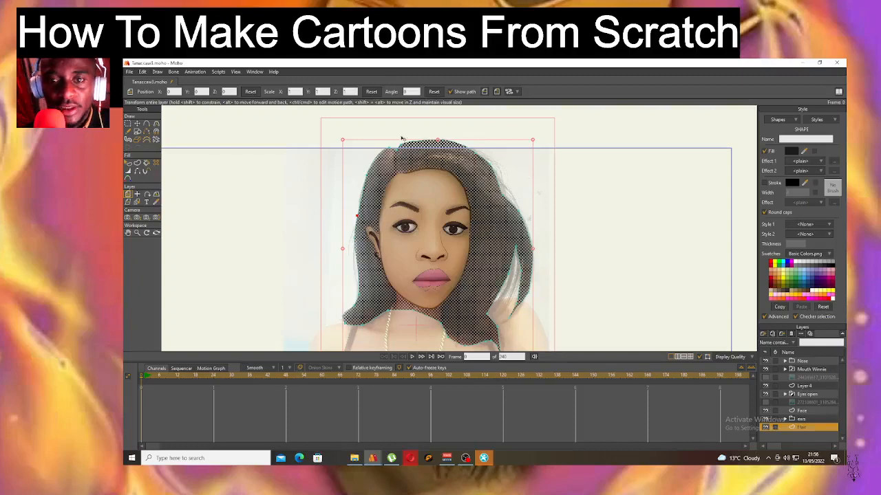
pyautogui.click(283, 212)
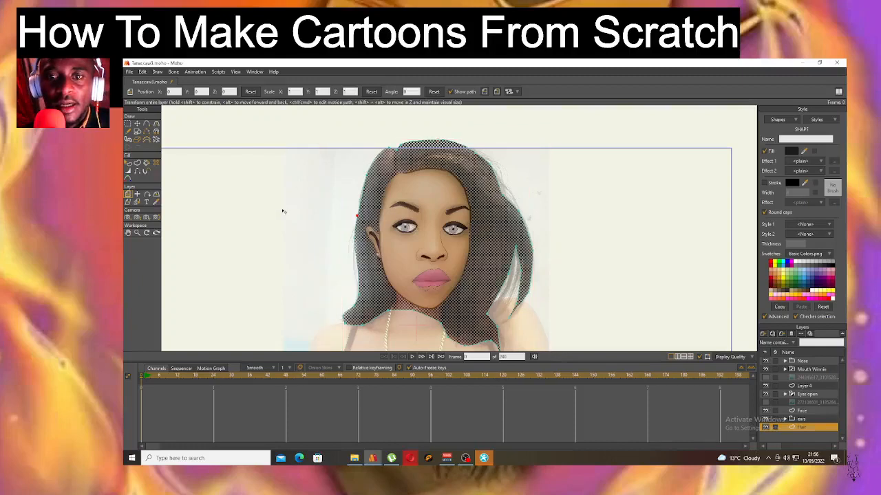
pyautogui.click(137, 124)
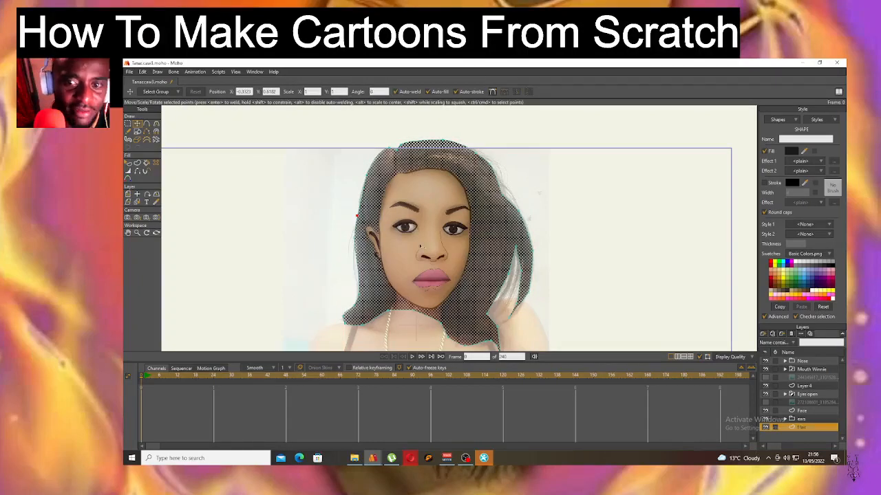
# - Switch to the Opera browser, search Google for "voiceremover" and open the Vocal Remover and Isolation site
pyautogui.click(410, 458)
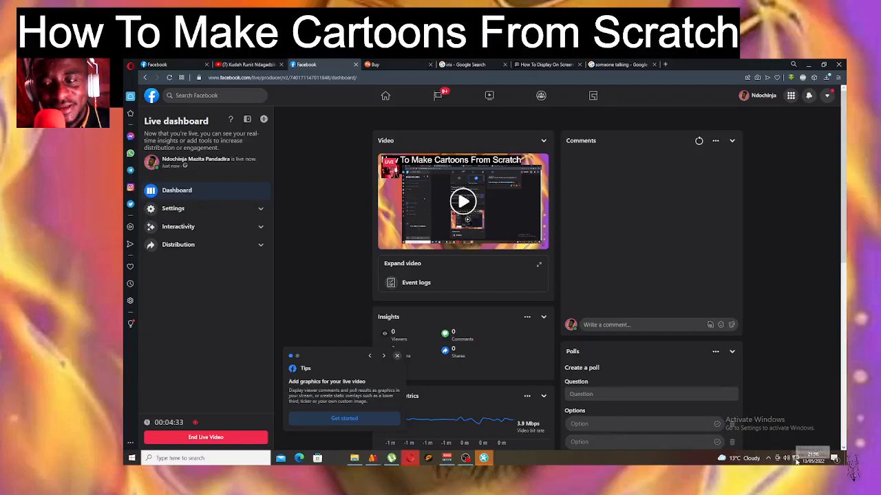
pyautogui.click(397, 64)
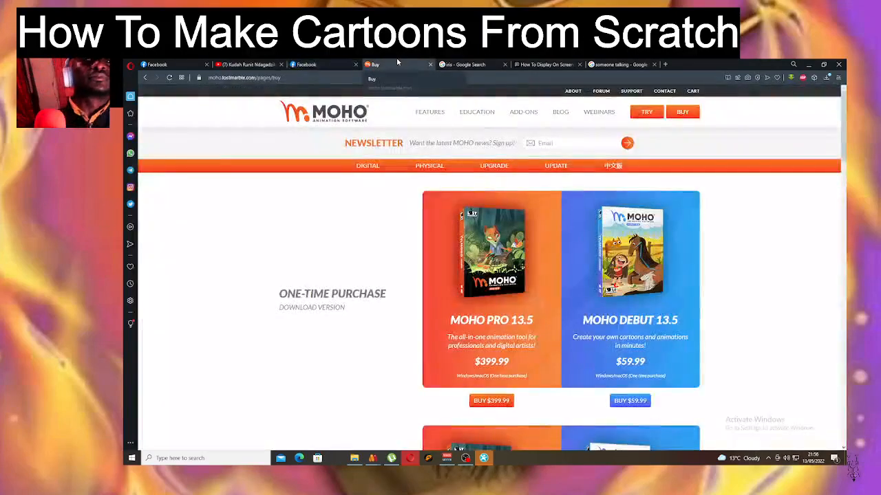
pyautogui.click(399, 77)
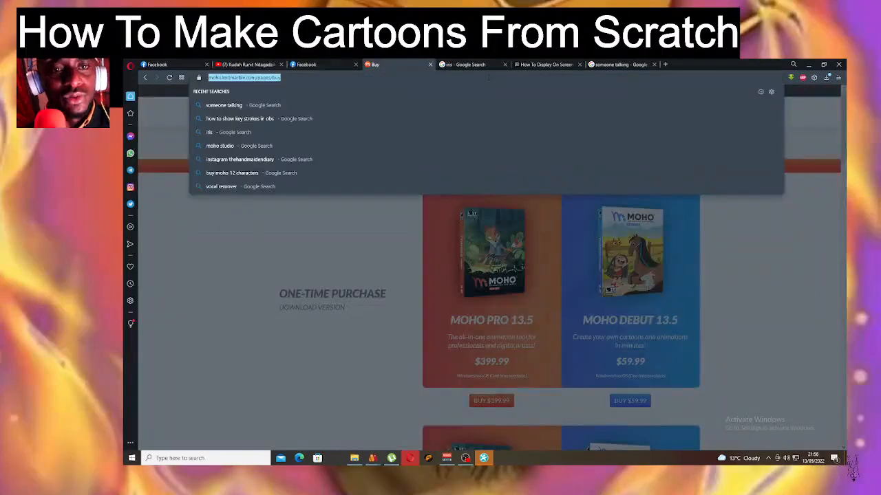
pyautogui.write('vo')
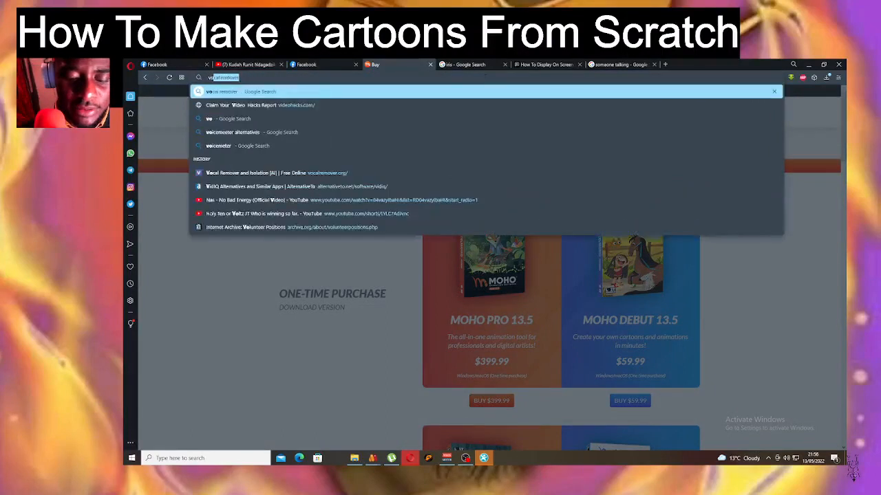
pyautogui.write('iceremover')
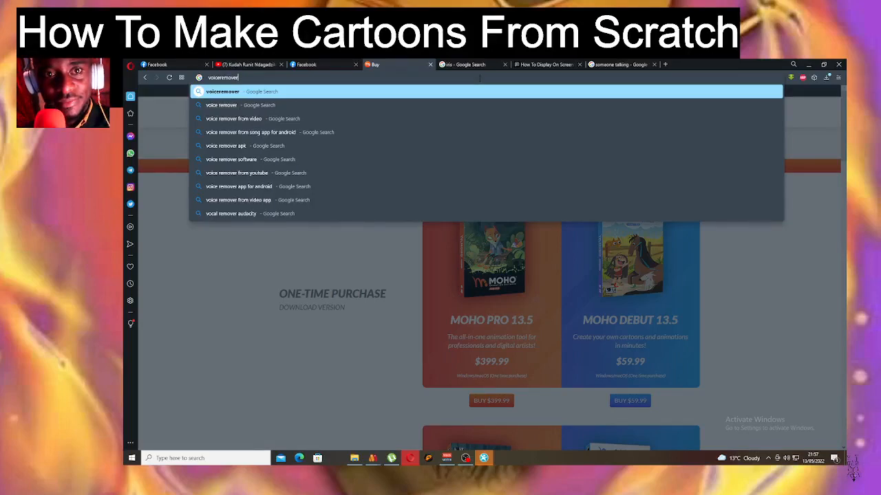
pyautogui.press('Return')
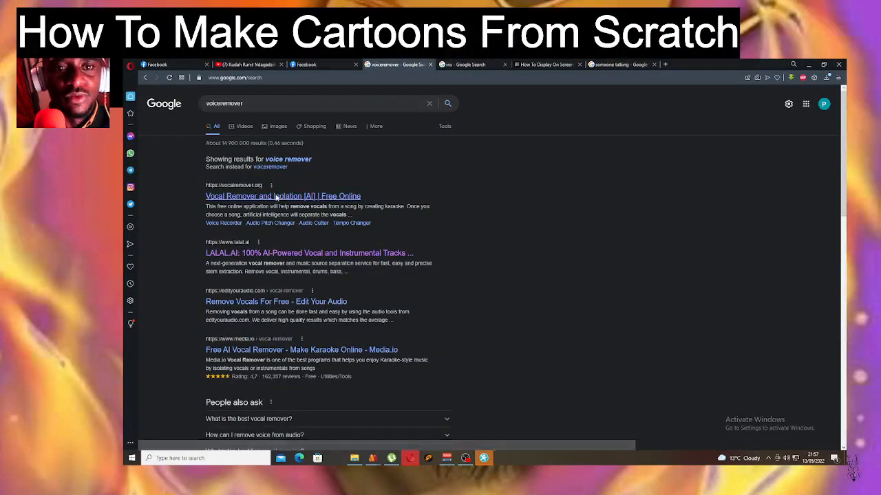
pyautogui.click(274, 197)
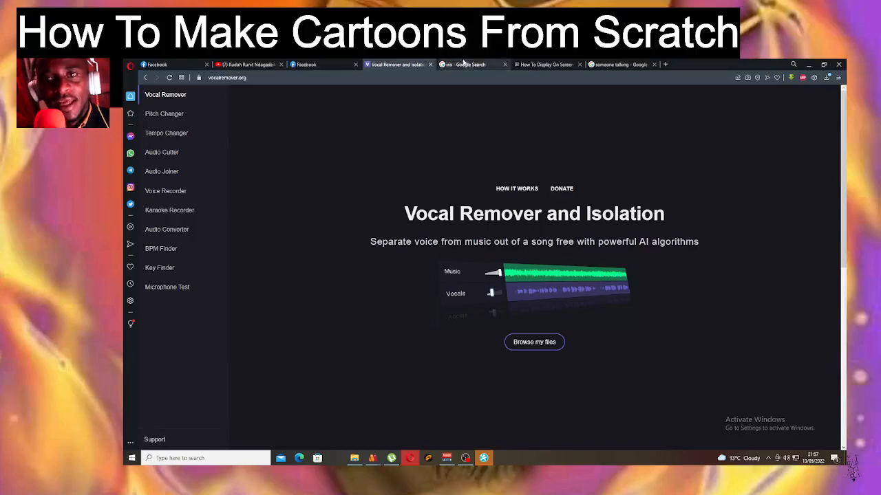
# - Search for "lalai voice remover" in the browser tab showing iris images and open the LALAL.AI website
pyautogui.click(466, 64)
pyautogui.click(350, 77)
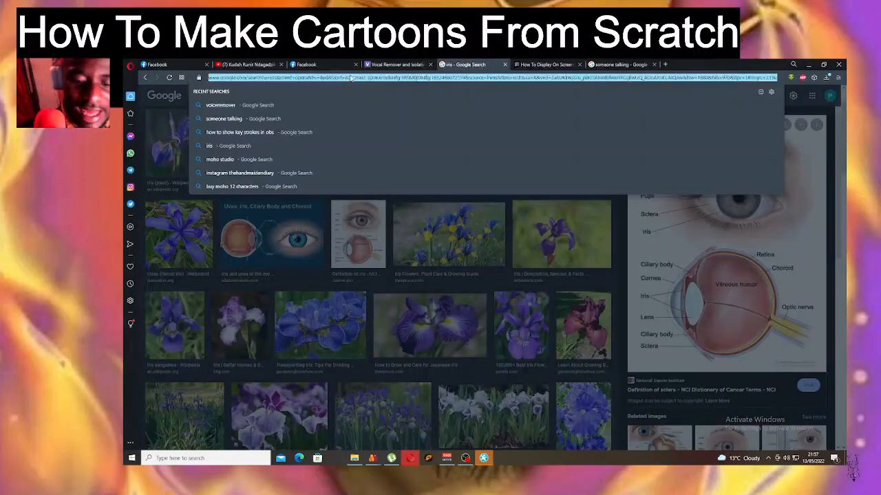
pyautogui.write('li')
pyautogui.write('lai')
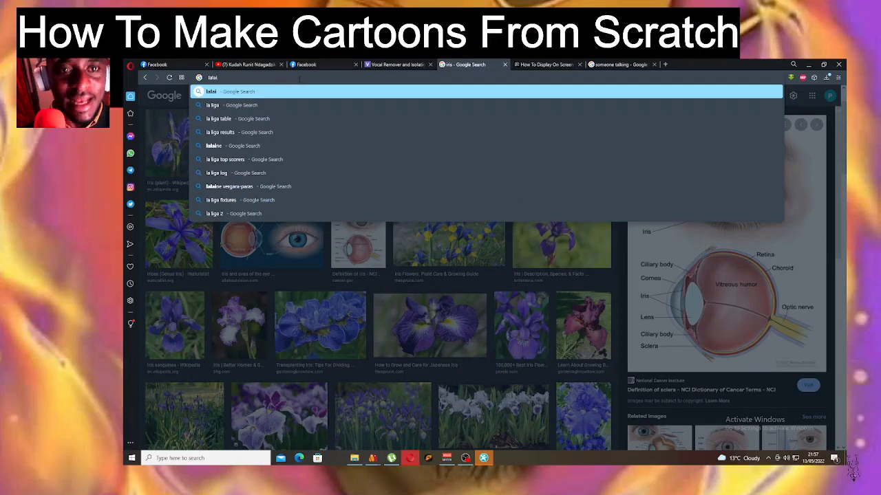
pyautogui.press('BackSpace')
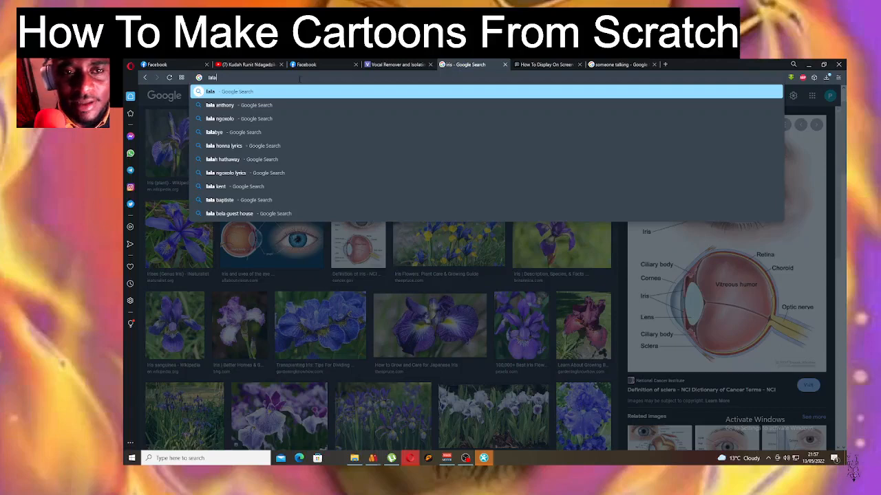
pyautogui.write('i')
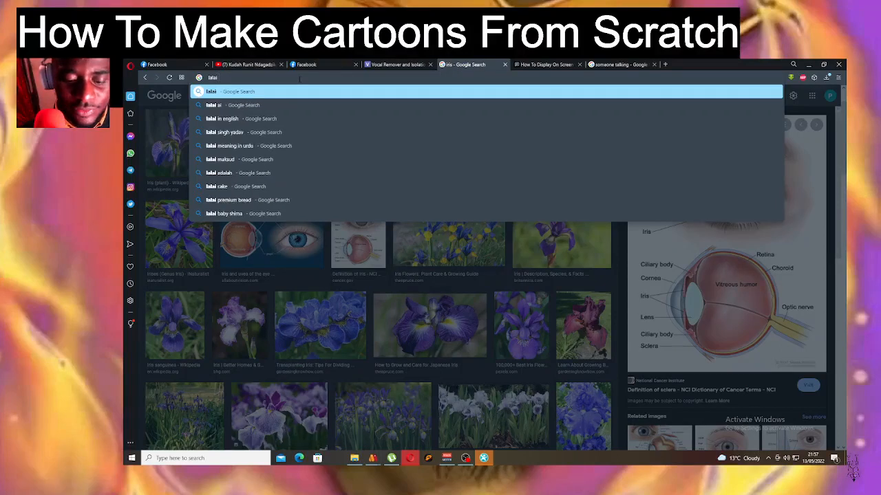
pyautogui.write(' vocice')
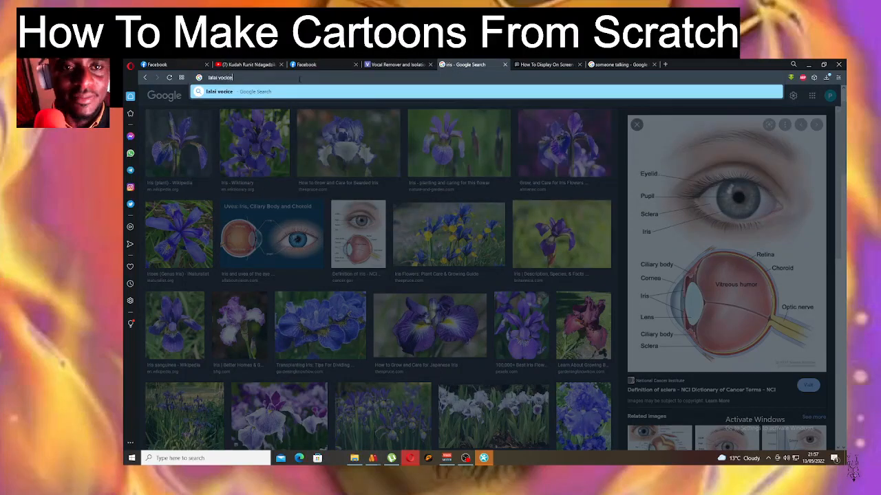
pyautogui.press('BackSpace')
pyautogui.press('BackSpace')
pyautogui.press('BackSpace')
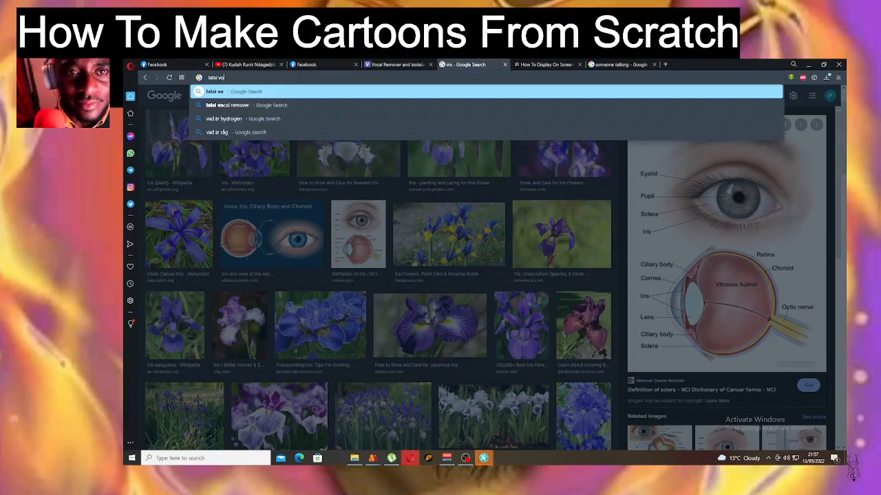
pyautogui.press('BackSpace')
pyautogui.write('ice remover')
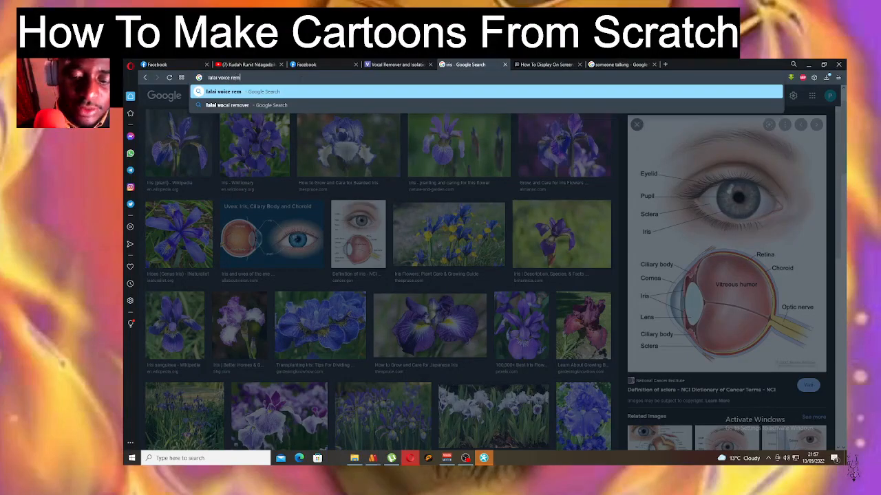
pyautogui.press('Return')
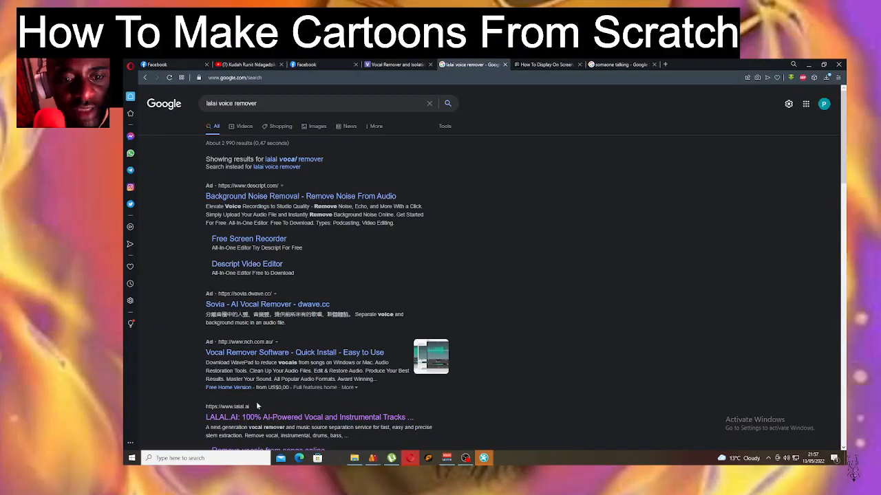
pyautogui.click(255, 419)
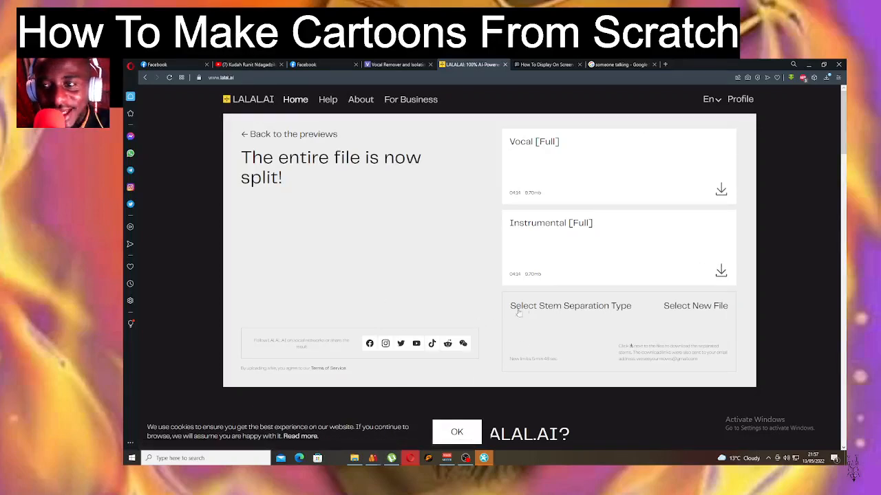
# - Sign out of the LALAL.AI account and return to the Vocal Remover and Isolation page
pyautogui.moveTo(742, 100)
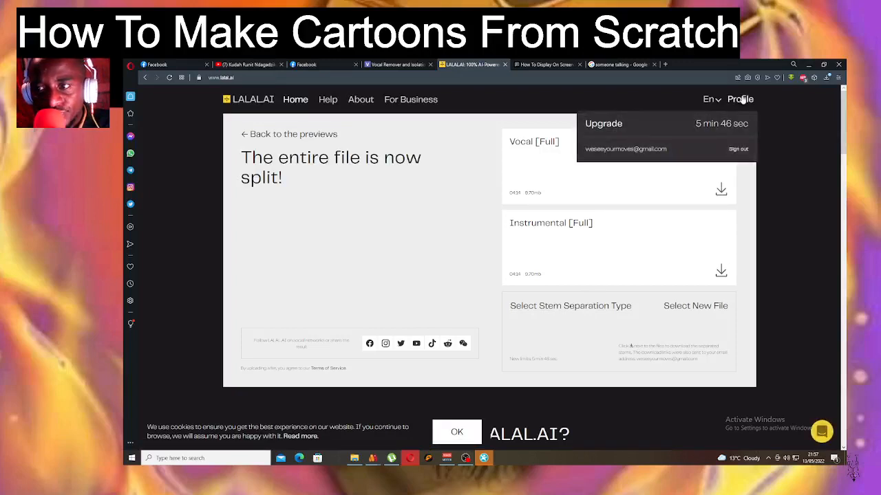
pyautogui.click(740, 150)
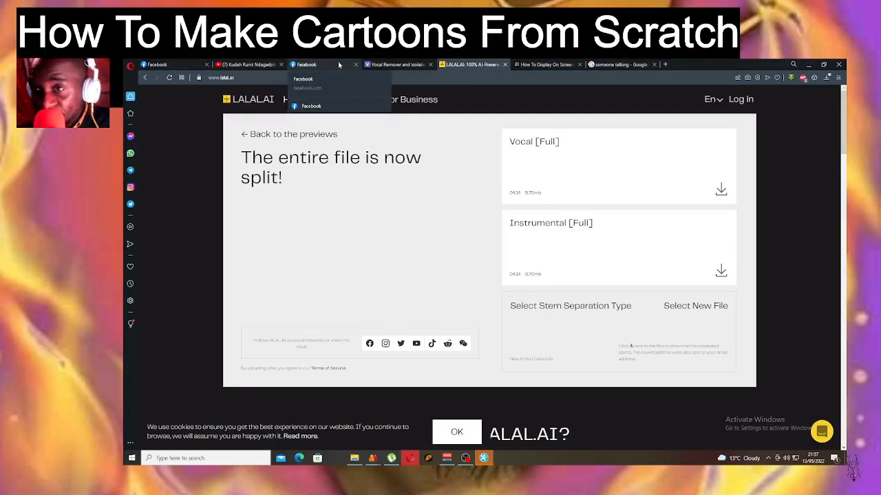
pyautogui.click(397, 64)
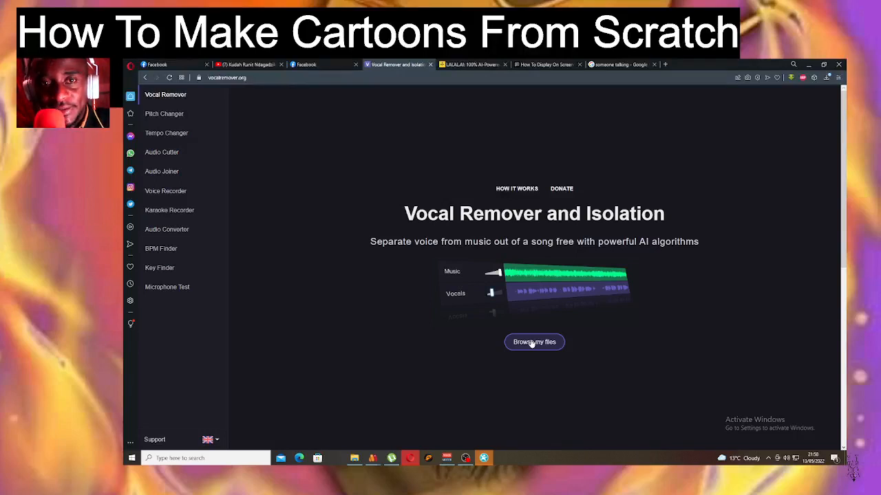
# - Switch to File Explorer, go to the Downloads folder and play Winnie Song.mp3
pyautogui.click(356, 458)
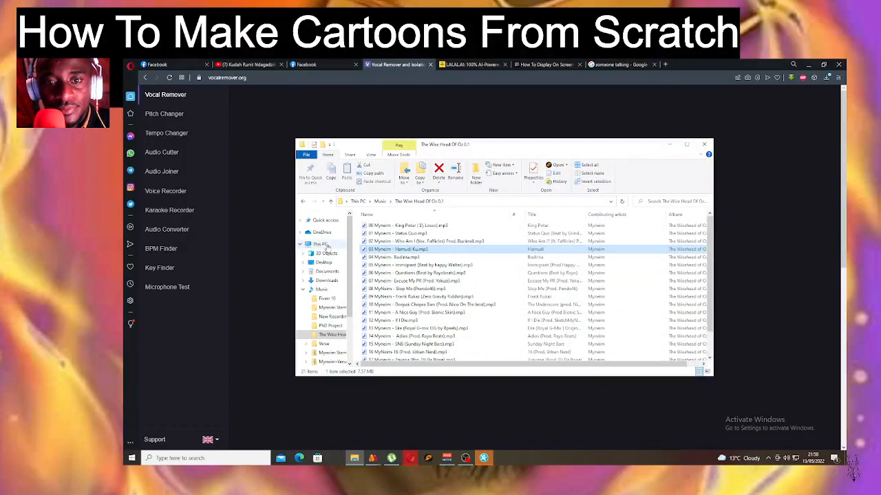
pyautogui.click(327, 272)
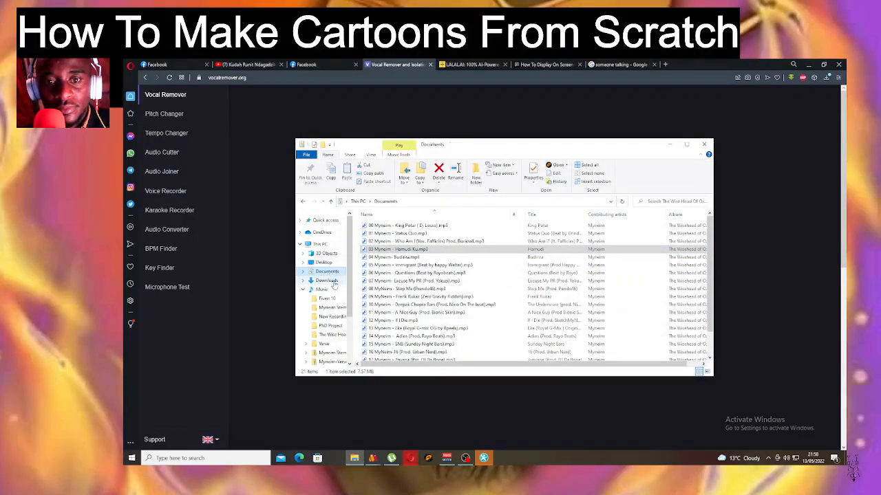
pyautogui.click(328, 281)
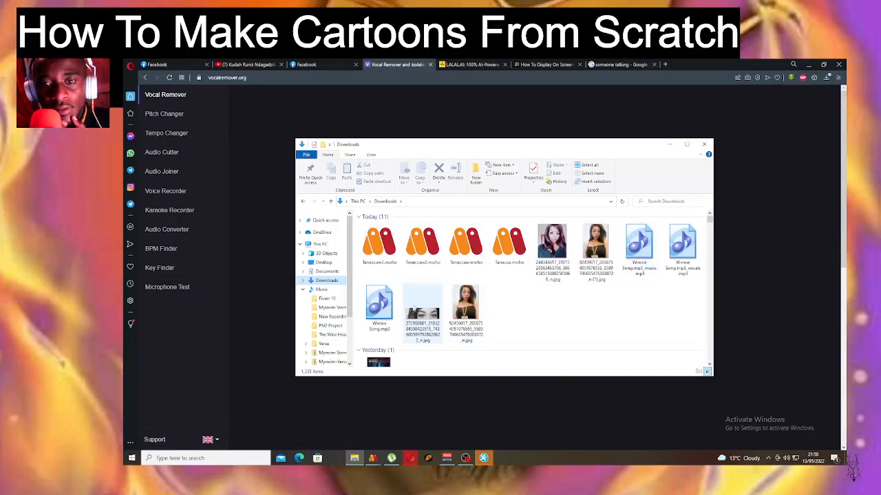
pyautogui.click(382, 305)
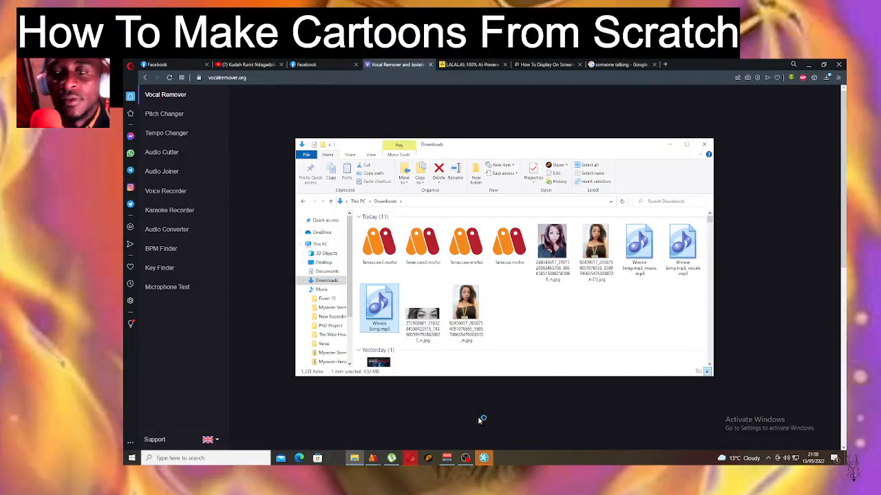
# - Switch to VoiceMeeter and set hardware output A1 to WDM: Headphones (High Definition Audio Device)
pyautogui.click(465, 458)
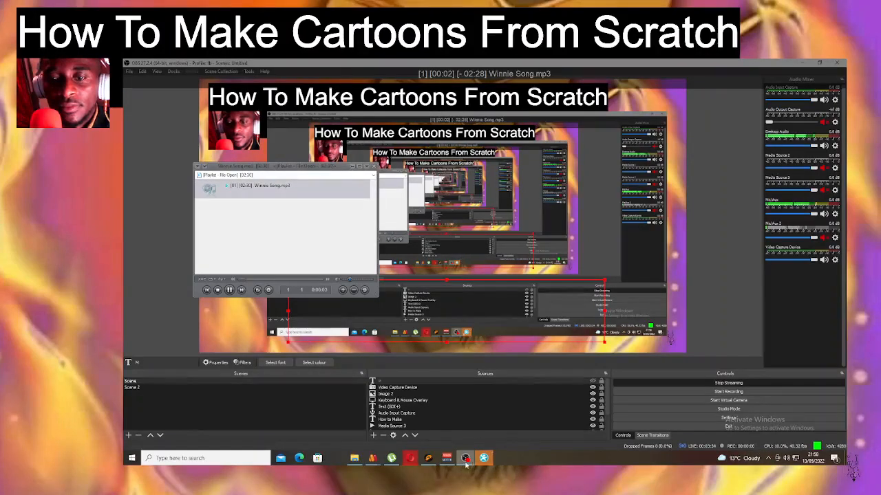
pyautogui.moveTo(466, 463)
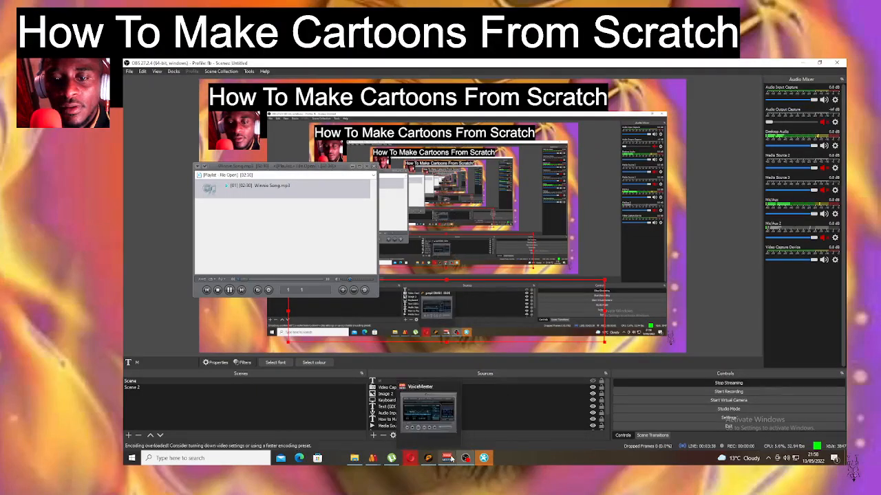
pyautogui.click(449, 459)
pyautogui.click(636, 174)
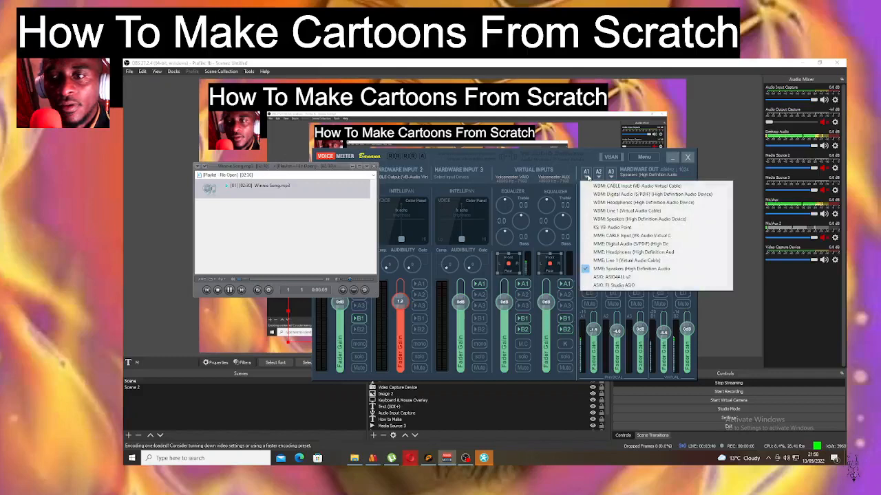
pyautogui.click(633, 202)
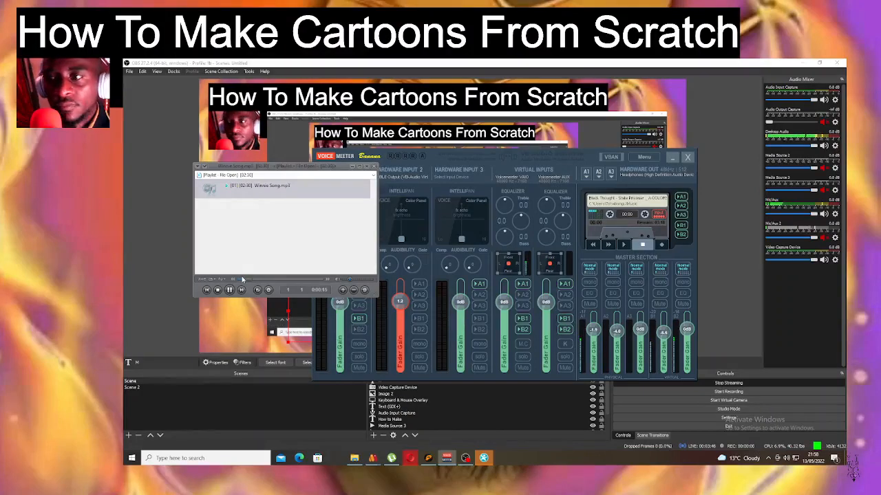
# - Switch to jetAudio, stop Winnie Song.mp3 and close the player
pyautogui.click(428, 457)
pyautogui.click(503, 186)
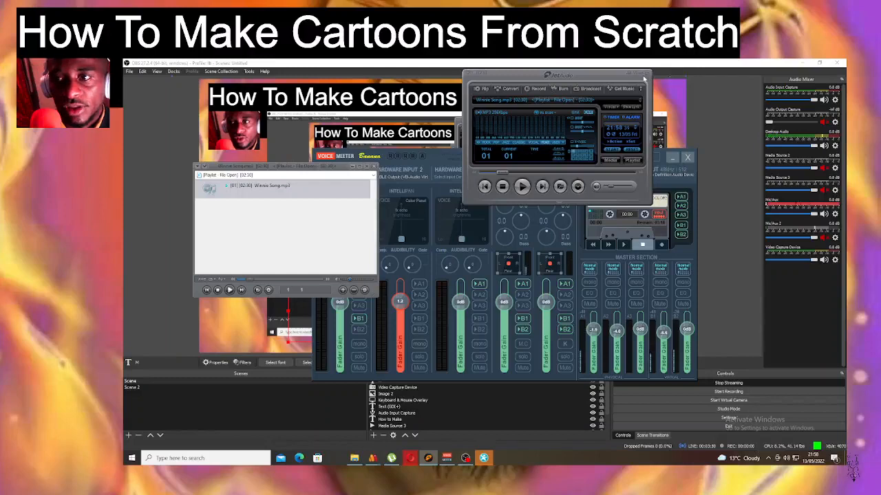
pyautogui.click(642, 77)
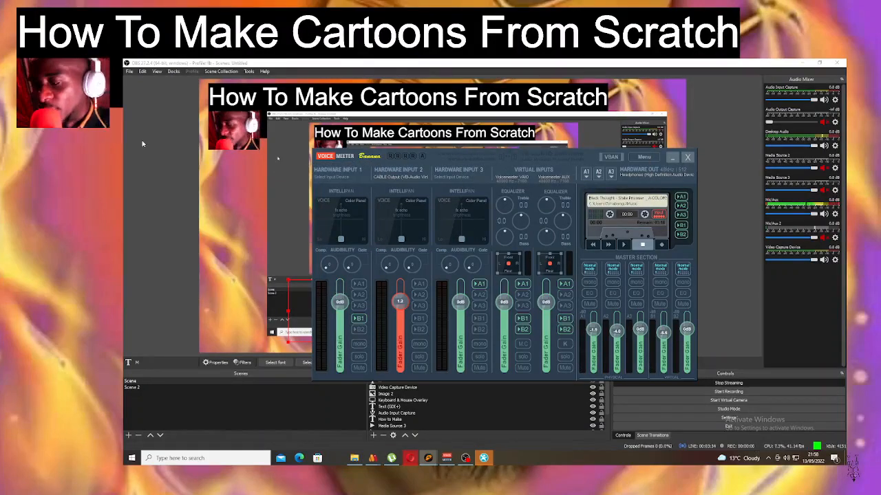
# - Switch to the browser, open Vocal Remover's file picker and delete Winnie Song.mp3_vocals.mp3 and Winnie Song.mp3_music.mp3 from Downloads
pyautogui.click(410, 459)
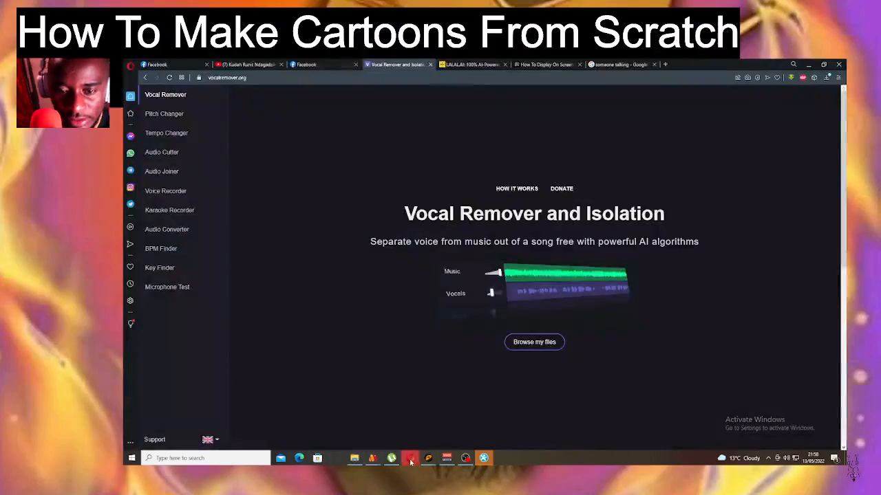
pyautogui.click(534, 342)
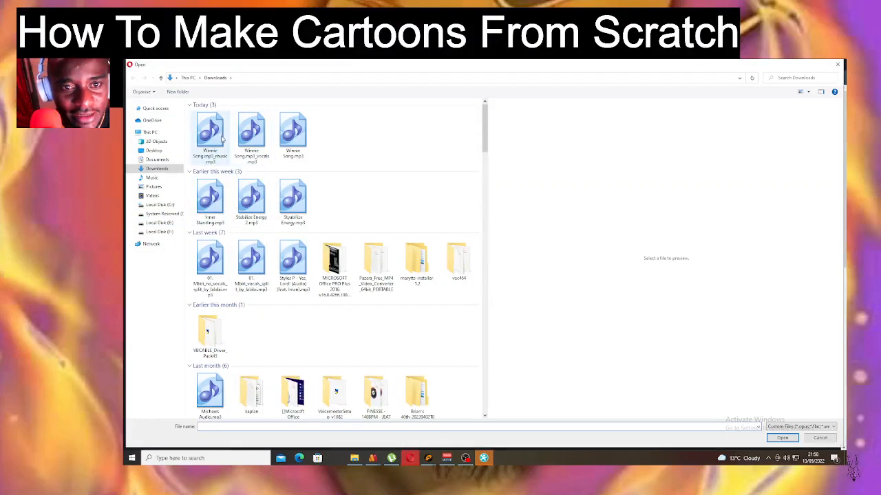
pyautogui.click(287, 140)
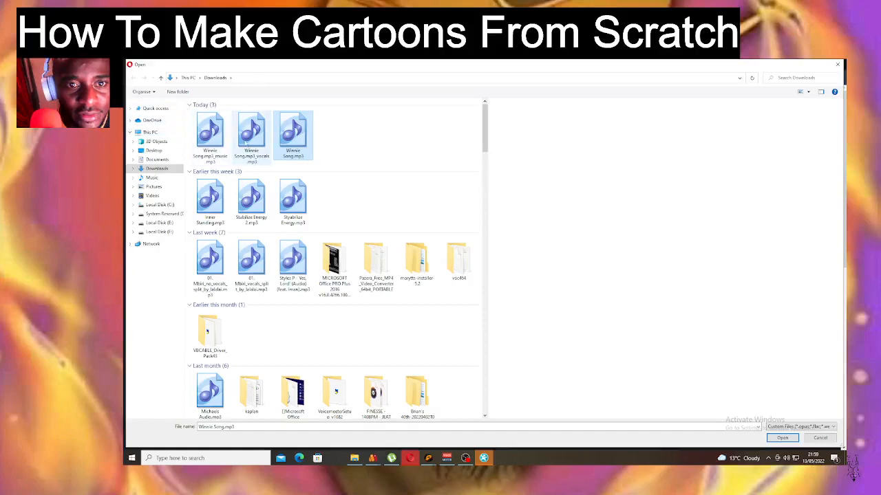
pyautogui.click(246, 136)
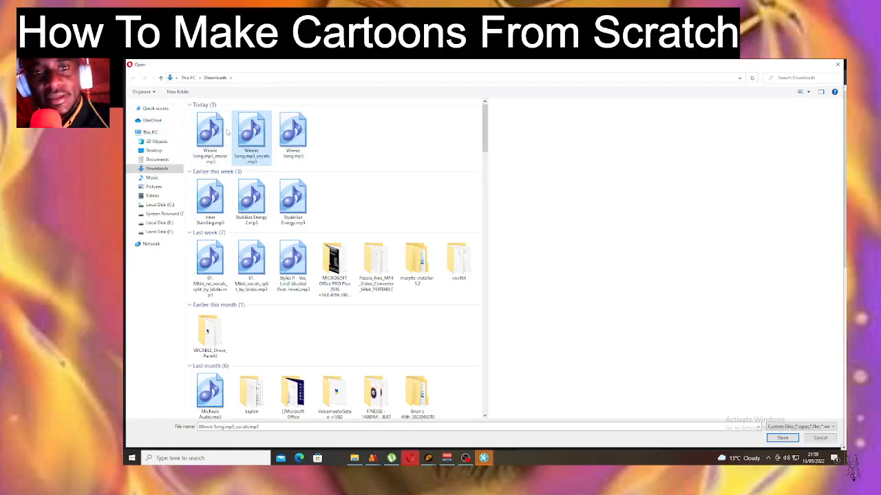
pyautogui.press('Delete')
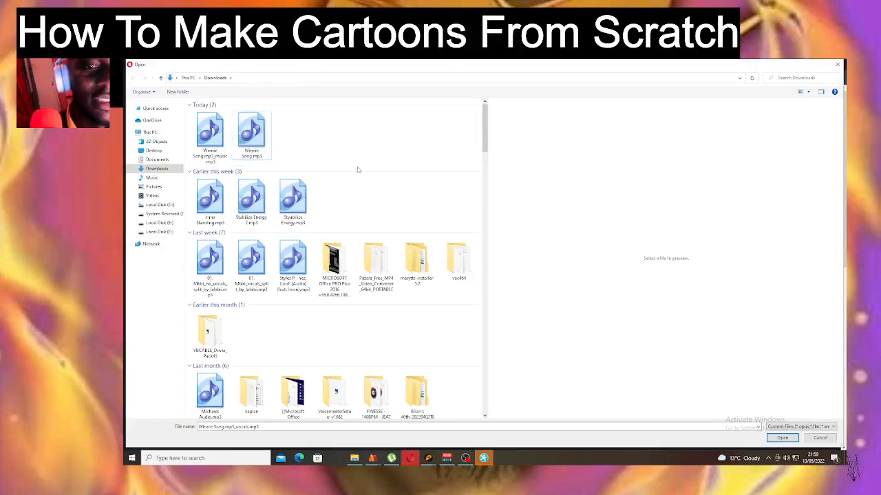
pyautogui.click(222, 138)
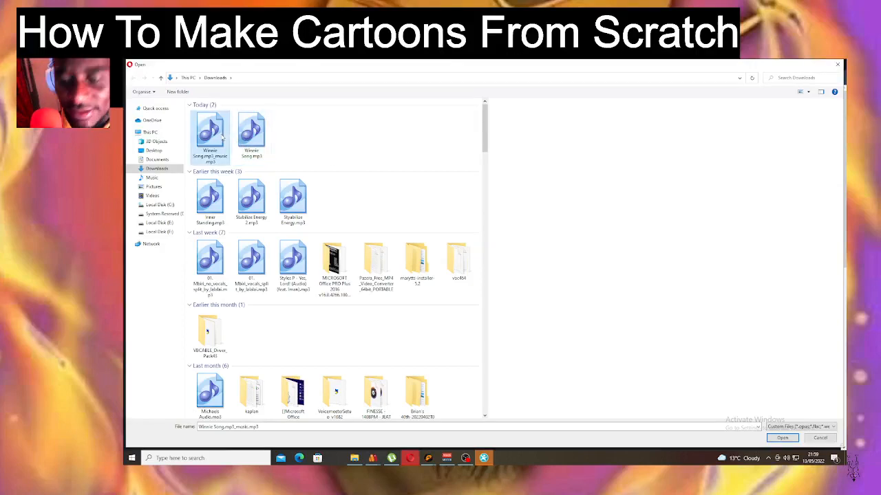
pyautogui.press('Delete')
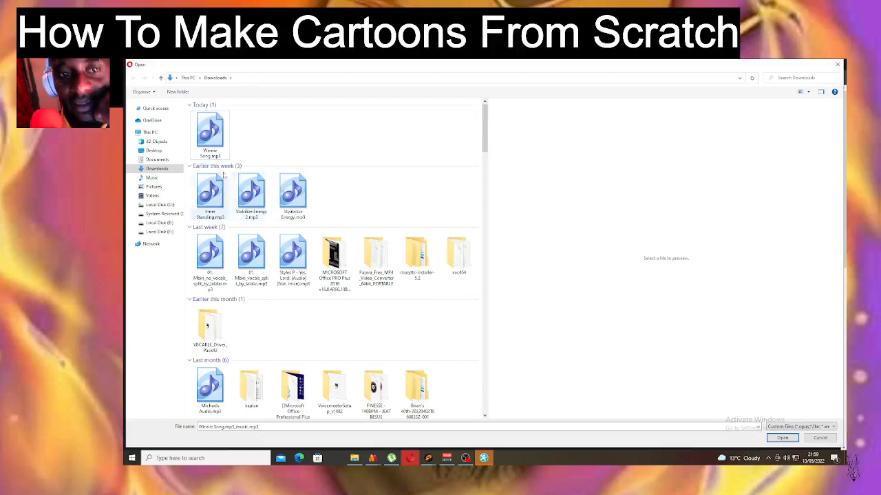
# - Load Winnie Song.mp3 into Vocal Remover to split it into music and vocals
pyautogui.click(217, 140)
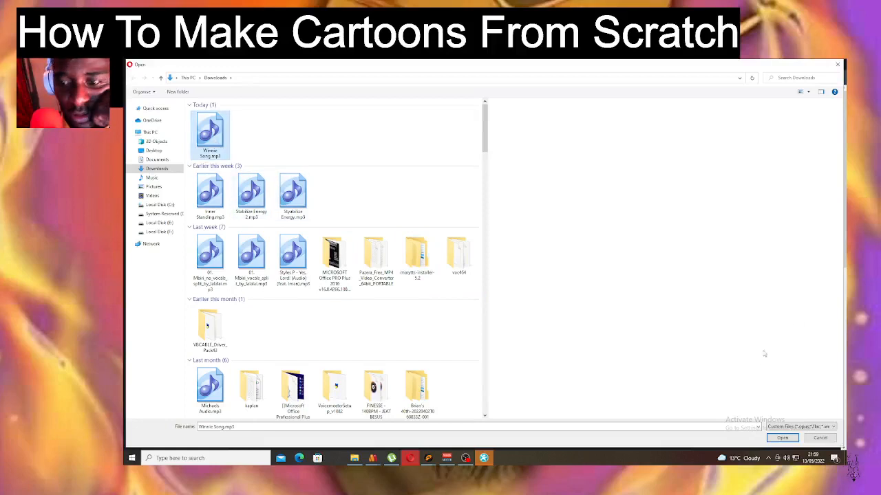
pyautogui.click(783, 438)
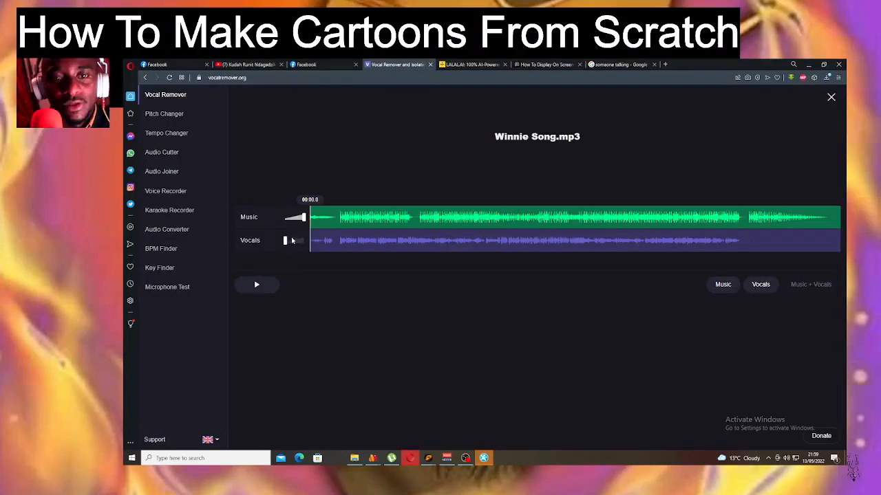
# - Mute the music track, raise the vocals to full volume and preview the isolated vocals
pyautogui.moveTo(304, 221); pyautogui.dragTo(285, 219)
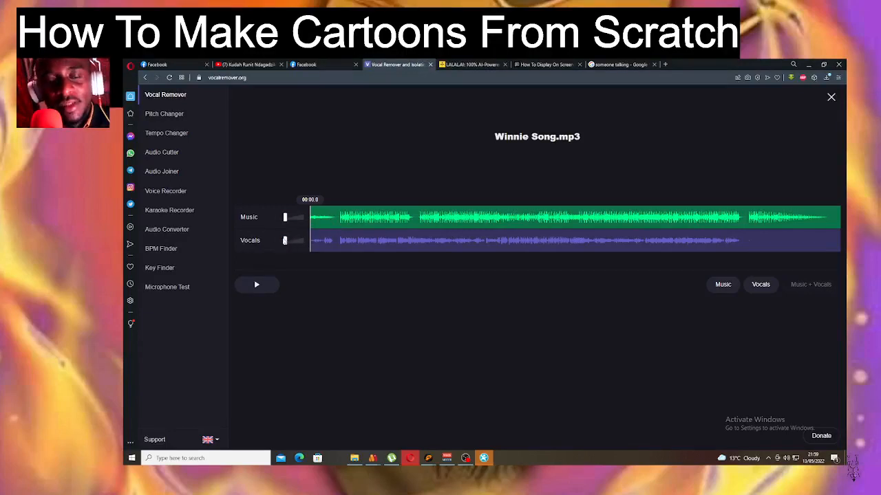
pyautogui.moveTo(286, 242); pyautogui.dragTo(305, 241)
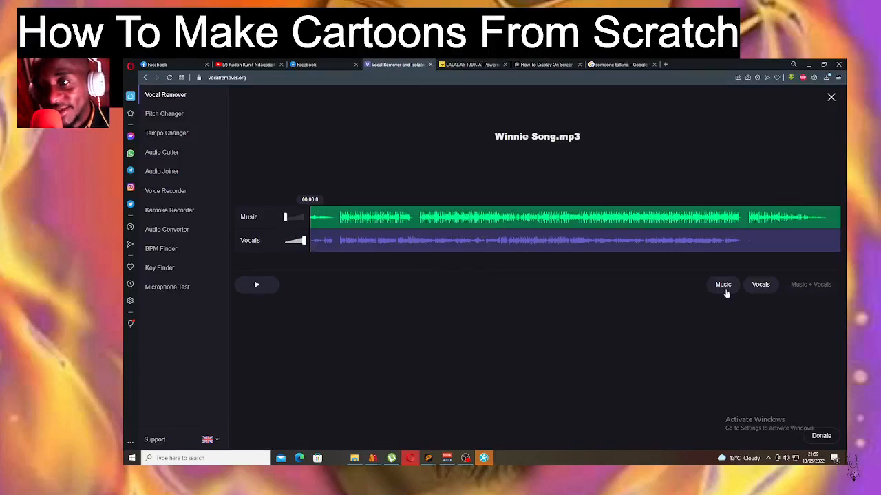
pyautogui.click(256, 285)
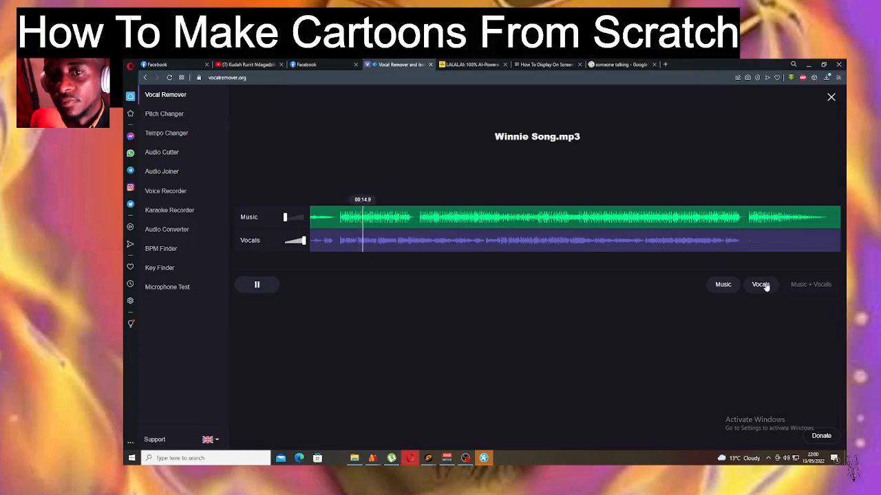
pyautogui.click(258, 286)
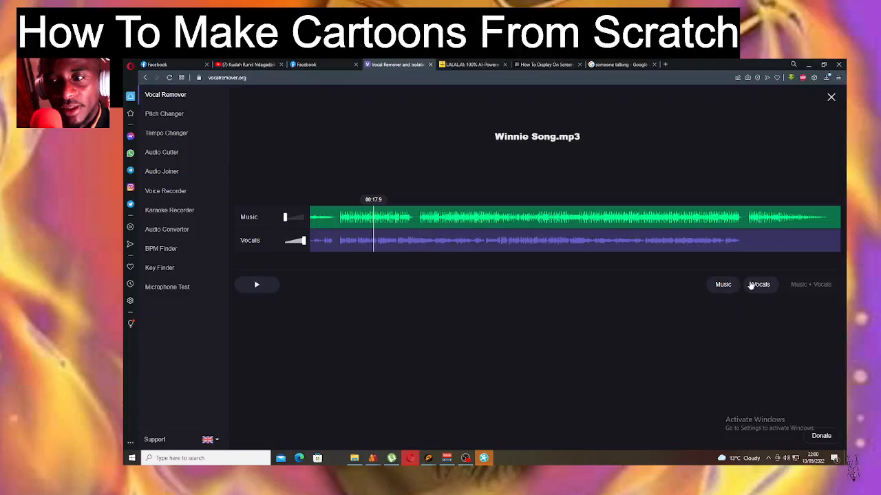
# - Download the separated vocals and music of Winnie Song.mp3 as two files
pyautogui.click(759, 285)
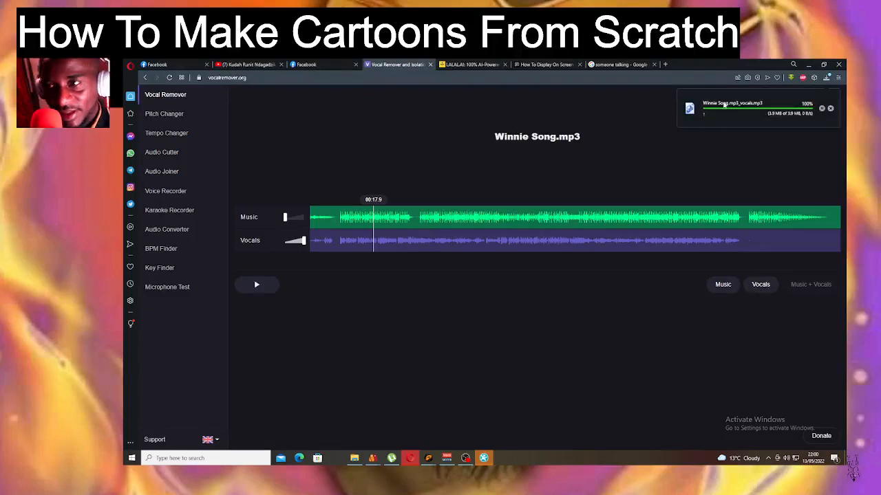
pyautogui.click(724, 285)
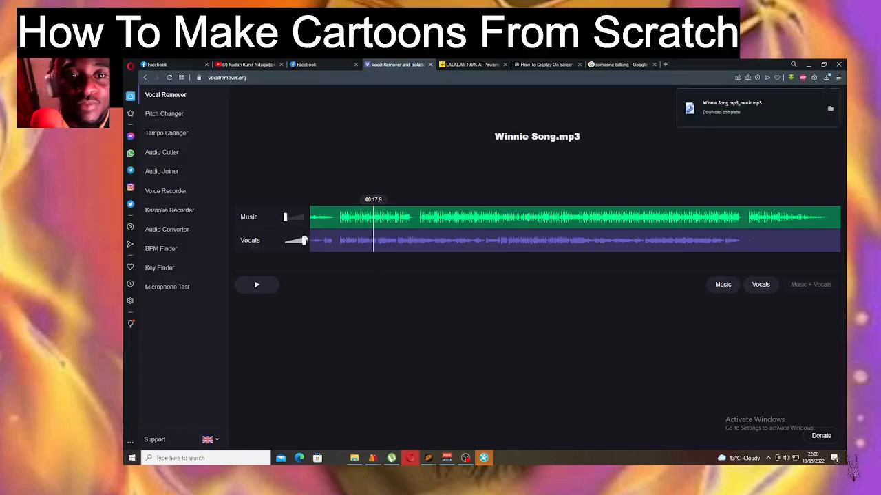
# - Mute the vocals track, raise the music to full volume and preview the instrumental
pyautogui.moveTo(303, 240); pyautogui.dragTo(304, 219)
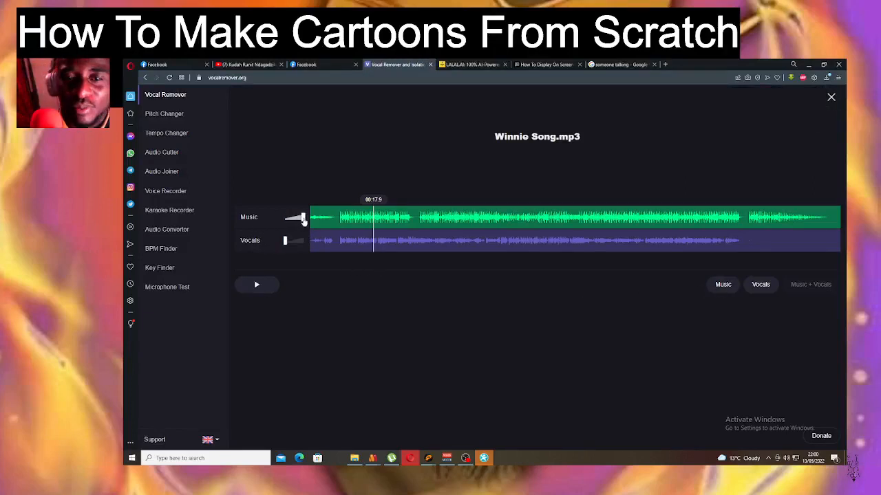
pyautogui.click(258, 284)
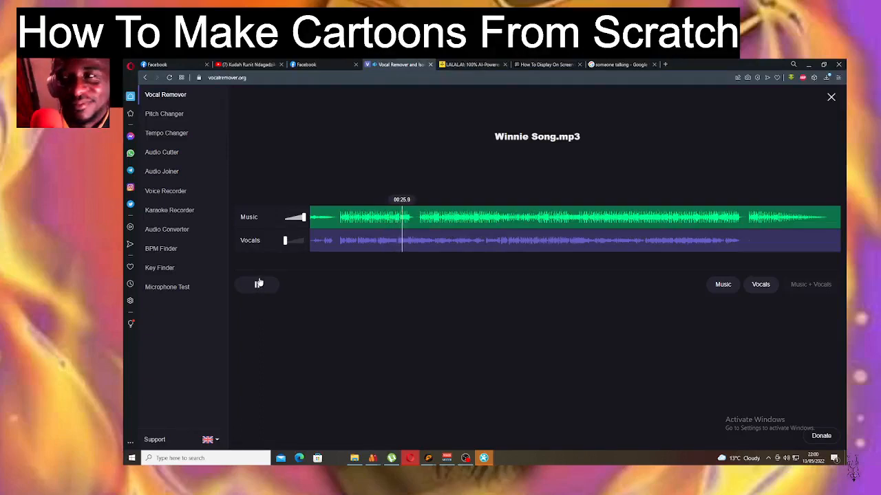
pyautogui.click(259, 283)
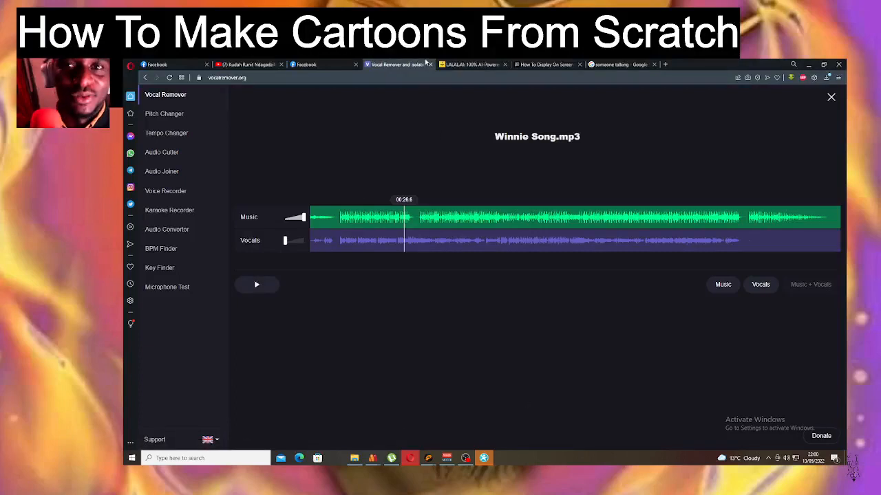
# - Sign in to LALAL.AI with Facebook, sign out from the profile and return to the Vocal Remover page
pyautogui.click(493, 63)
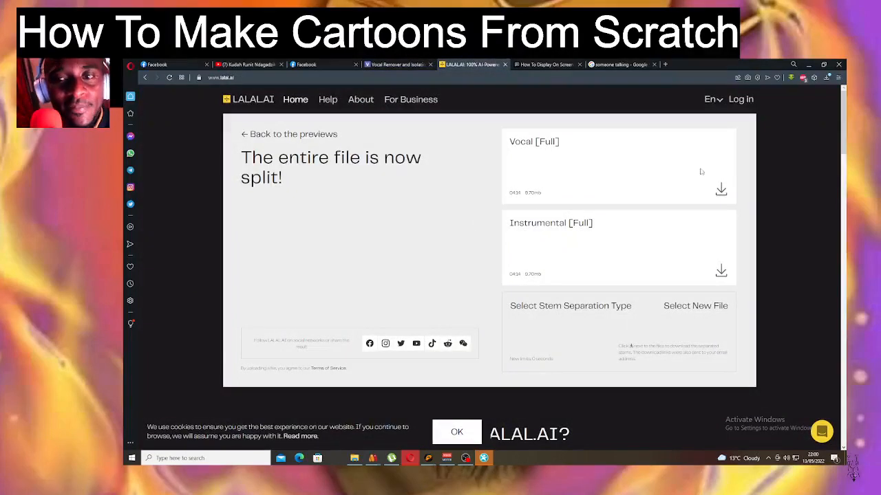
pyautogui.click(739, 99)
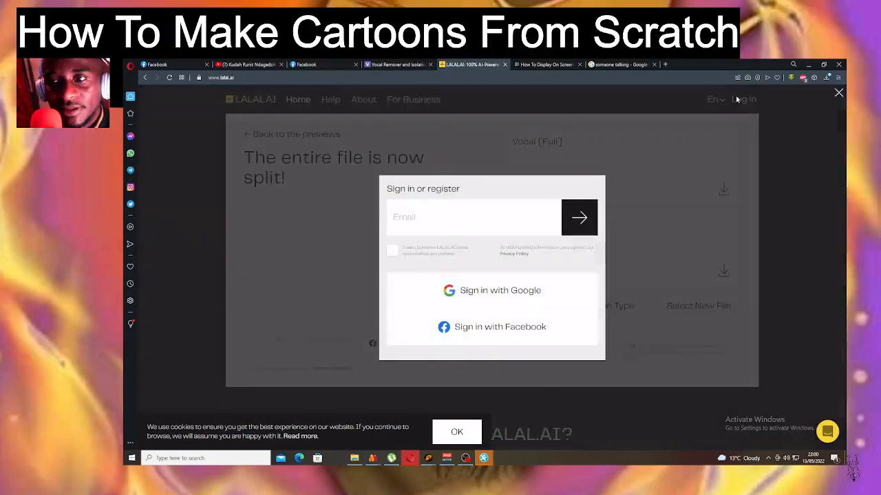
pyautogui.click(470, 325)
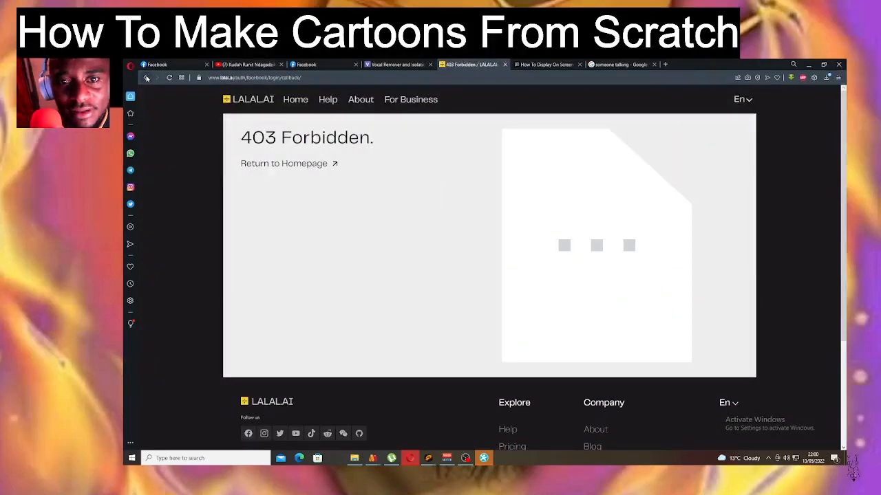
pyautogui.click(147, 78)
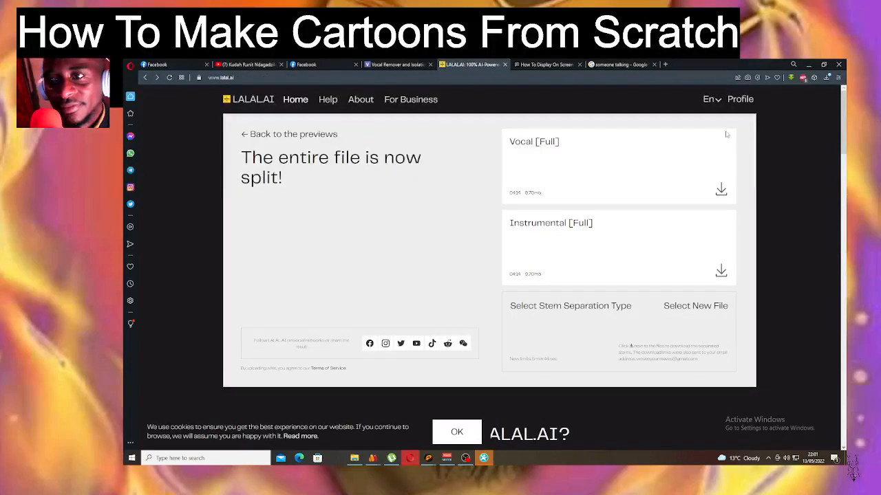
pyautogui.moveTo(738, 106)
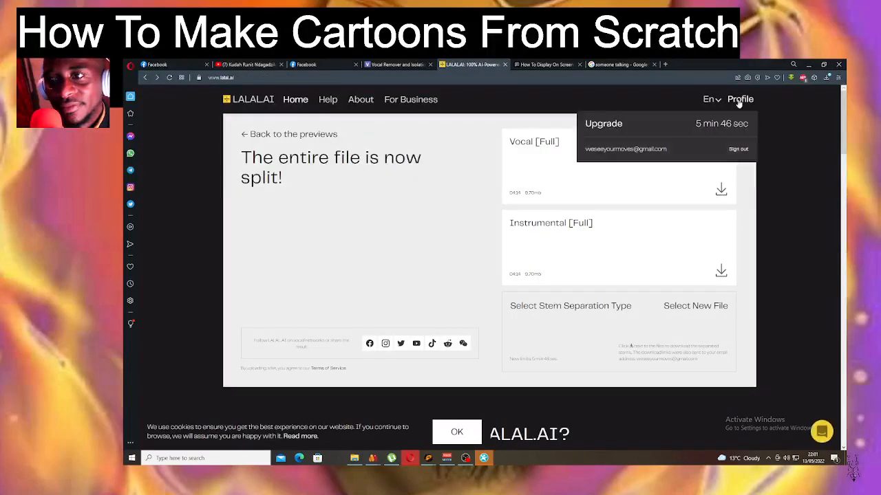
pyautogui.click(739, 150)
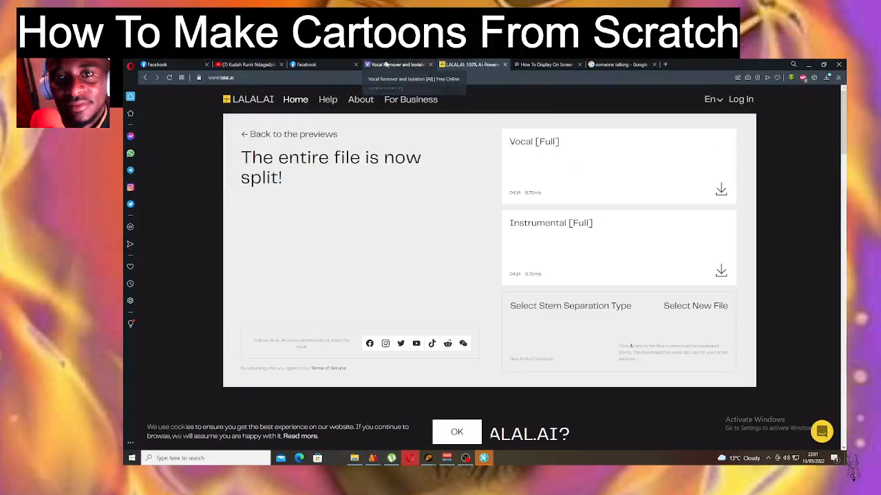
pyautogui.click(387, 64)
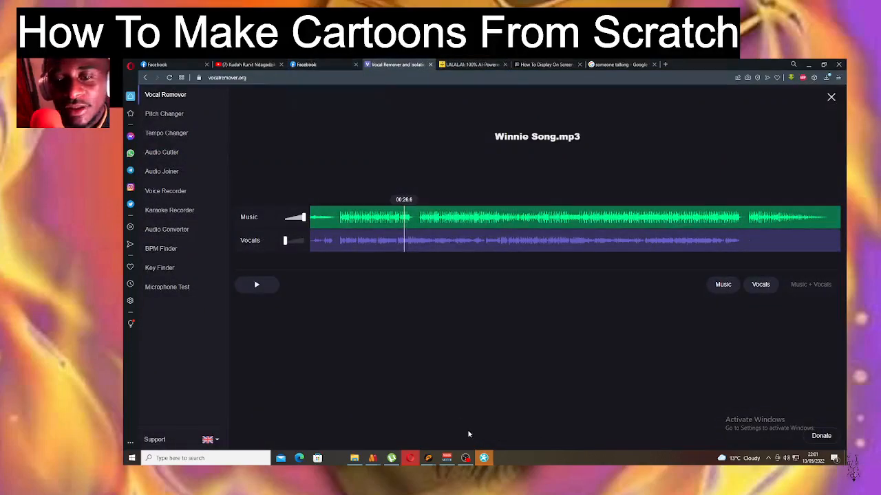
# - Switch to the cartoon project in Moho, select the Mouth Winnie layer and hide the tracing image
pyautogui.moveTo(374, 459)
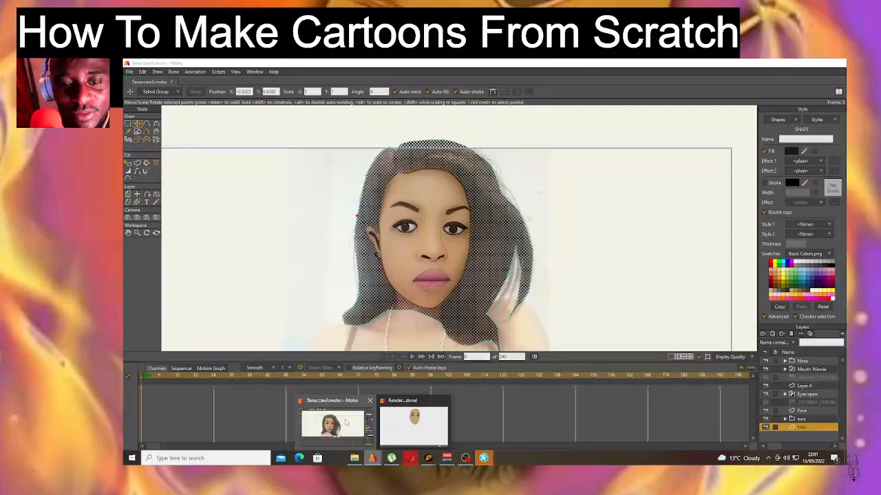
pyautogui.click(345, 422)
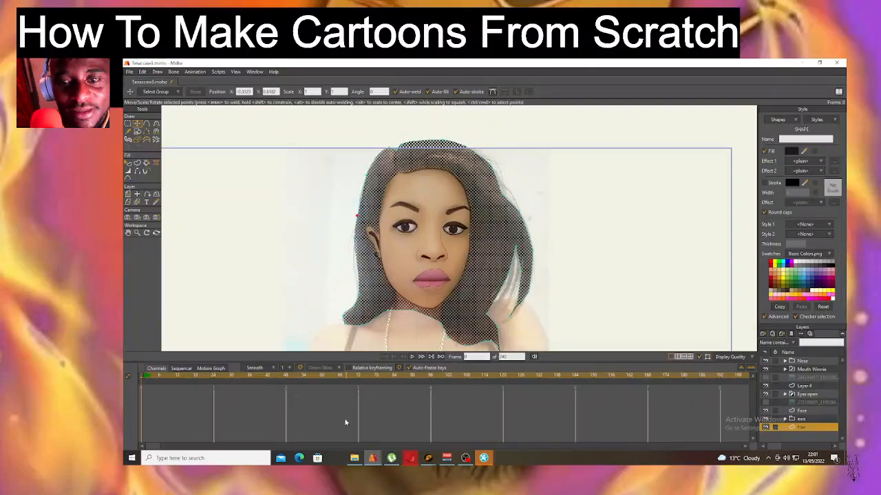
pyautogui.click(812, 370)
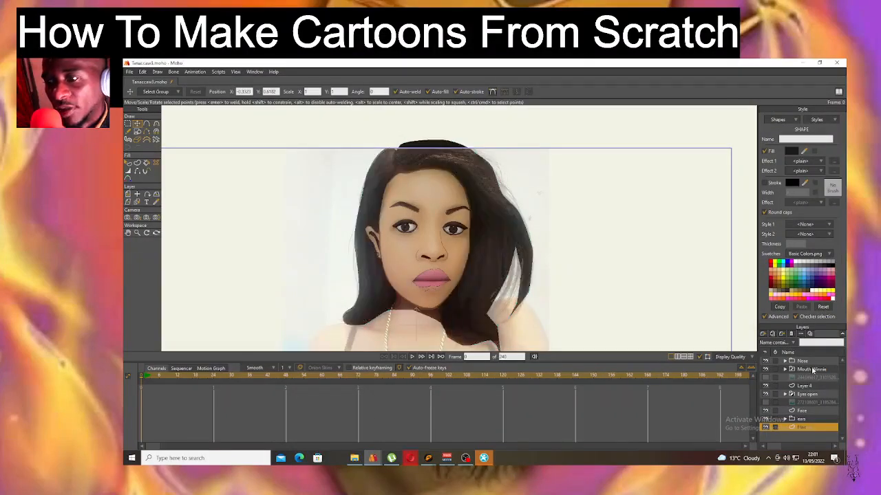
pyautogui.click(130, 74)
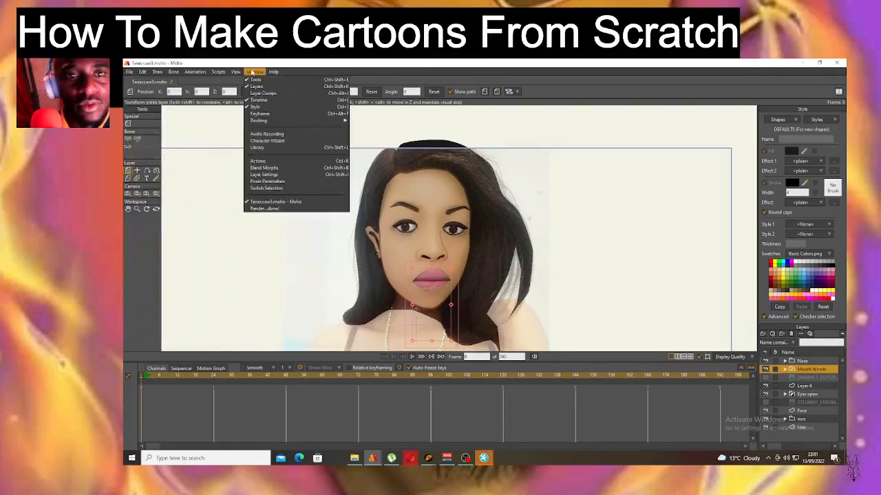
pyautogui.moveTo(235, 72)
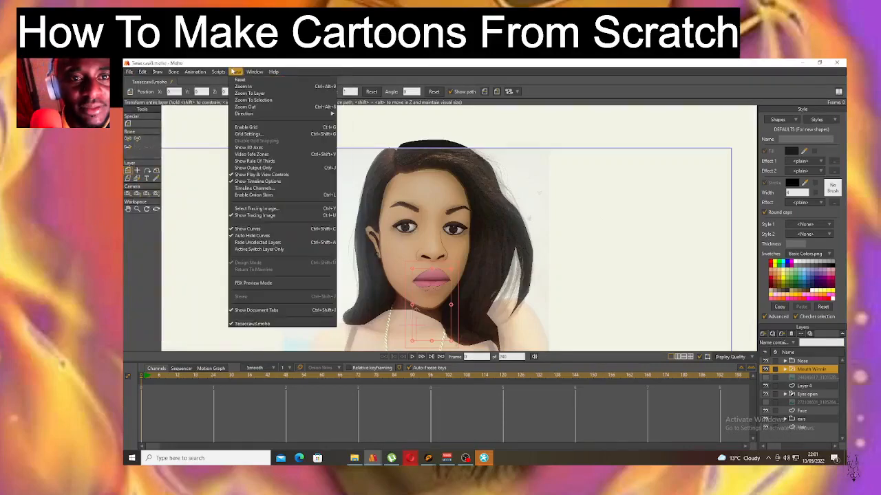
pyautogui.click(263, 216)
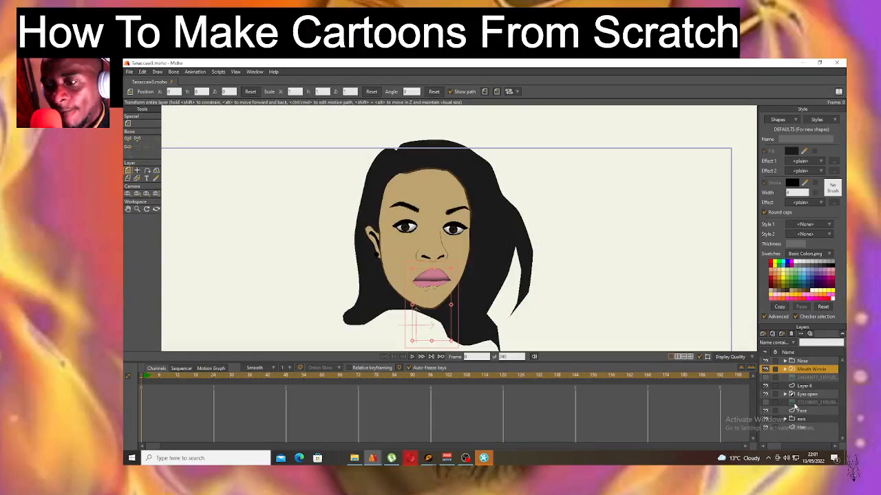
# - Add the vocals file Winnie Song.mp3_vocals.mp3 from Downloads as an audio layer above the Nose layer
pyautogui.click(801, 361)
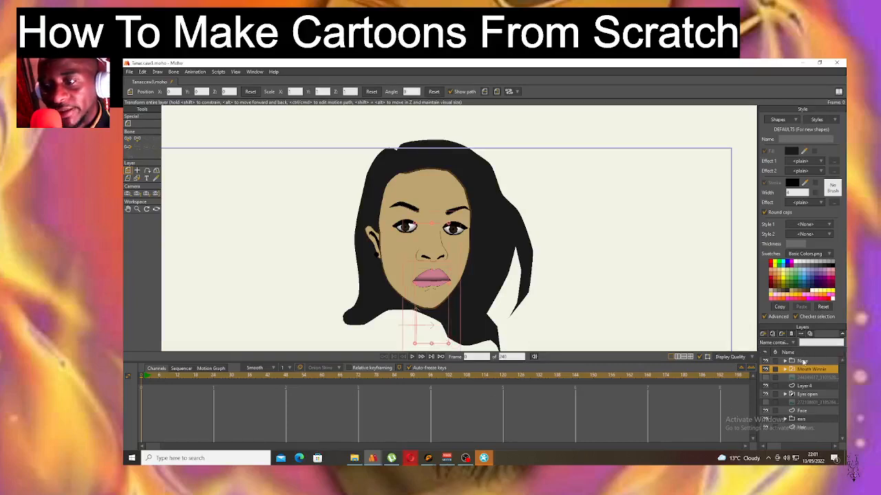
pyautogui.click(762, 334)
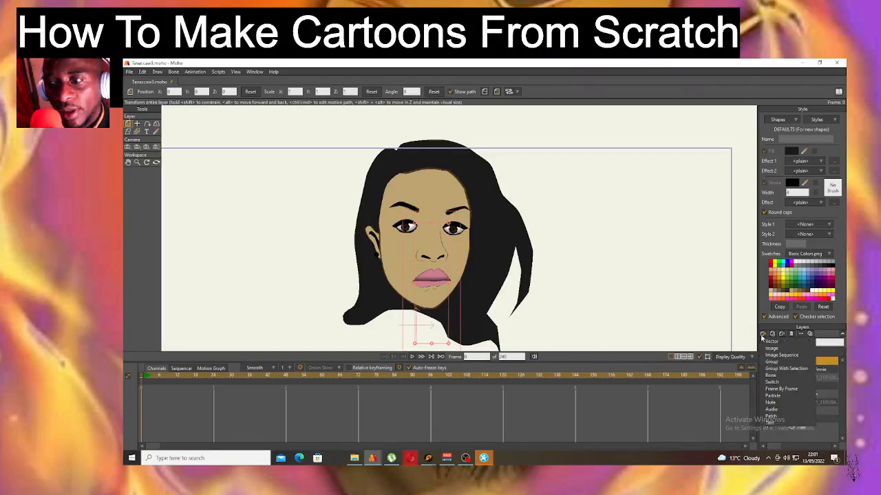
pyautogui.click(783, 410)
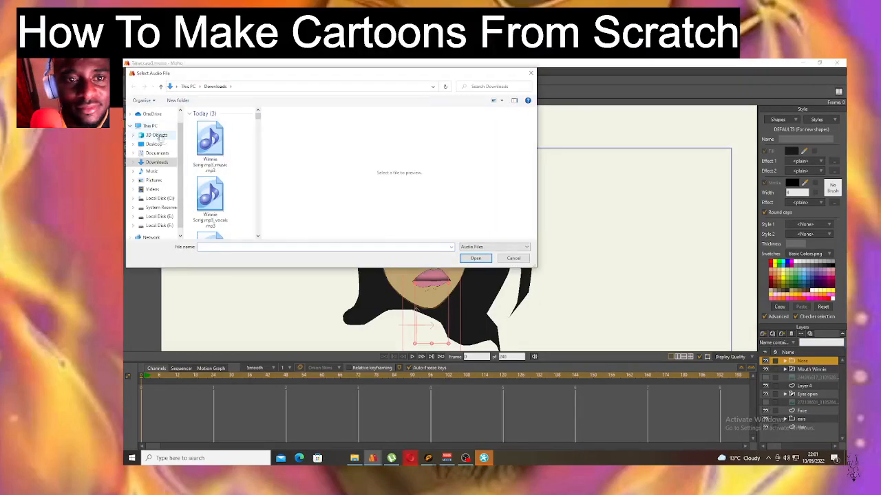
pyautogui.click(218, 198)
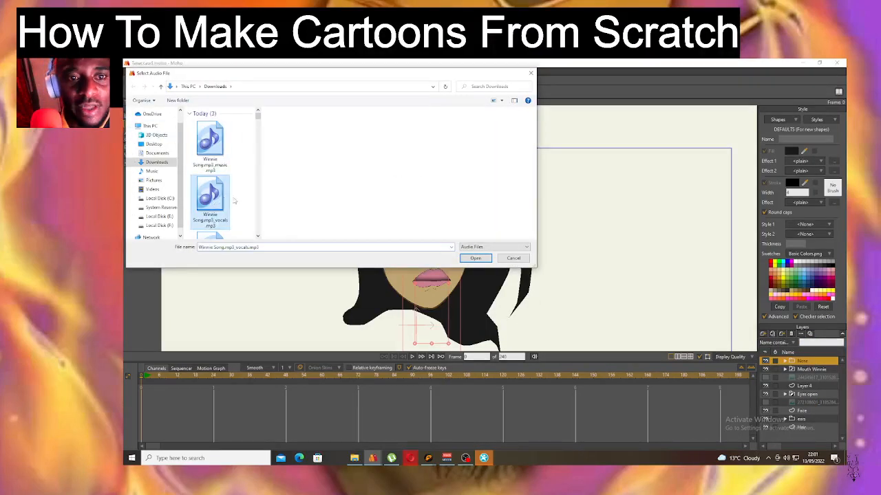
pyautogui.click(475, 258)
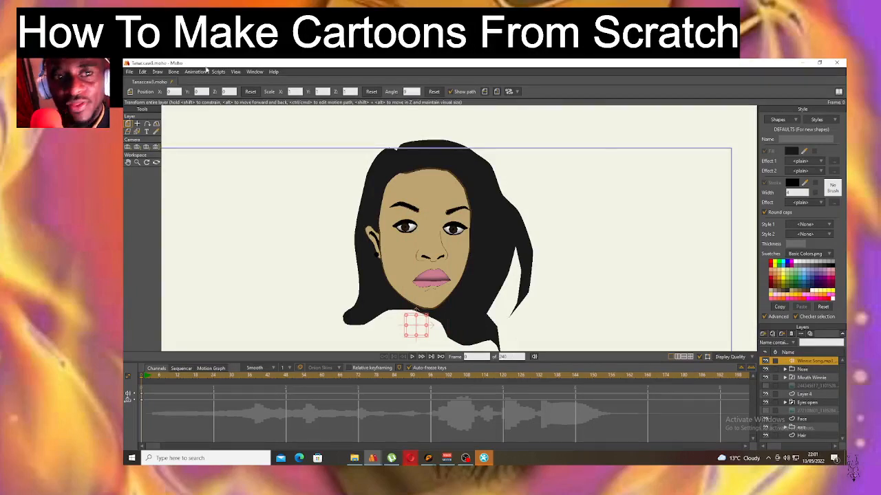
# - Add the full song Winnie Song.mp3 from Downloads as another audio layer above the vocals
pyautogui.click(128, 72)
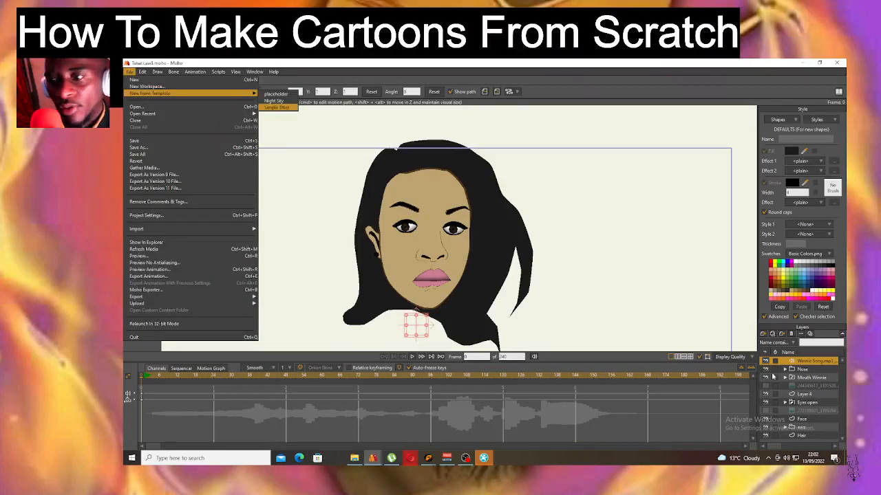
pyautogui.click(764, 333)
pyautogui.click(763, 334)
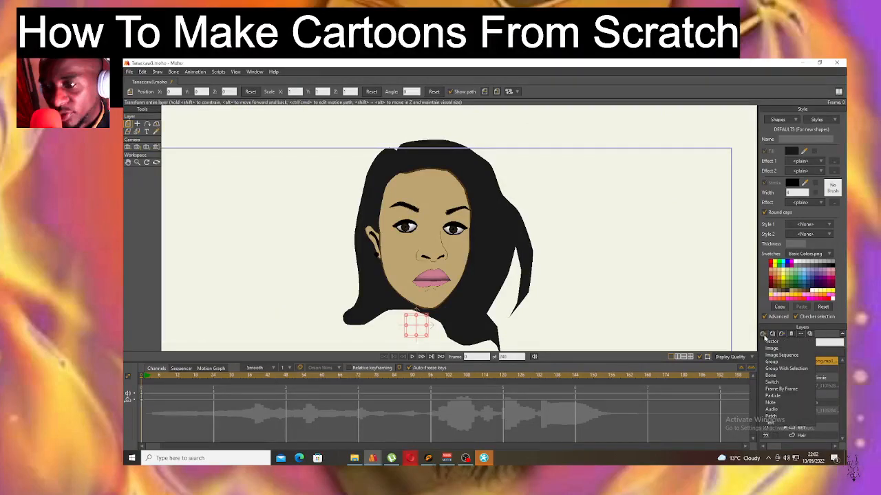
pyautogui.click(782, 411)
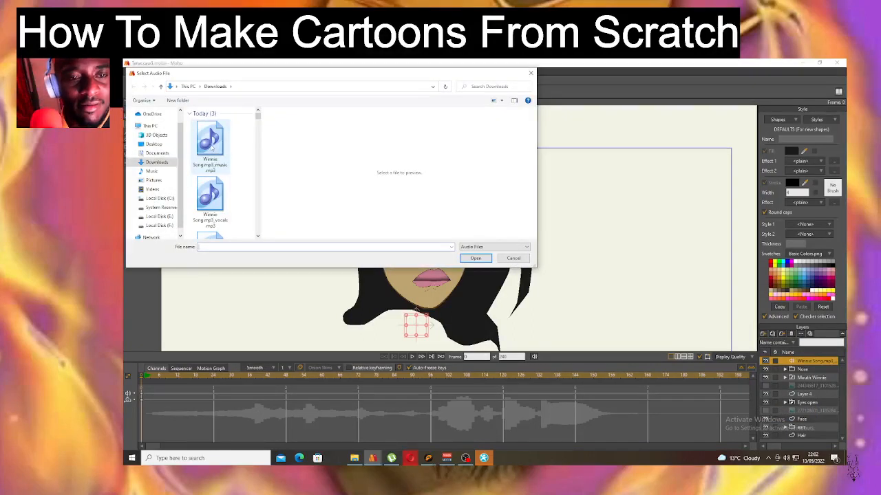
pyautogui.click(257, 236)
pyautogui.click(212, 212)
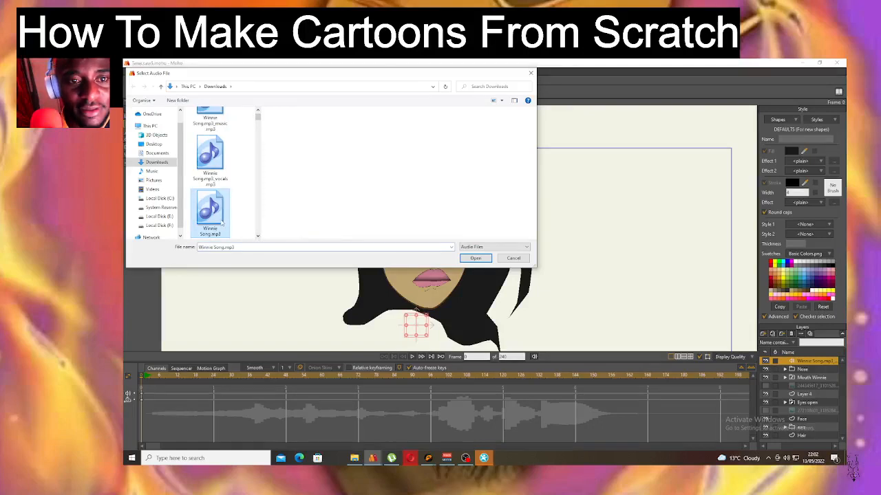
pyautogui.click(475, 258)
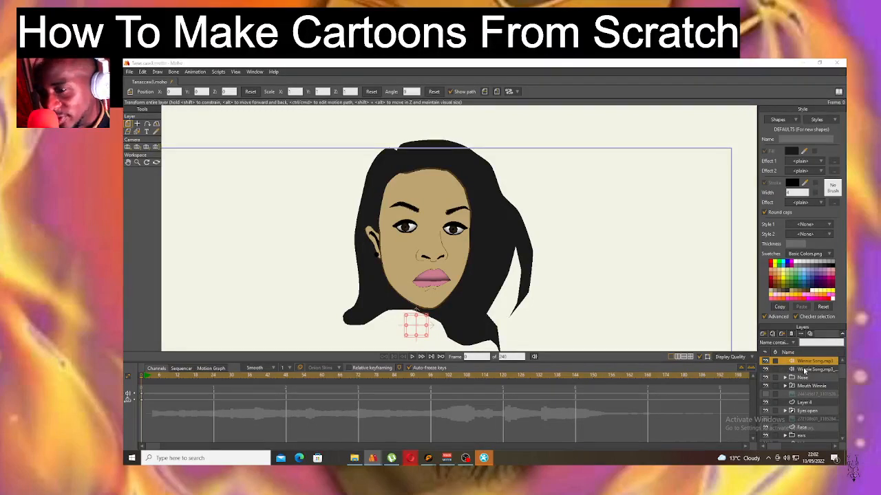
# - Make the vocals audio layer immune to camera and immune to depth of field
pyautogui.click(804, 370)
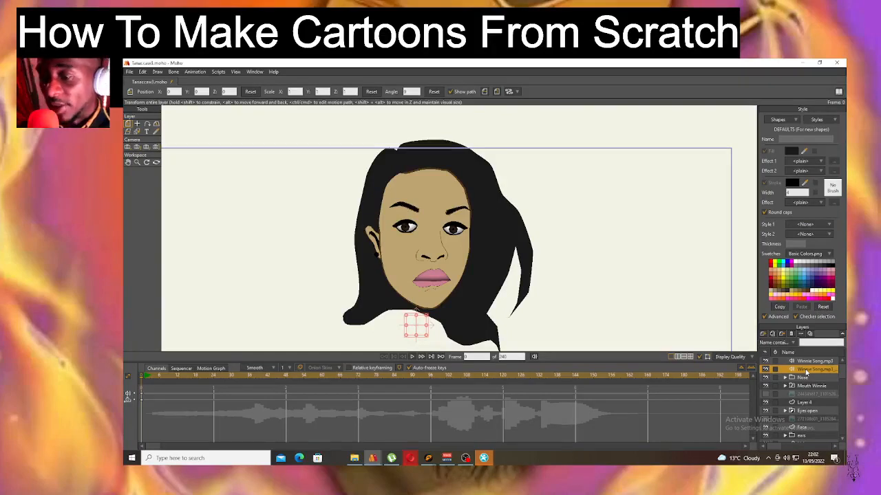
pyautogui.doubleClick(805, 370)
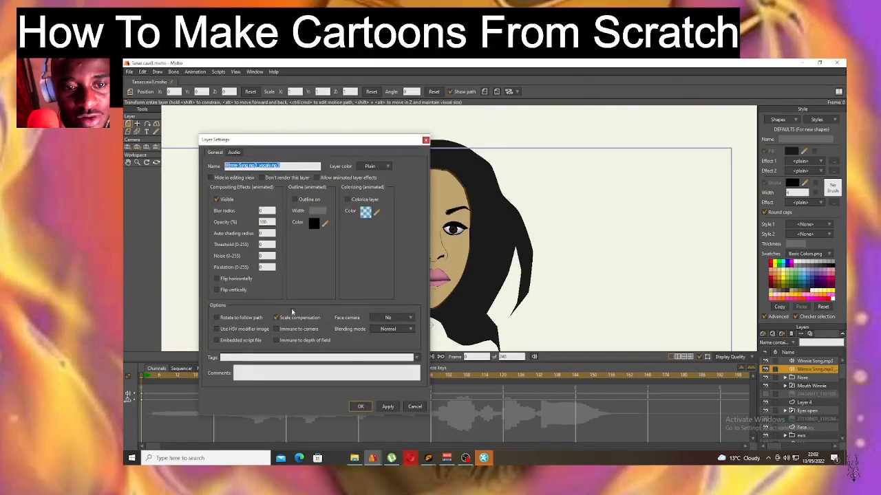
pyautogui.click(276, 328)
pyautogui.click(276, 340)
pyautogui.click(387, 407)
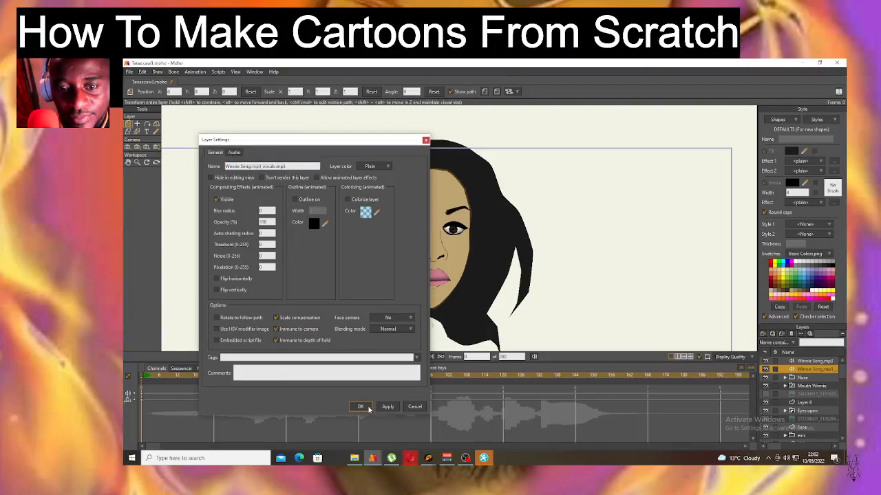
pyautogui.click(366, 408)
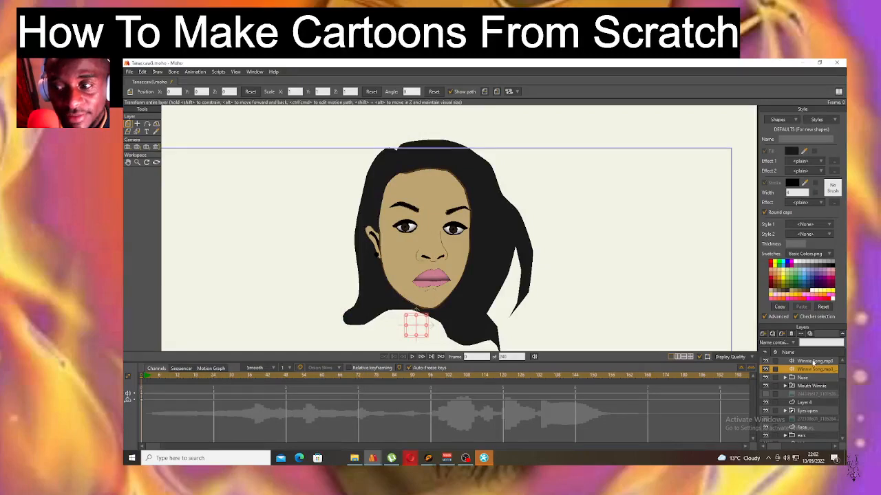
# - Make the Winnie Song.mp3 audio layer immune to camera and immune to depth of field
pyautogui.doubleClick(814, 363)
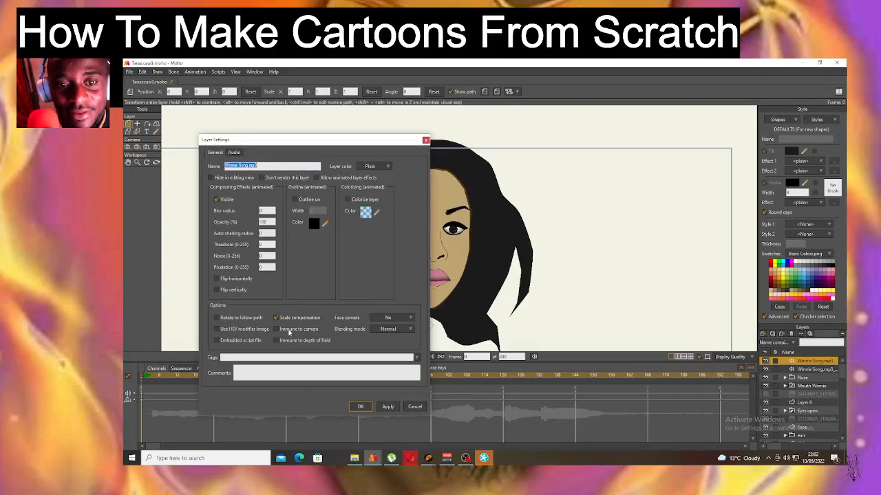
pyautogui.click(289, 329)
pyautogui.click(279, 341)
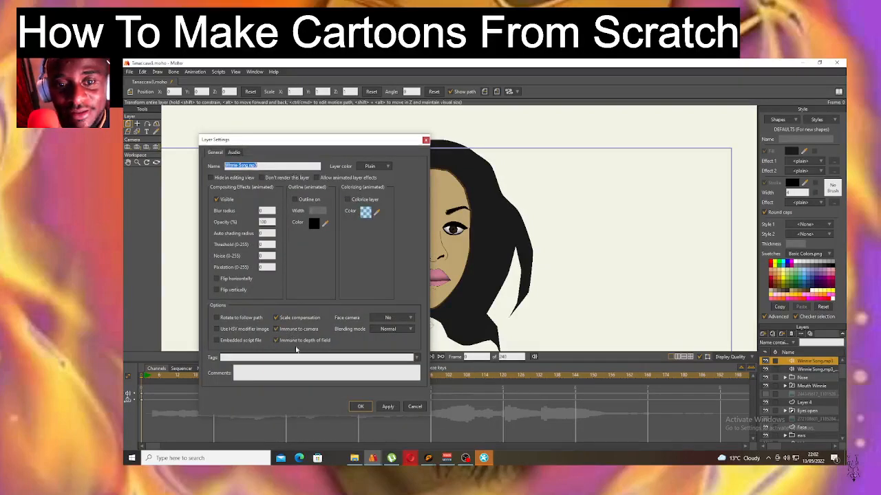
pyautogui.click(360, 406)
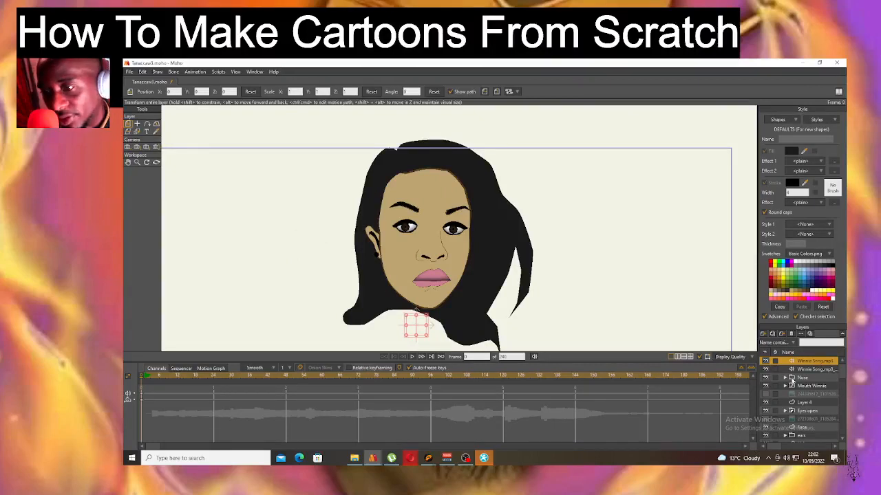
# - Turn off the visibility of the vocals audio layer and widen the layer name column
pyautogui.click(767, 371)
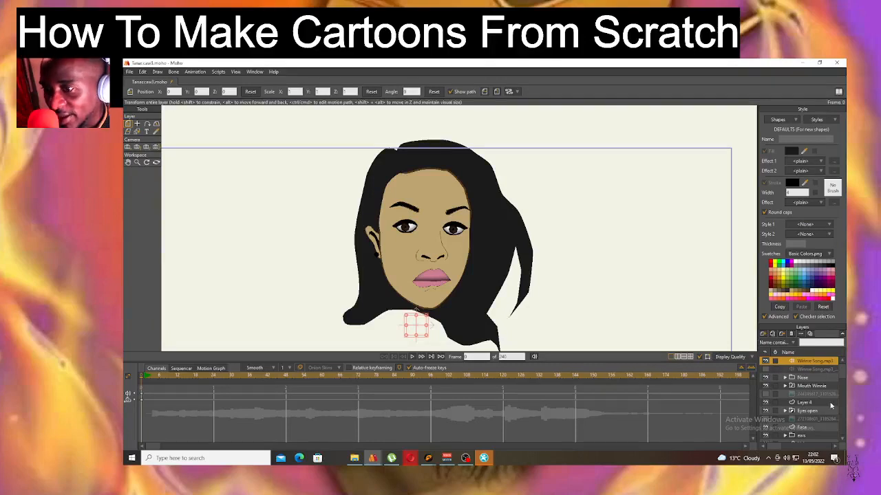
pyautogui.moveTo(777, 448); pyautogui.dragTo(847, 456)
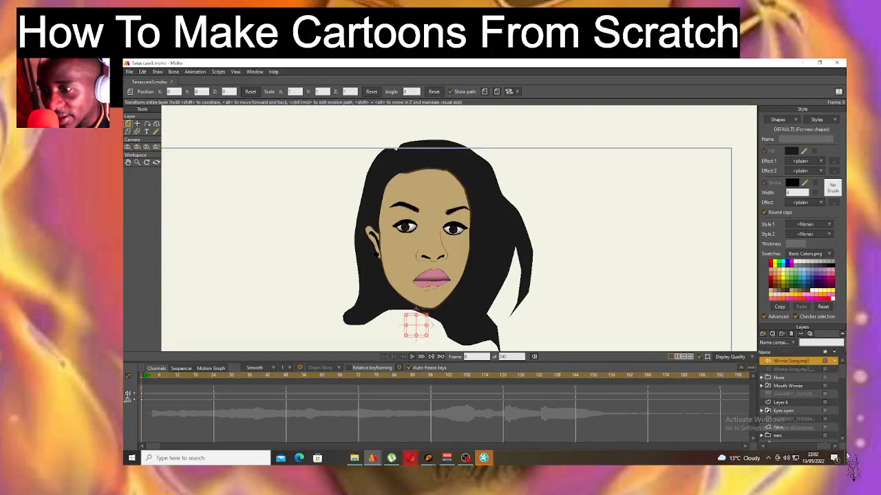
pyautogui.moveTo(820, 352); pyautogui.dragTo(843, 353)
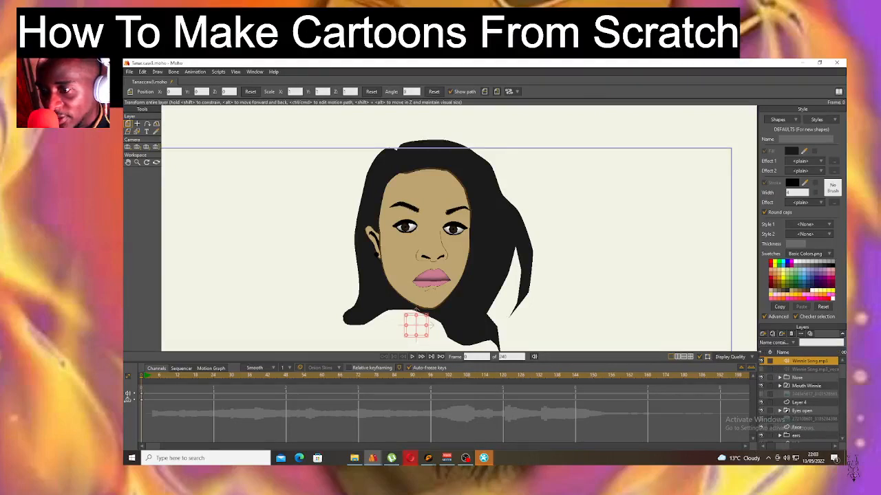
pyautogui.moveTo(784, 447); pyautogui.dragTo(822, 447)
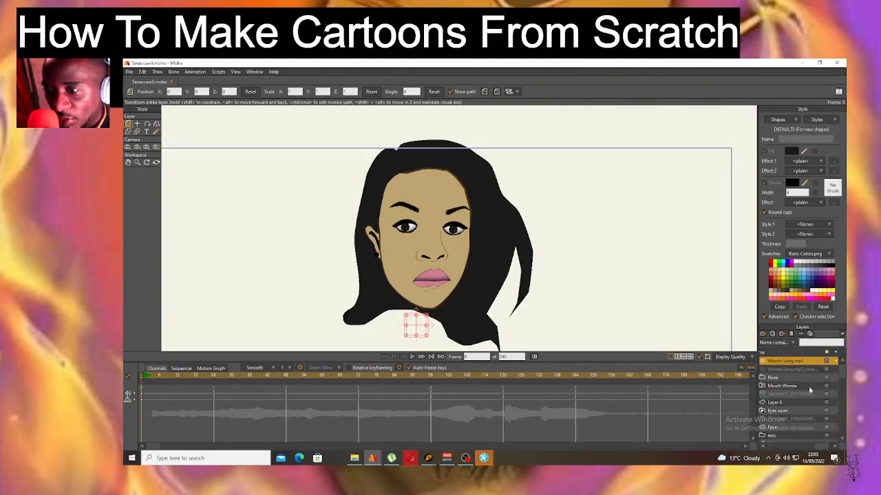
# - Locate the end of Winnie Song.mp3 in the sequencer and set the project's end frame to 3606
pyautogui.click(188, 370)
pyautogui.moveTo(186, 448); pyautogui.dragTo(628, 429)
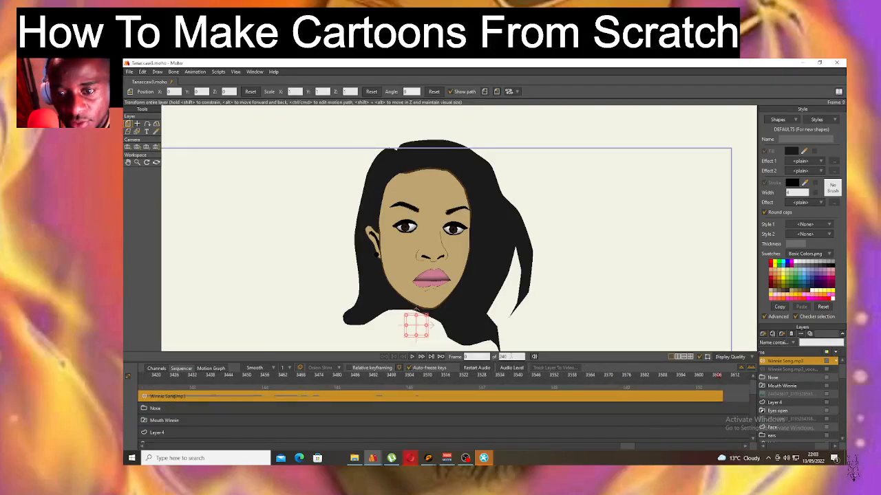
pyautogui.click(502, 357)
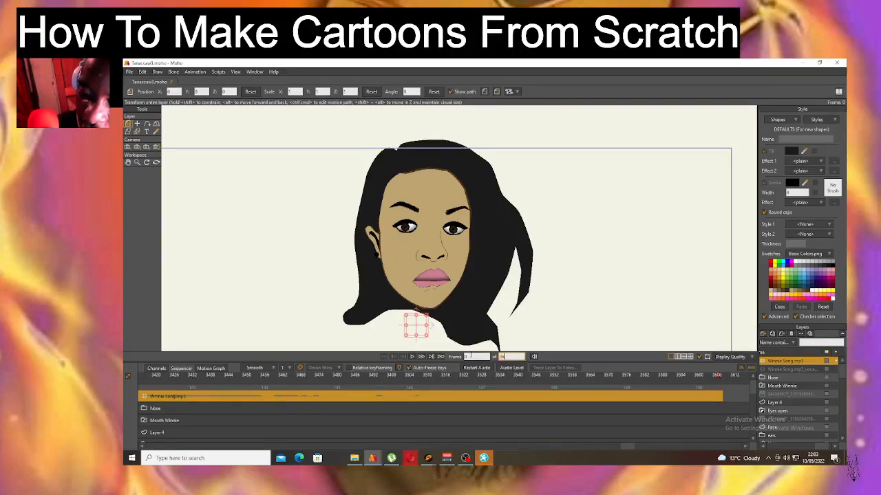
pyautogui.press('Return')
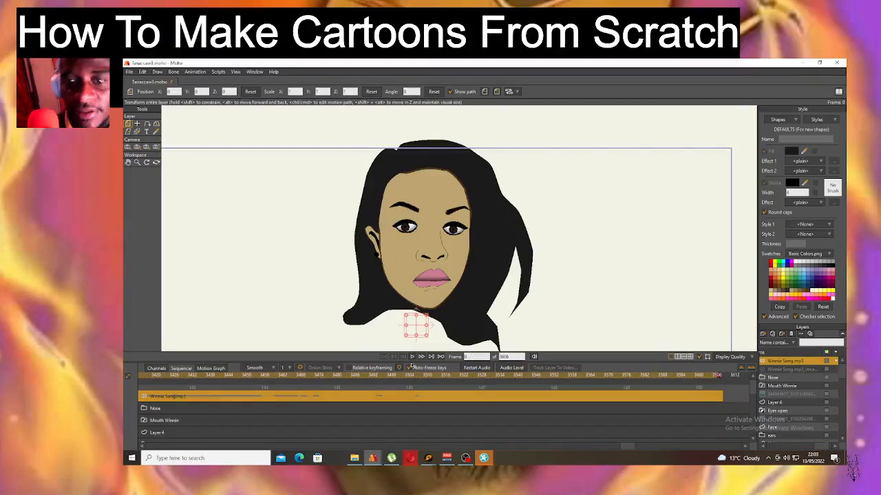
# - Return to the start of the channels timeline and set the Mouth Winnie switch layer's audio sync source to Winnie Song.mp3_vocals.mp3
pyautogui.click(157, 369)
pyautogui.moveTo(627, 452); pyautogui.dragTo(144, 446)
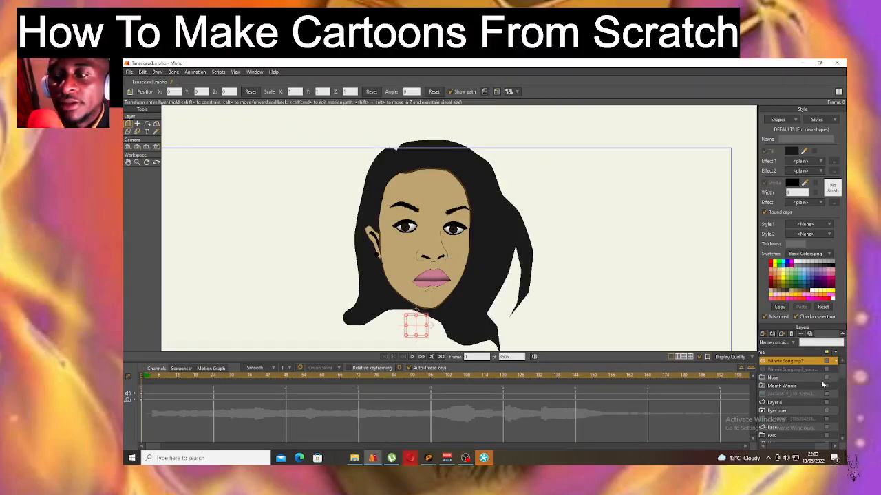
pyautogui.doubleClick(785, 386)
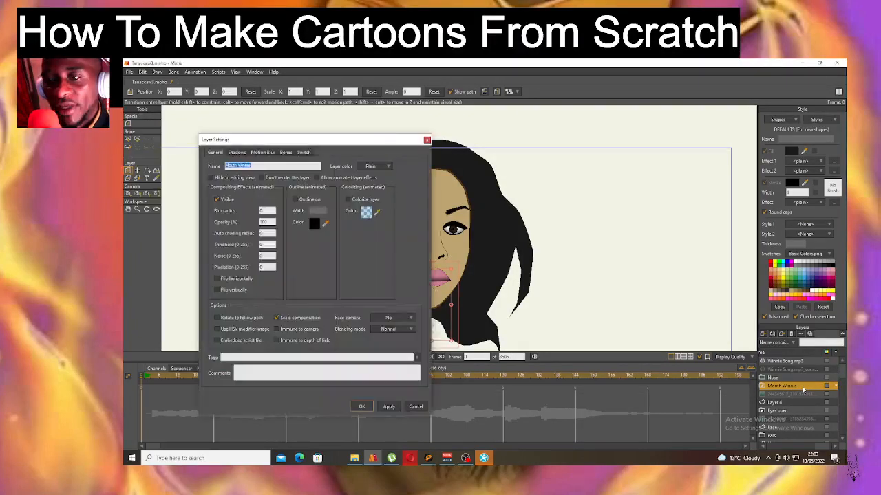
pyautogui.click(305, 152)
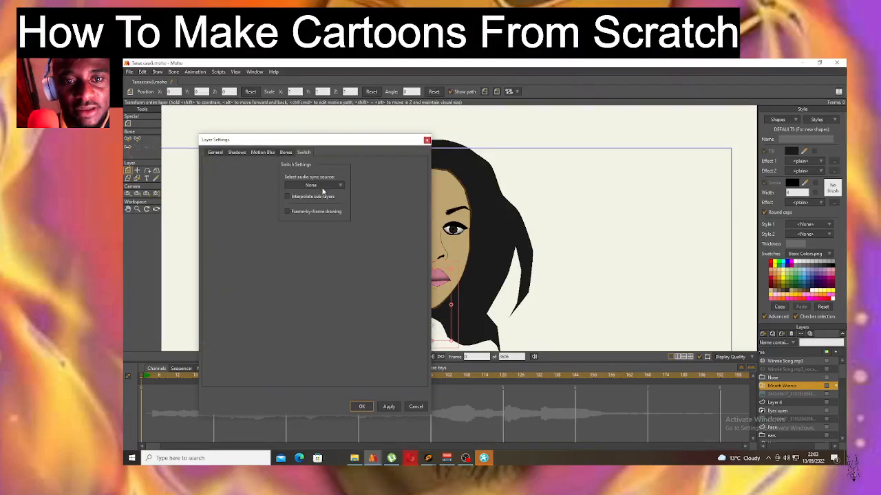
pyautogui.click(325, 187)
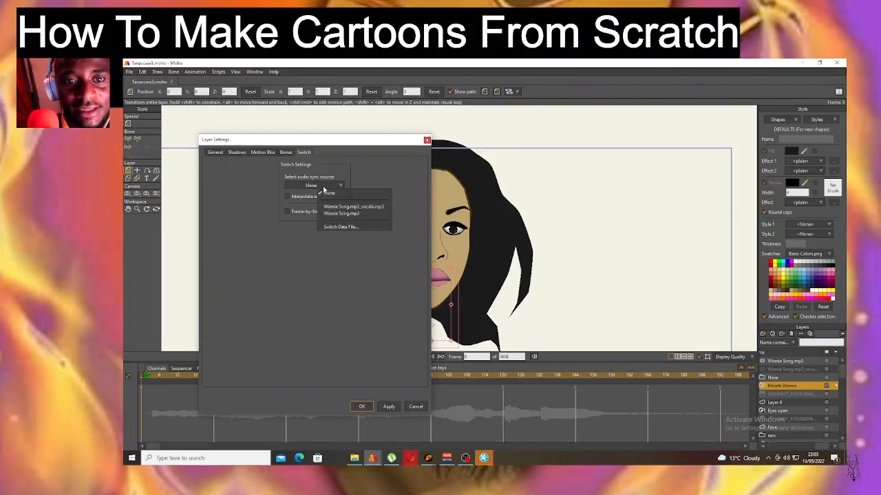
pyautogui.click(352, 207)
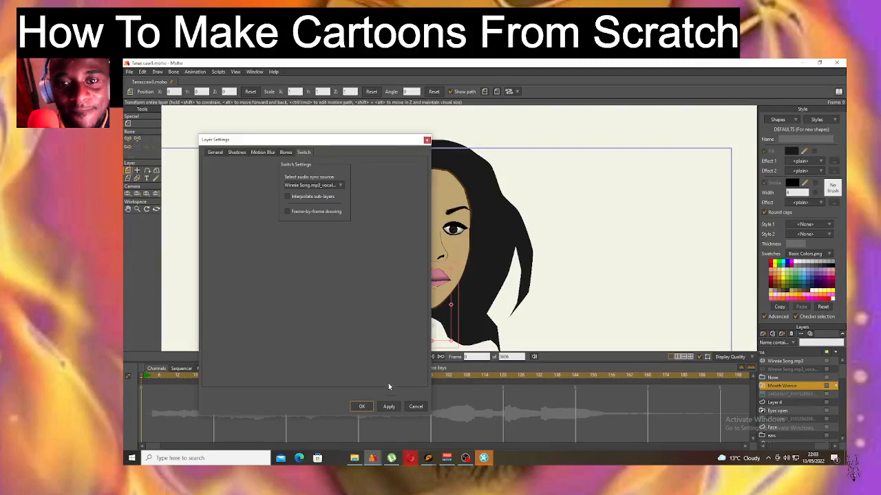
pyautogui.click(388, 407)
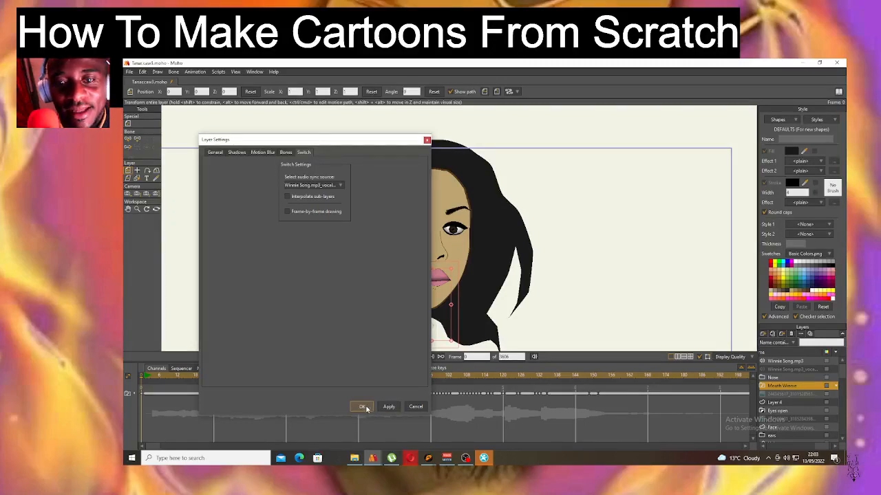
pyautogui.click(362, 407)
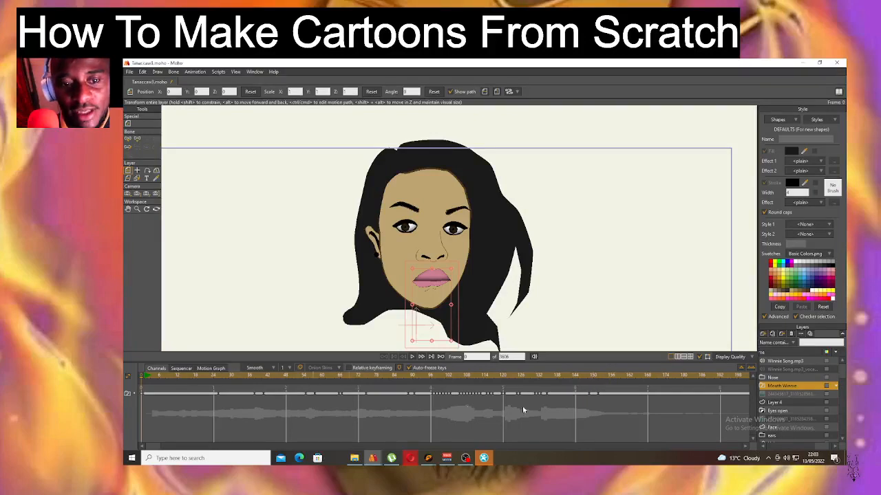
# - Switch the Mouth Winnie layer to the mbp mouth shape at frame 189
pyautogui.click(710, 376)
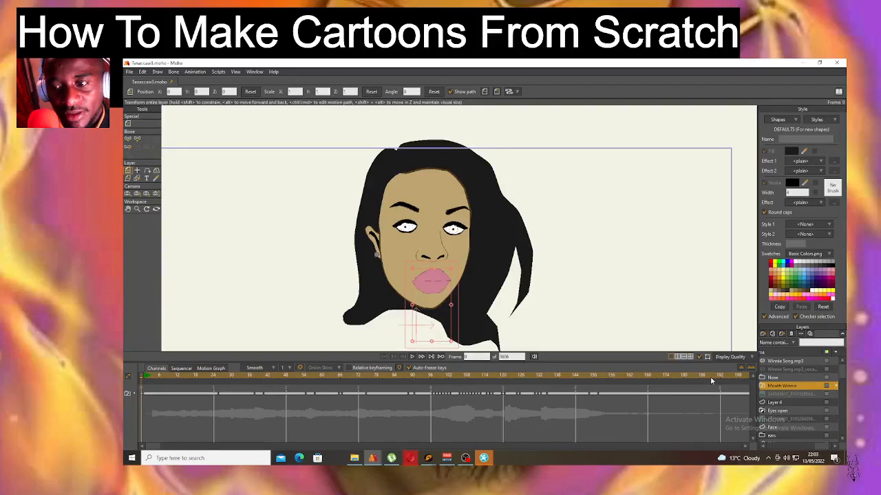
pyautogui.rightClick(794, 386)
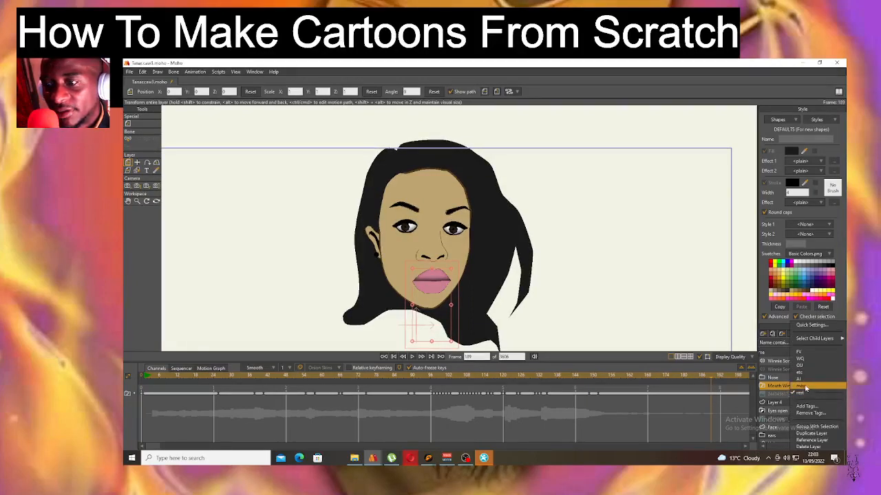
pyautogui.click(805, 388)
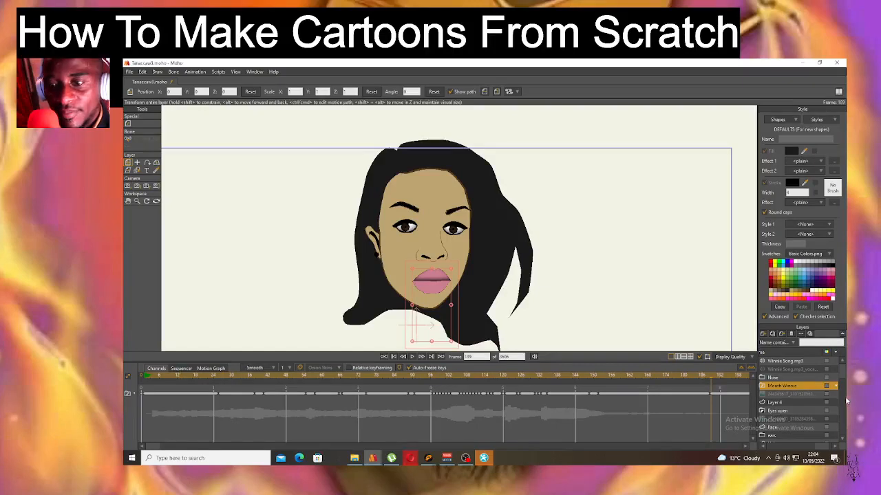
# - Delete the Mouth Winnie switch keys before frame 189 and check the mouth around frame 33
pyautogui.moveTo(695, 407); pyautogui.dragTo(143, 390)
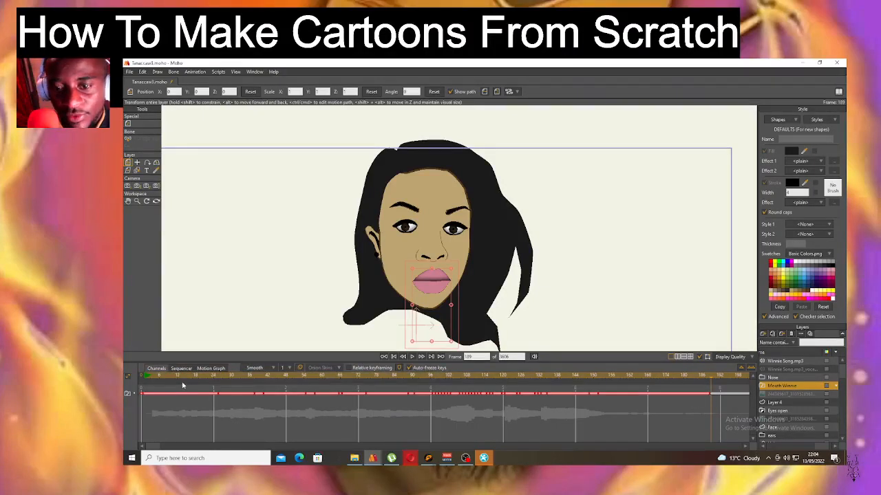
pyautogui.press('Delete')
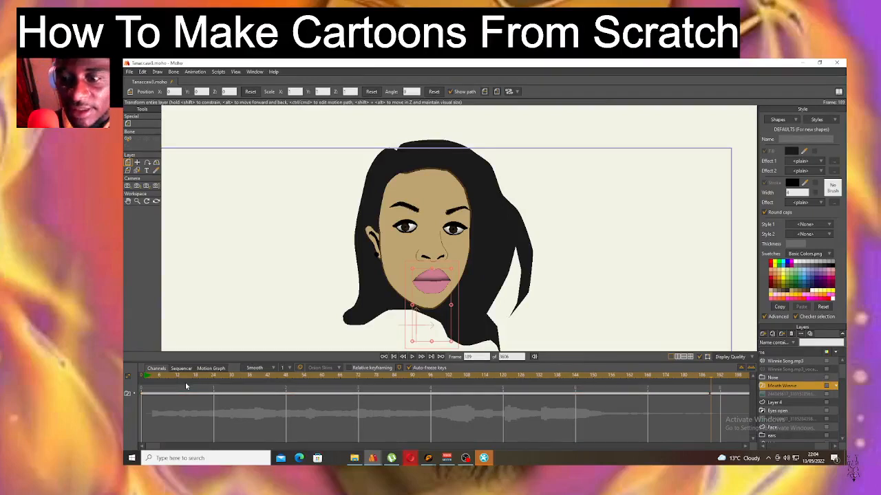
pyautogui.click(242, 376)
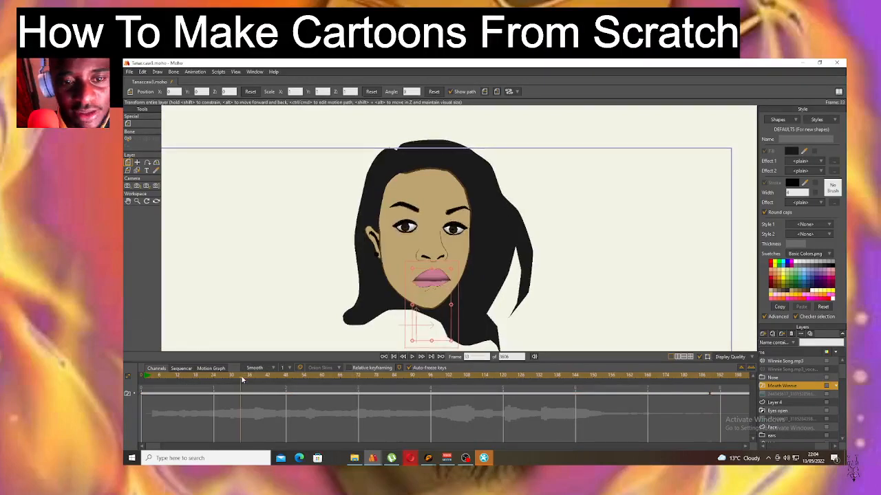
# - Go to frame 0, try the etc mouth shape on the Mouth Winnie layer, and settle on mbp
pyautogui.click(125, 381)
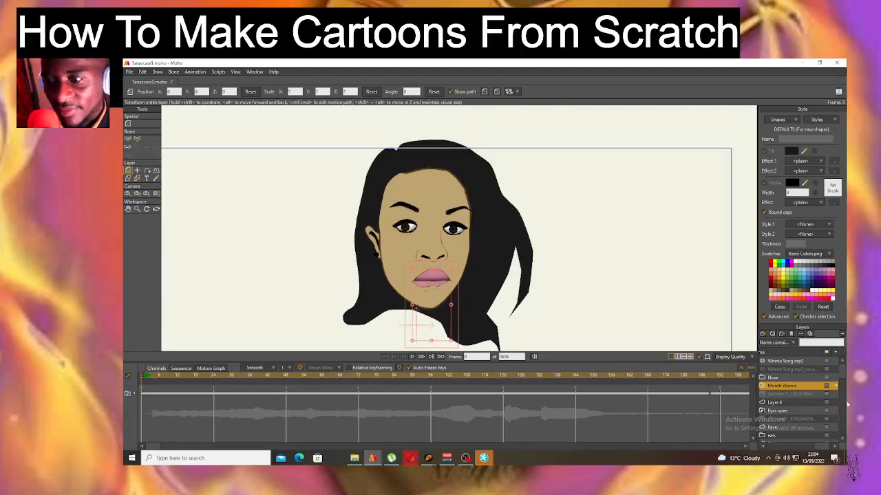
pyautogui.rightClick(791, 387)
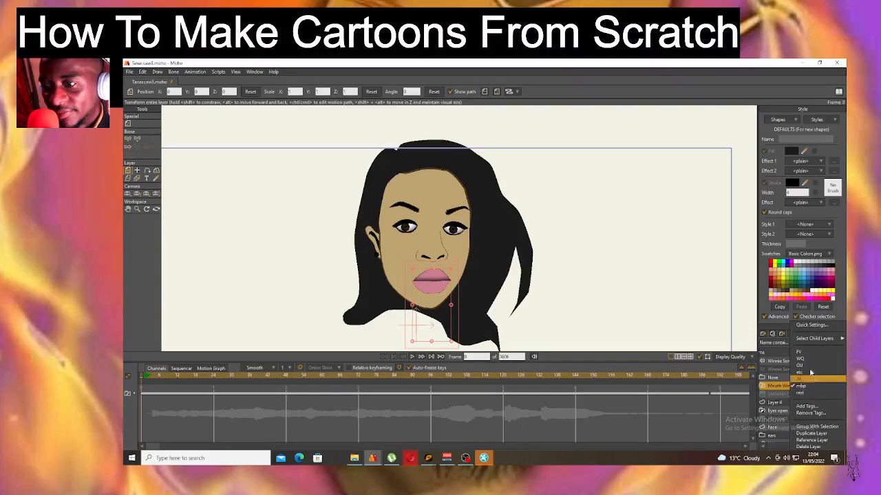
pyautogui.click(813, 376)
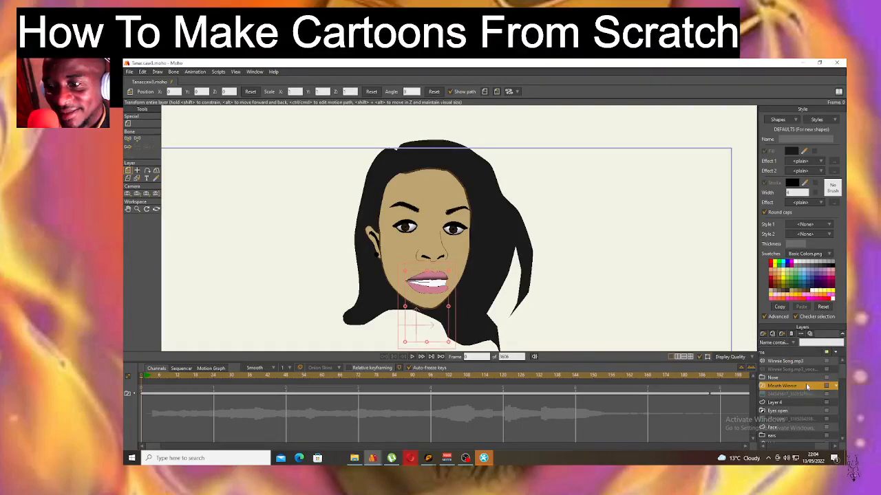
pyautogui.rightClick(811, 386)
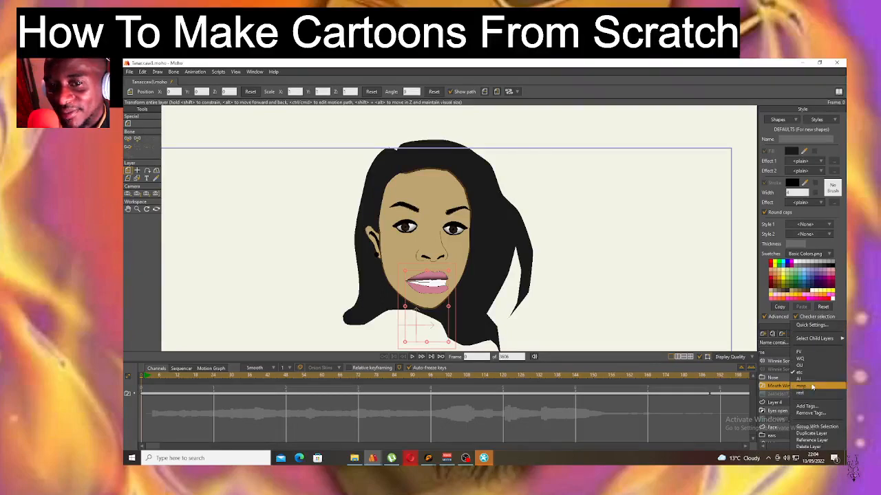
pyautogui.click(812, 387)
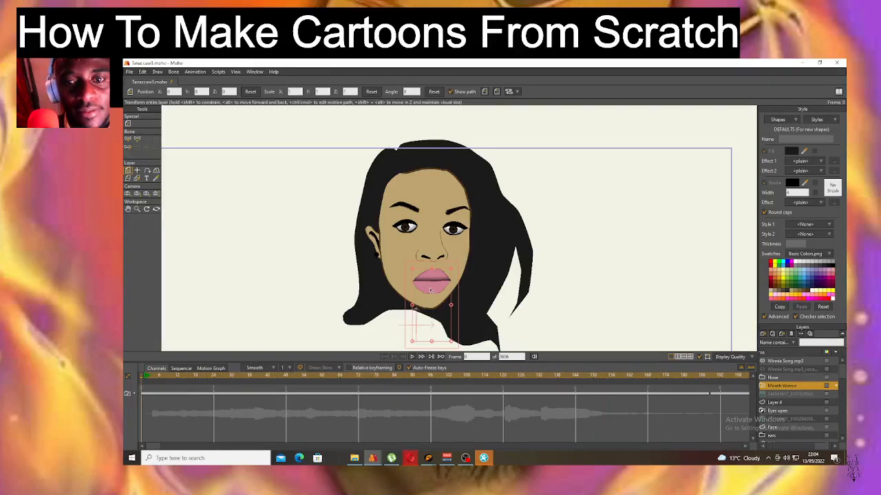
# - Play the animation from the start to review the lip-sync with the song, stop it and rewind to frame 0
pyautogui.scroll(-3, 504, 203)
pyautogui.scroll(3, 507, 212)
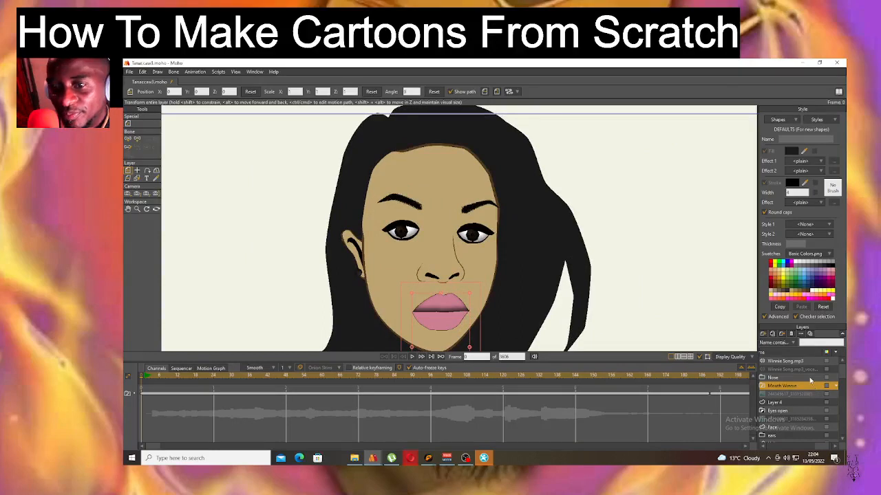
pyautogui.click(805, 378)
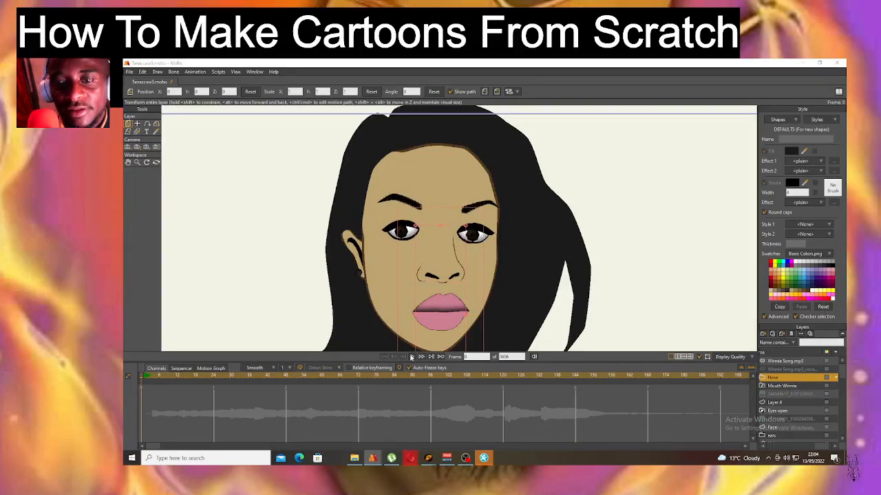
pyautogui.click(411, 357)
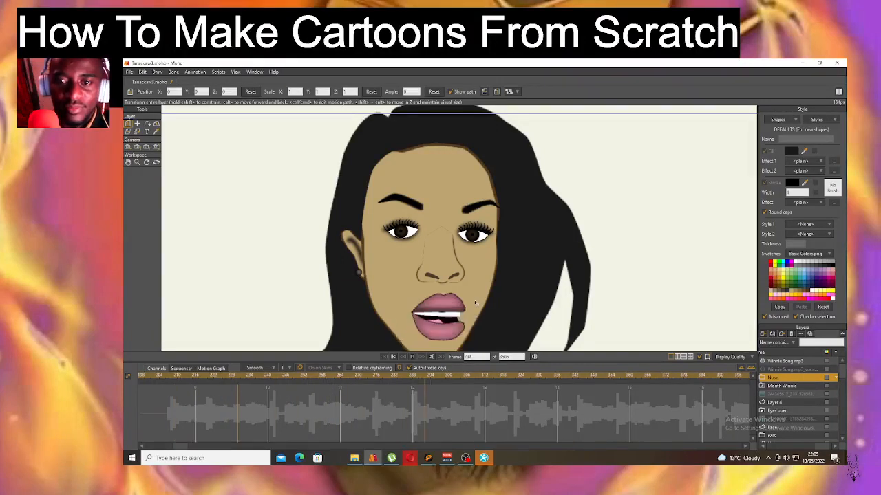
pyautogui.scroll(-4, 482, 303)
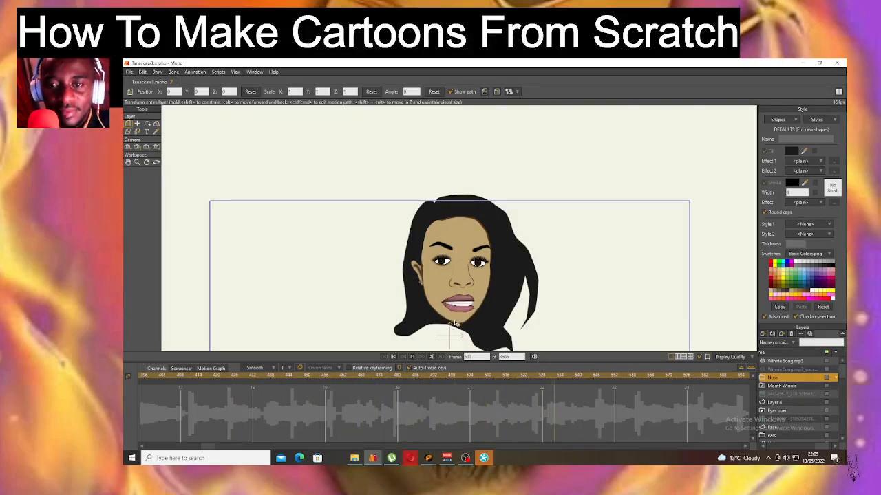
pyautogui.click(412, 357)
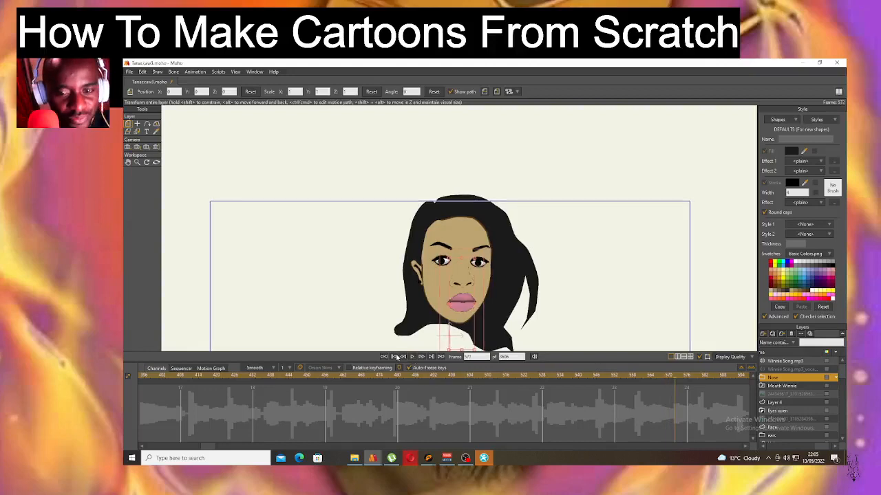
pyautogui.moveTo(243, 378); pyautogui.dragTo(125, 372)
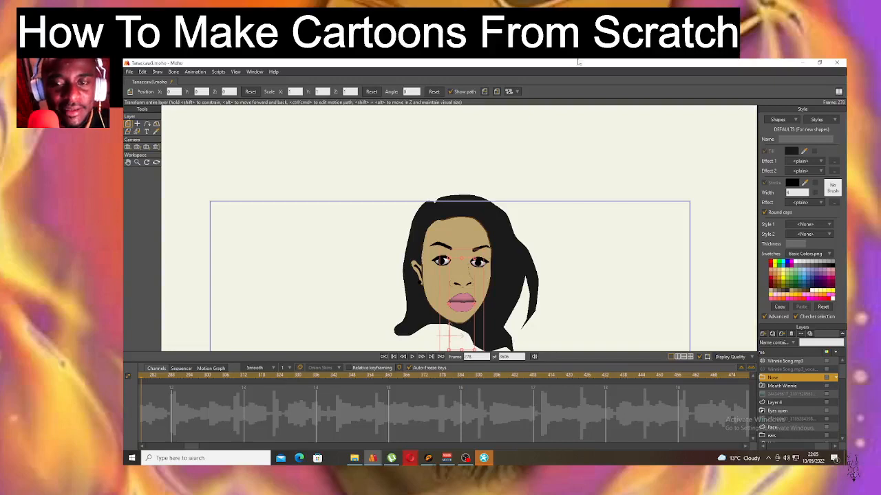
pyautogui.scroll(-4, 452, 212)
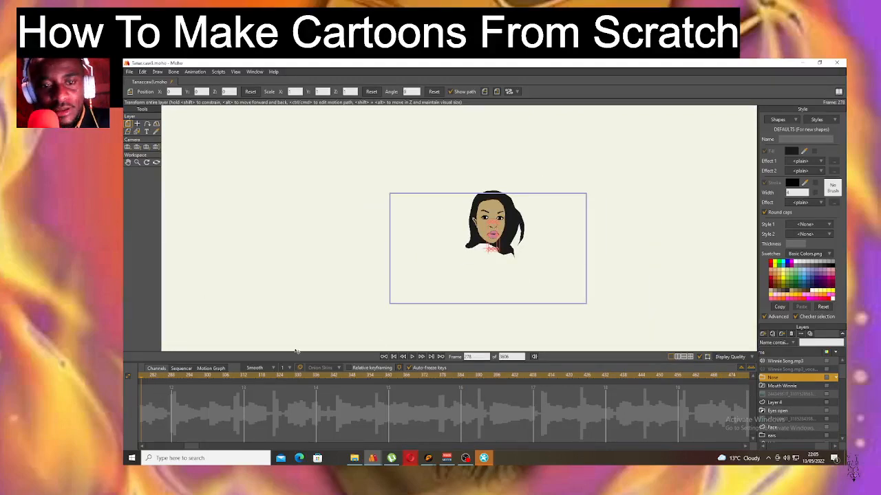
pyautogui.click(393, 357)
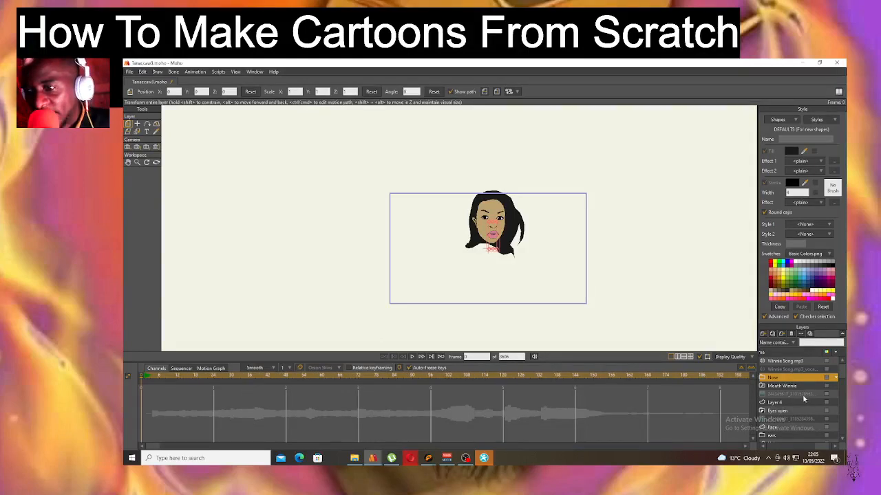
# - Duplicate the Eyes open layer and rename the copy Eyes left
pyautogui.click(778, 411)
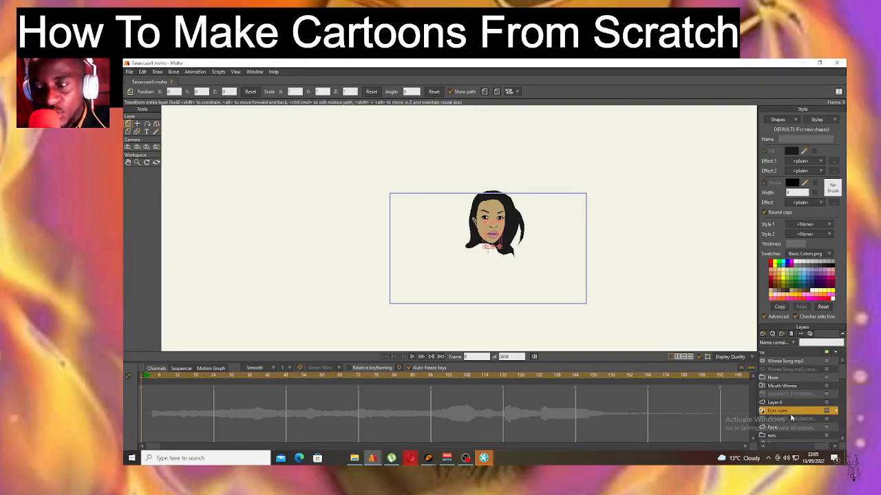
pyautogui.click(764, 336)
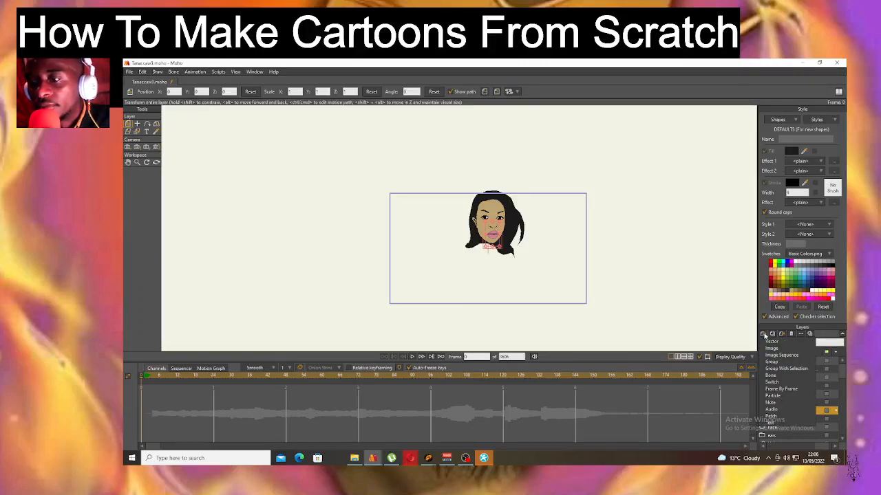
pyautogui.click(685, 321)
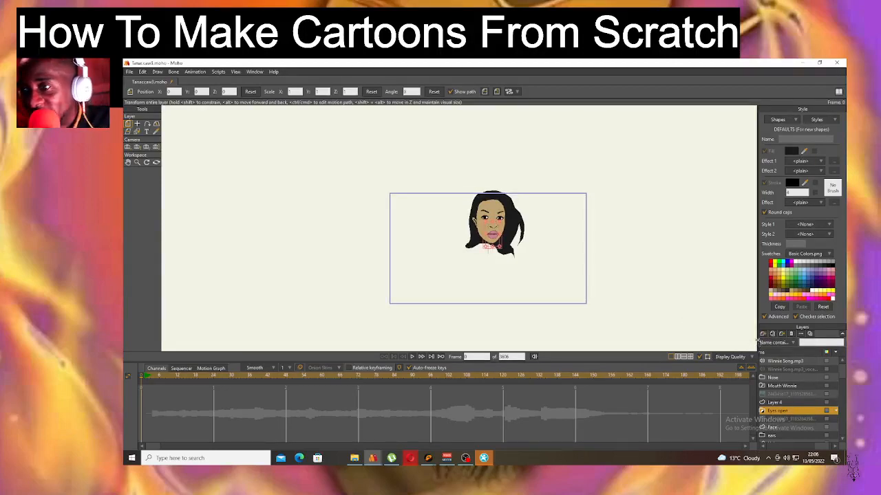
pyautogui.click(773, 334)
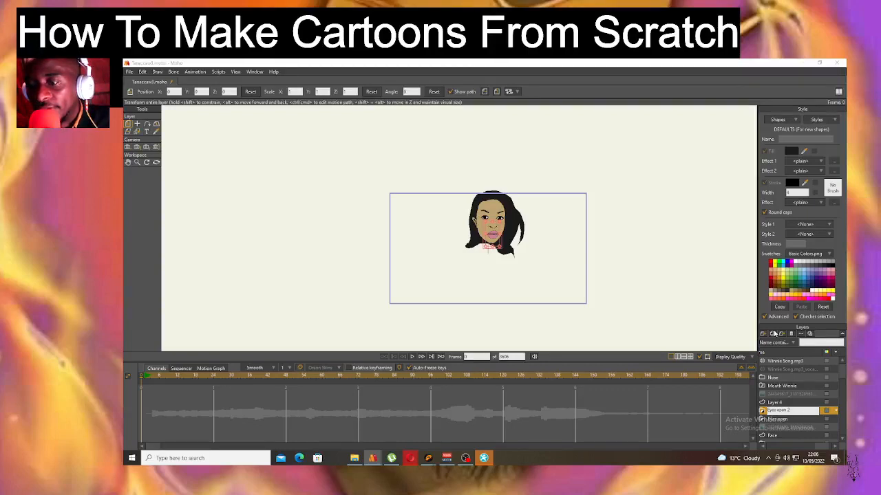
pyautogui.press('Return')
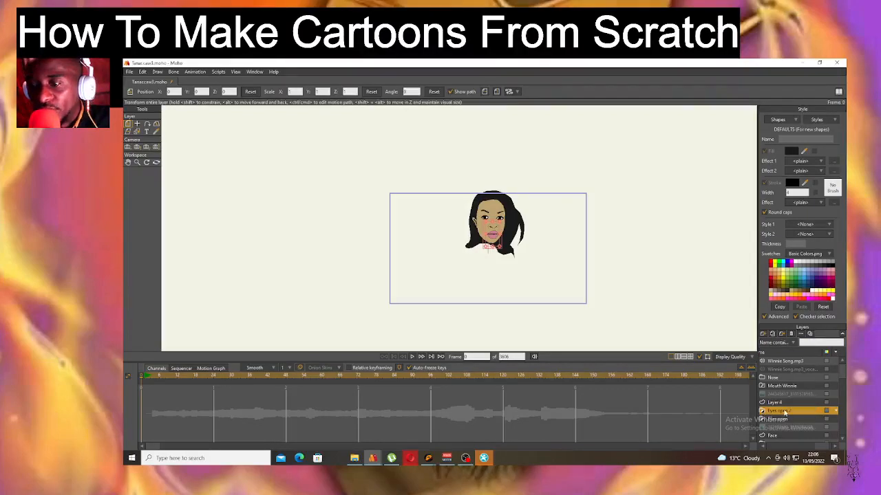
pyautogui.doubleClick(784, 413)
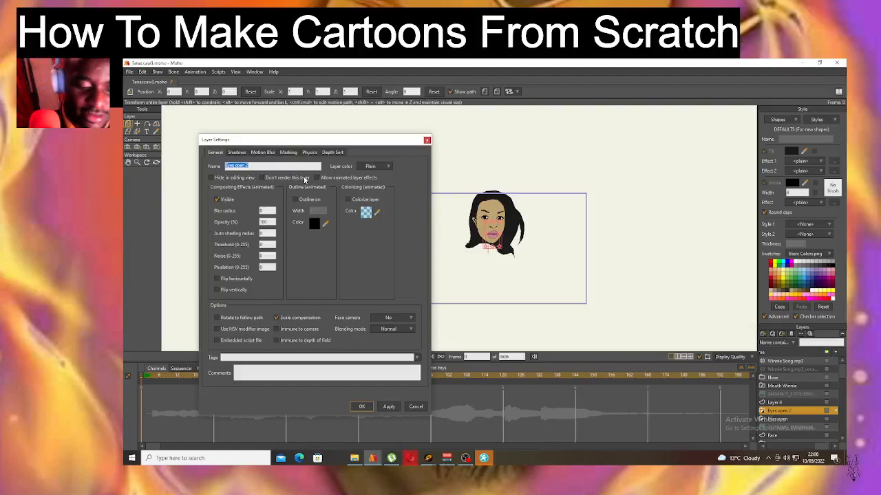
pyautogui.write('Eye')
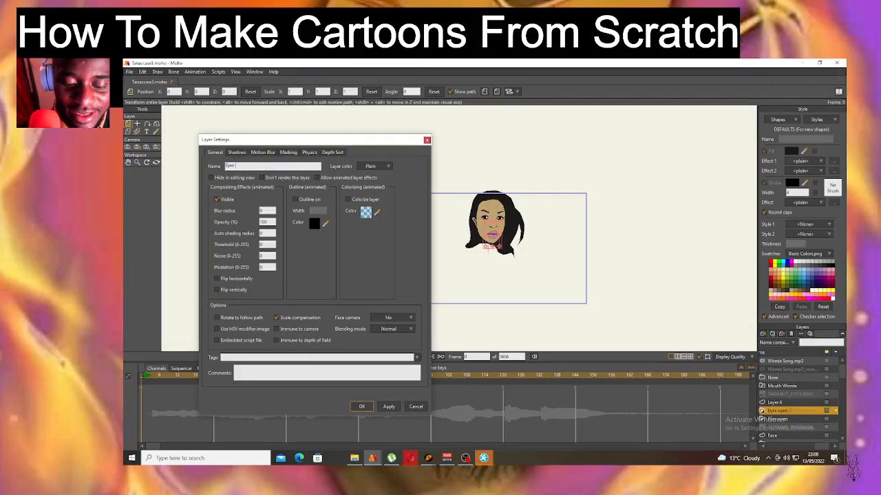
pyautogui.write('s left')
pyautogui.press('Return')
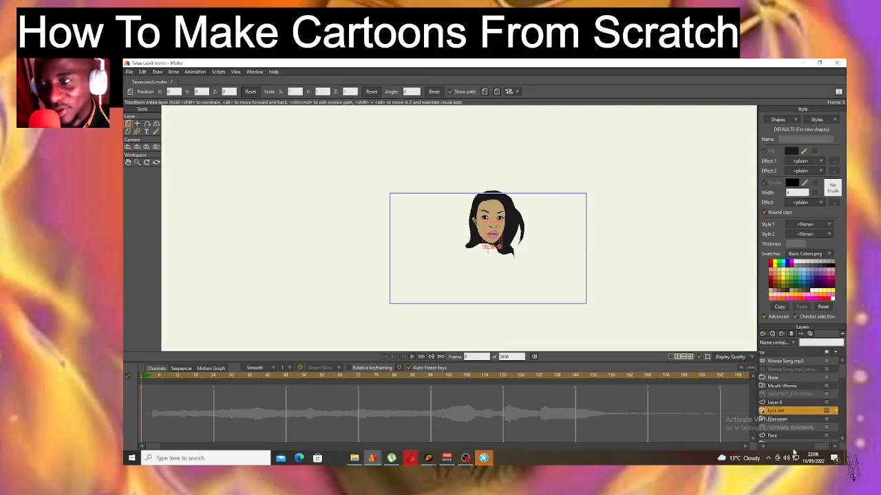
# - Hide the original Eyes open layer so that only the Eyes left copy is shown
pyautogui.scroll(6, 521, 242)
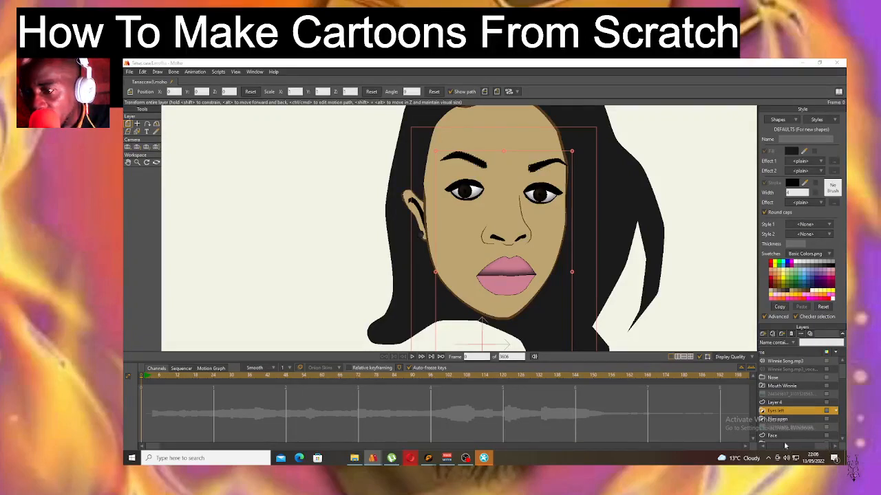
pyautogui.click(823, 448)
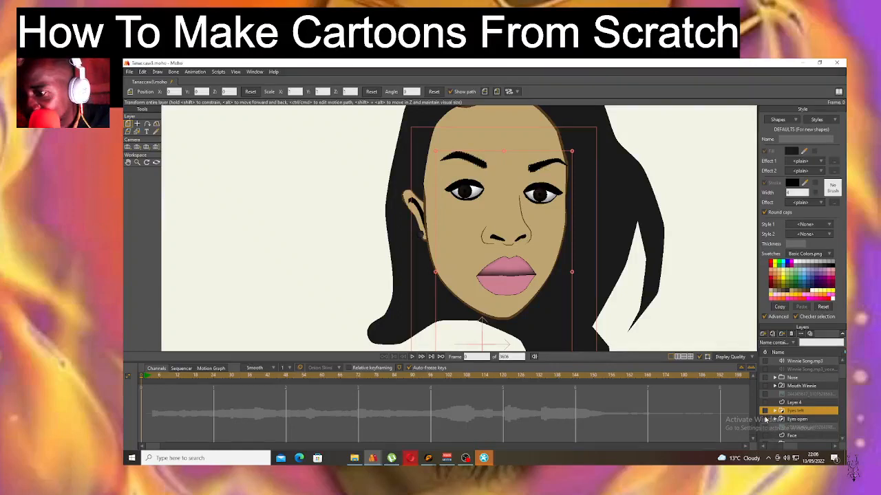
pyautogui.click(796, 449)
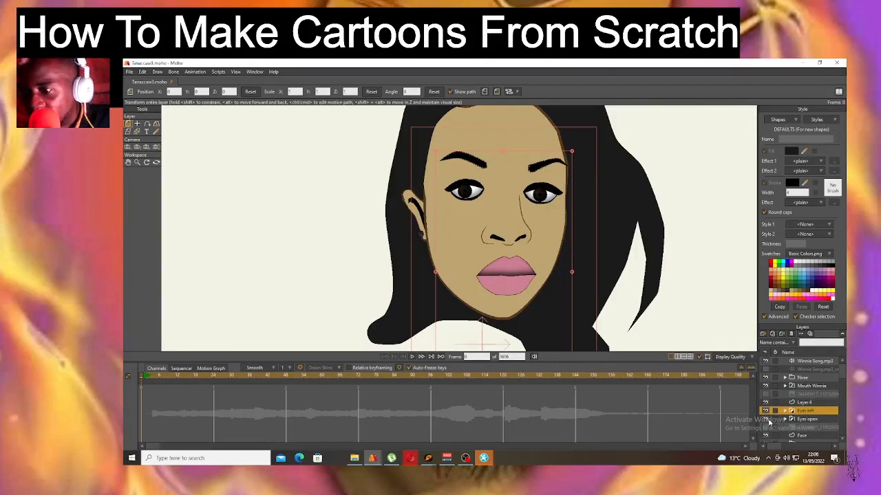
pyautogui.doubleClick(821, 412)
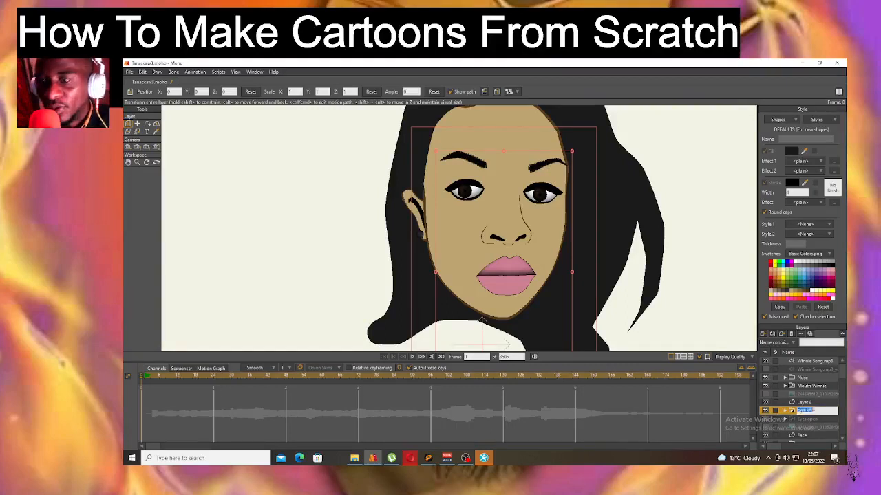
# - Shift the eye balls layer inside the Eyes left group so both irises look left, staying inside the eye whites
pyautogui.click(785, 411)
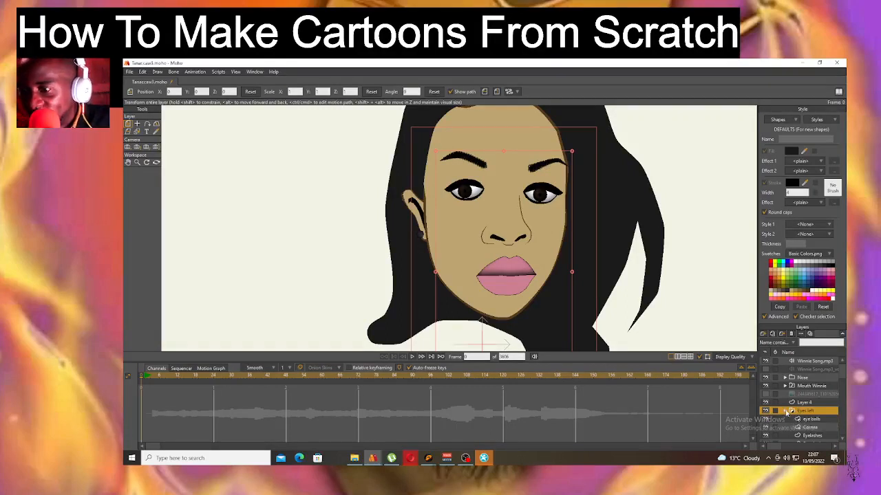
pyautogui.click(818, 419)
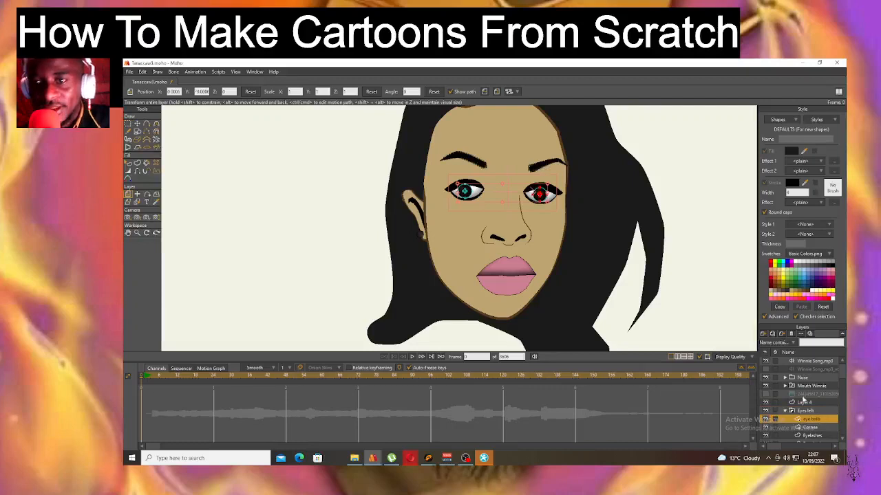
pyautogui.scroll(2, 492, 176)
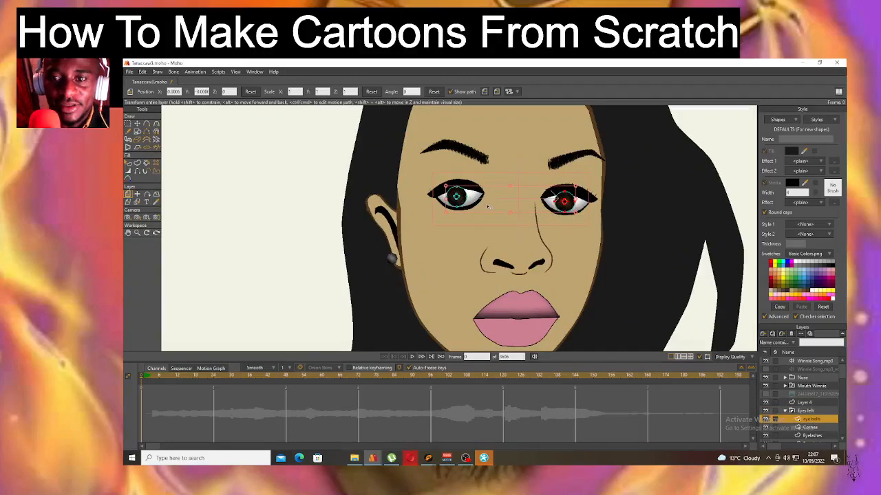
pyautogui.press('space')
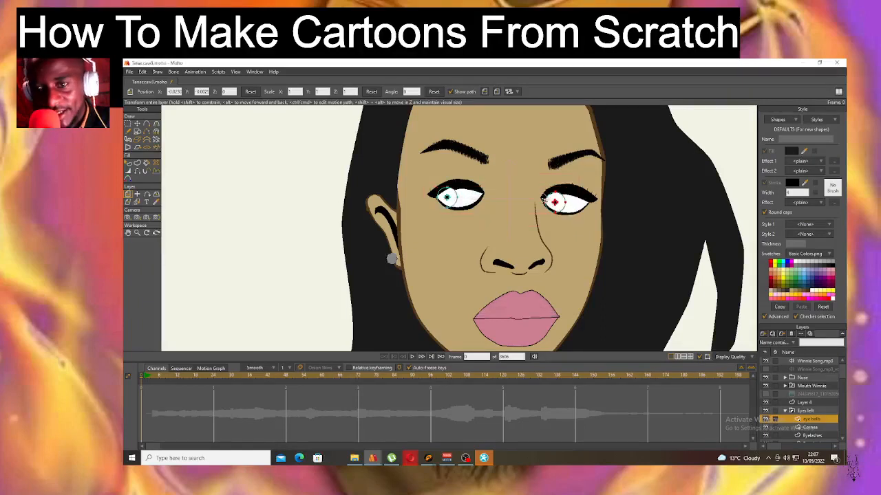
pyautogui.scroll(-5, 544, 200)
pyautogui.scroll(5, 544, 199)
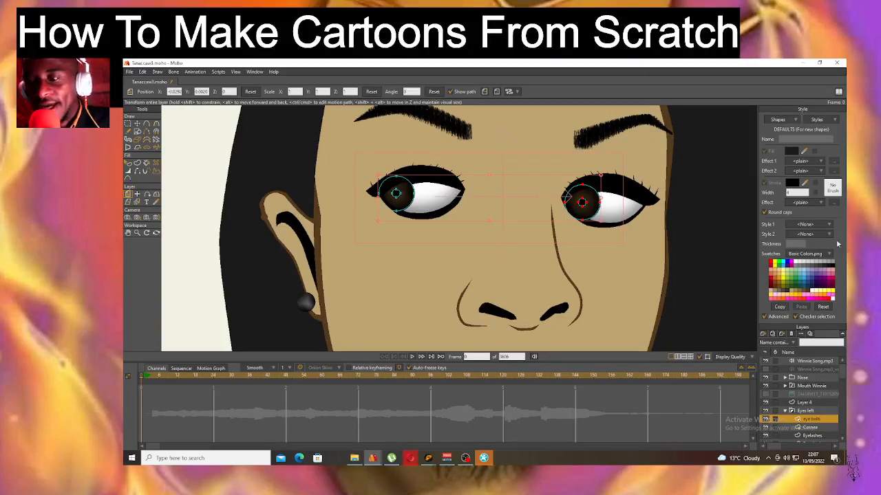
# - Select the Eye shadow layer inside the Eyes left group
pyautogui.scroll(-1, 820, 418)
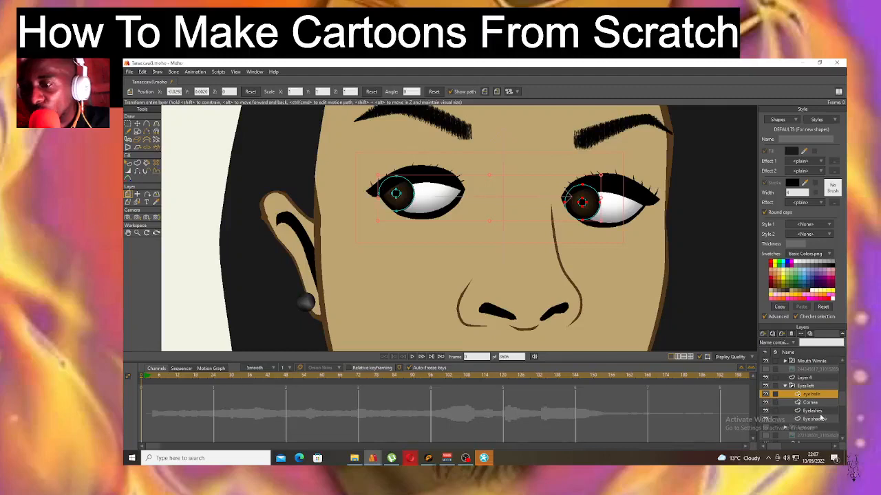
pyautogui.click(821, 412)
pyautogui.click(823, 419)
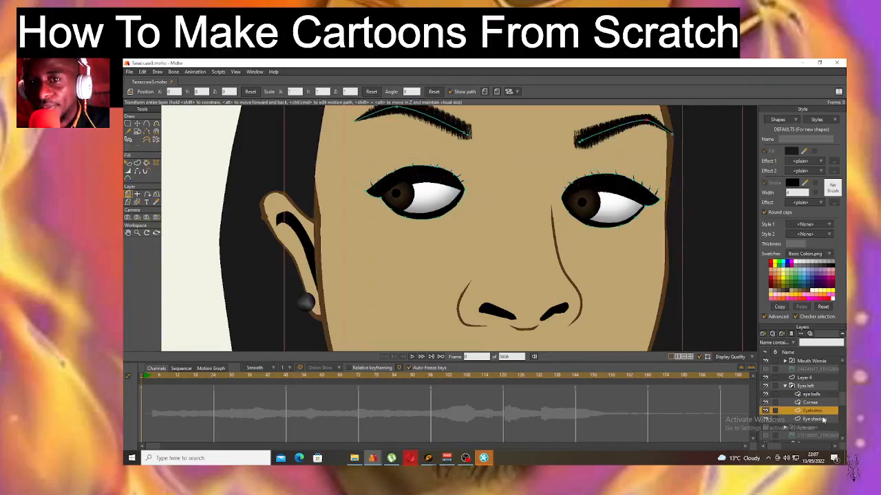
# - Try shifting the whole Eye shadow layer to the left, and undo the shift
pyautogui.scroll(-3, 414, 159)
pyautogui.scroll(4, 634, 154)
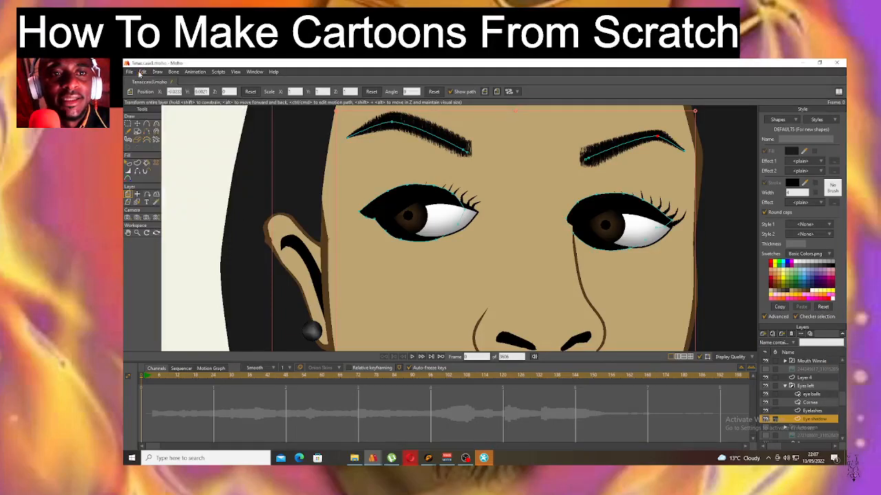
pyautogui.click(142, 72)
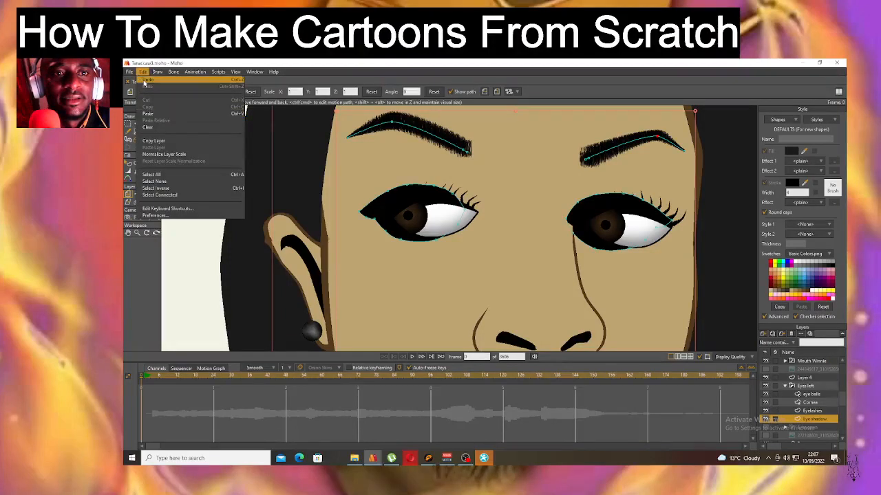
pyautogui.click(150, 115)
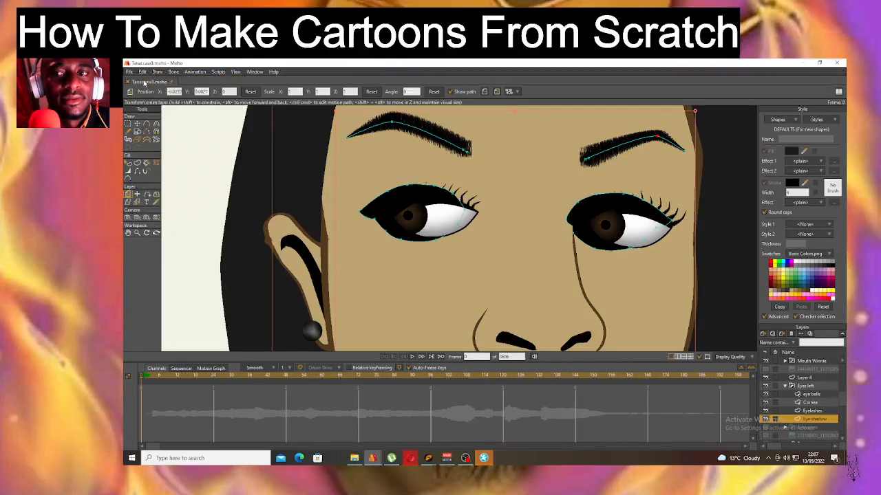
# - Reshape the left eyebrow on the Eye shadow layer with Transform Points, lowering its outer tip and inner end and adjusting its arch
pyautogui.click(137, 124)
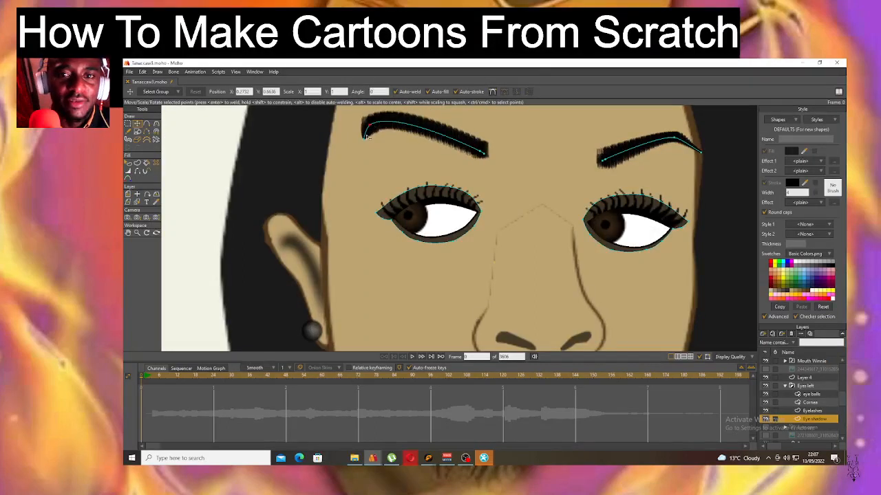
pyautogui.moveTo(370, 125); pyautogui.dragTo(365, 154)
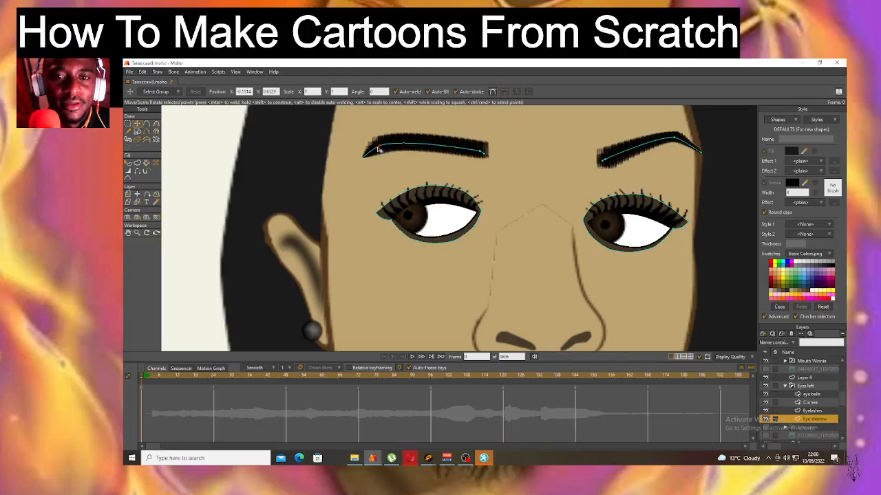
pyautogui.moveTo(364, 162); pyautogui.dragTo(353, 184)
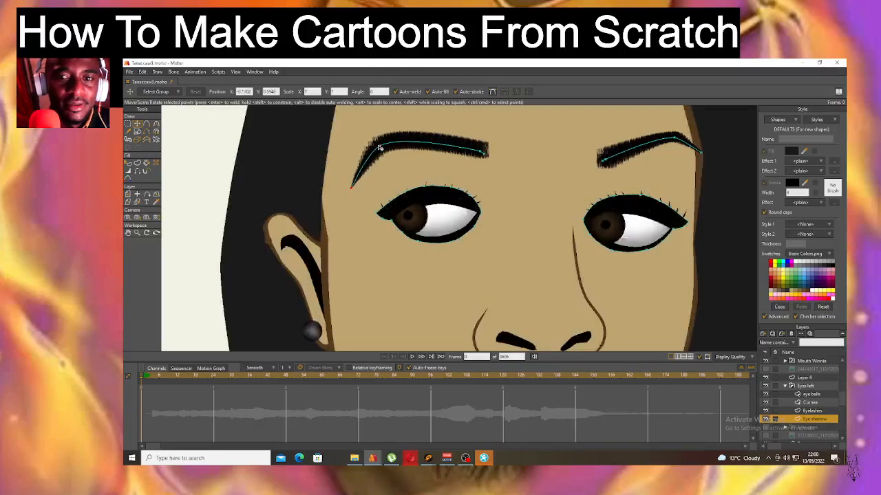
pyautogui.moveTo(375, 143); pyautogui.dragTo(393, 153)
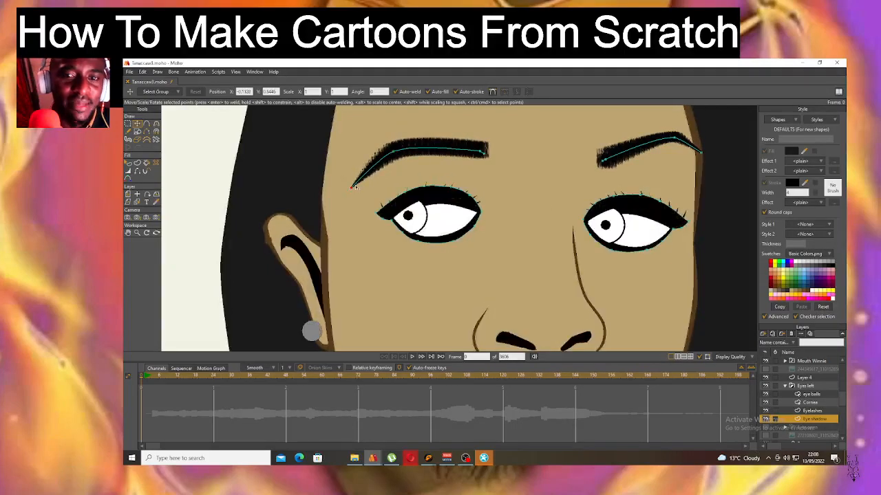
pyautogui.moveTo(360, 179)
pyautogui.mouseDown()
pyautogui.moveTo(366, 168)
pyautogui.moveTo(357, 173)
pyautogui.mouseUp()
pyautogui.click(393, 152)
pyautogui.moveTo(375, 143); pyautogui.dragTo(372, 143)
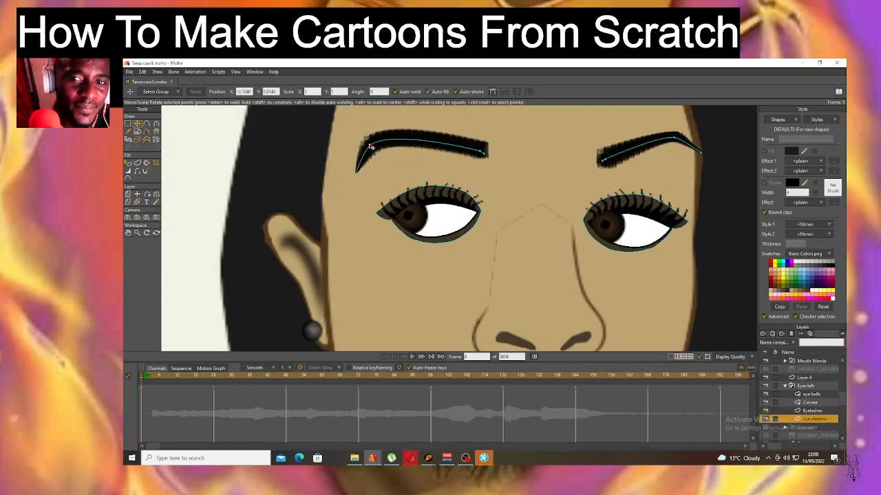
pyautogui.moveTo(484, 152); pyautogui.dragTo(483, 158)
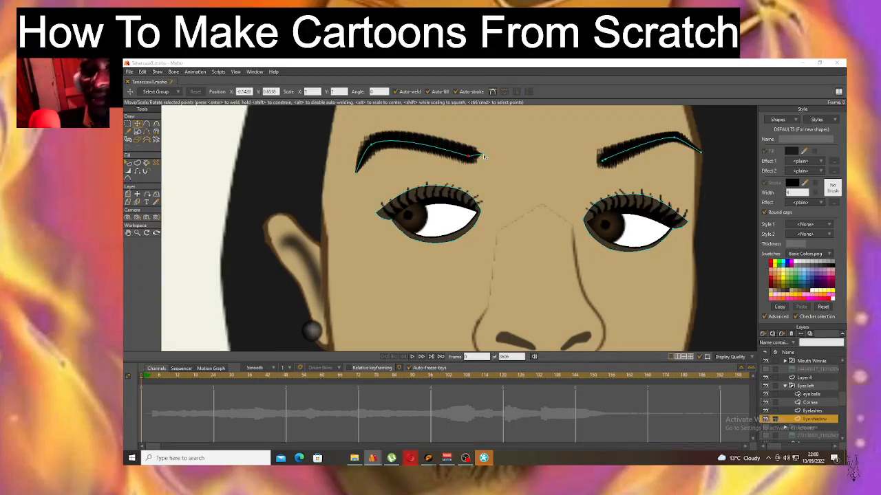
pyautogui.moveTo(484, 157)
pyautogui.mouseDown()
pyautogui.moveTo(482, 168)
pyautogui.moveTo(484, 160)
pyautogui.mouseUp()
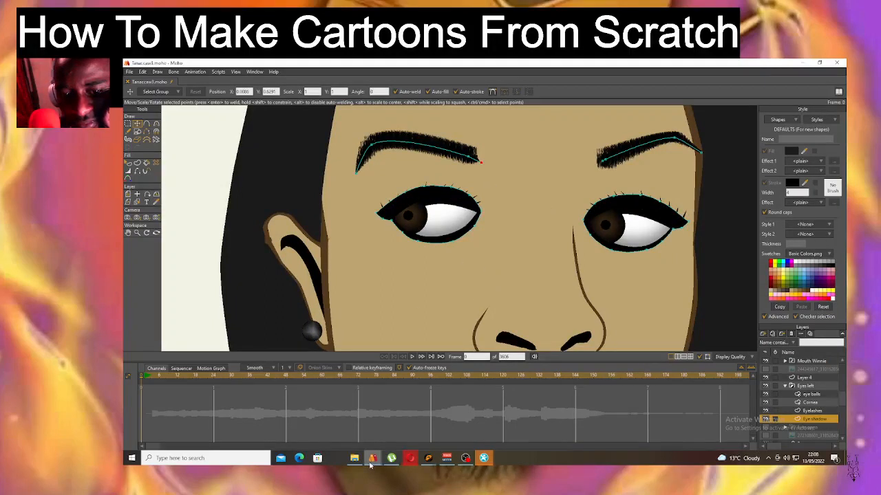
# - Close the leftover render window and reshape the right eyebrow, moving its arch inward and lowering its outer tip
pyautogui.moveTo(370, 465)
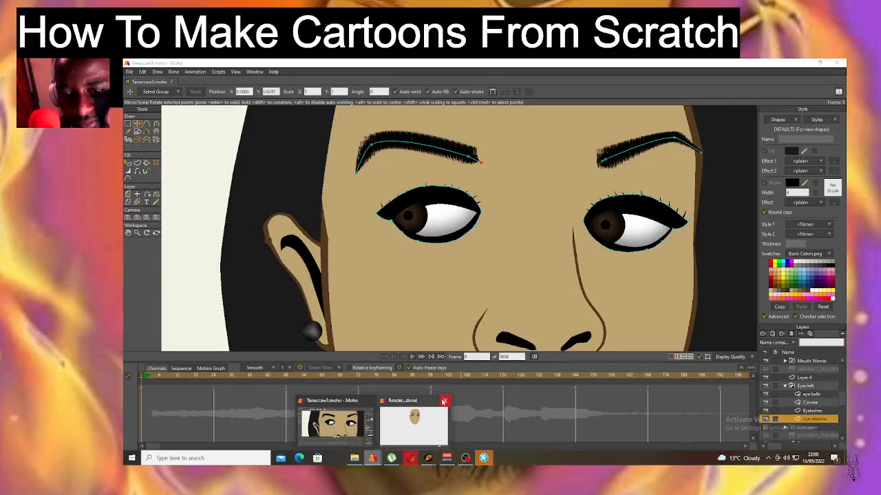
pyautogui.click(444, 401)
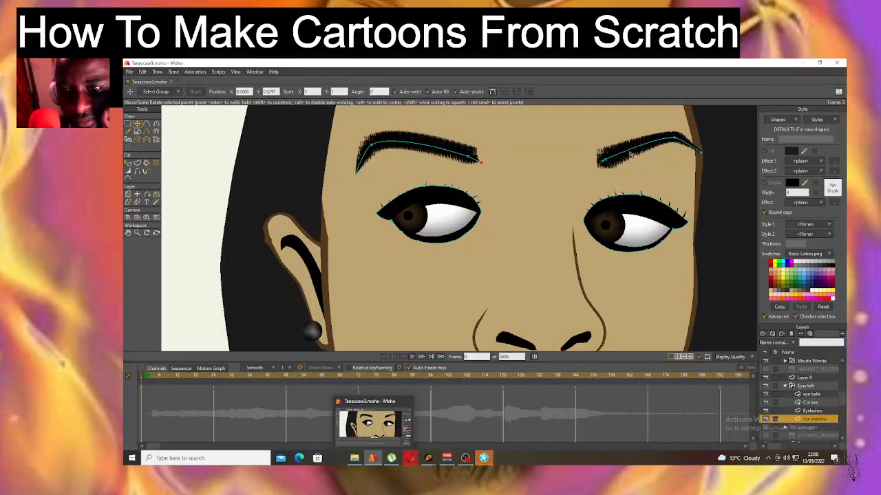
pyautogui.moveTo(677, 142); pyautogui.dragTo(603, 166)
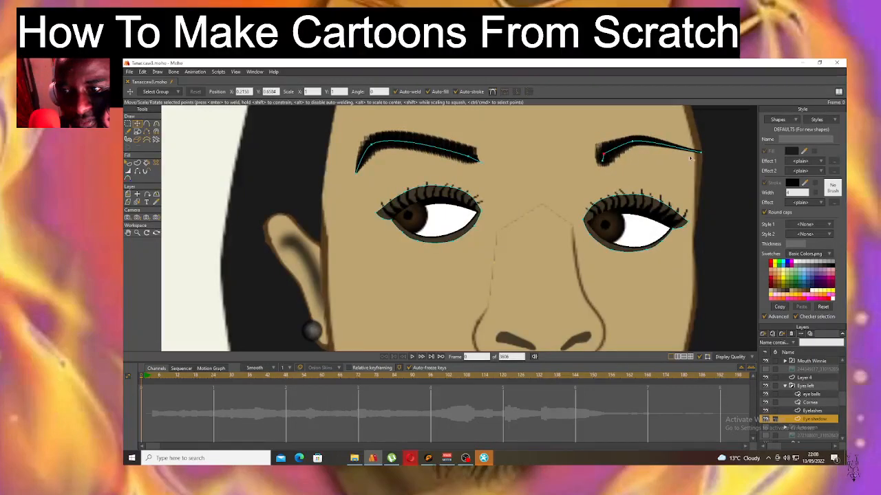
pyautogui.moveTo(701, 153); pyautogui.dragTo(685, 182)
pyautogui.moveTo(603, 159); pyautogui.dragTo(626, 143)
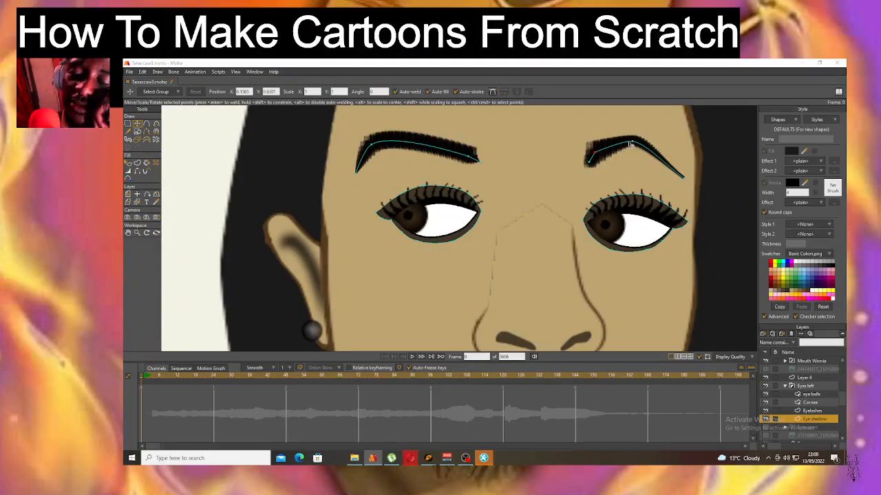
pyautogui.click(630, 145)
pyautogui.moveTo(590, 163); pyautogui.dragTo(646, 151)
pyautogui.click(591, 160)
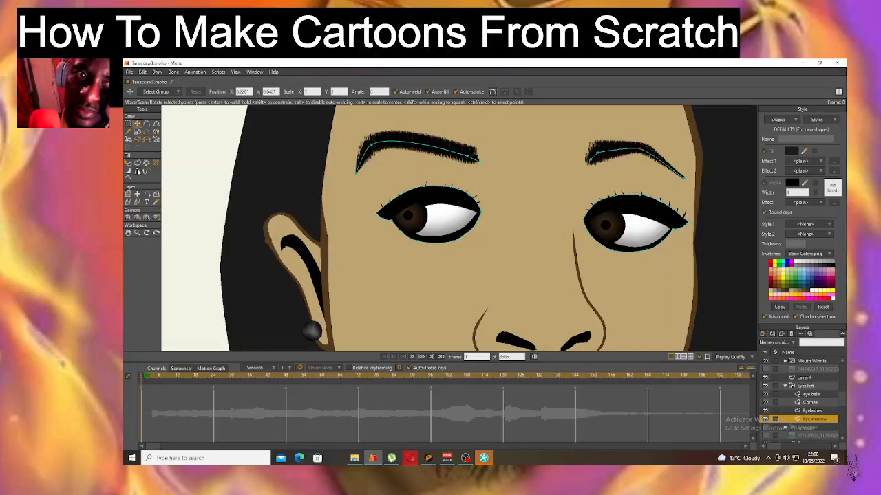
# - Adjust the line width at the right eyebrow's arch and inner end points, and check the whole face
pyautogui.click(129, 172)
pyautogui.moveTo(643, 161); pyautogui.dragTo(681, 185)
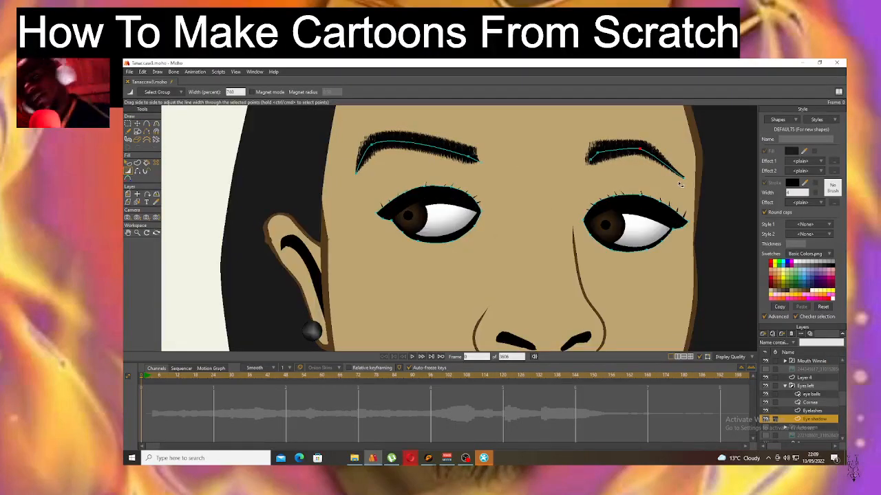
pyautogui.moveTo(593, 150); pyautogui.dragTo(579, 155)
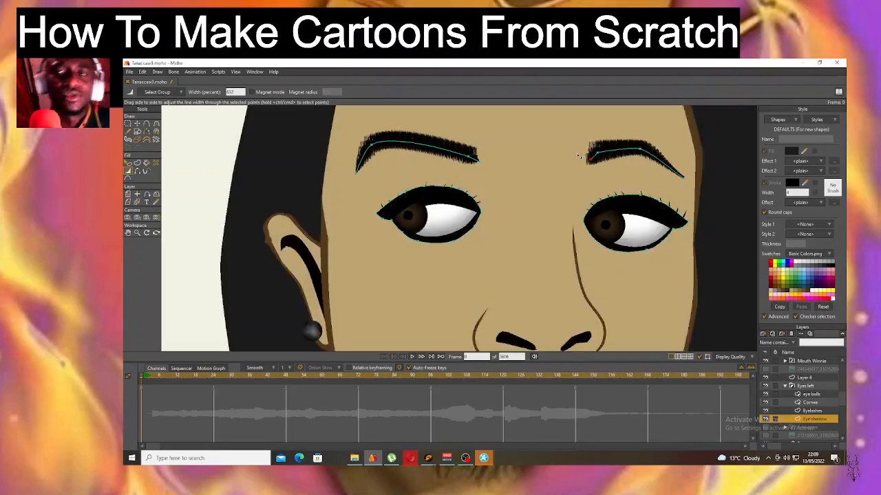
pyautogui.scroll(-5, 627, 193)
pyautogui.scroll(3, 636, 199)
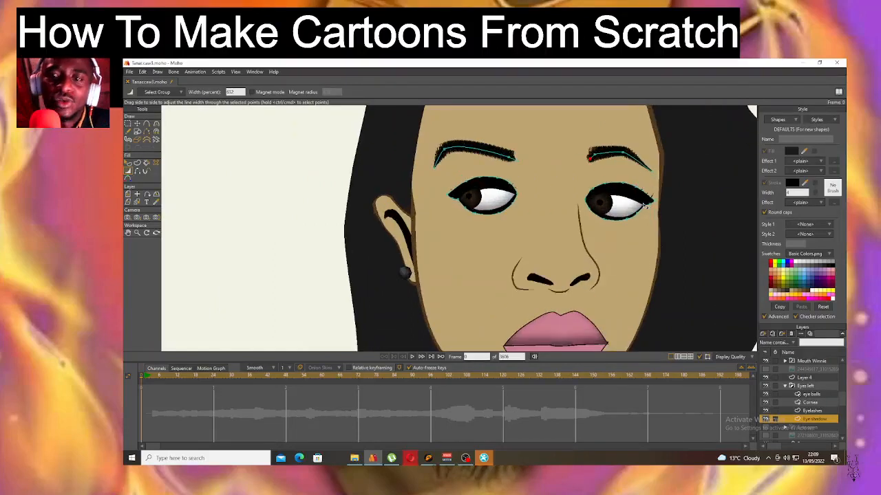
pyautogui.scroll(-3, 645, 205)
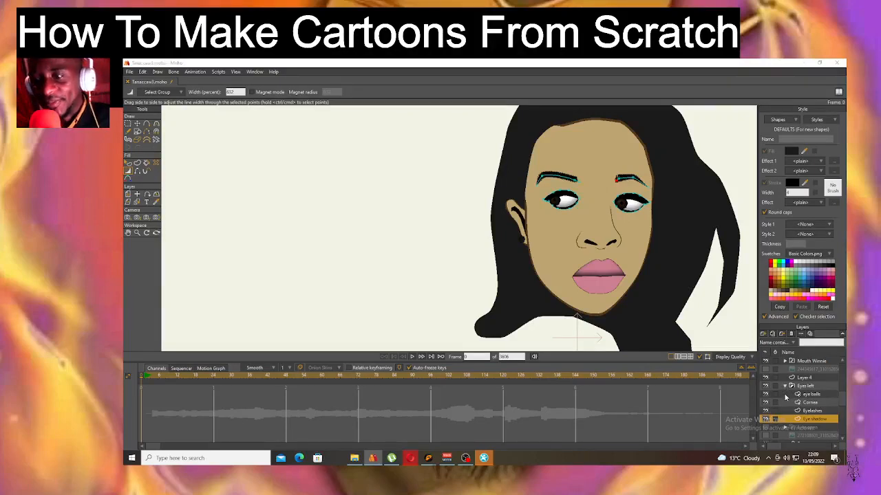
# - Duplicate the Eyes left group and rename the copy Eyes Right
pyautogui.click(466, 458)
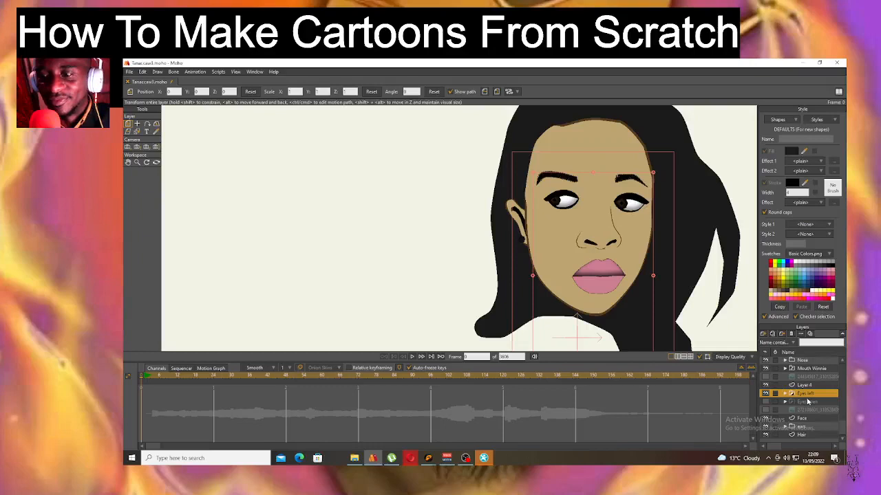
pyautogui.click(774, 334)
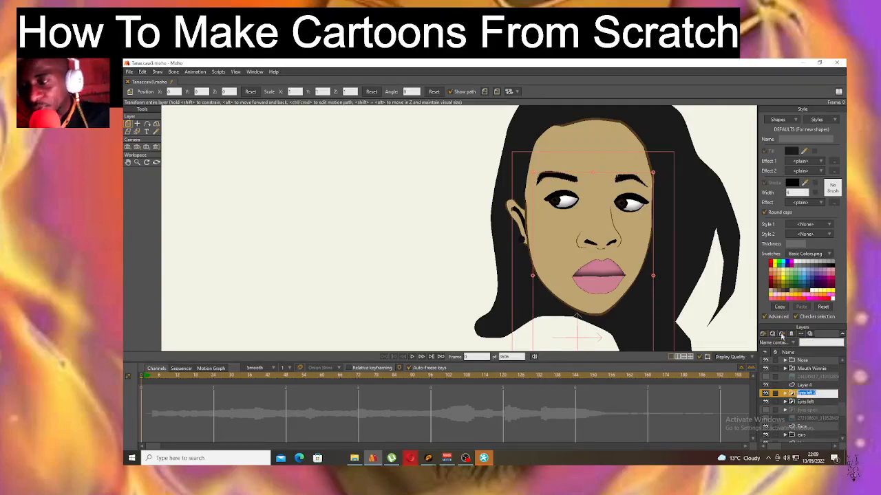
pyautogui.click(818, 393)
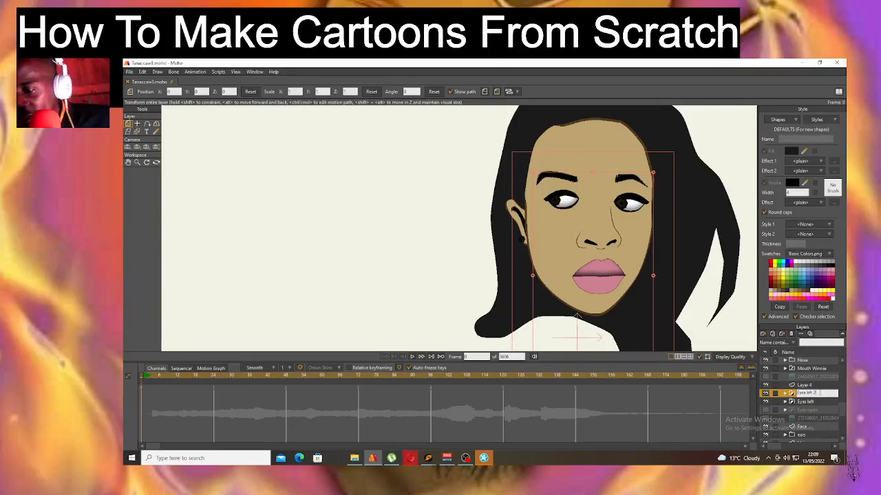
pyautogui.press('BackSpace')
pyautogui.press('BackSpace')
pyautogui.press('BackSpace')
pyautogui.press('BackSpace')
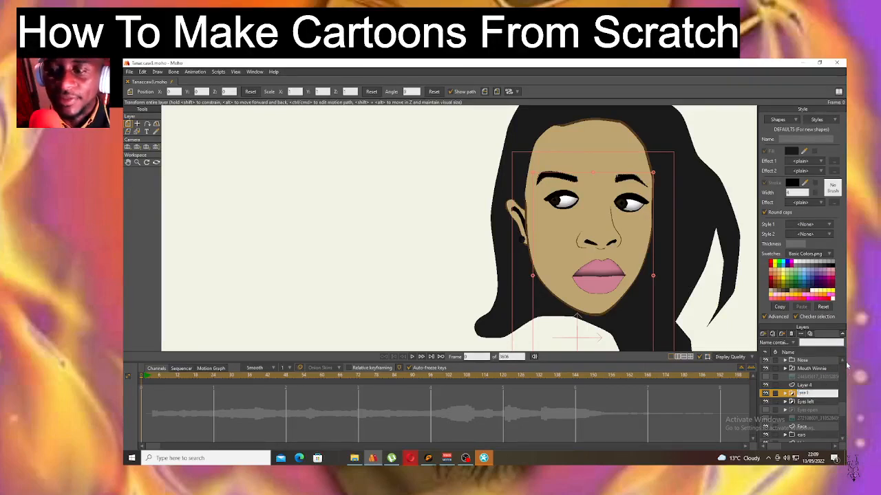
pyautogui.press('BackSpace')
pyautogui.press('BackSpace')
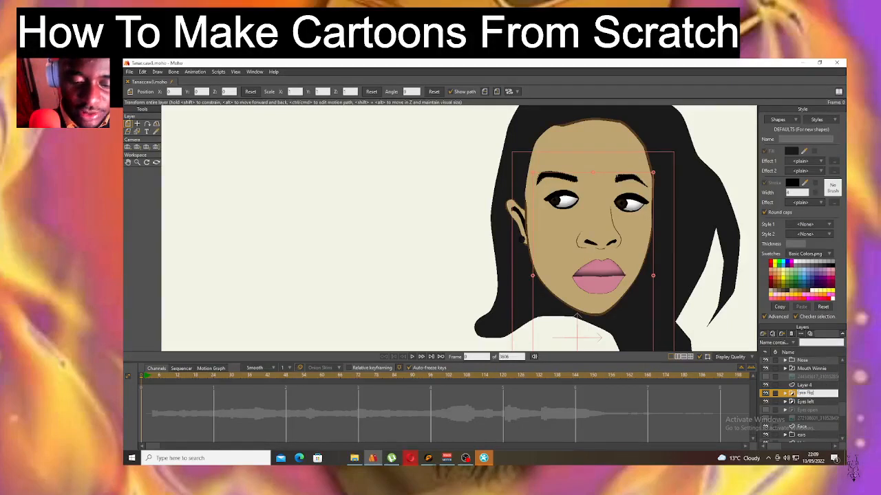
pyautogui.press('Return')
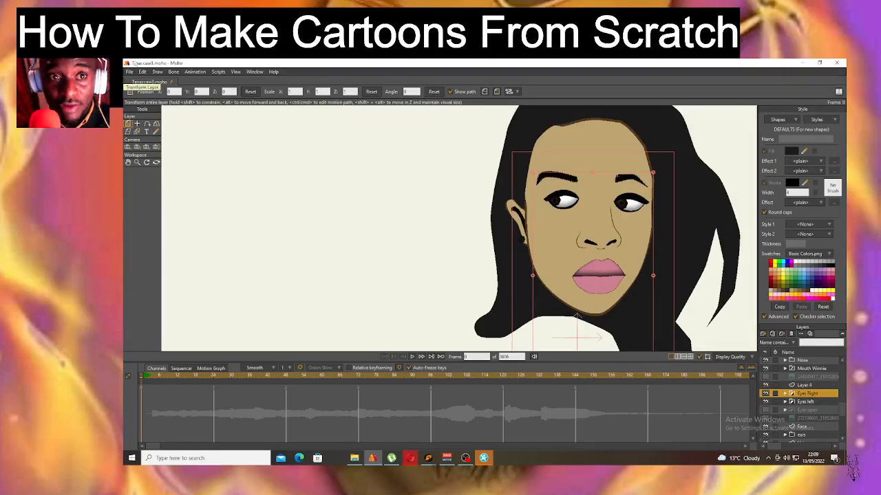
# - Save the project file
pyautogui.click(128, 71)
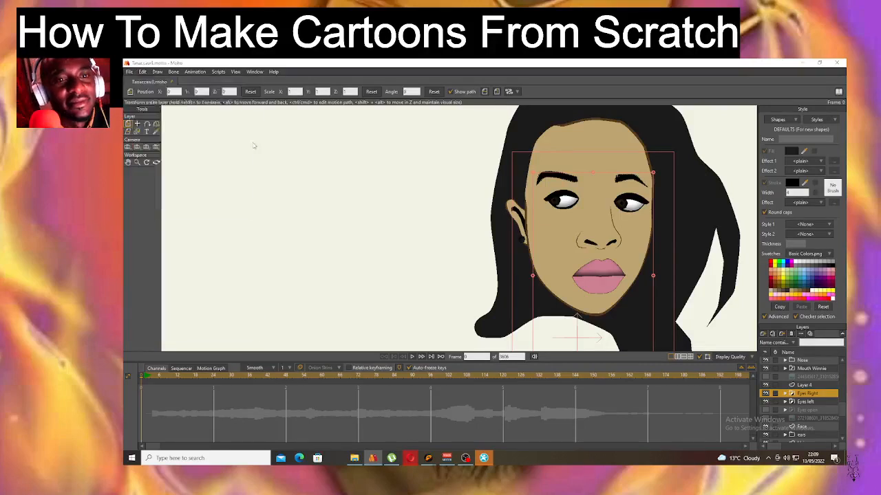
pyautogui.click(157, 72)
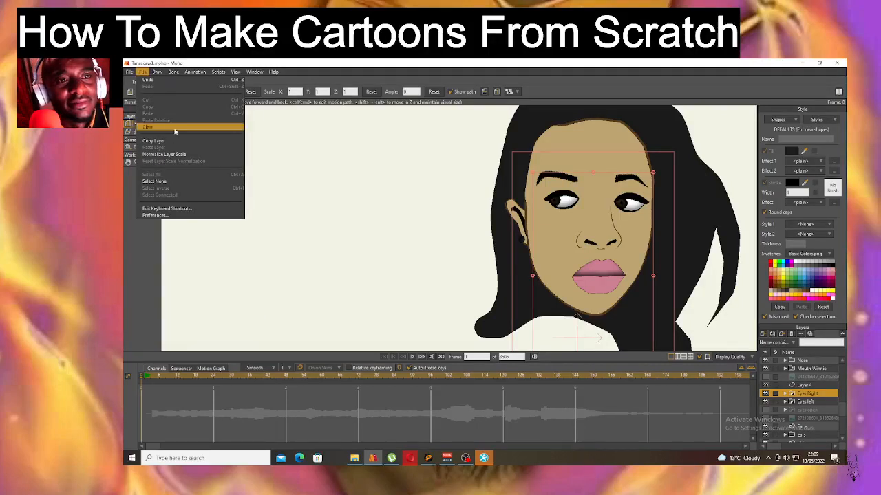
pyautogui.click(129, 71)
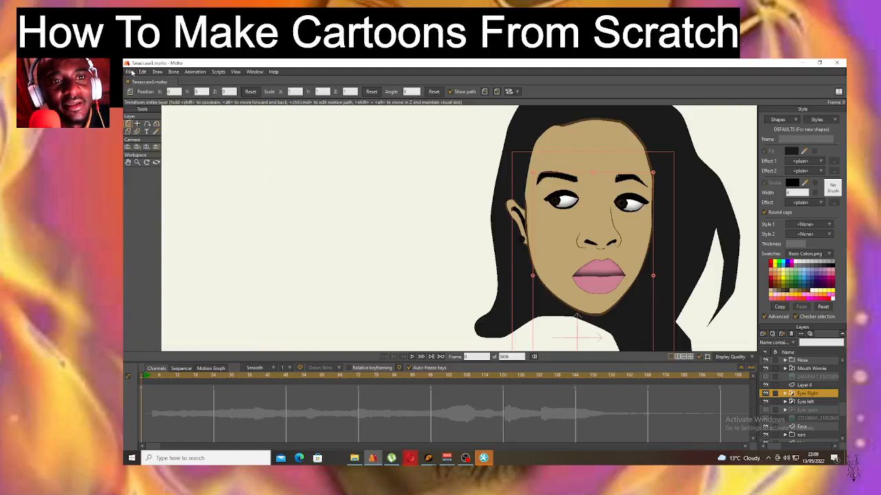
# - Save a copy of the project in the Downloads folder under the file name Tanaccaw3x.moho
pyautogui.click(129, 71)
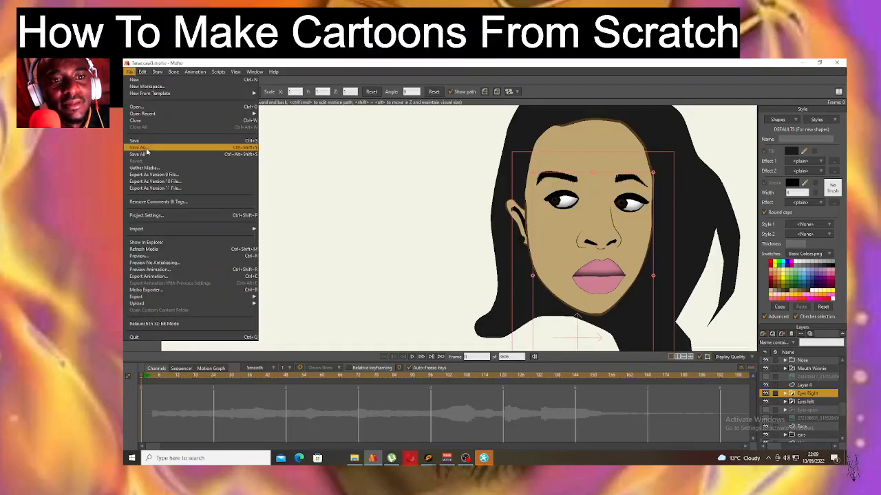
pyautogui.click(147, 151)
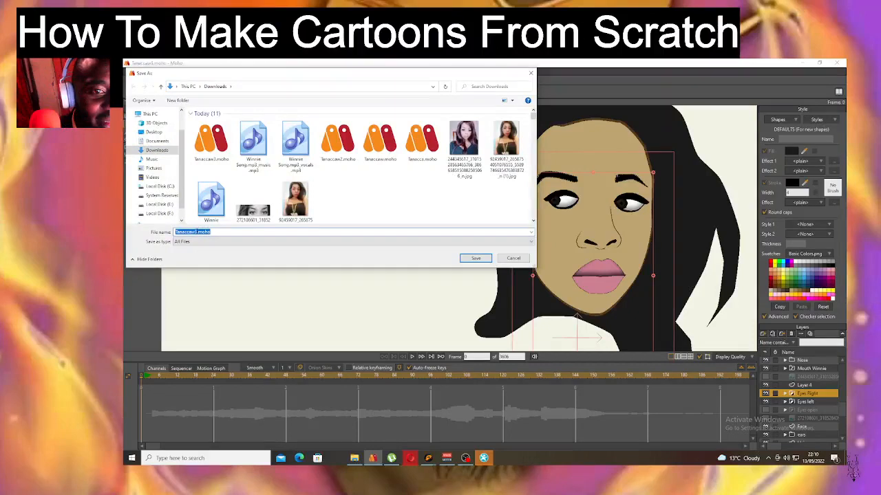
pyautogui.click(197, 232)
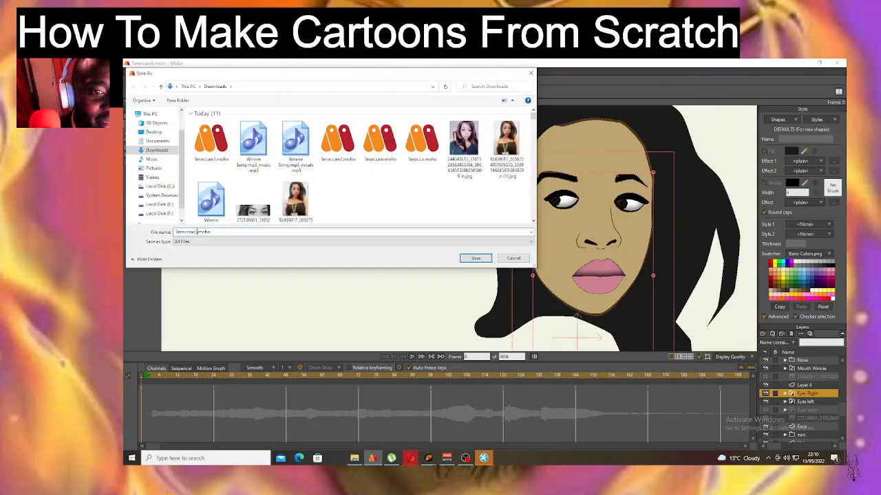
pyautogui.write('4')
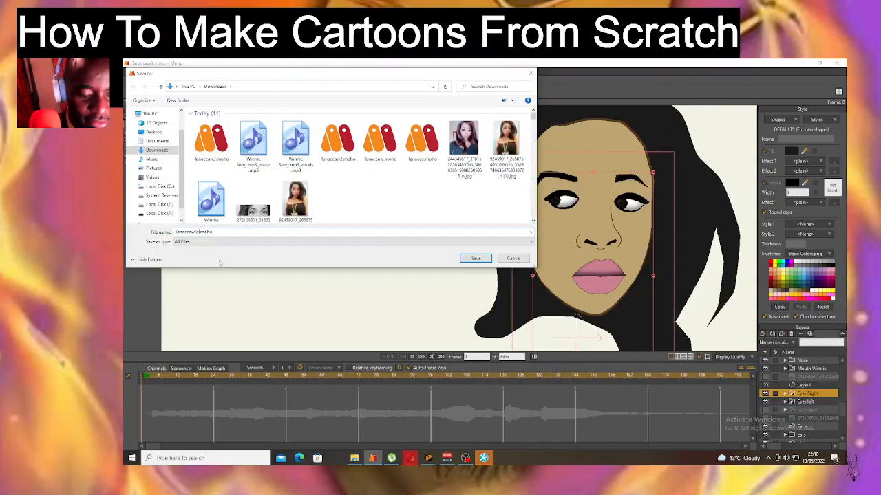
pyautogui.click(478, 258)
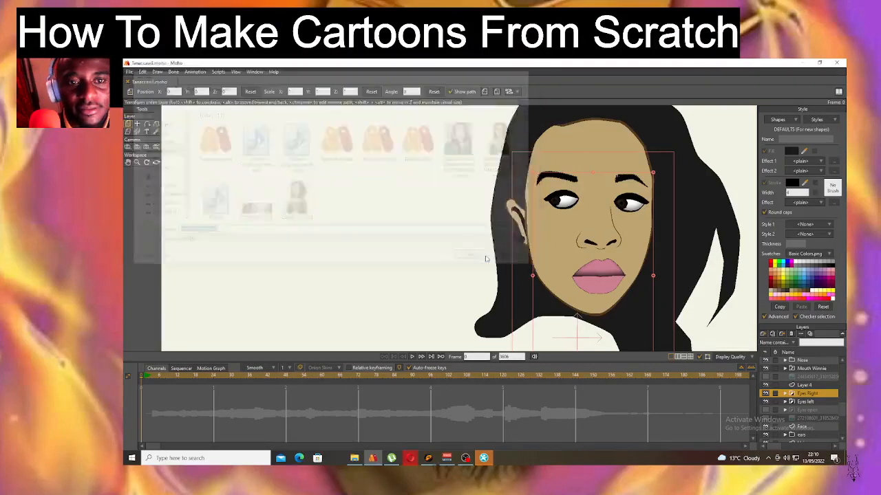
# - Switch to the Opera browser with the vocal remover page and close it
pyautogui.click(407, 461)
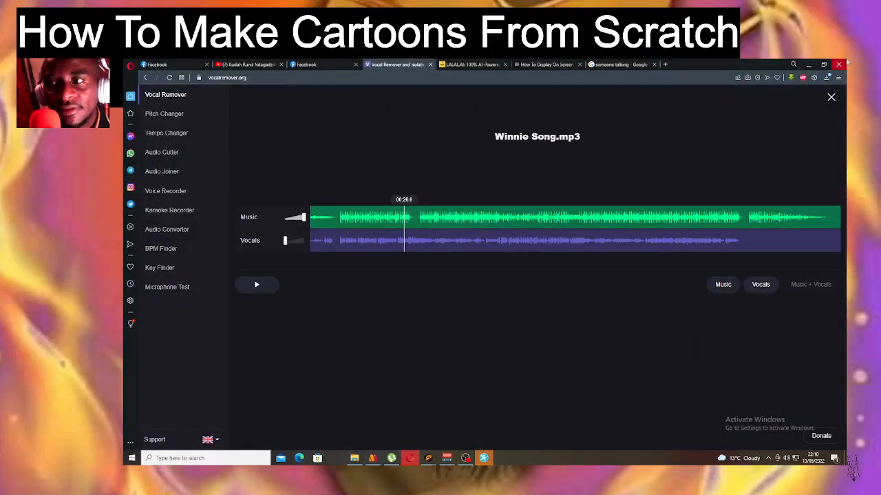
pyautogui.click(842, 65)
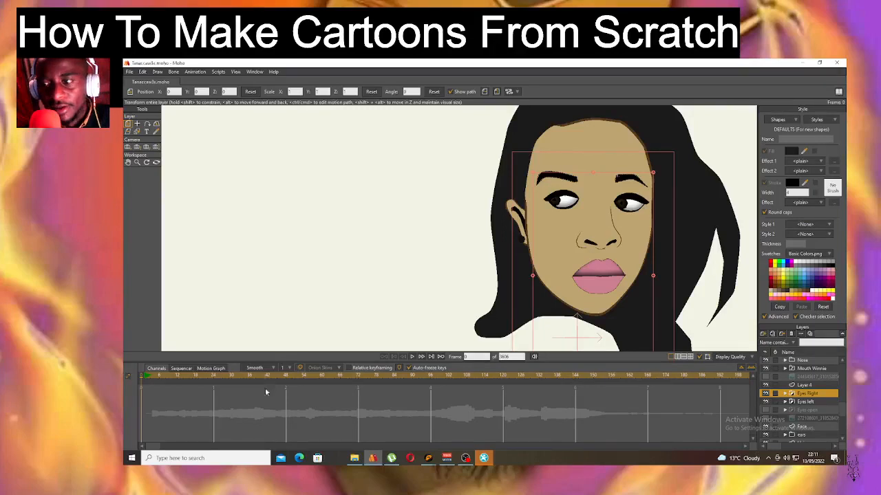
# - Move the eye balls layer of the Eyes Right group sideways so both irises look to the right
pyautogui.click(785, 394)
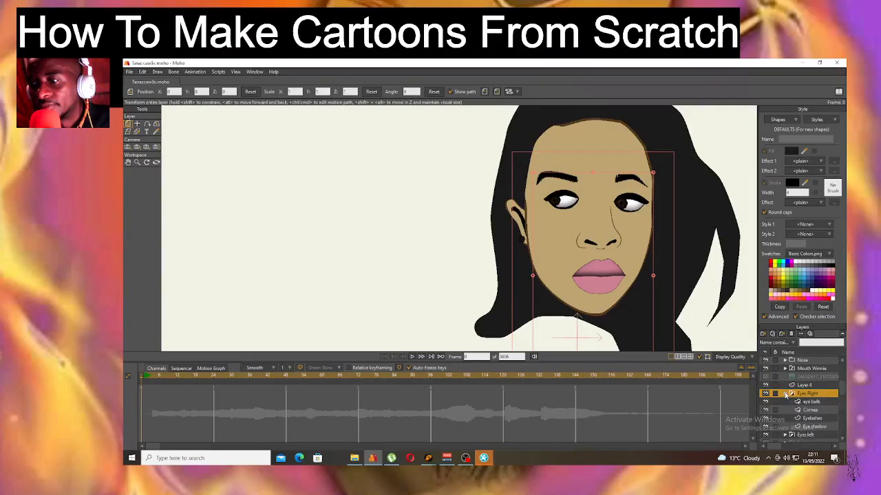
pyautogui.click(785, 394)
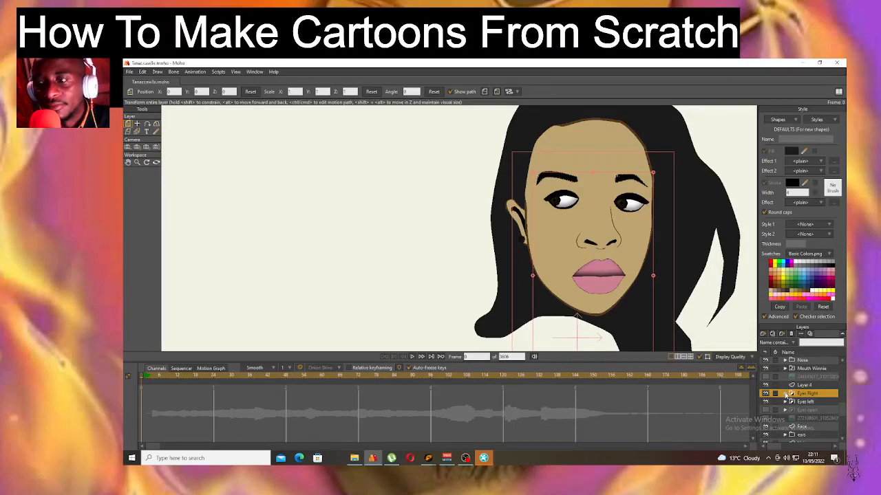
pyautogui.click(785, 394)
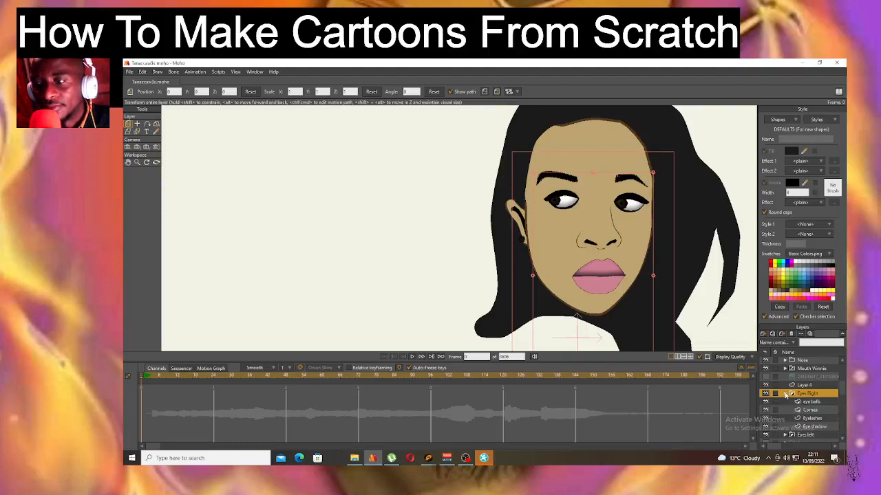
pyautogui.click(817, 419)
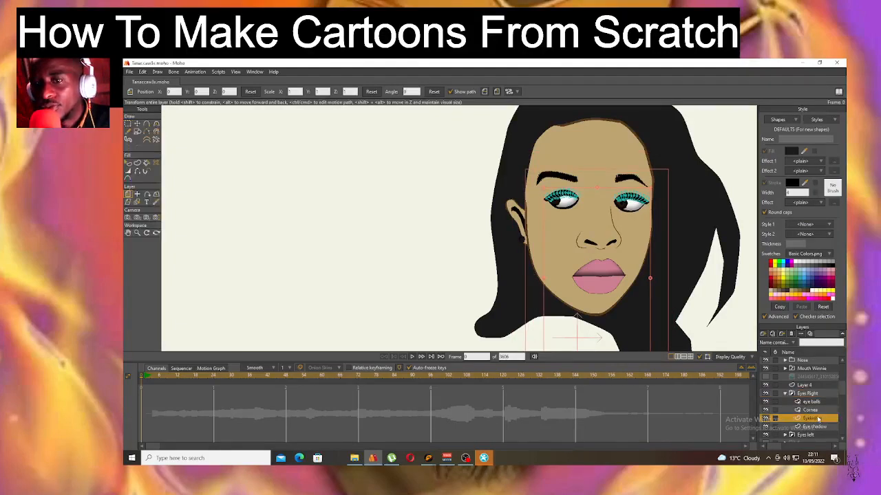
pyautogui.click(814, 427)
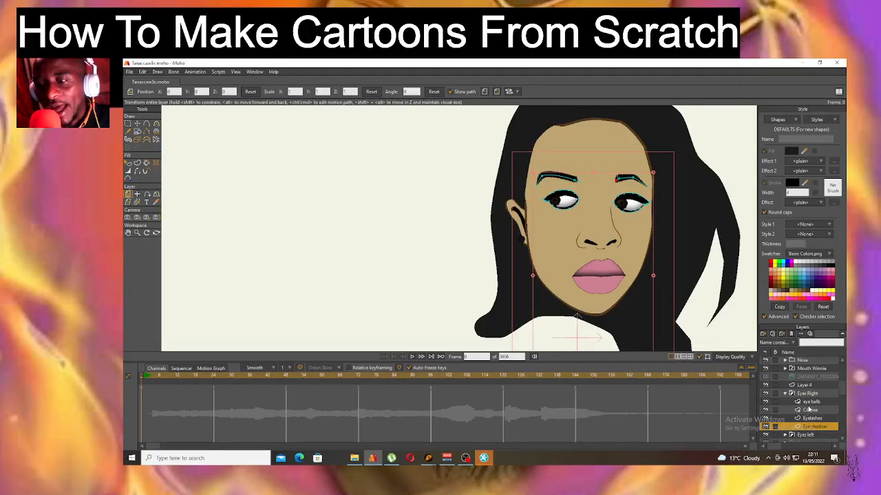
pyautogui.click(810, 402)
pyautogui.scroll(3, 623, 205)
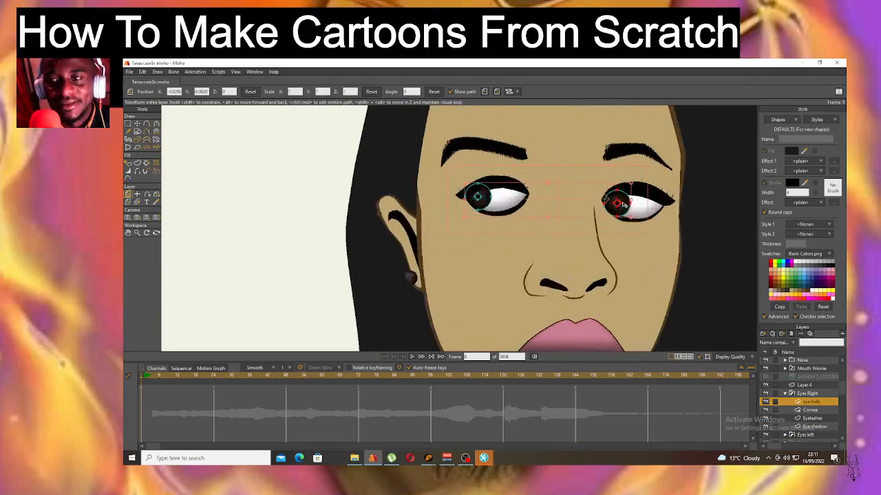
pyautogui.scroll(2, 623, 205)
pyautogui.press('space')
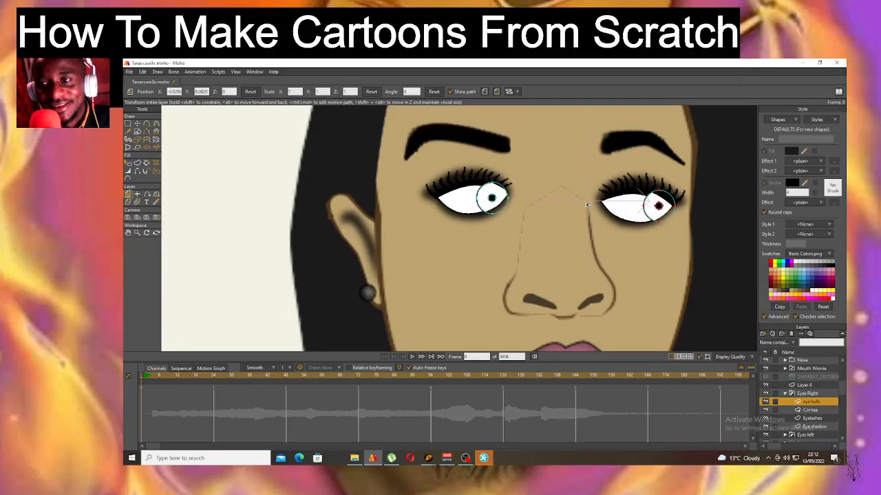
pyautogui.press('space')
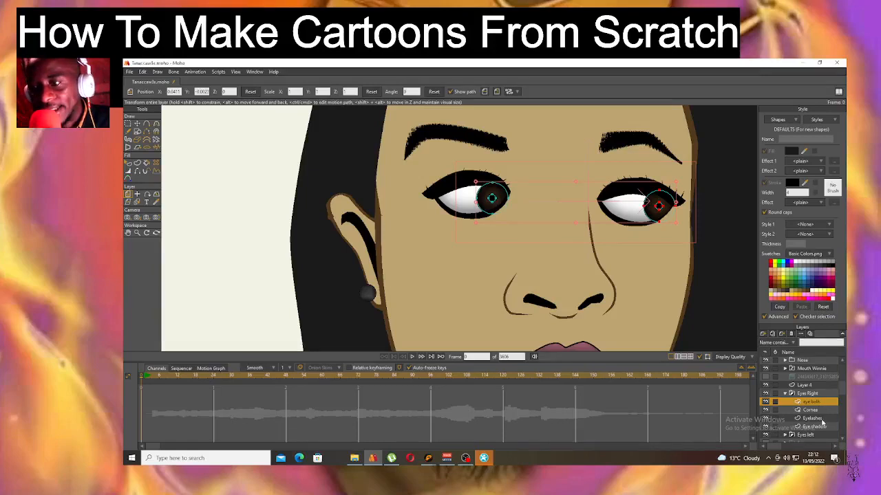
# - Reshape both eyebrows on the Eye shadow layer of Eyes Right, shifting their arch points to the right and adjusting the inner ends
pyautogui.click(823, 428)
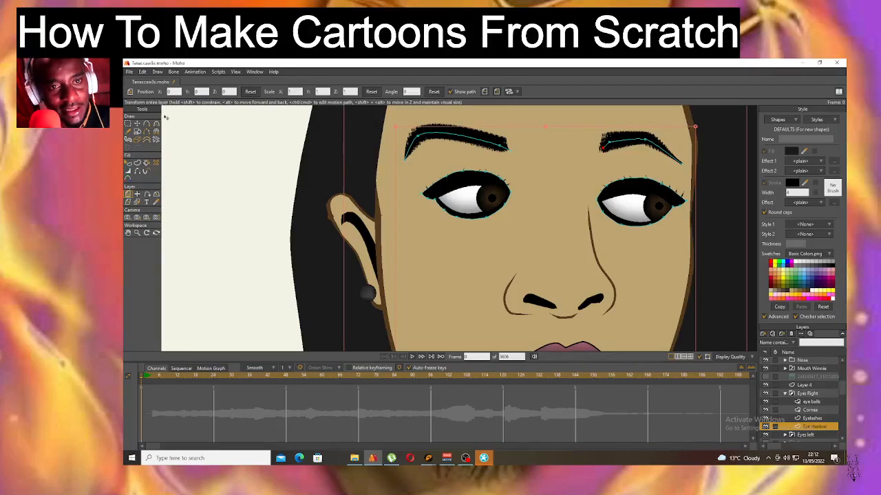
pyautogui.click(137, 124)
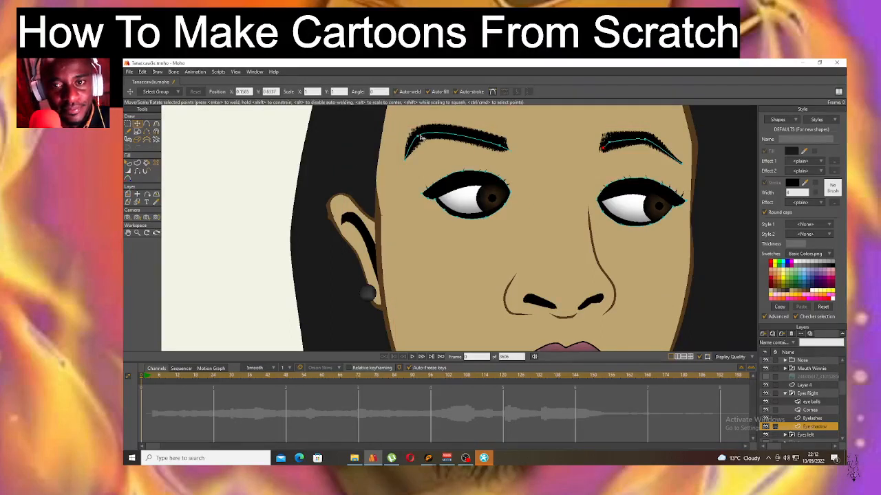
pyautogui.click(473, 137)
pyautogui.moveTo(472, 137); pyautogui.dragTo(474, 133)
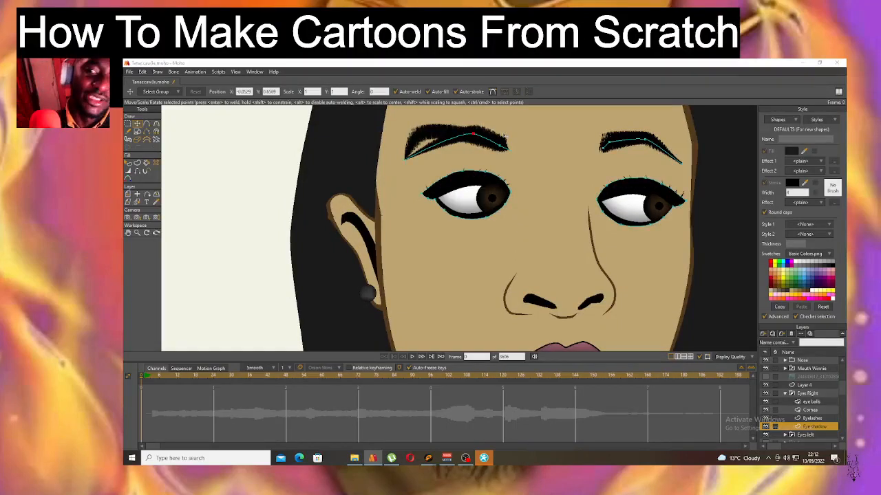
pyautogui.moveTo(505, 137); pyautogui.dragTo(515, 133)
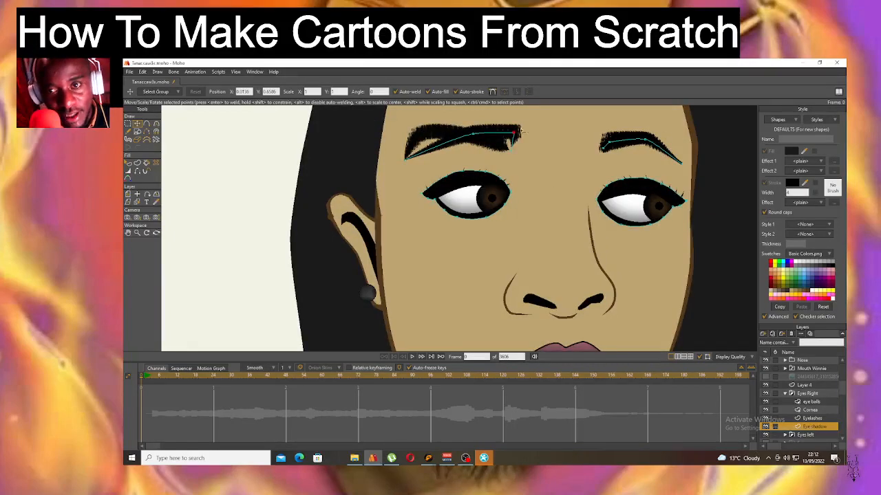
pyautogui.moveTo(516, 137)
pyautogui.mouseDown()
pyautogui.moveTo(512, 146)
pyautogui.moveTo(480, 132)
pyautogui.moveTo(501, 135)
pyautogui.mouseUp()
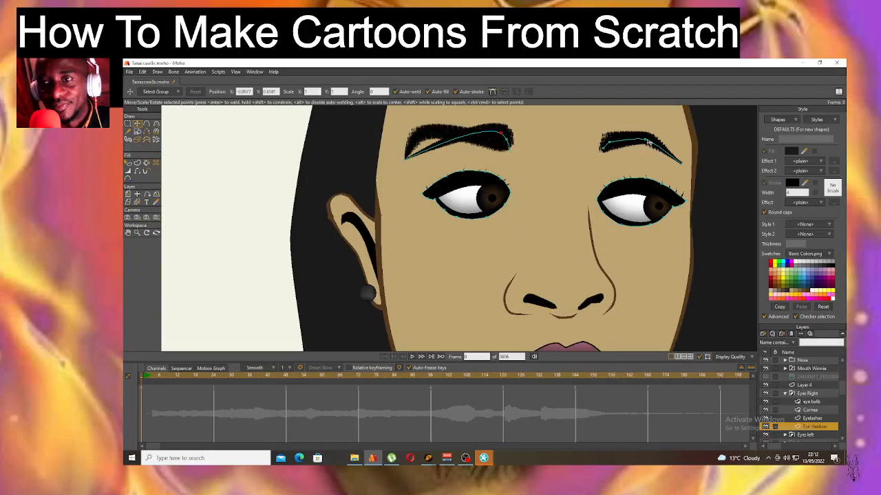
pyautogui.moveTo(647, 141); pyautogui.dragTo(673, 141)
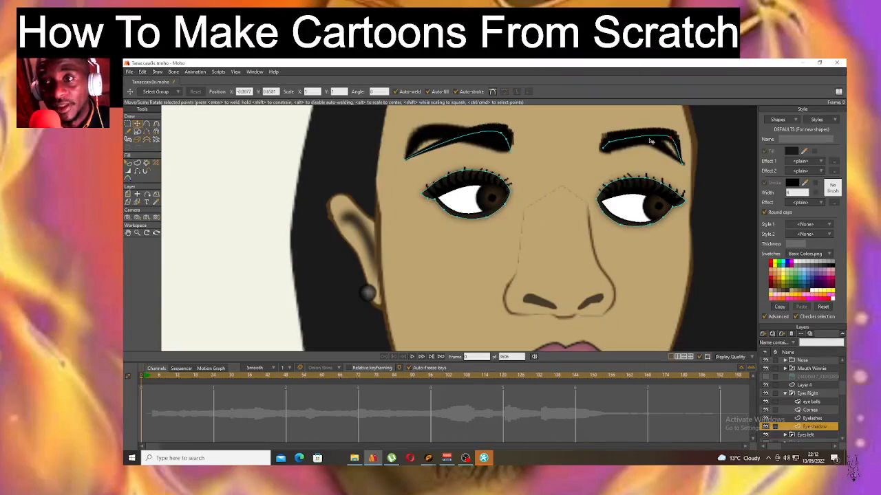
pyautogui.click(609, 145)
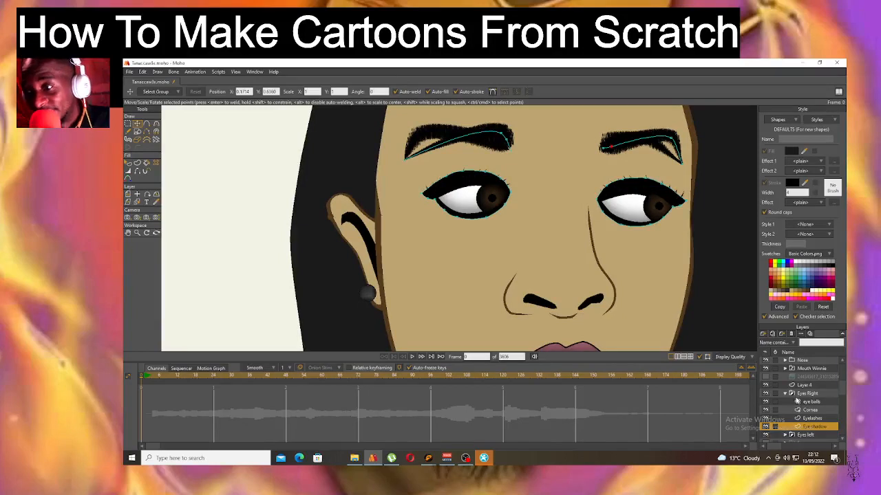
# - Compare the eye variations, hiding the Eyes left and Eyes Right groups and showing only Eyes open
pyautogui.click(786, 395)
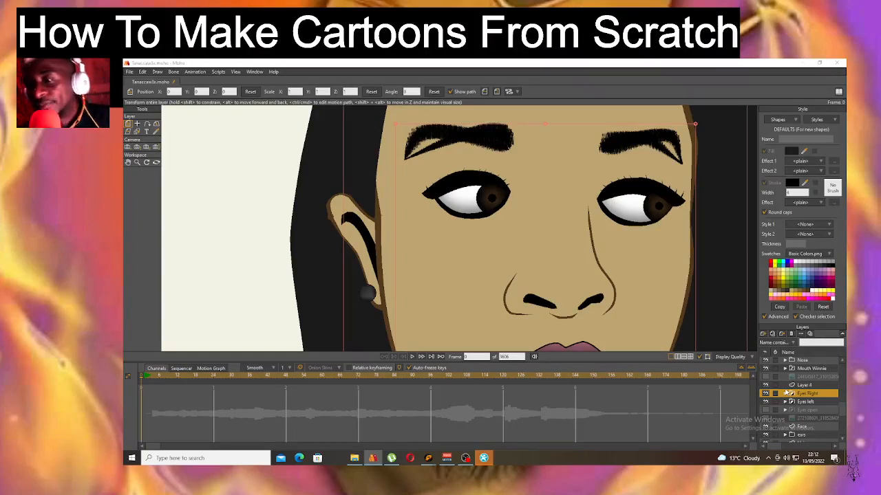
pyautogui.click(765, 410)
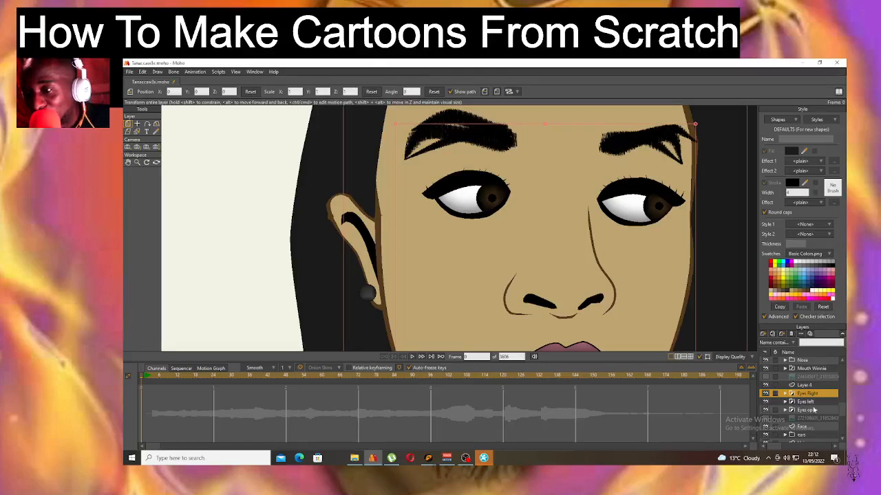
pyautogui.click(766, 410)
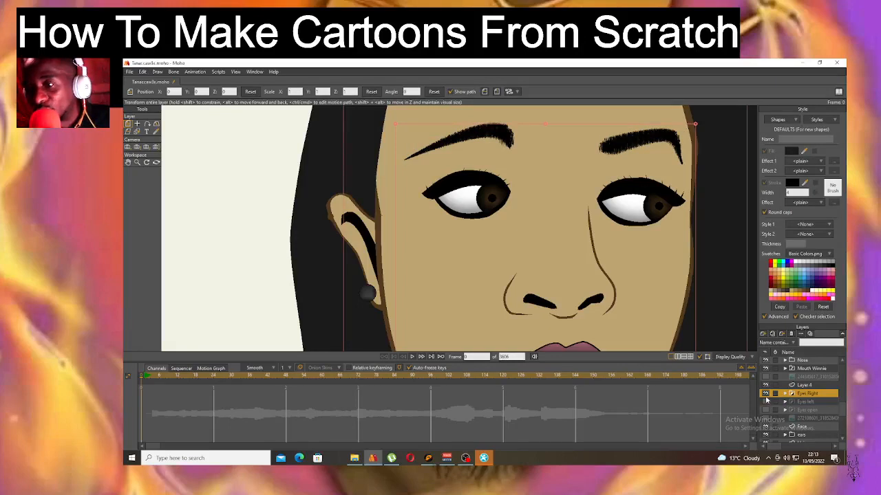
pyautogui.click(764, 393)
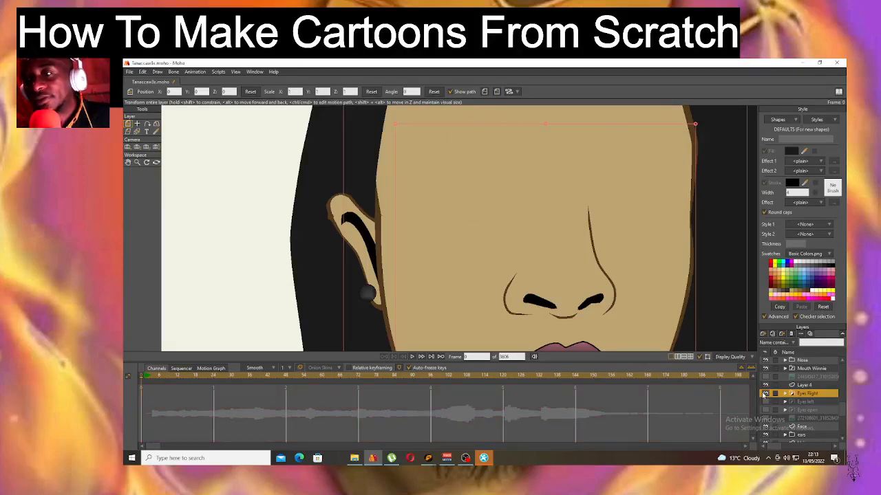
pyautogui.click(765, 393)
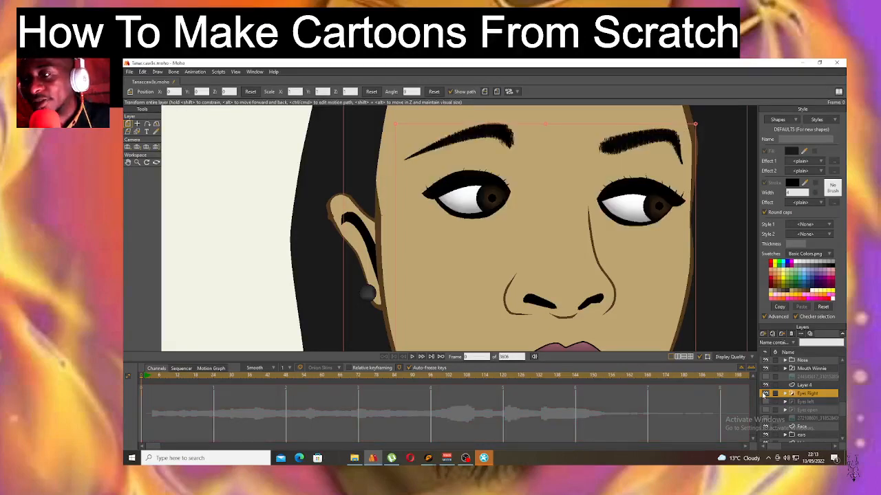
pyautogui.click(765, 410)
pyautogui.click(766, 396)
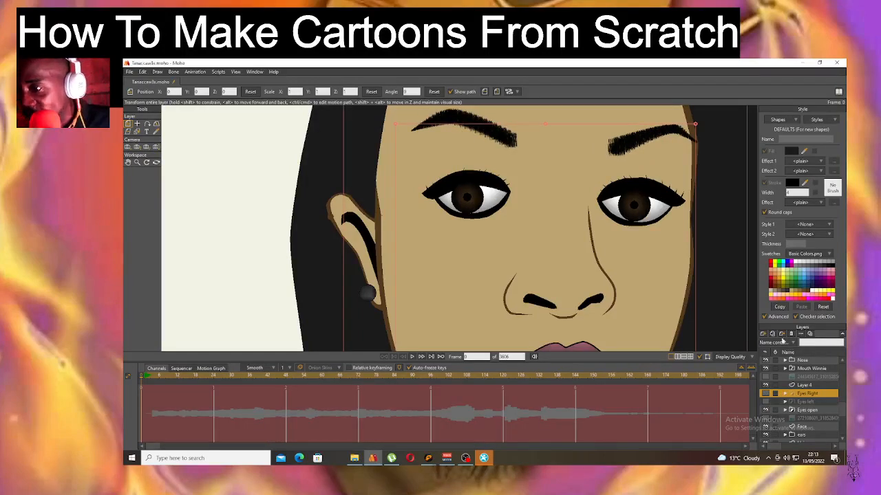
# - Duplicate the Eyes Right group and rename the copy Eyes close
pyautogui.click(773, 334)
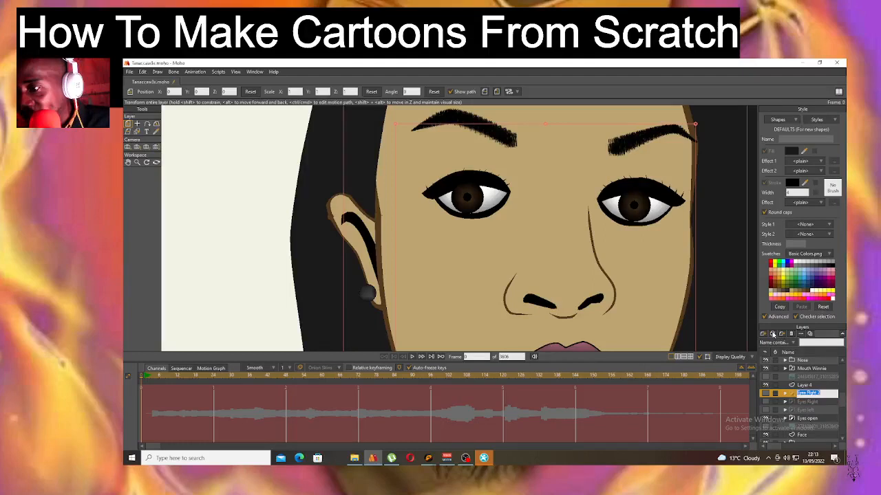
pyautogui.doubleClick(817, 392)
pyautogui.moveTo(816, 393); pyautogui.dragTo(807, 393)
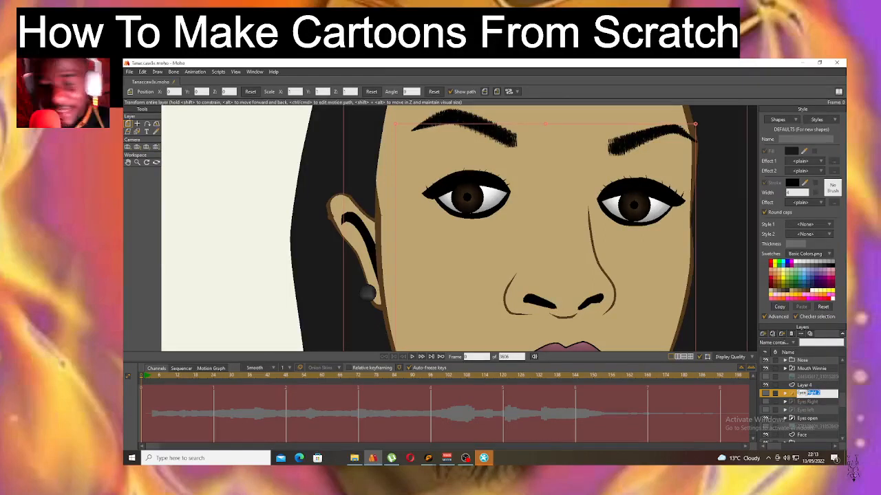
pyautogui.write('L')
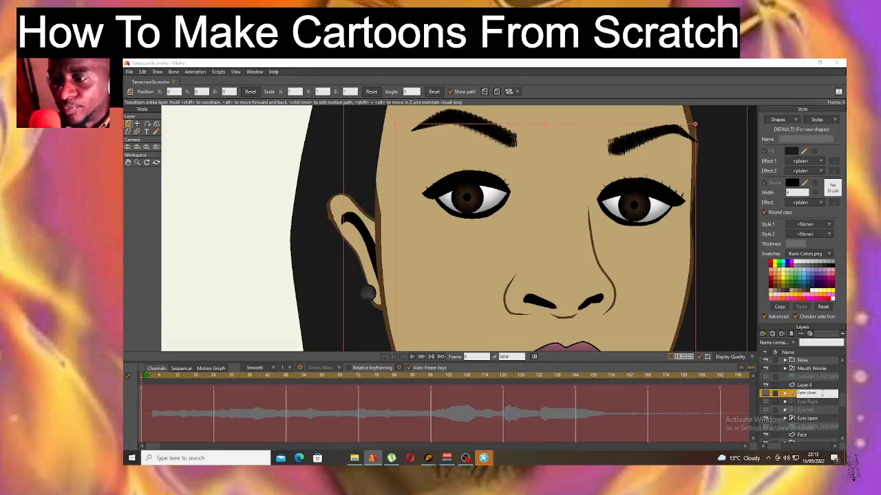
pyautogui.press('Return')
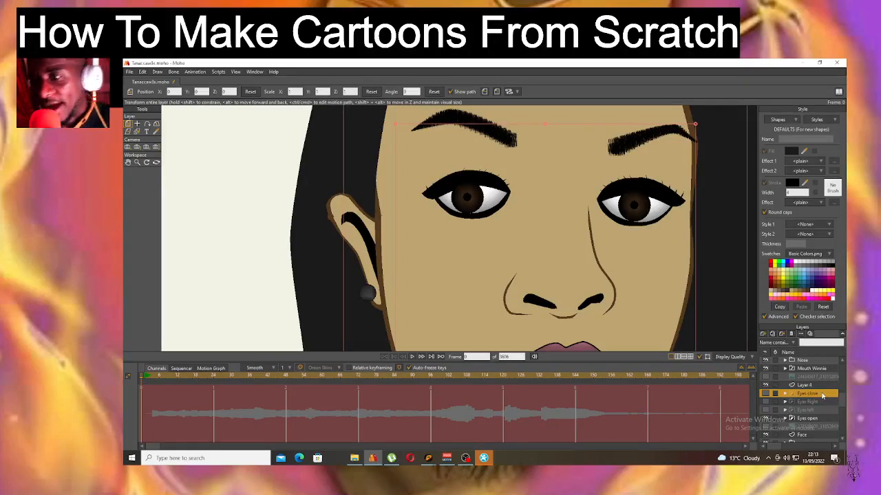
# - Isolate the Eyes close group by hiding Layer 4 and Eyes open, and delete that Eyes close copy
pyautogui.click(764, 394)
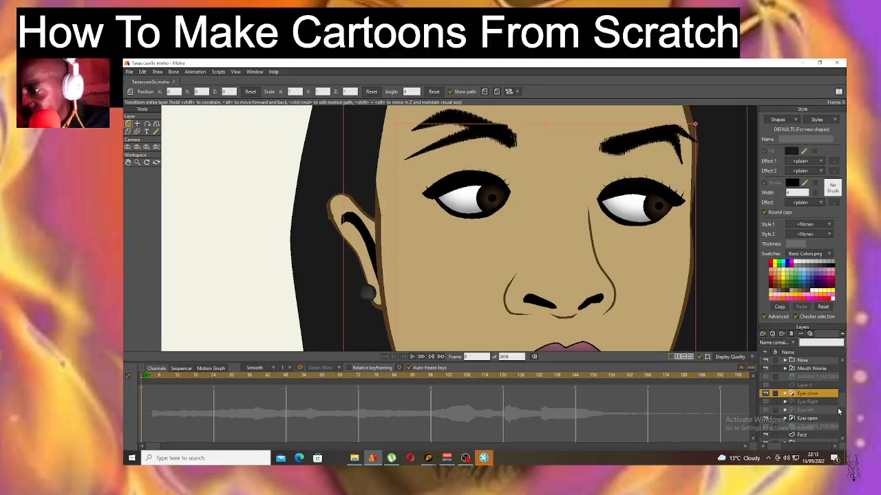
pyautogui.scroll(-1, 823, 404)
pyautogui.click(767, 411)
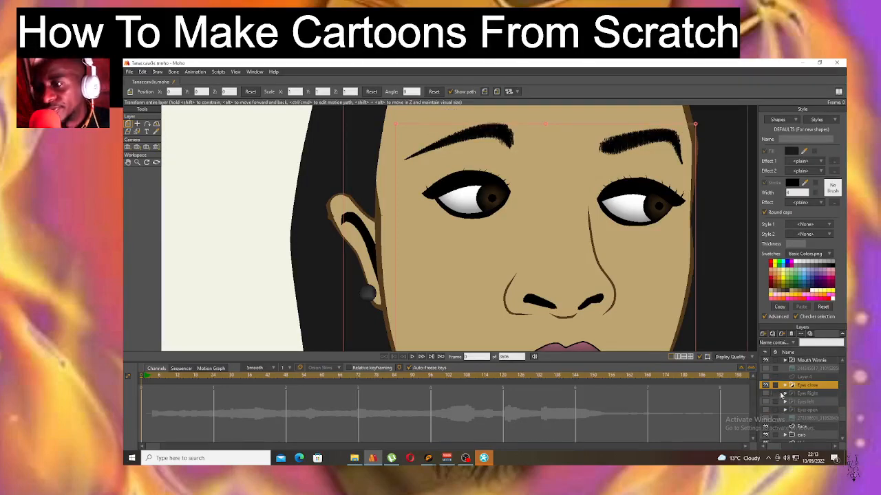
pyautogui.click(791, 334)
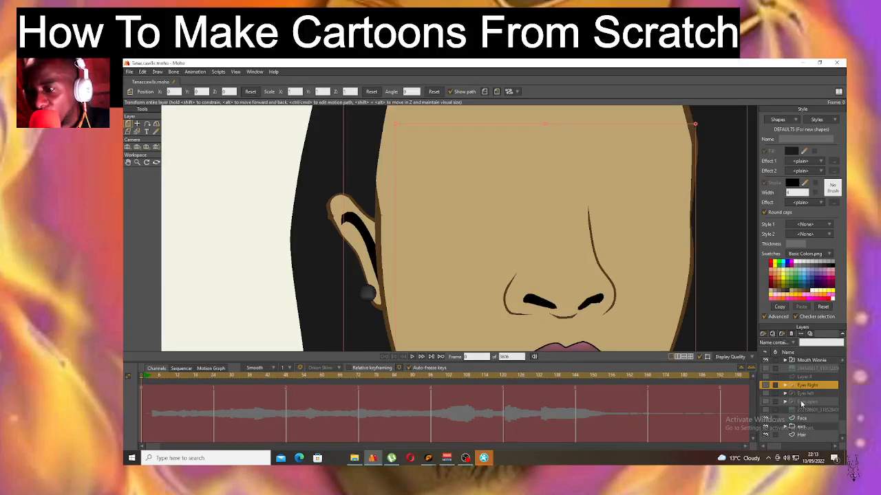
# - Make the Eyes open group visible and duplicate it
pyautogui.click(801, 403)
pyautogui.click(766, 402)
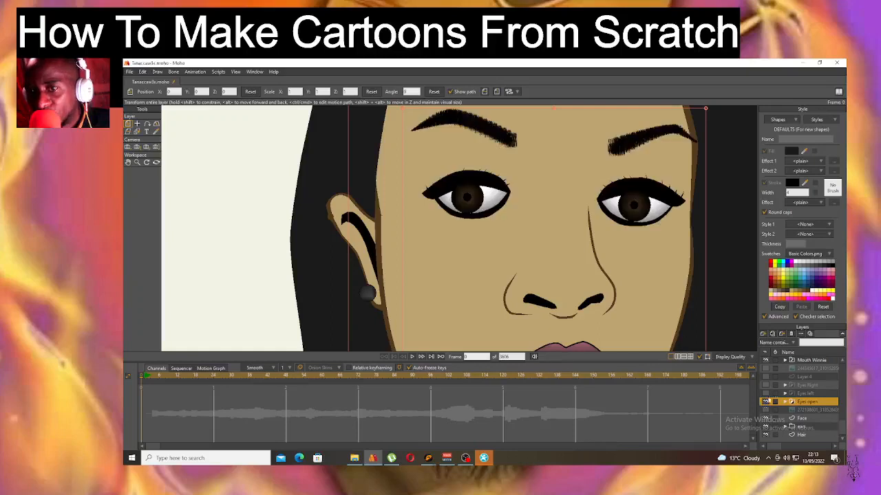
pyautogui.click(772, 334)
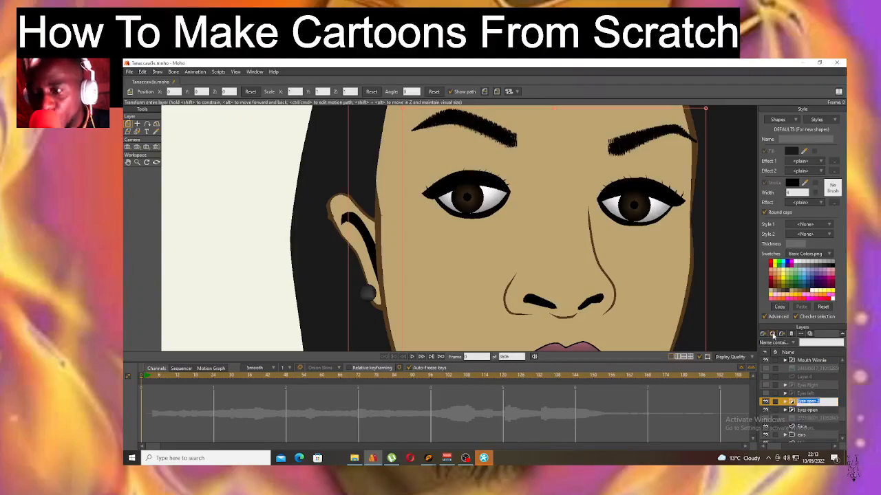
# - Rename the duplicated eye group Eyes centre
pyautogui.doubleClick(824, 401)
pyautogui.click(825, 401)
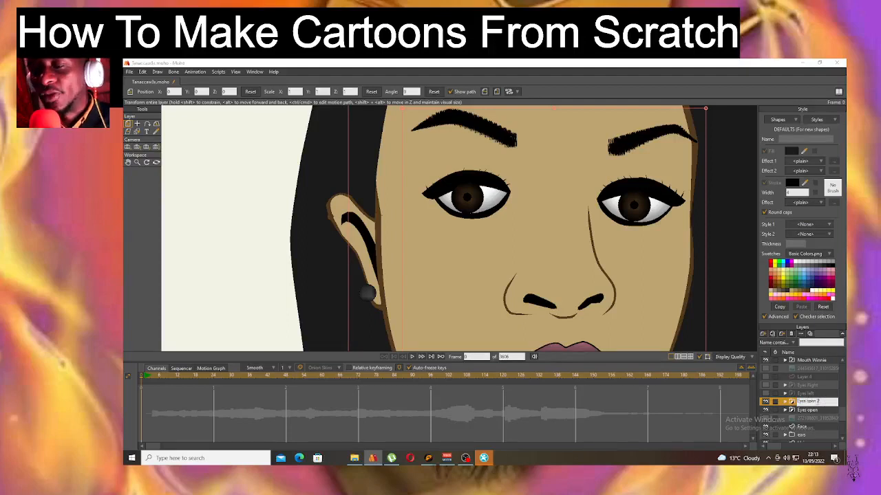
pyautogui.press('Return')
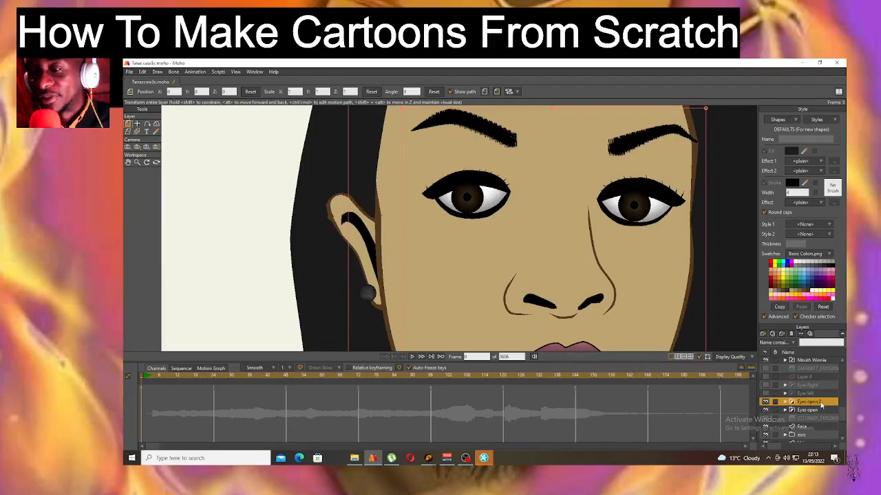
pyautogui.doubleClick(819, 404)
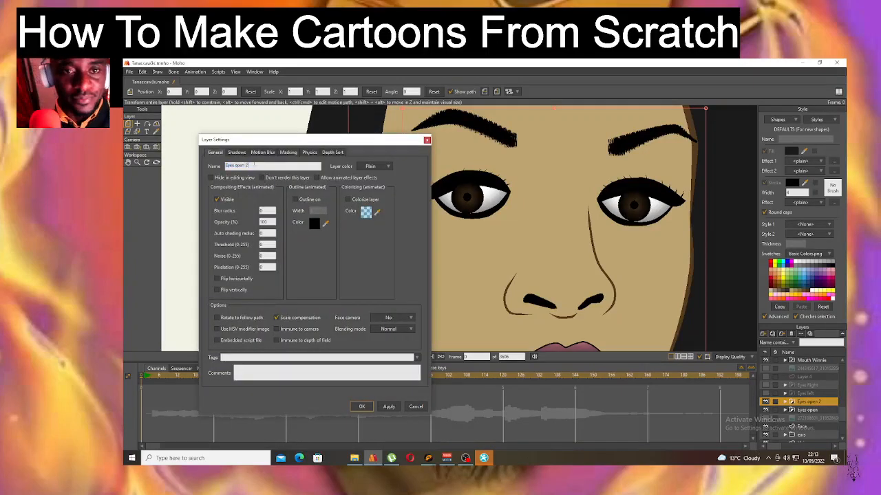
pyautogui.moveTo(253, 165); pyautogui.dragTo(236, 165)
pyautogui.write('cl')
pyautogui.write('ntre')
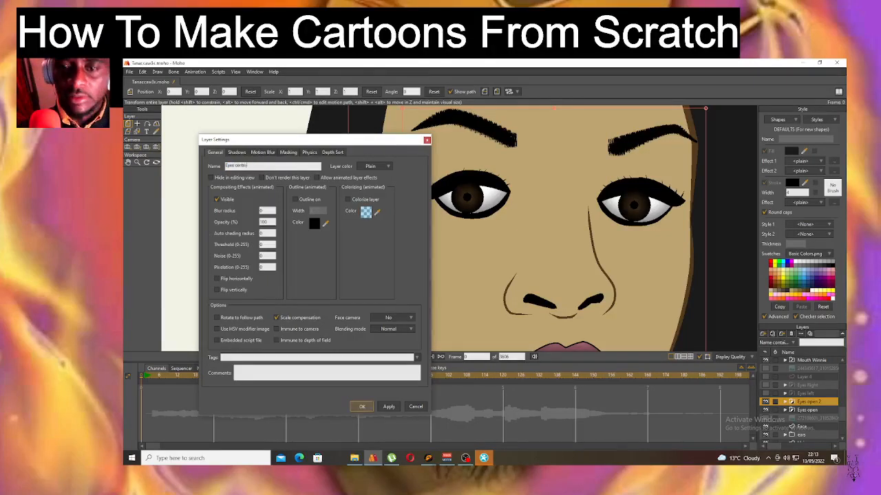
pyautogui.press('Return')
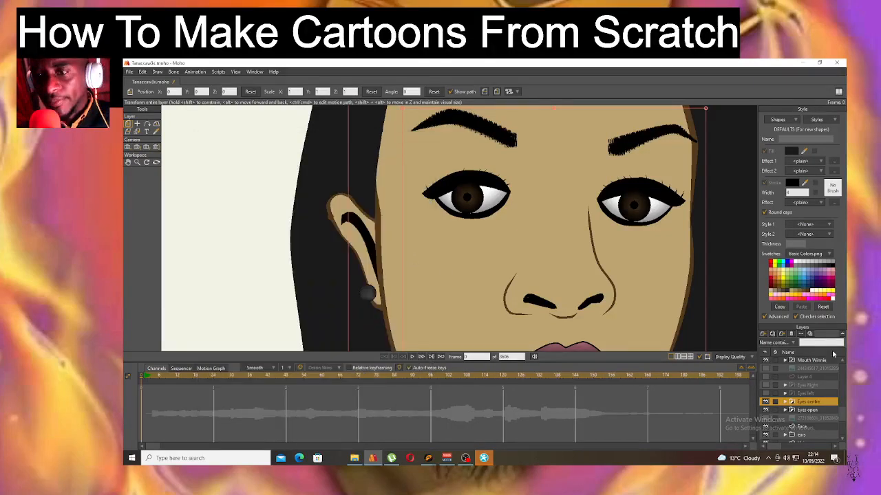
# - Close both eye shapes on the Cornea layer of Eyes centre by moving their upper middle points down to the lower edge
pyautogui.click(785, 402)
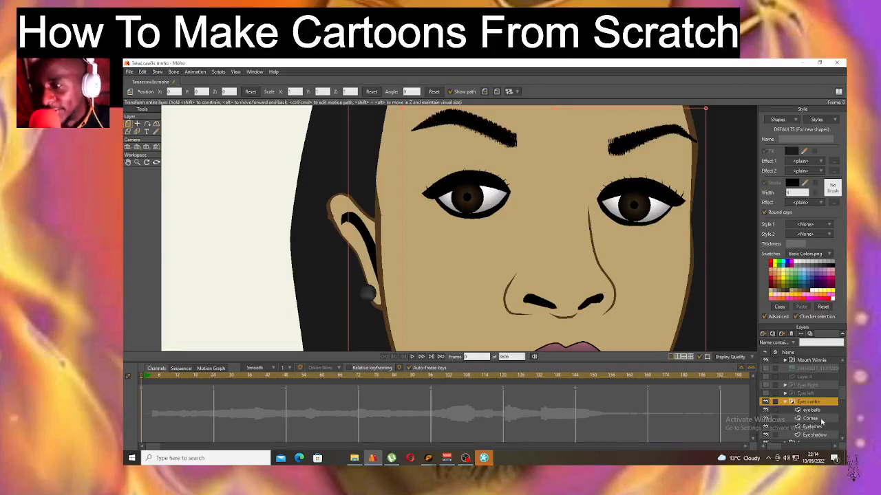
pyautogui.click(810, 419)
pyautogui.click(137, 123)
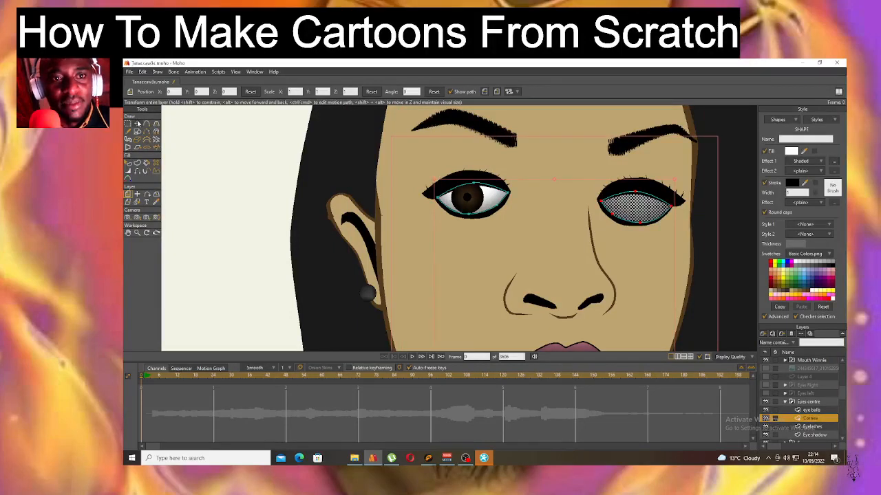
pyautogui.click(475, 185)
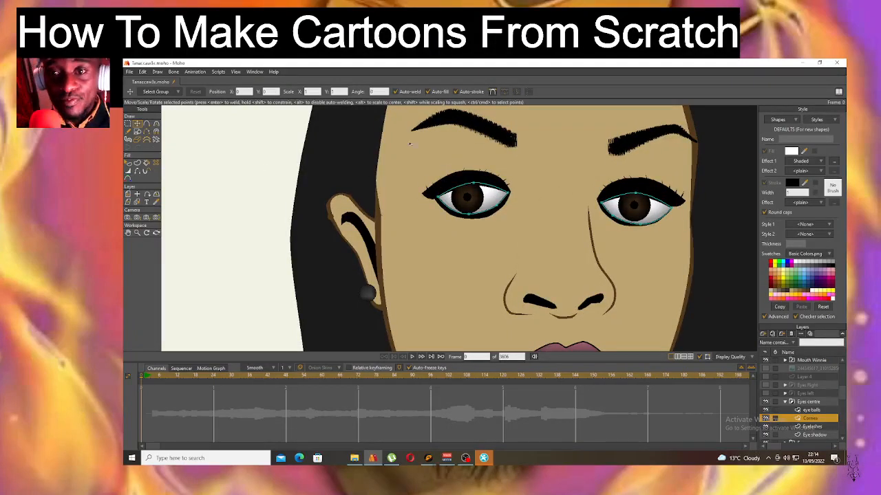
pyautogui.moveTo(476, 184); pyautogui.dragTo(469, 218)
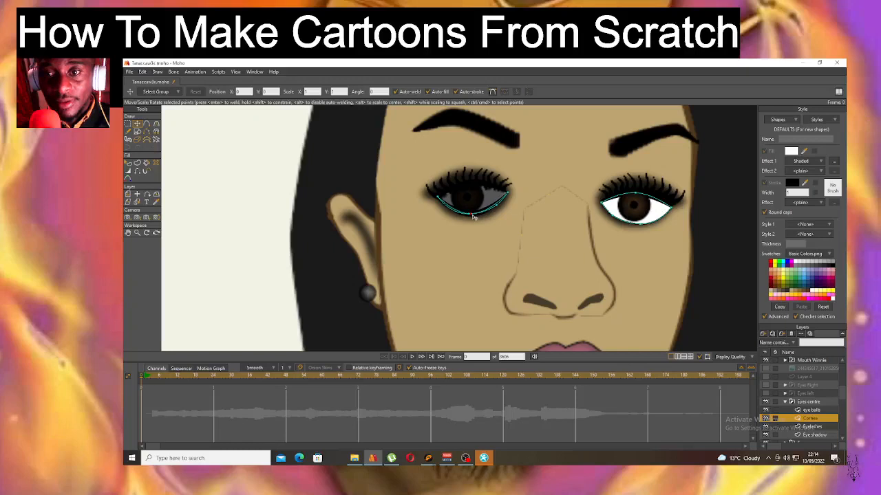
pyautogui.moveTo(627, 200); pyautogui.dragTo(631, 222)
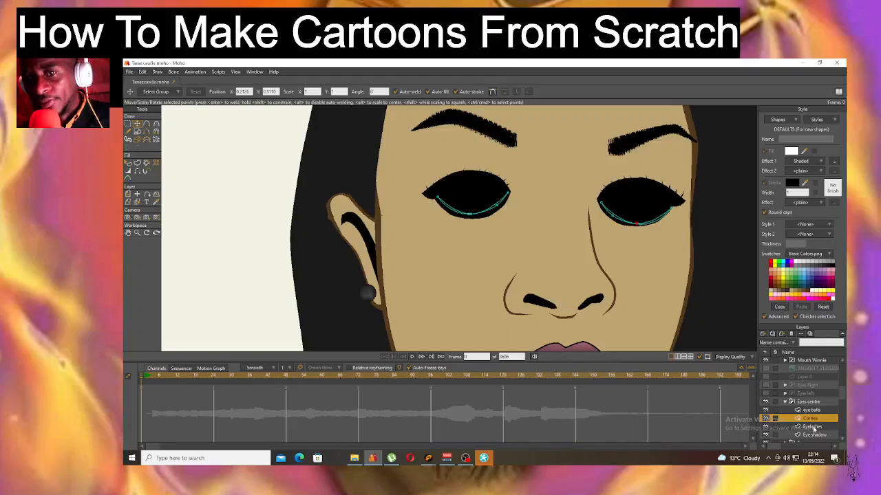
# - Flip all the lash points on the Eyelashes layer of Eyes centre vertically and keep them selected
pyautogui.click(813, 427)
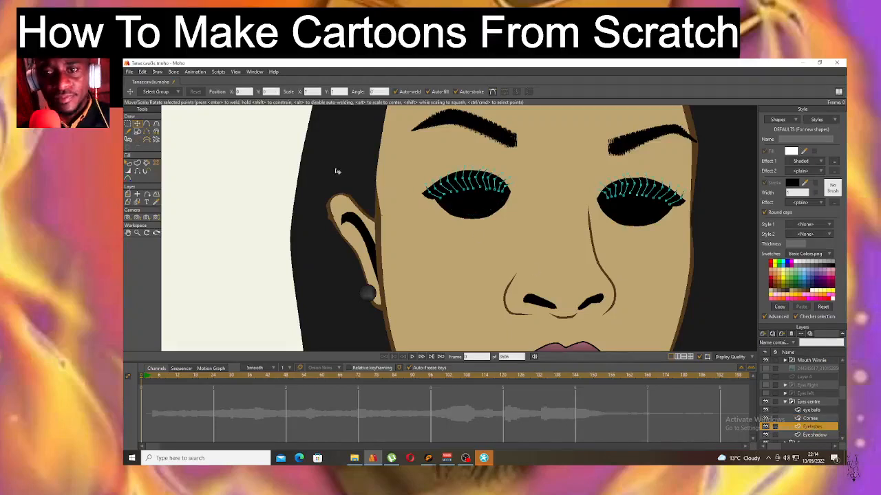
pyautogui.click(129, 123)
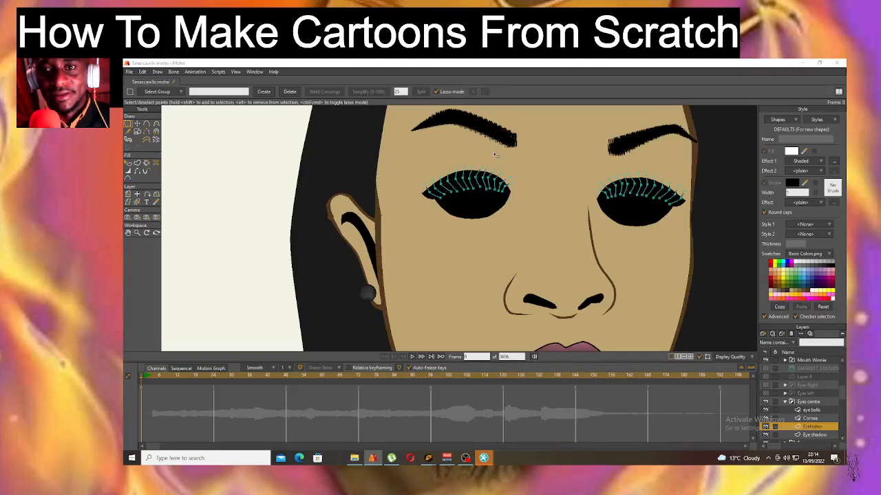
pyautogui.moveTo(403, 169)
pyautogui.mouseDown()
pyautogui.moveTo(564, 150)
pyautogui.moveTo(657, 163)
pyautogui.moveTo(705, 224)
pyautogui.moveTo(470, 215)
pyautogui.moveTo(403, 200)
pyautogui.moveTo(403, 169)
pyautogui.mouseUp()
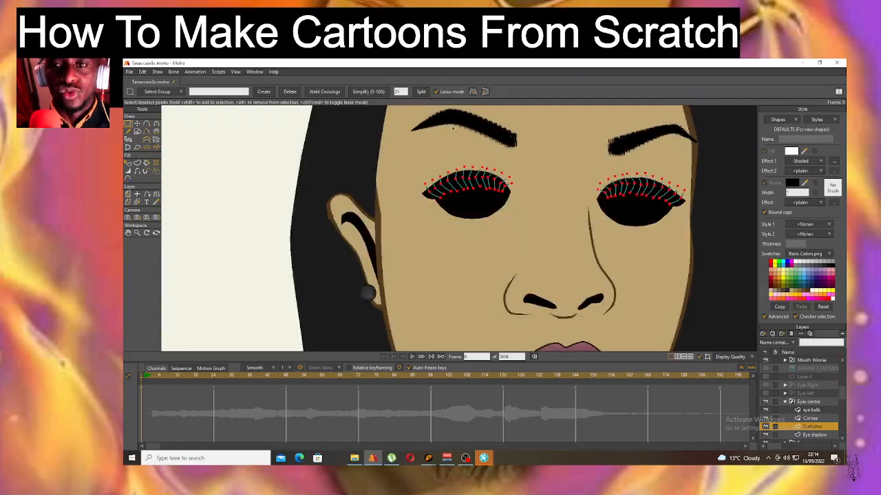
pyautogui.click(486, 93)
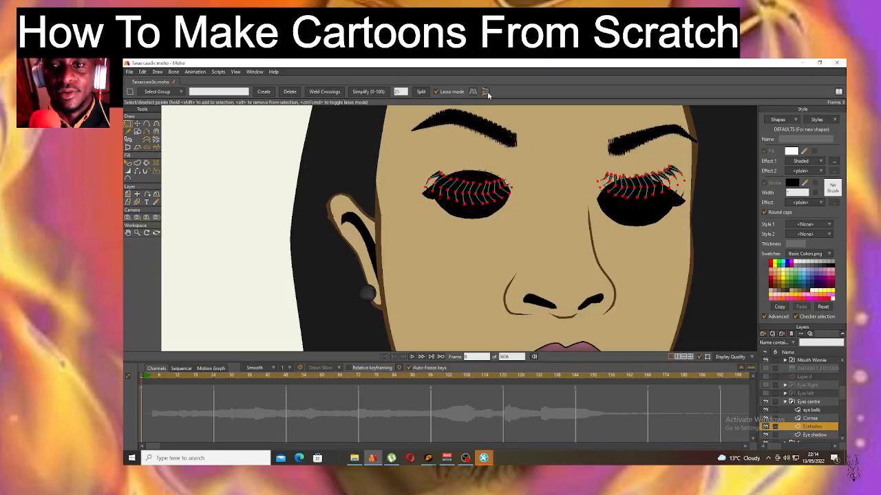
pyautogui.click(494, 187)
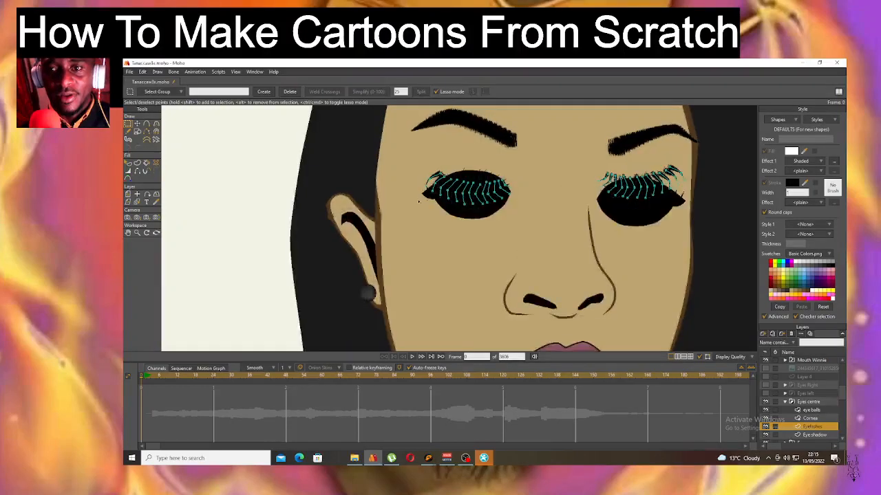
pyautogui.moveTo(406, 185)
pyautogui.mouseDown()
pyautogui.moveTo(699, 137)
pyautogui.moveTo(734, 243)
pyautogui.moveTo(435, 233)
pyautogui.moveTo(406, 184)
pyautogui.mouseUp()
# - Move the flipped eyelashes down to the lower lids of both eyes and squash their height
pyautogui.click(127, 194)
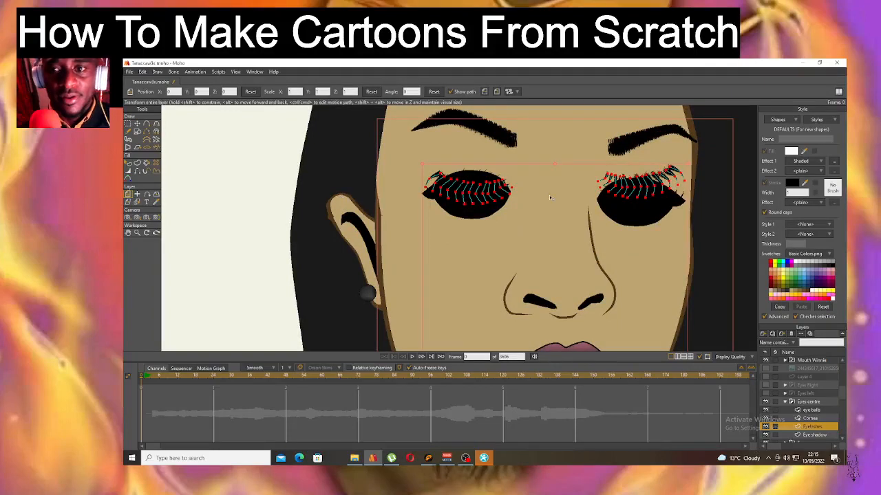
pyautogui.moveTo(549, 189)
pyautogui.mouseDown()
pyautogui.moveTo(545, 231)
pyautogui.moveTo(549, 222)
pyautogui.mouseUp()
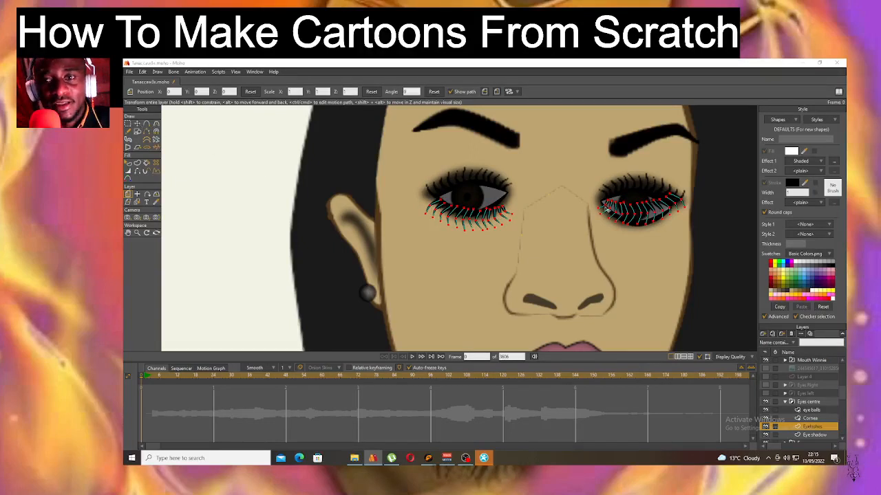
pyautogui.press('t')
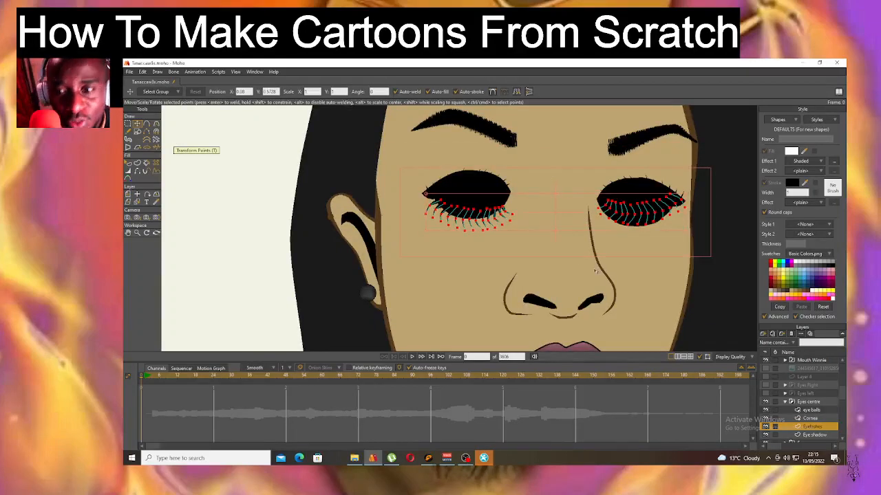
pyautogui.moveTo(556, 232); pyautogui.dragTo(549, 204)
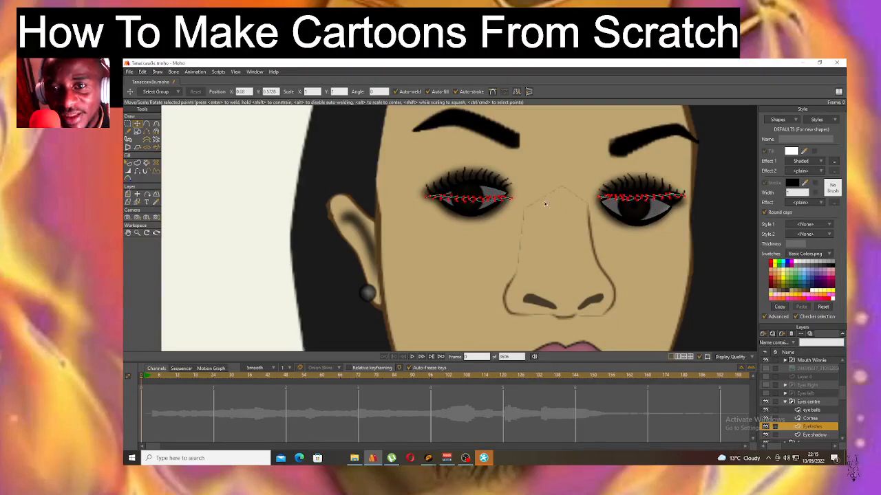
pyautogui.moveTo(612, 203); pyautogui.dragTo(613, 211)
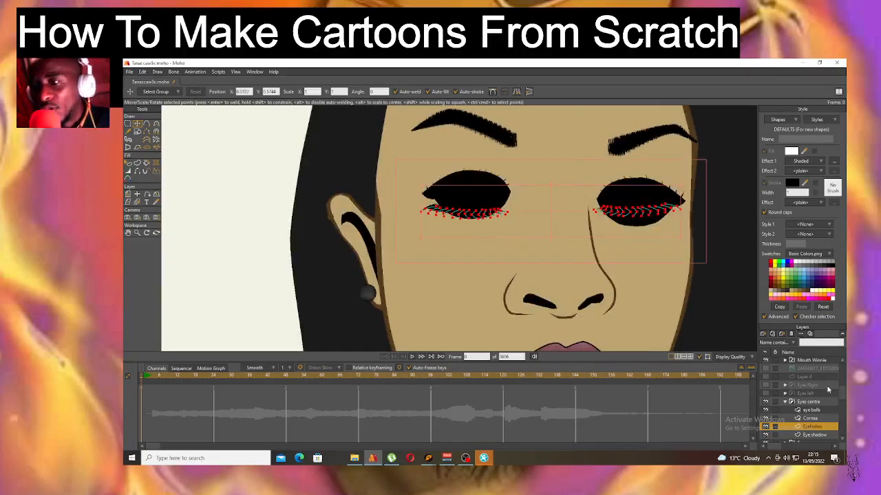
# - Hide the Eyelashes and Eye shadow layers of Eyes centre, rendering the frame after each one to check the eyes
pyautogui.click(765, 430)
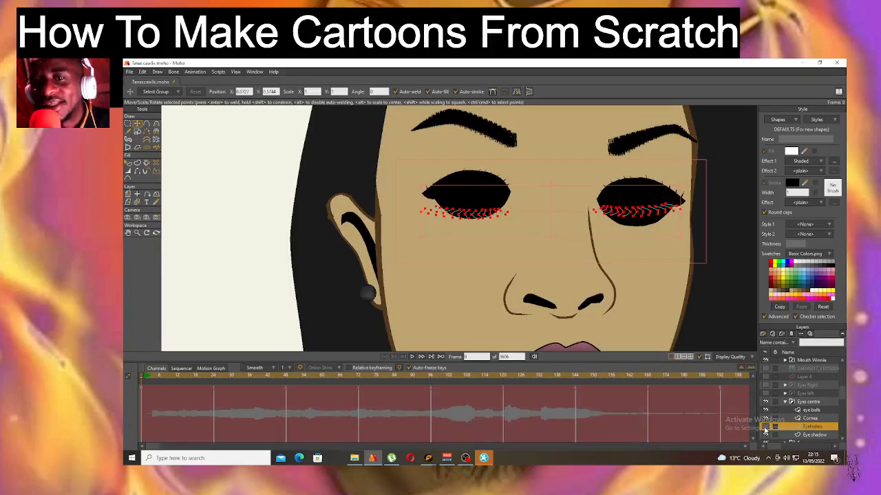
pyautogui.hotkey('ctrl', 'r')
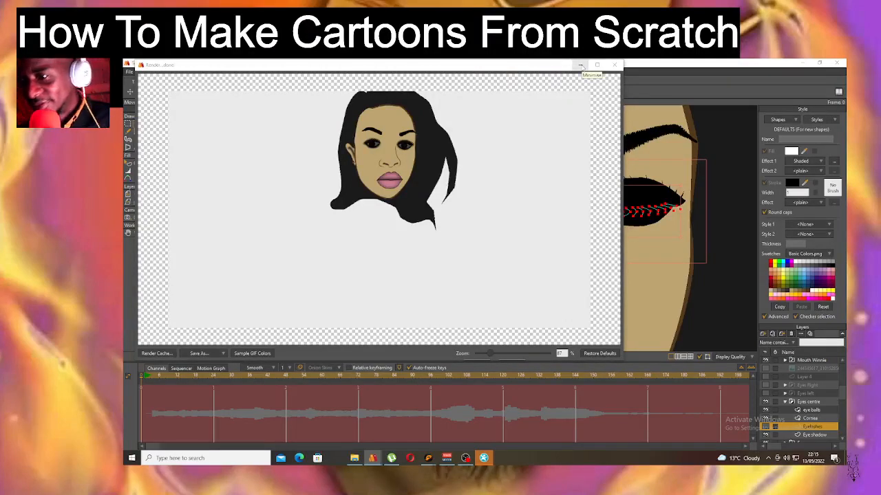
pyautogui.click(580, 67)
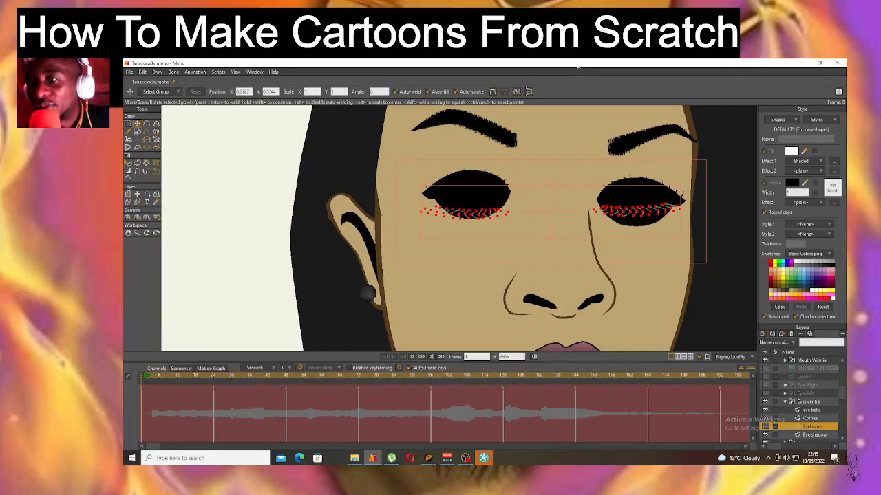
pyautogui.click(765, 436)
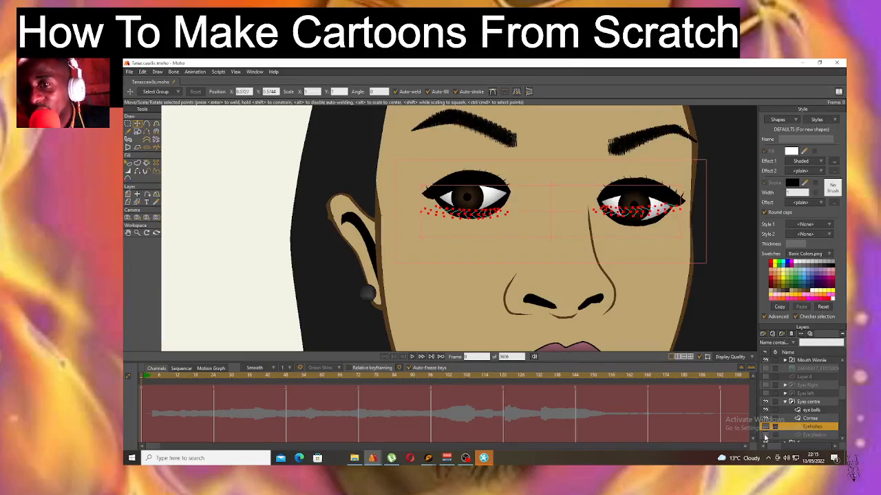
pyautogui.hotkey('ctrl', 'r')
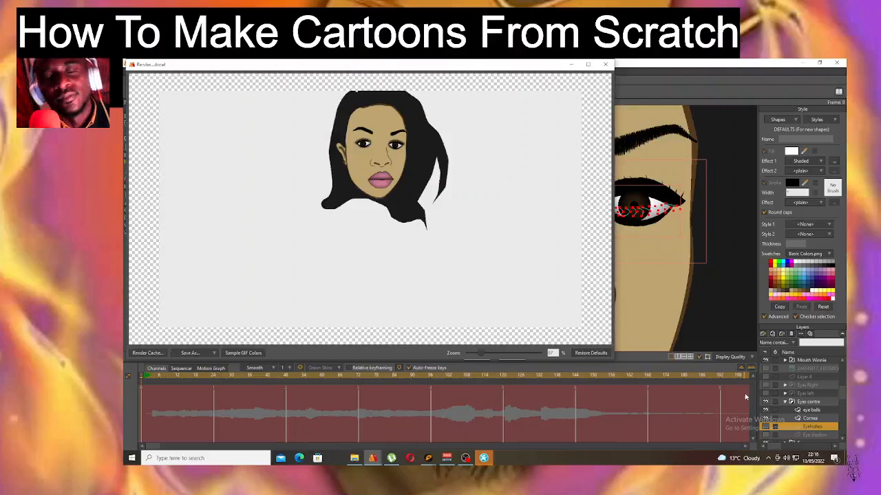
pyautogui.click(604, 64)
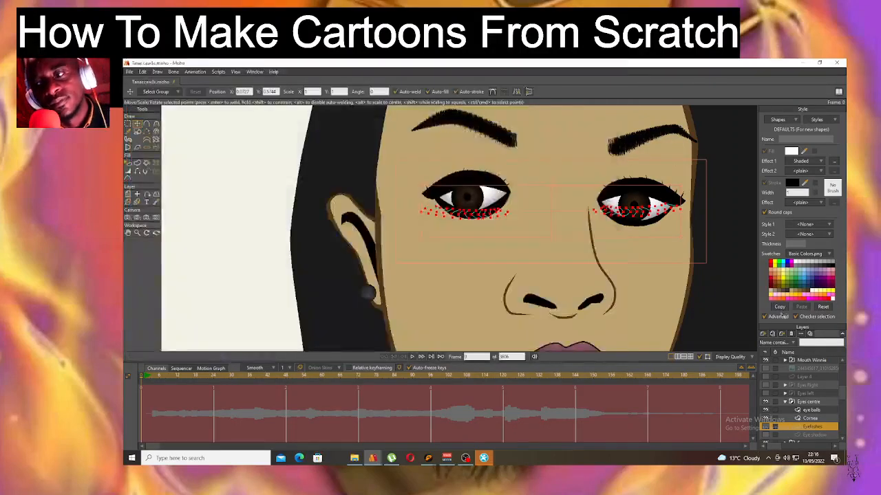
# - Render the frame with the Eyes centre group selected, and examine its Cornea layer shapes up close
pyautogui.click(821, 404)
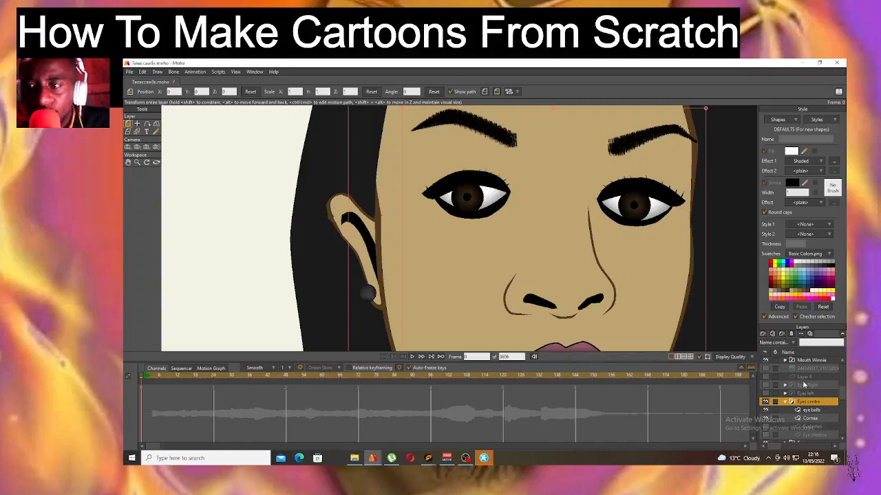
pyautogui.hotkey('ctrl', 'r')
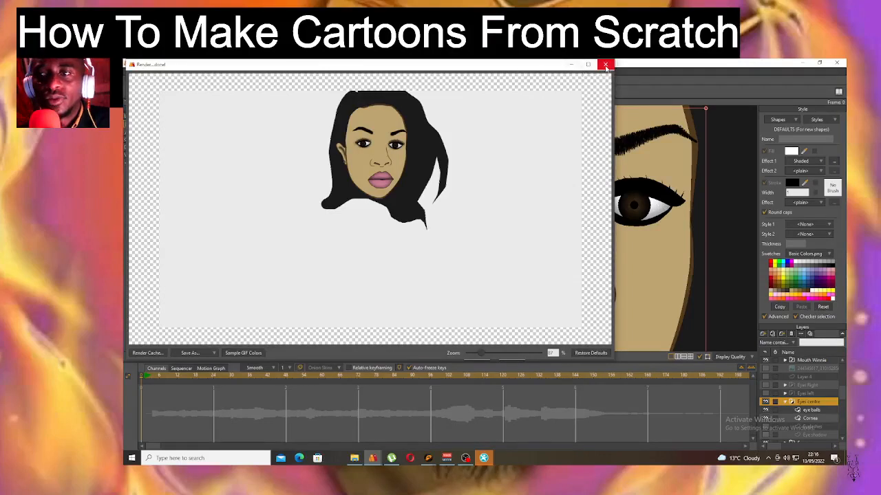
pyautogui.click(604, 64)
pyautogui.click(811, 419)
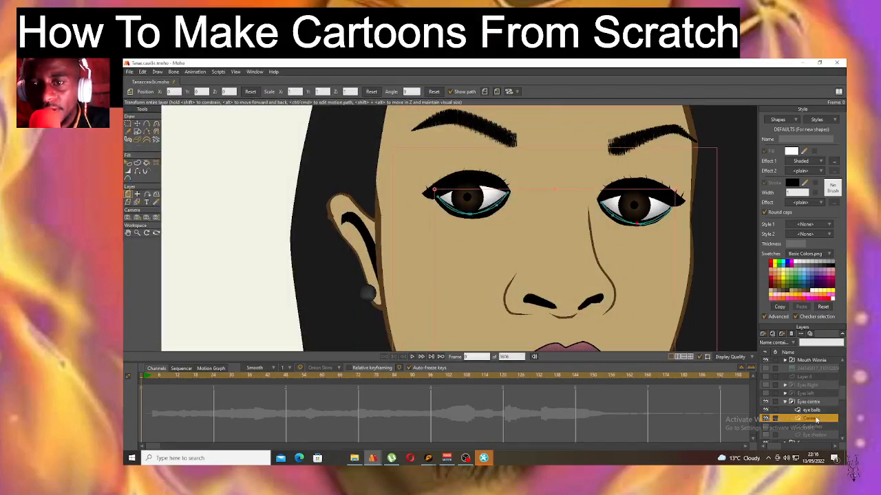
pyautogui.scroll(2, 502, 214)
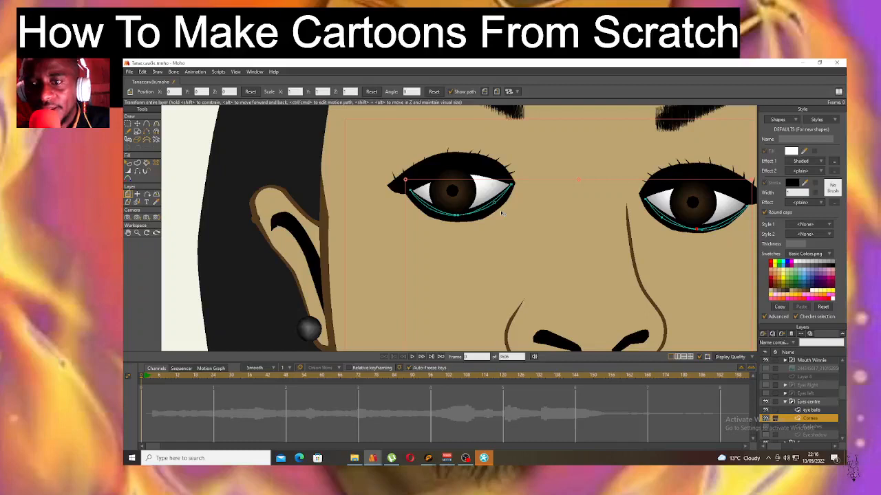
pyautogui.scroll(-2, 819, 402)
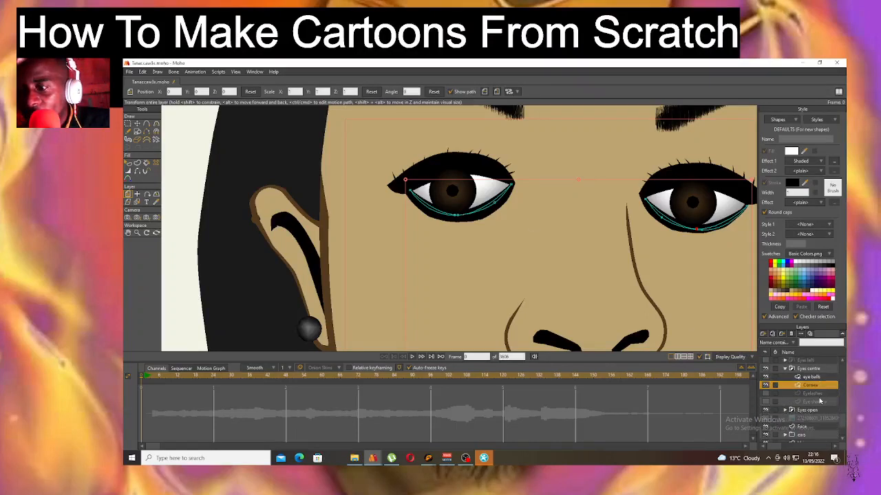
# - Hide the Eyes open layer group and show the Eye shadow layer inside the Eyes centre group
pyautogui.scroll(-1, 819, 401)
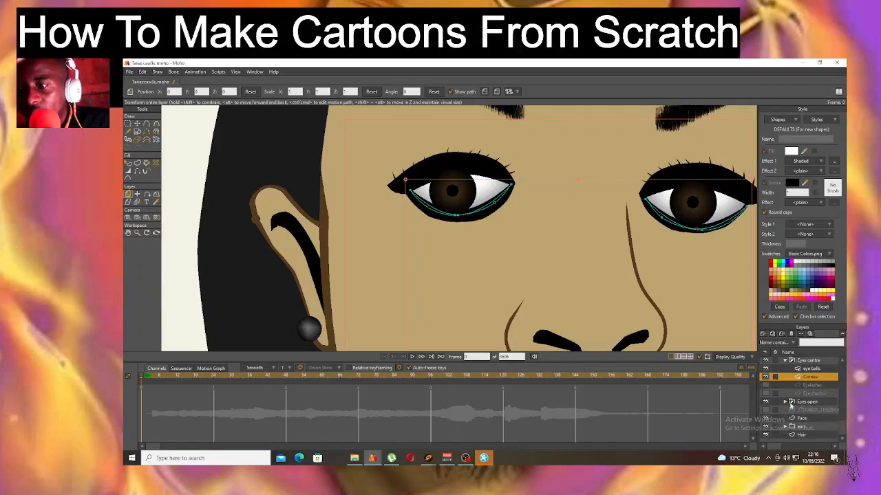
pyautogui.click(765, 403)
pyautogui.scroll(-3, 638, 296)
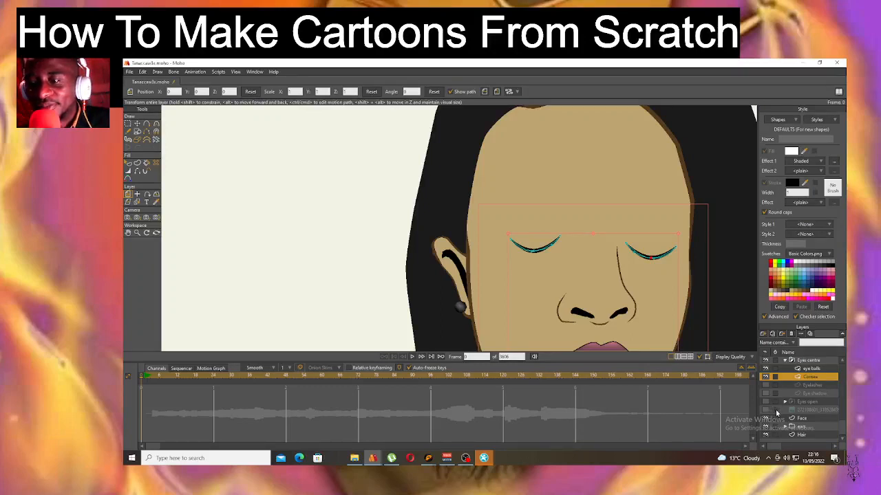
pyautogui.scroll(1, 777, 412)
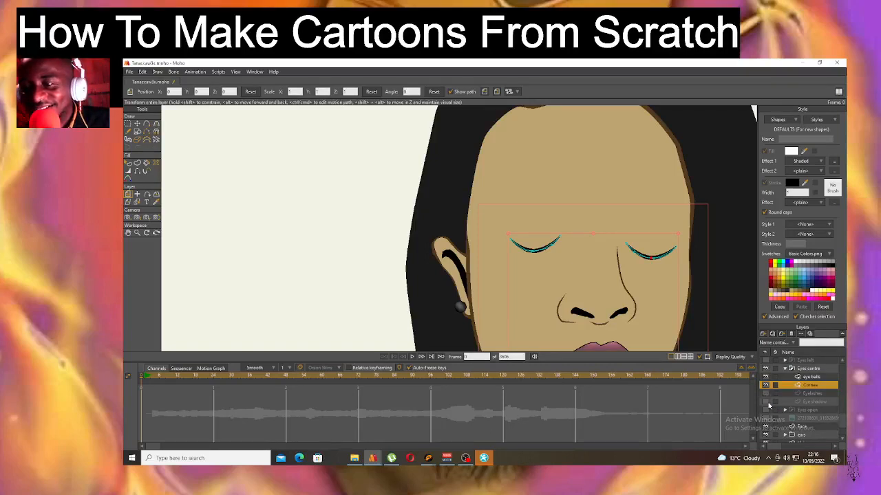
pyautogui.click(765, 402)
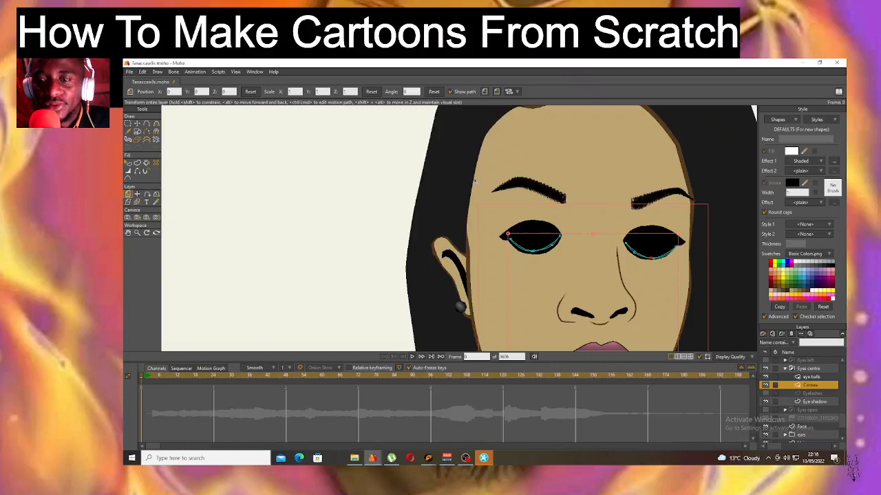
# - On the Eye shadow layer, delete the black shadow shapes over both eyes but keep the eyebrows
pyautogui.click(137, 124)
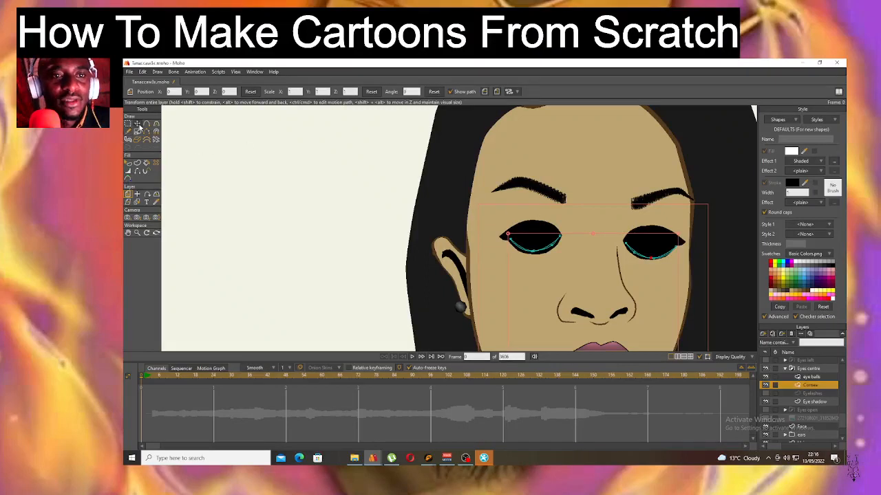
pyautogui.click(530, 234)
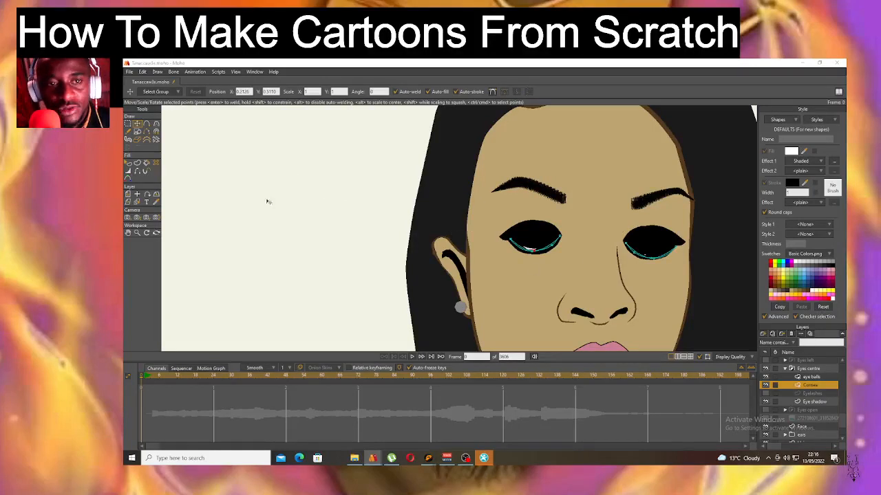
pyautogui.press('Return')
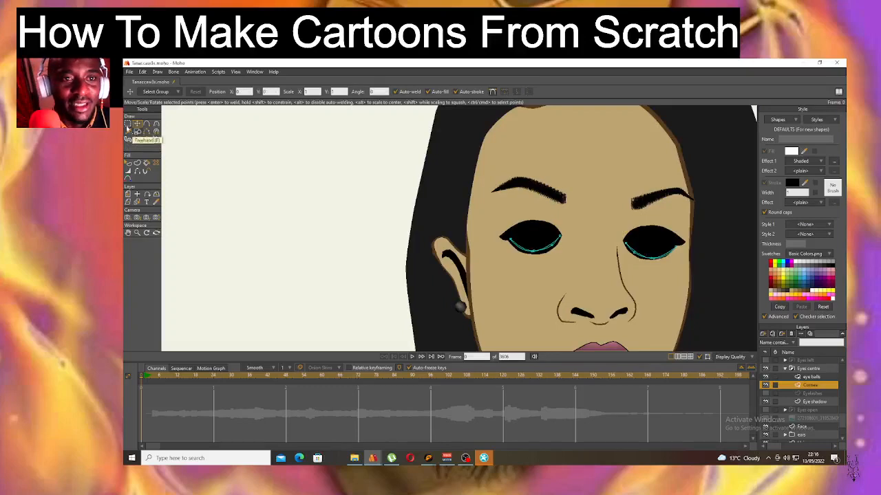
pyautogui.click(127, 126)
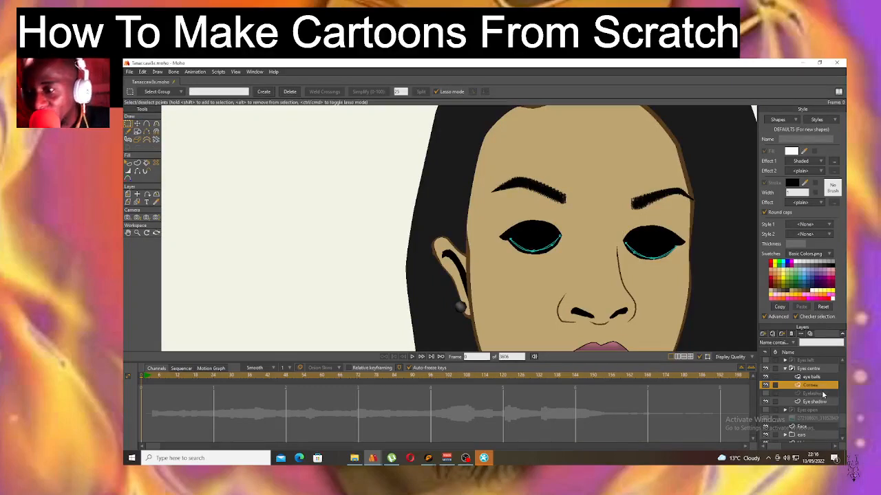
pyautogui.click(823, 402)
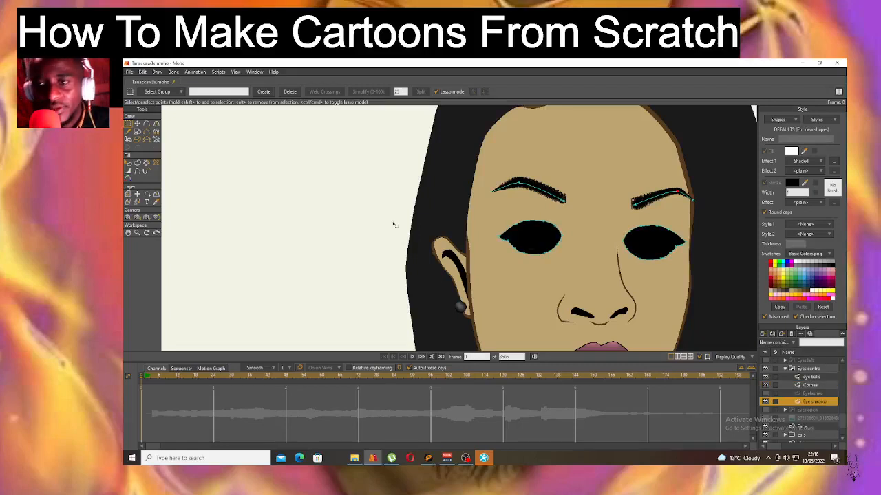
pyautogui.click(137, 124)
pyautogui.doubleClick(529, 236)
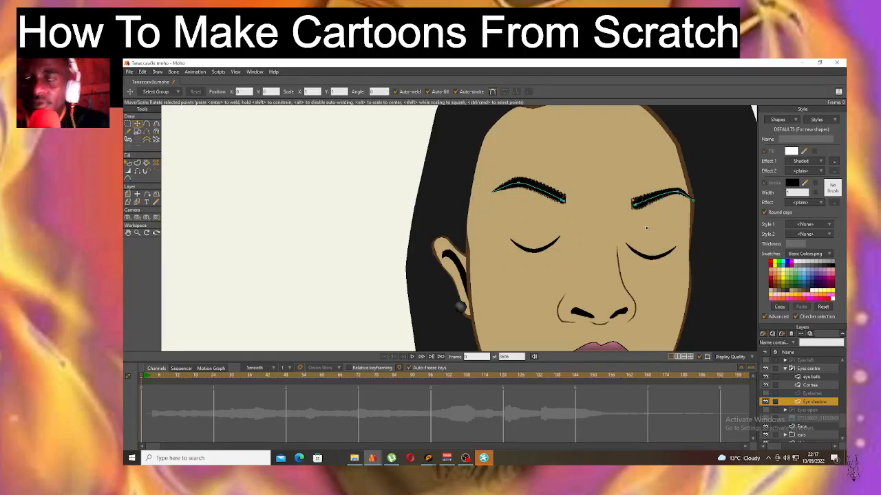
# - With Add Point, draw a closed eye shadow shape around the closed eye nearest the ear, pointed at both corners and the top
pyautogui.scroll(-3, 645, 226)
pyautogui.scroll(2, 637, 228)
pyautogui.scroll(1, 637, 228)
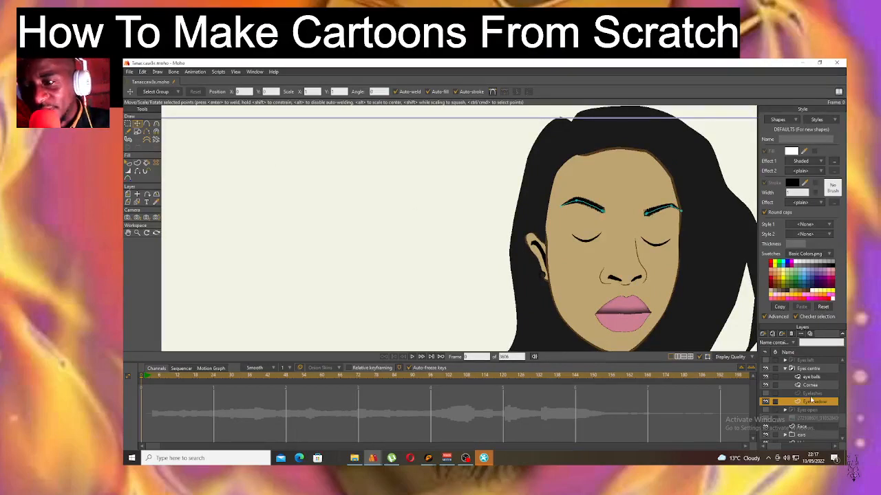
pyautogui.click(143, 71)
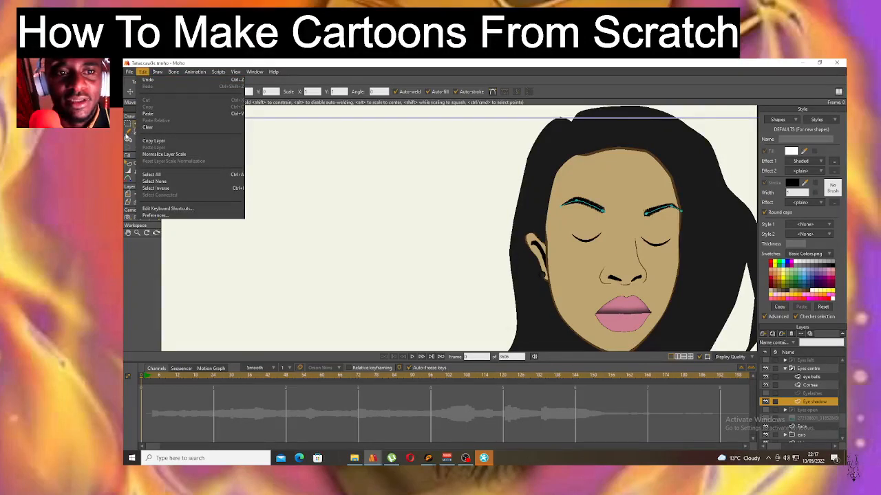
pyautogui.click(128, 131)
pyautogui.click(146, 124)
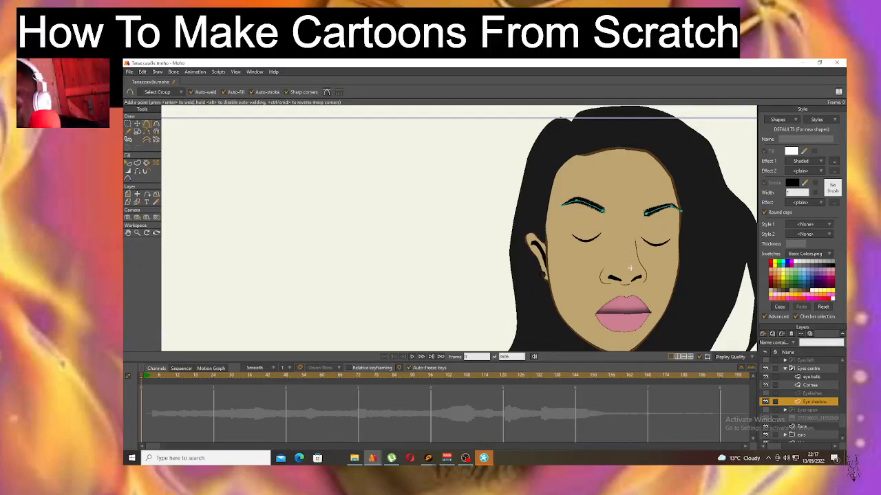
pyautogui.scroll(4, 580, 239)
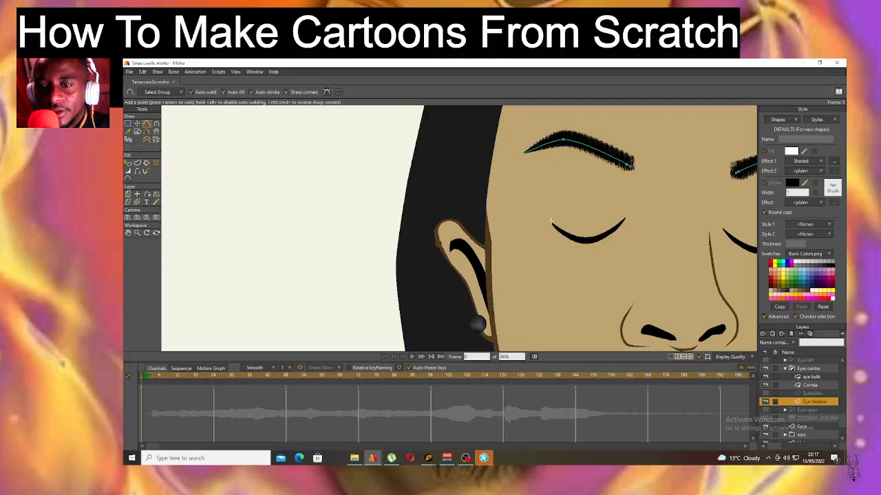
pyautogui.click(530, 214)
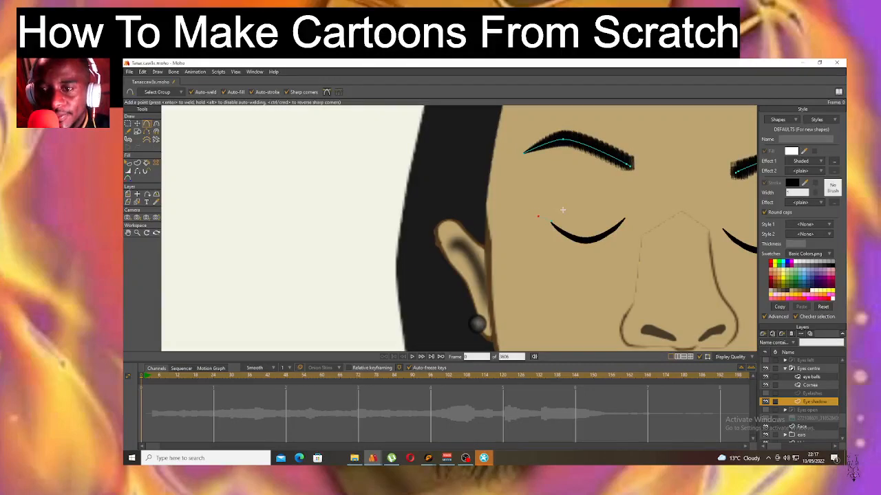
pyautogui.moveTo(555, 212)
pyautogui.mouseDown()
pyautogui.moveTo(588, 196)
pyautogui.moveTo(641, 211)
pyautogui.moveTo(626, 218)
pyautogui.mouseUp()
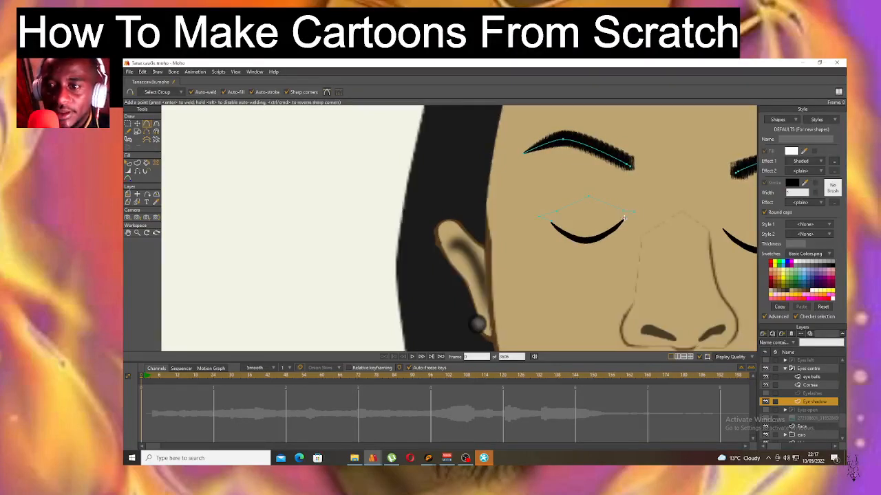
pyautogui.click(594, 240)
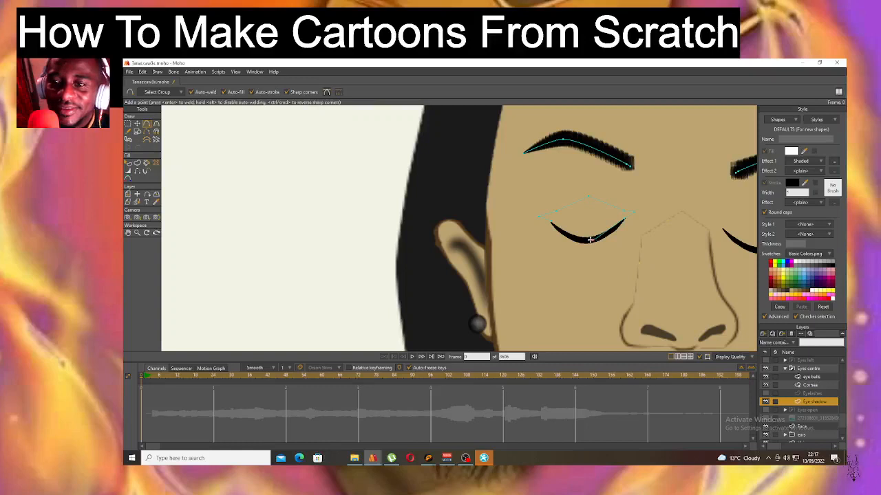
pyautogui.moveTo(571, 236); pyautogui.dragTo(551, 221)
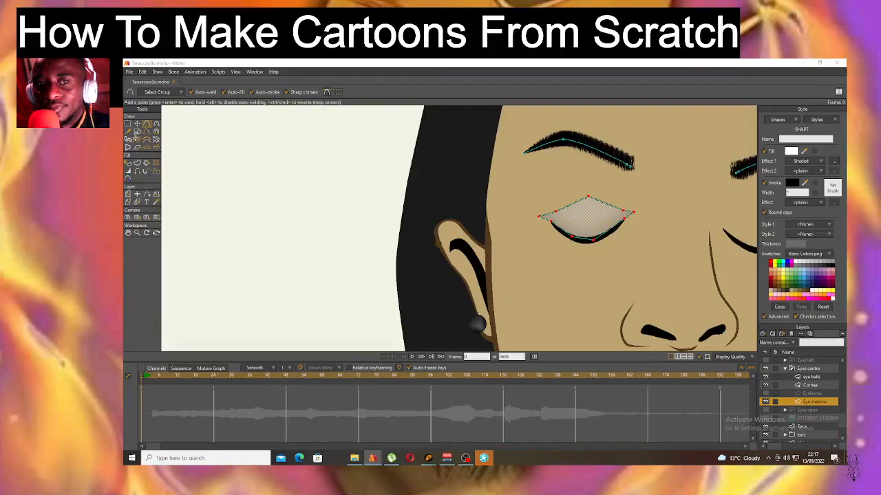
pyautogui.click(137, 124)
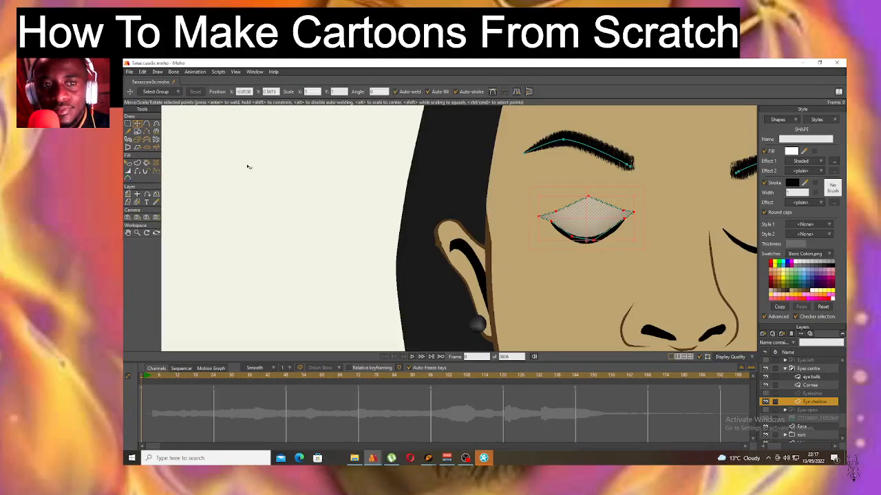
pyautogui.click(274, 181)
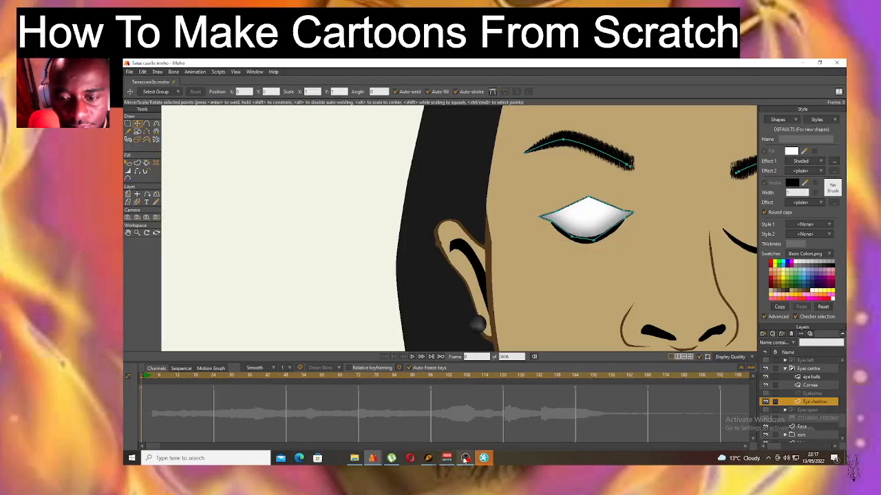
# - Switch to the SpyHunter 5 window and close it
pyautogui.moveTo(485, 459)
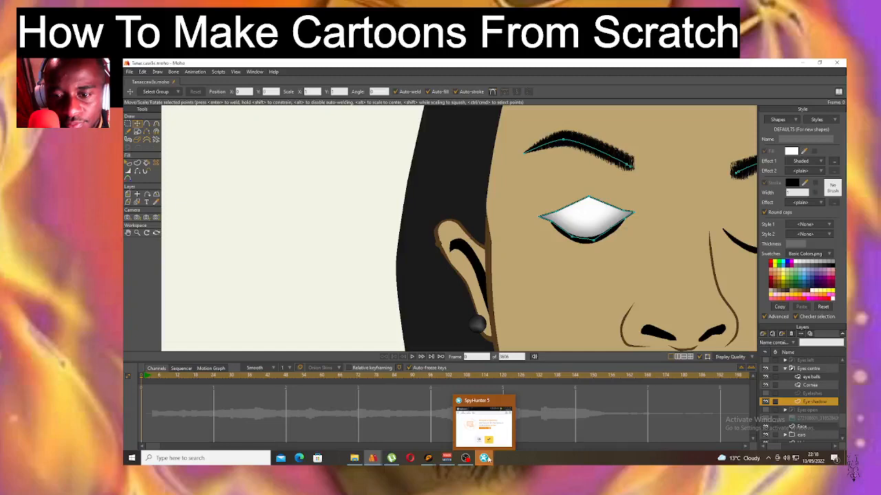
pyautogui.click(485, 458)
pyautogui.click(643, 137)
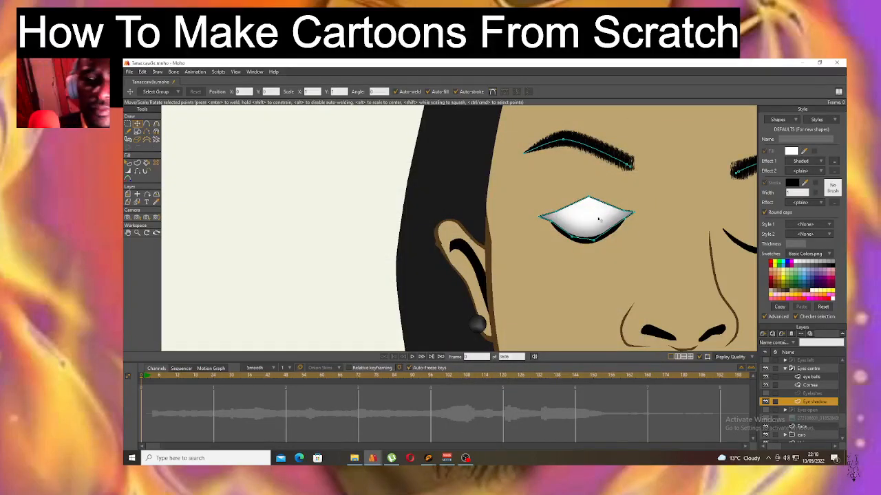
# - Set the fill of the new eye shadow shape to black and turn off its stroke
pyautogui.click(128, 163)
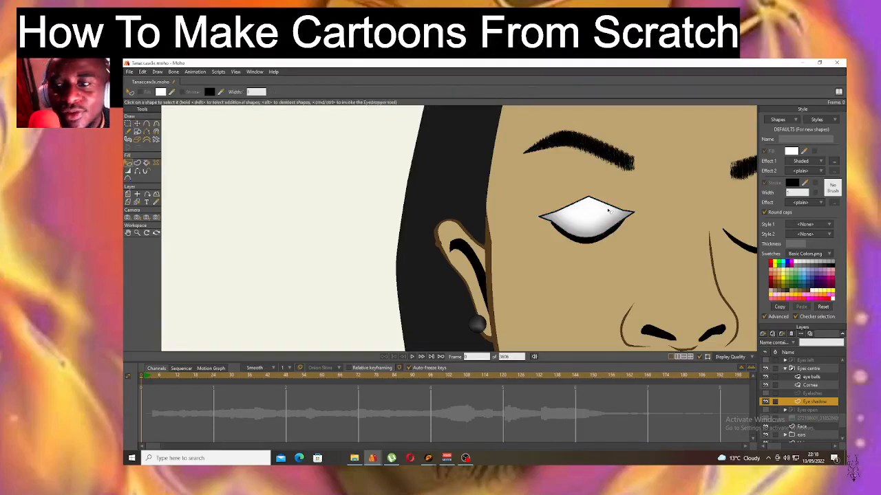
pyautogui.click(607, 211)
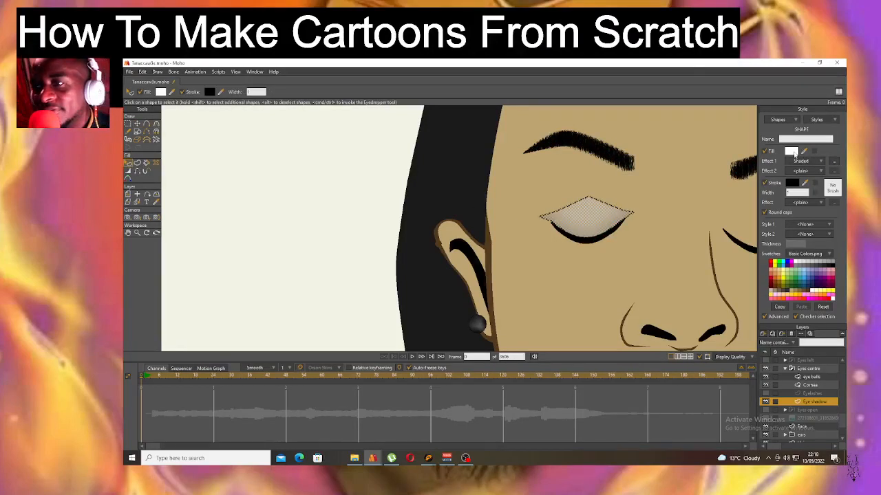
pyautogui.click(791, 152)
pyautogui.click(595, 194)
pyautogui.click(666, 212)
pyautogui.click(763, 182)
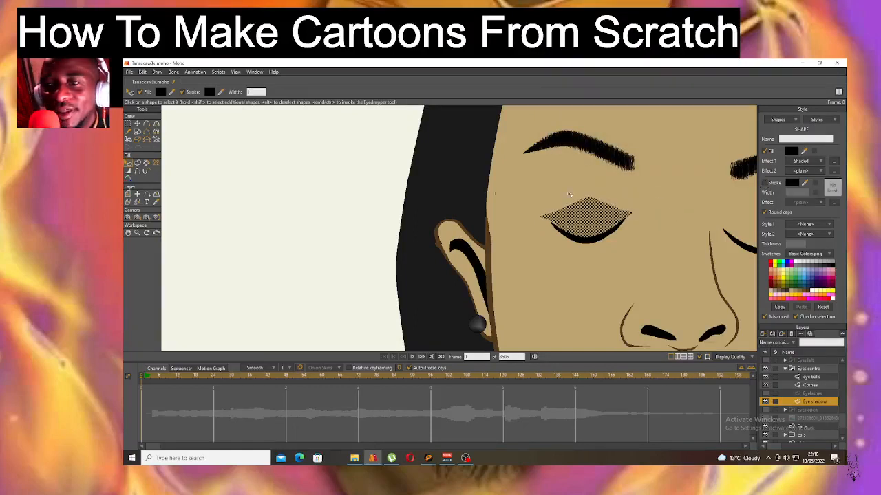
pyautogui.click(137, 124)
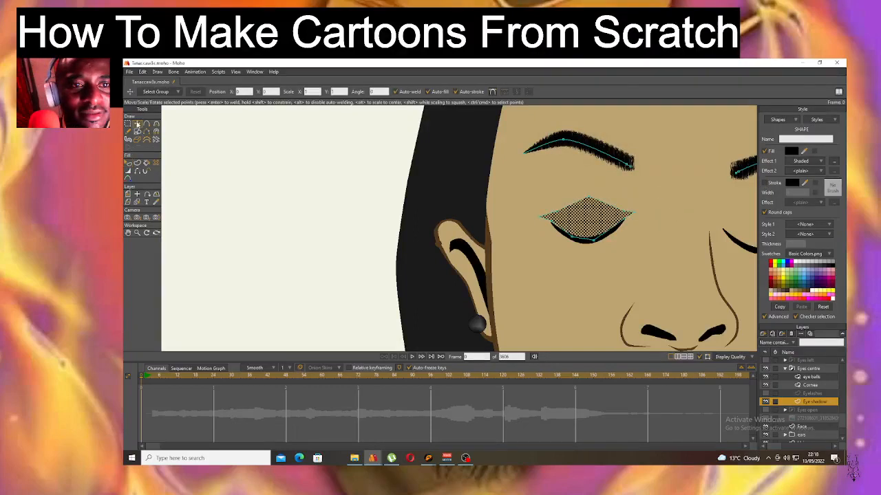
pyautogui.click(326, 202)
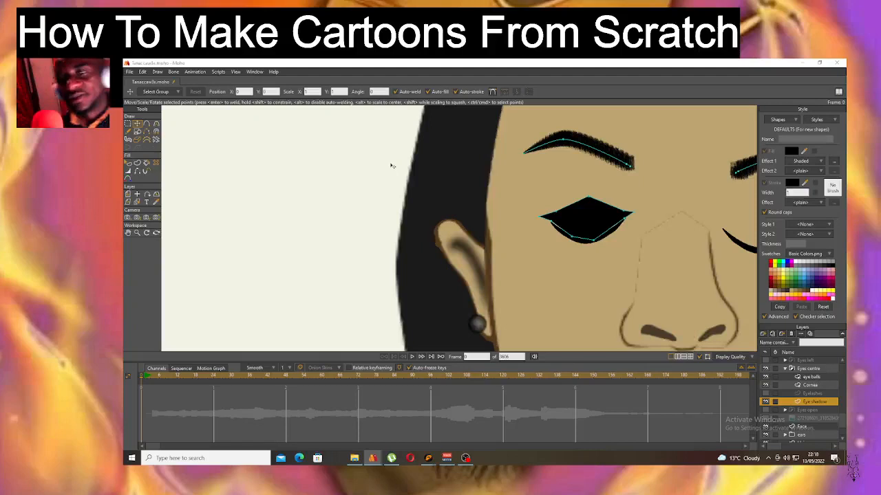
# - Round the upper peak and the lower edge of the eye shadow shape by adjusting the curvature of their points
pyautogui.press('c')
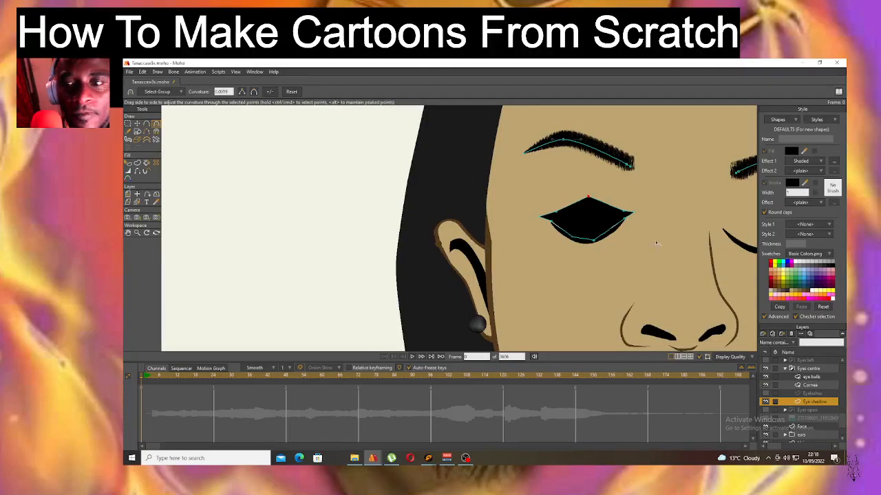
pyautogui.moveTo(588, 198); pyautogui.dragTo(611, 204)
pyautogui.click(558, 212)
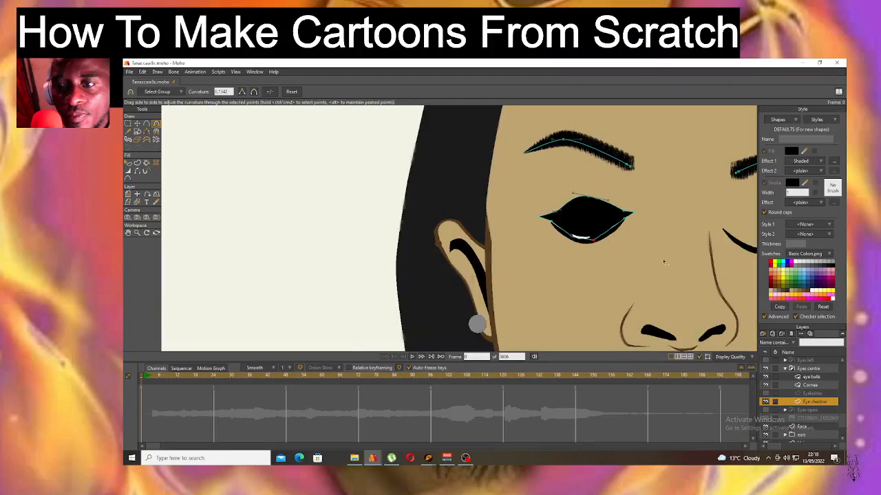
pyautogui.click(594, 240)
pyautogui.moveTo(678, 234); pyautogui.dragTo(657, 230)
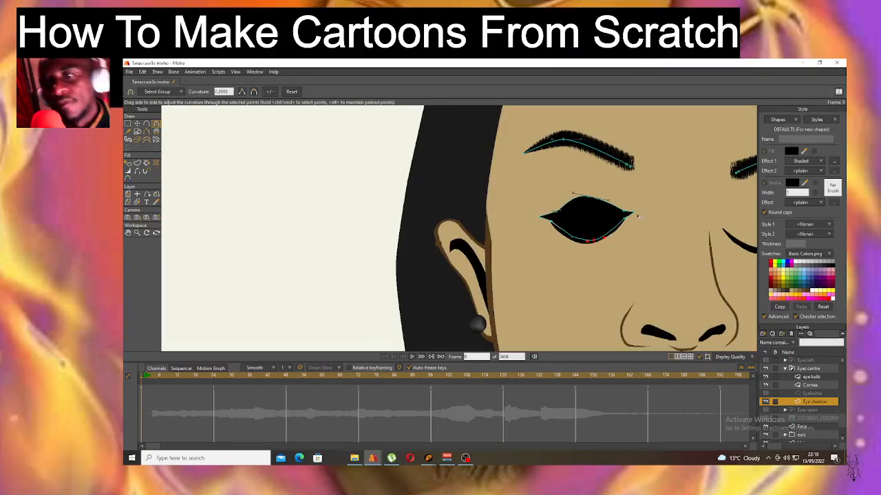
# - Make the black fill of the new eye shadow shape semi-transparent by lowering its alpha
pyautogui.scroll(-2, 639, 216)
pyautogui.click(127, 163)
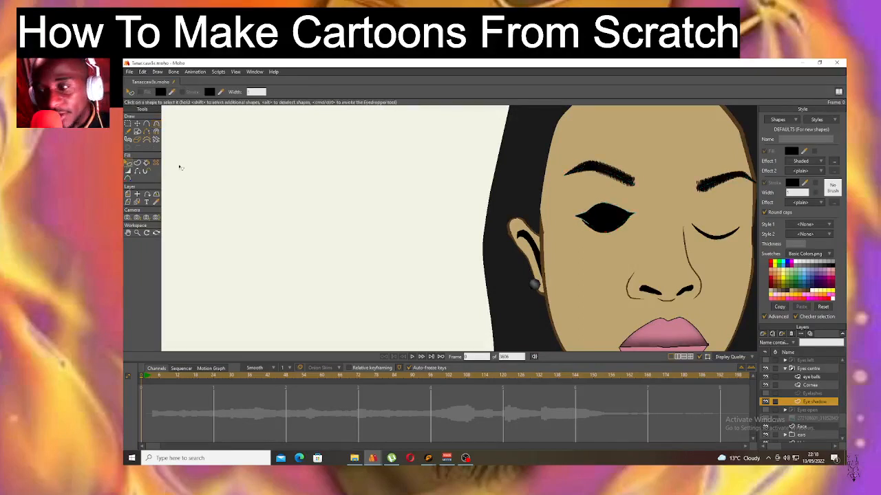
pyautogui.click(598, 224)
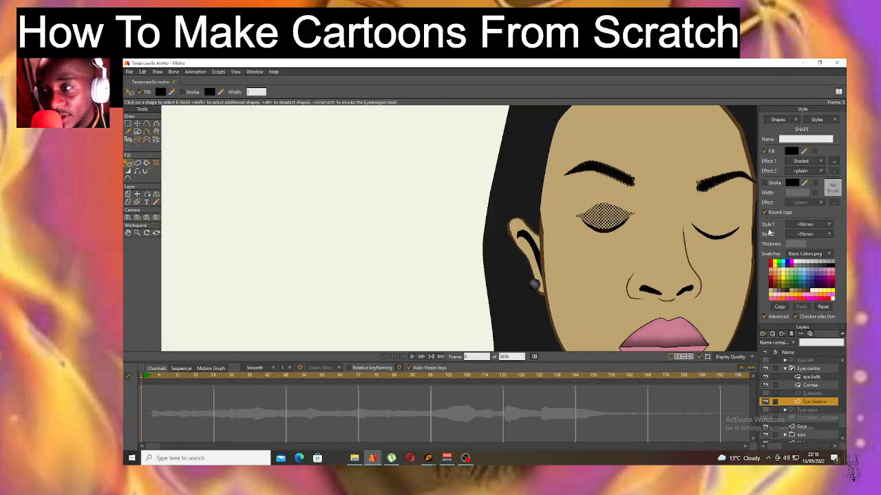
pyautogui.click(792, 151)
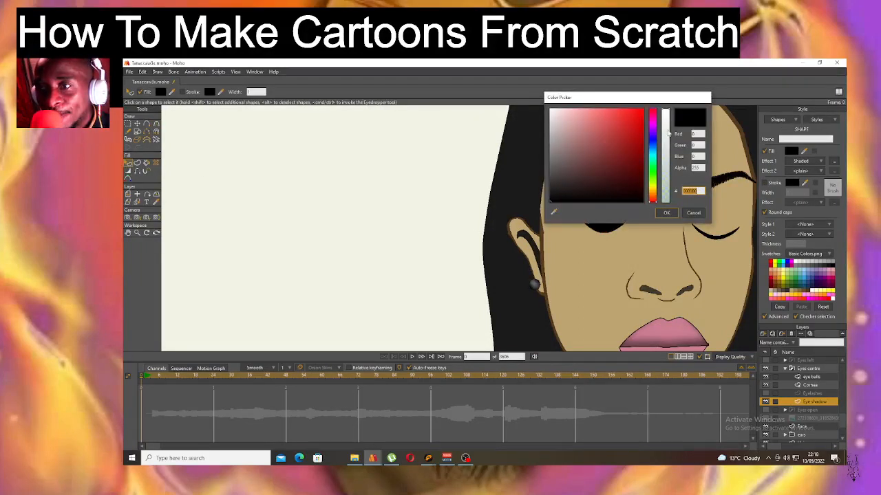
pyautogui.click(668, 134)
pyautogui.click(671, 214)
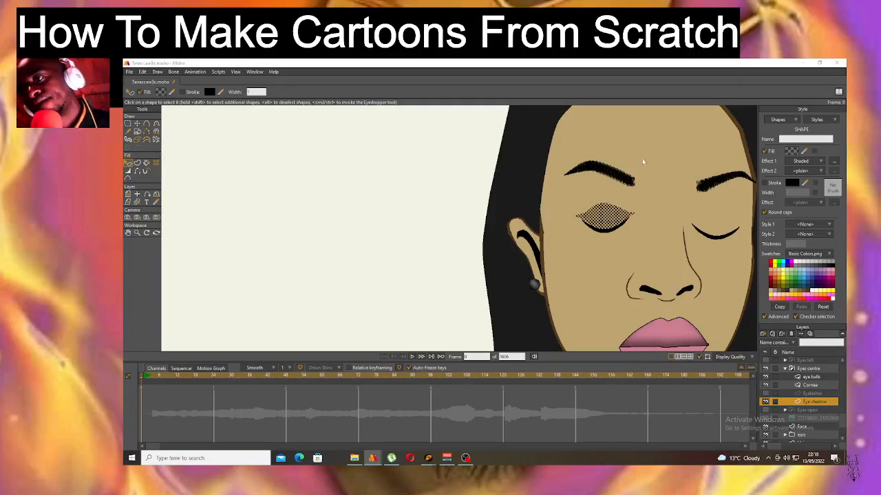
pyautogui.click(792, 153)
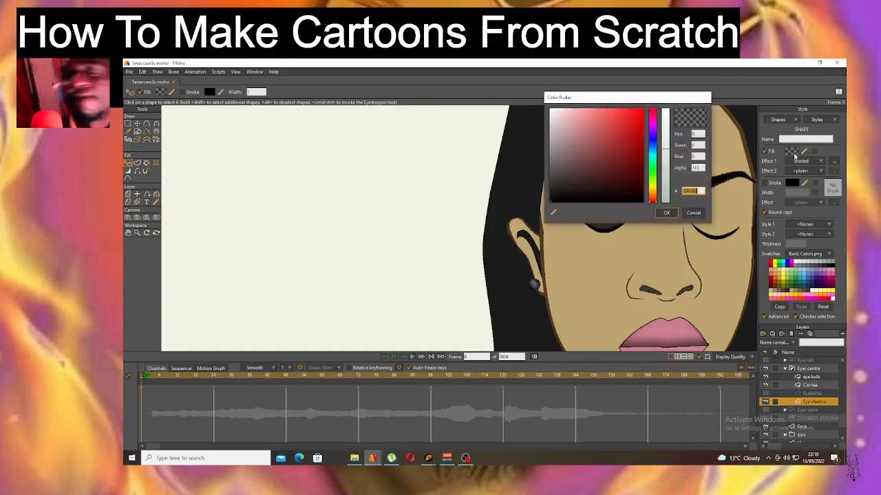
pyautogui.moveTo(666, 149); pyautogui.dragTo(667, 180)
pyautogui.click(667, 212)
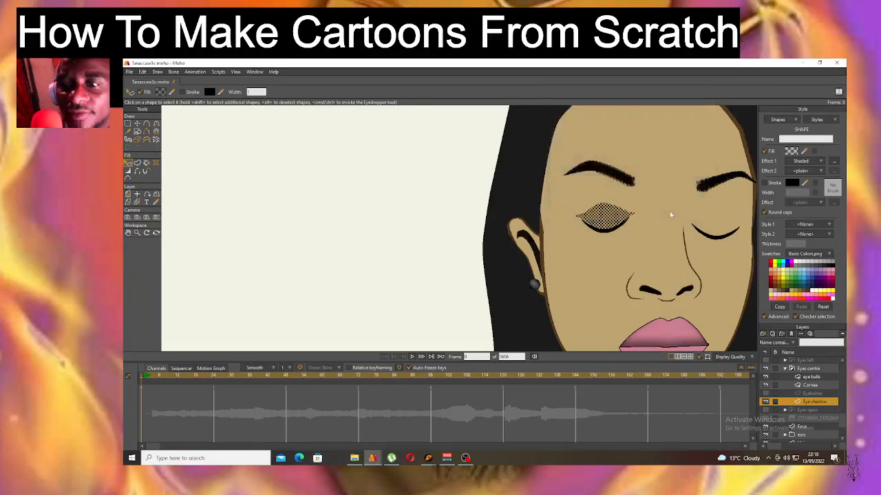
# - Duplicate the eye shadow shape and place the copy over the other closed eye
pyautogui.click(138, 124)
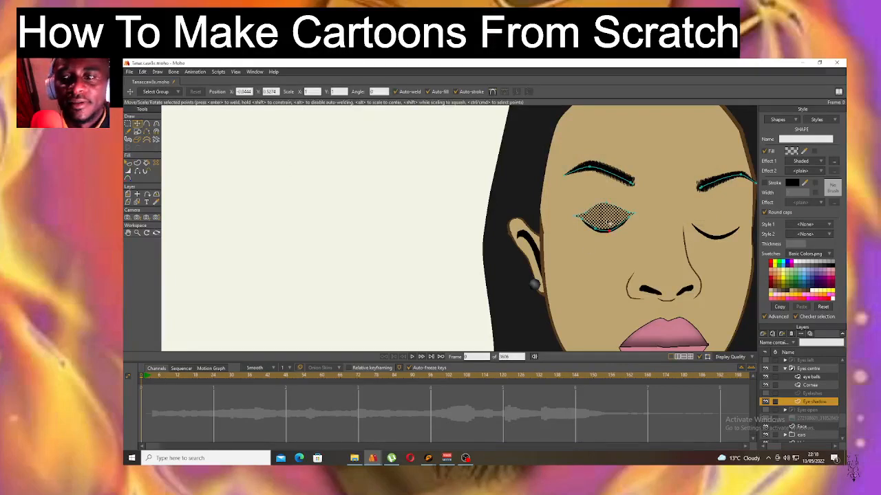
pyautogui.click(608, 224)
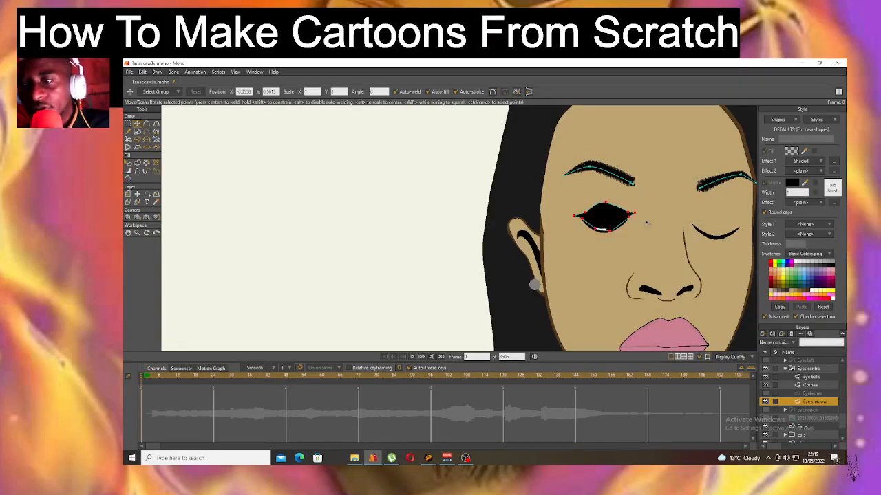
pyautogui.click(720, 229)
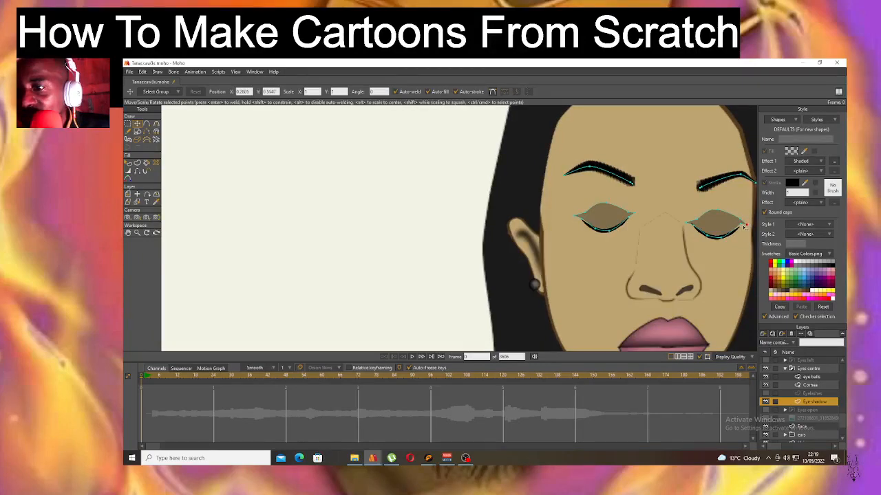
# - Move the corner points of the copied eye shadow inward so it fits the closed eye beside the nose
pyautogui.scroll(2, 746, 228)
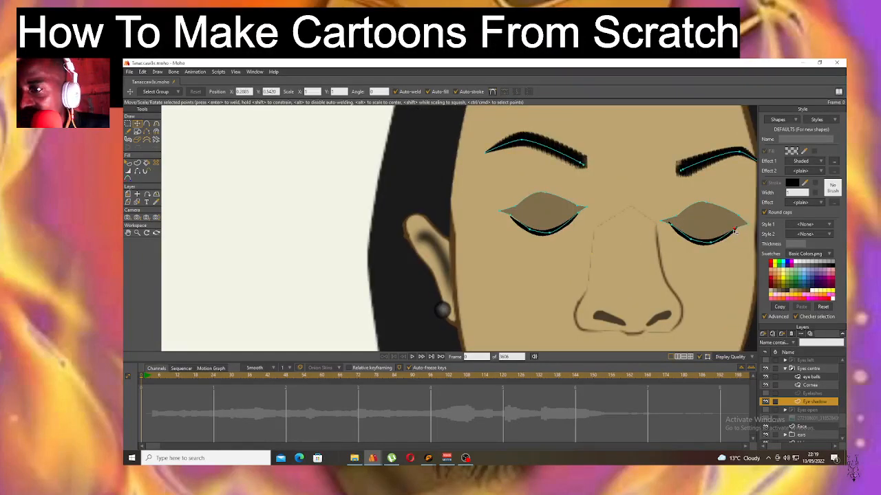
pyautogui.click(734, 221)
pyautogui.click(671, 218)
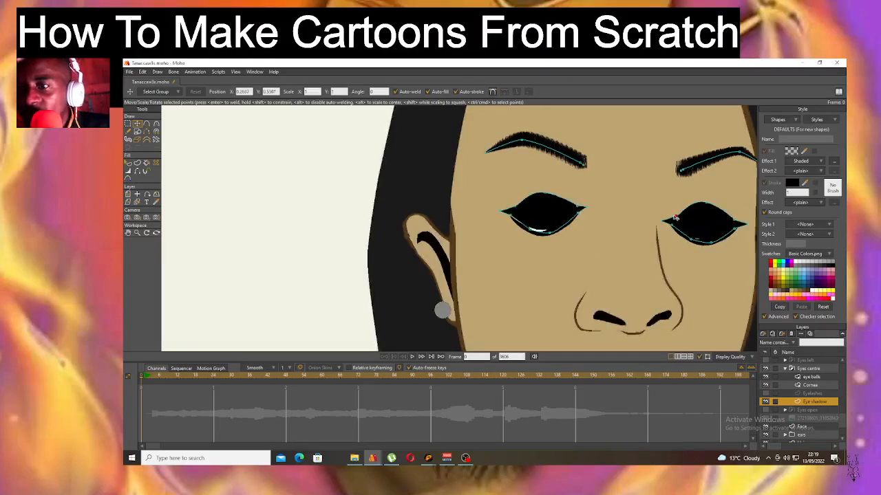
pyautogui.moveTo(663, 222); pyautogui.dragTo(668, 221)
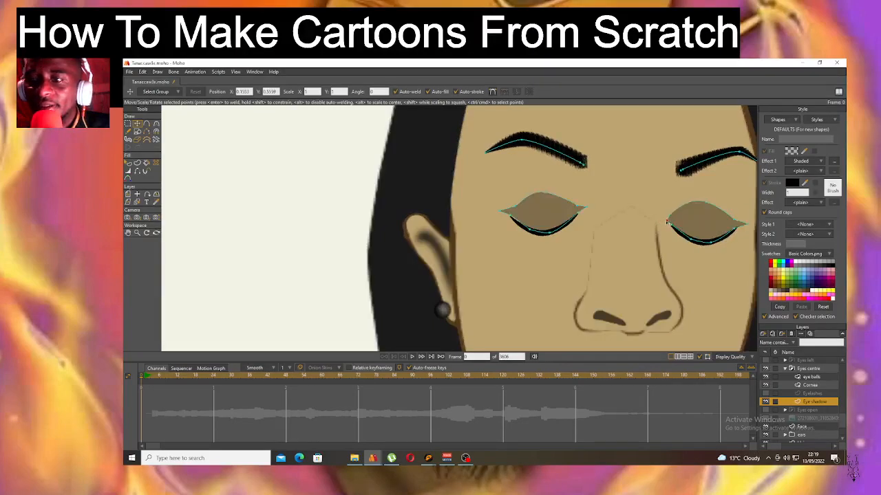
pyautogui.click(750, 227)
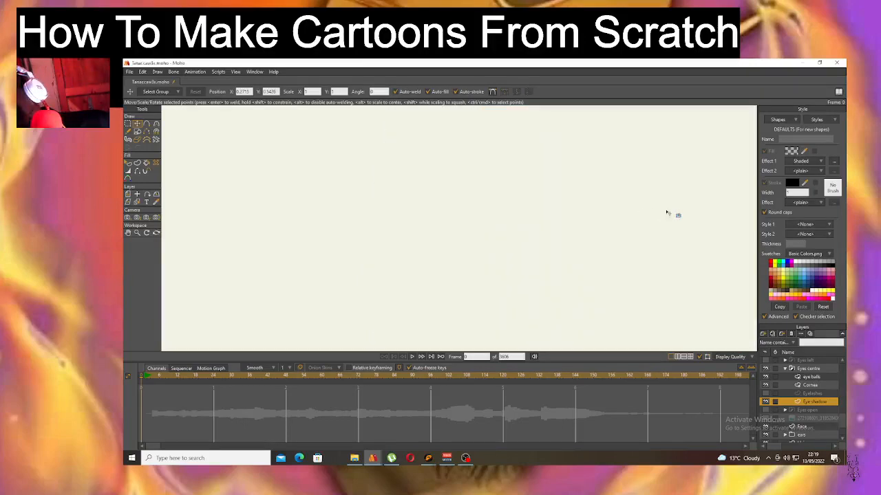
# - Render a preview of the current frame to check the eye shadow on the whole face, and close it
pyautogui.scroll(4, 686, 218)
pyautogui.scroll(5, 665, 213)
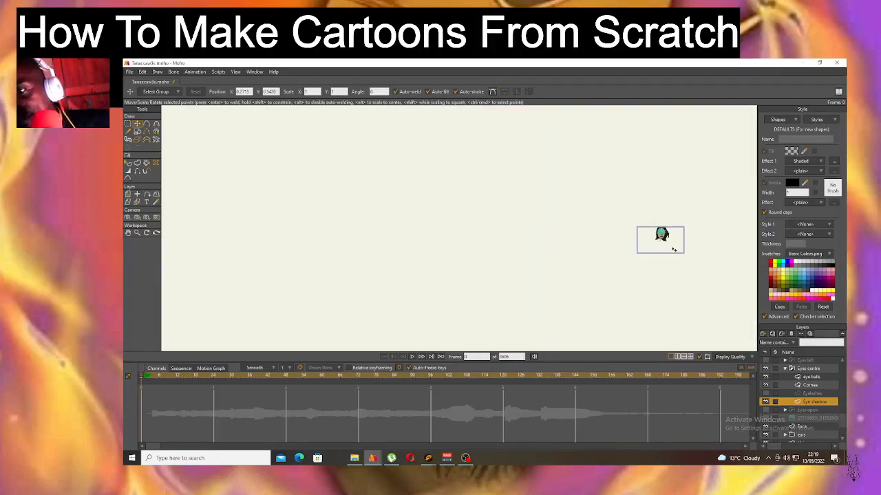
pyautogui.scroll(5, 646, 200)
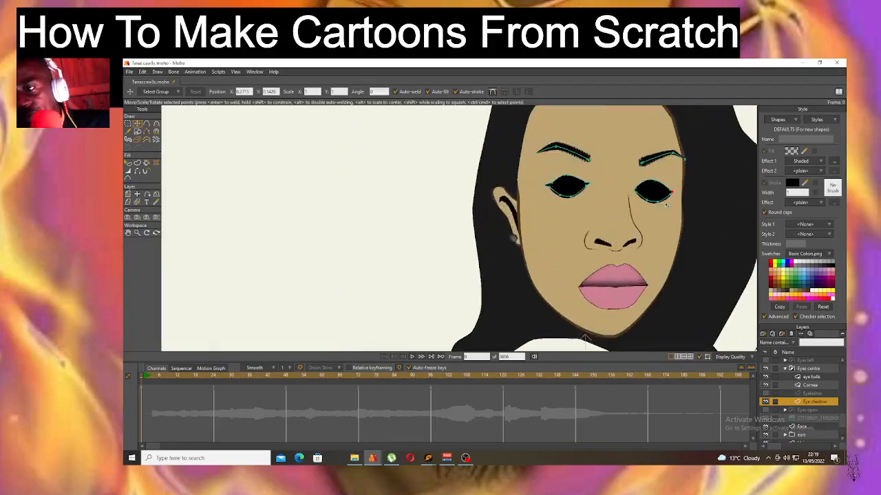
pyautogui.scroll(-2, 666, 204)
pyautogui.scroll(-5, 665, 201)
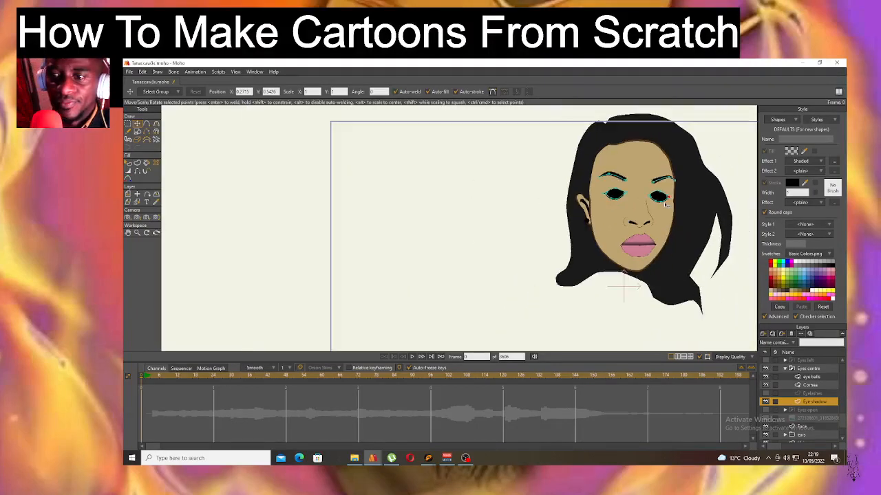
pyautogui.scroll(5, 716, 178)
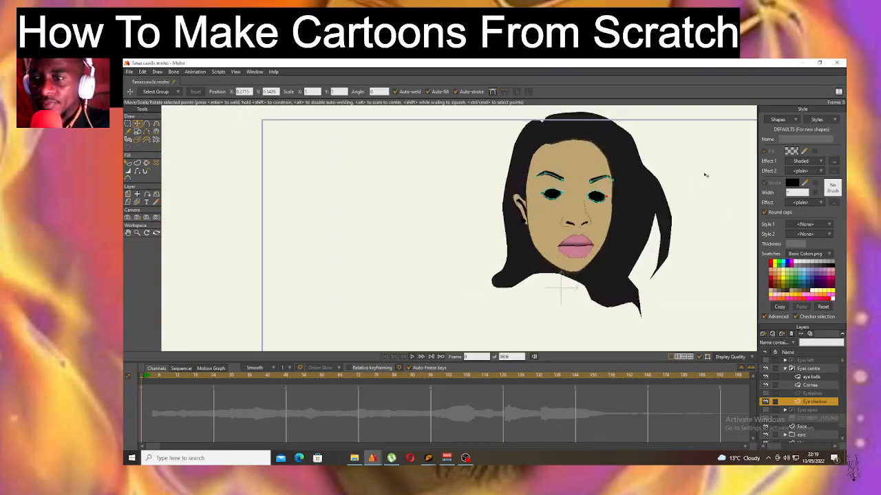
pyautogui.hotkey('ctrl', 'r')
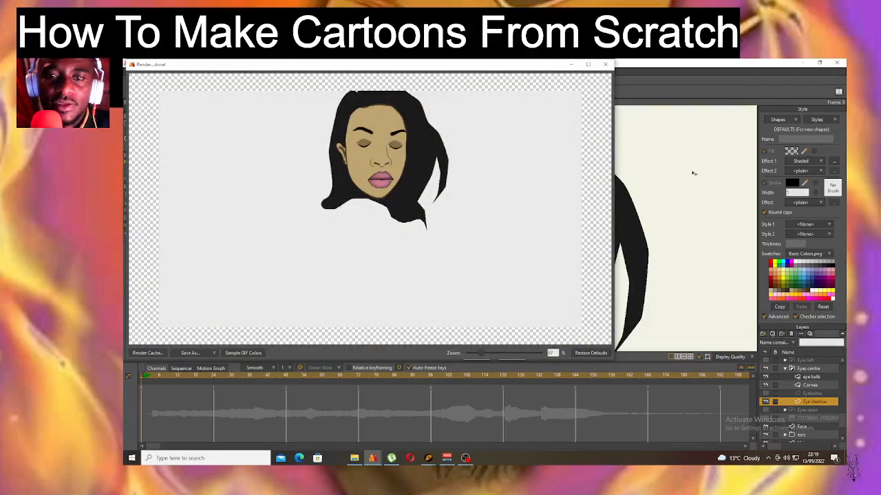
pyautogui.click(605, 64)
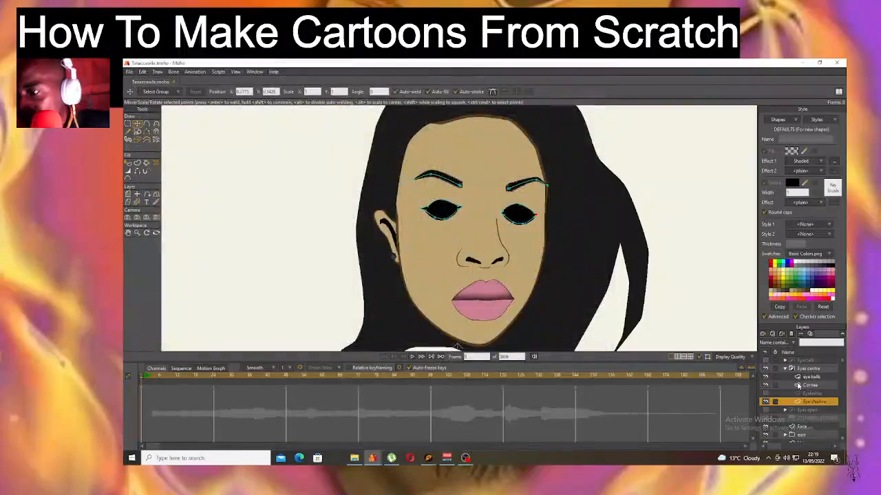
# - Rename the Eyes centre group layer as Eyes closed and save the project
pyautogui.click(786, 370)
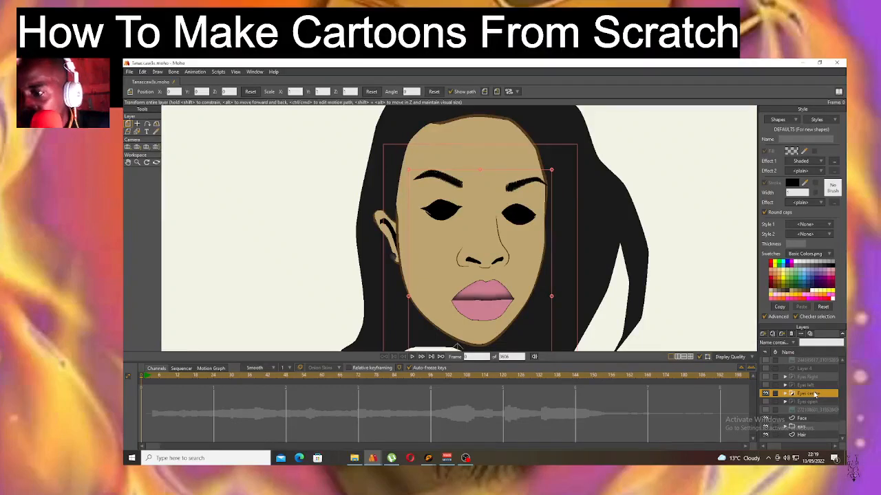
pyautogui.doubleClick(815, 393)
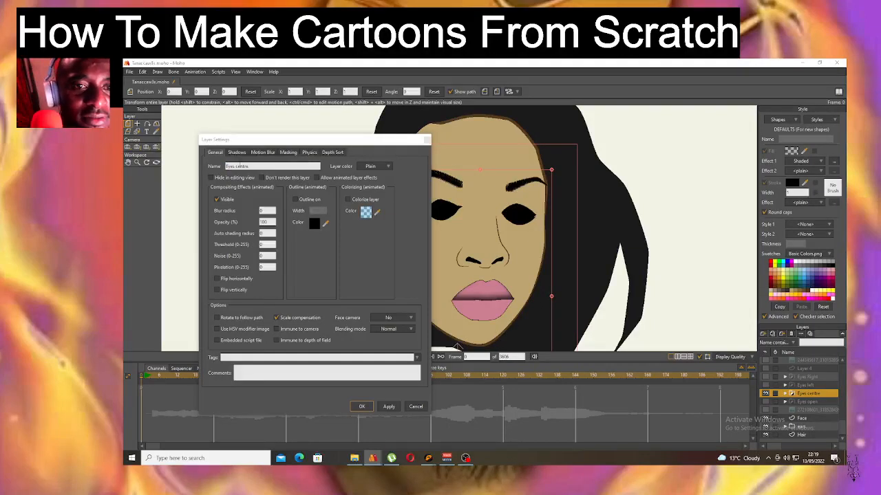
pyautogui.click(254, 166)
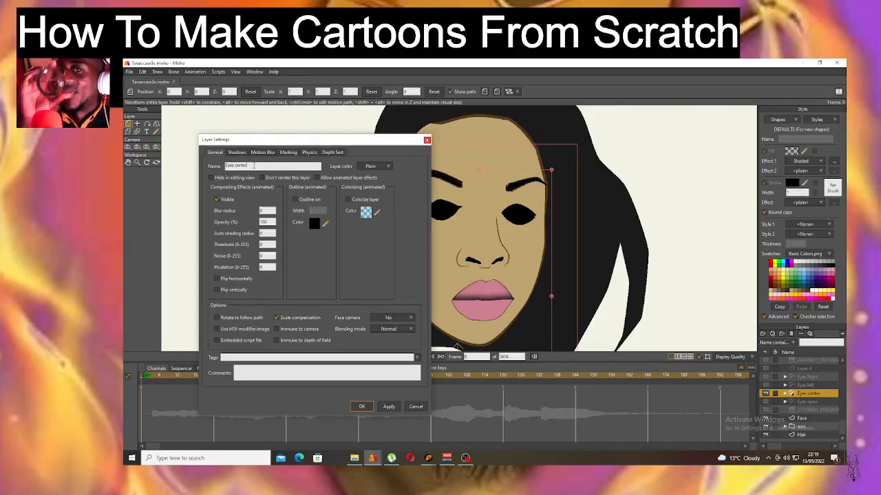
pyautogui.press('BackSpace')
pyautogui.press('BackSpace')
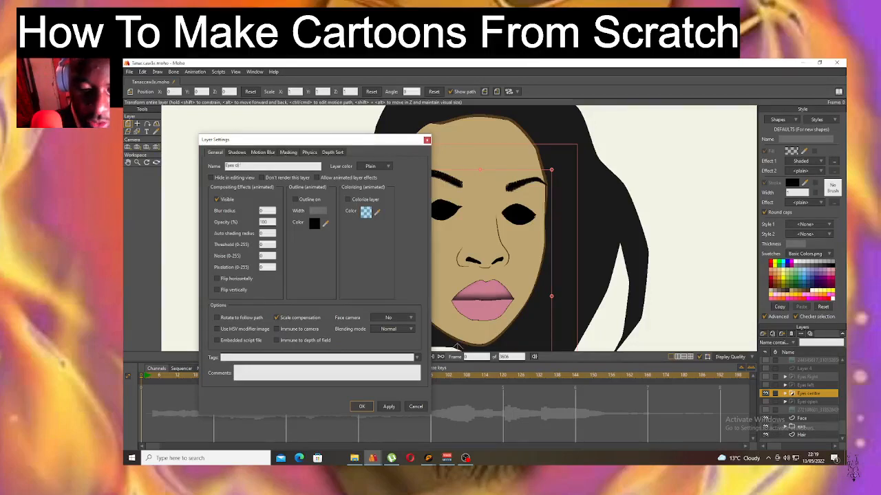
pyautogui.press('Return')
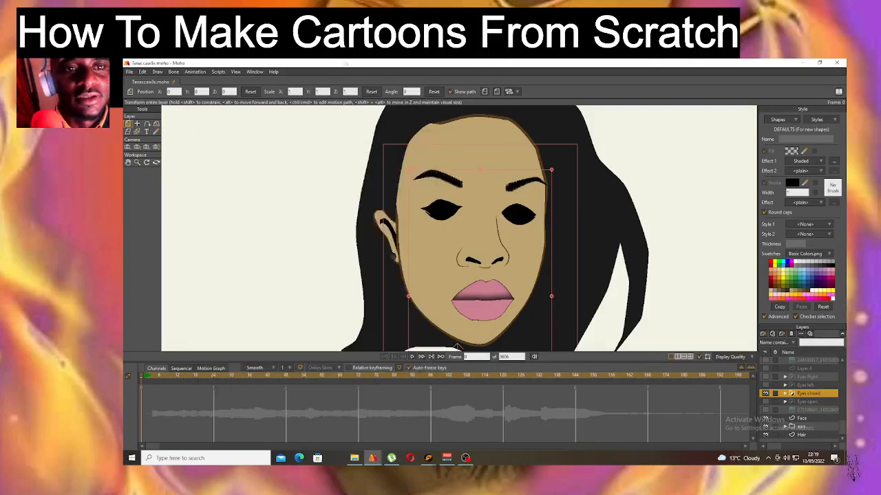
pyautogui.click(129, 72)
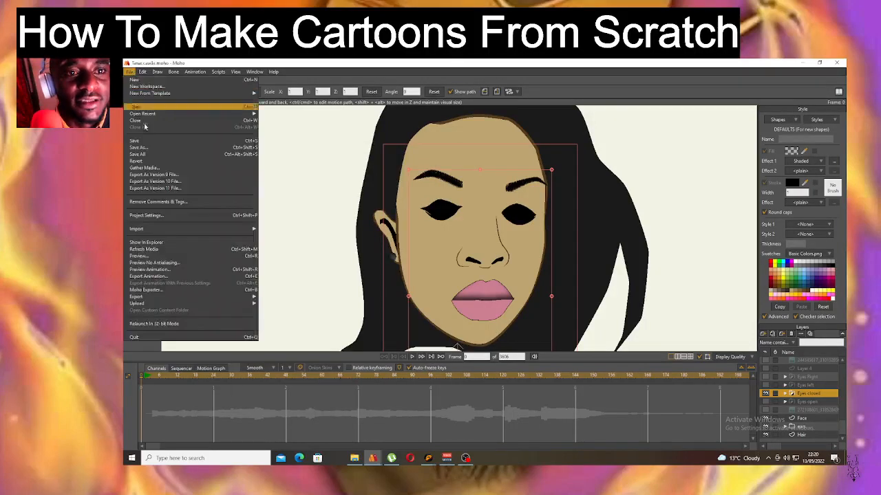
pyautogui.click(151, 141)
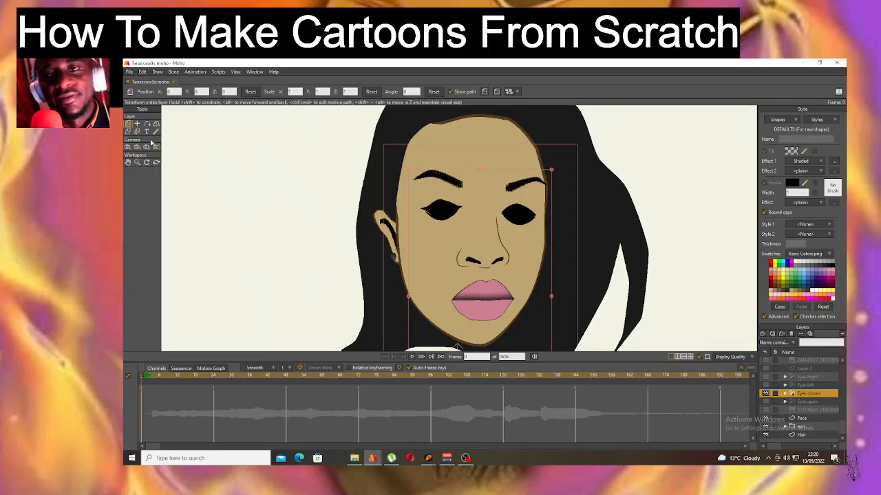
# - Close Moho and clear the desktop by minimising OBS and Voicemeeter and closing the Downloads folder
pyautogui.click(840, 64)
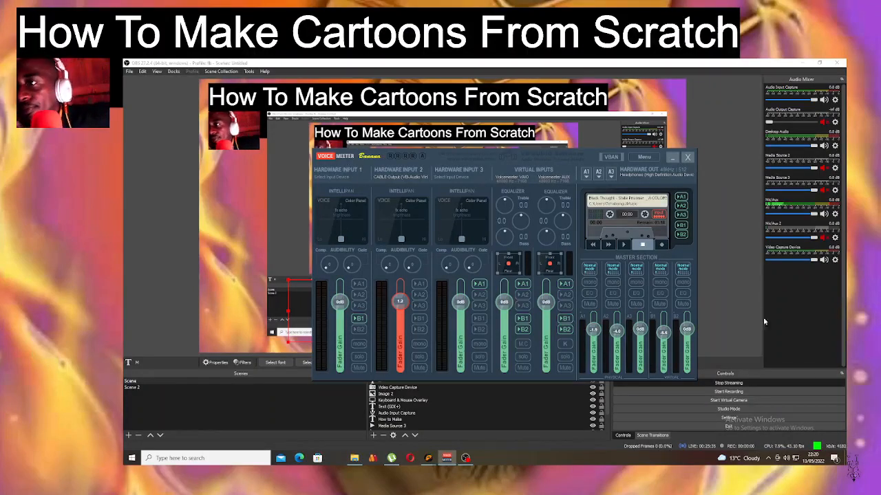
pyautogui.click(802, 64)
pyautogui.click(802, 63)
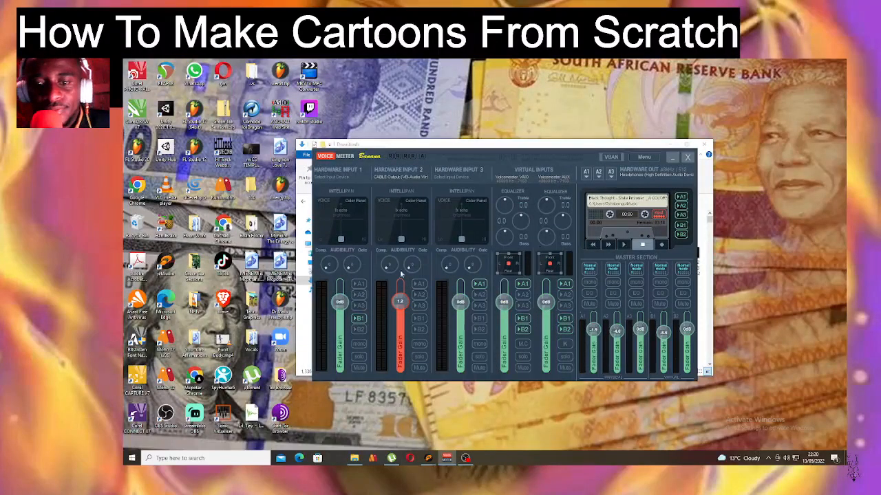
pyautogui.moveTo(487, 146); pyautogui.dragTo(547, 113)
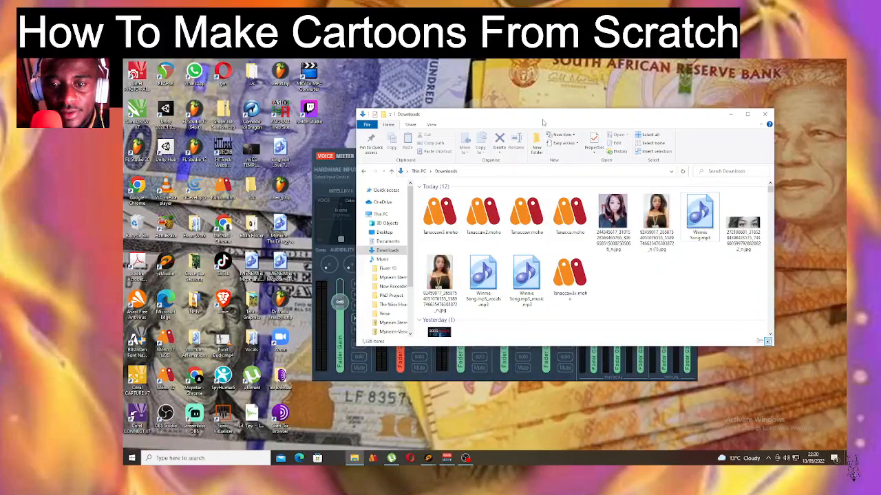
pyautogui.click(764, 115)
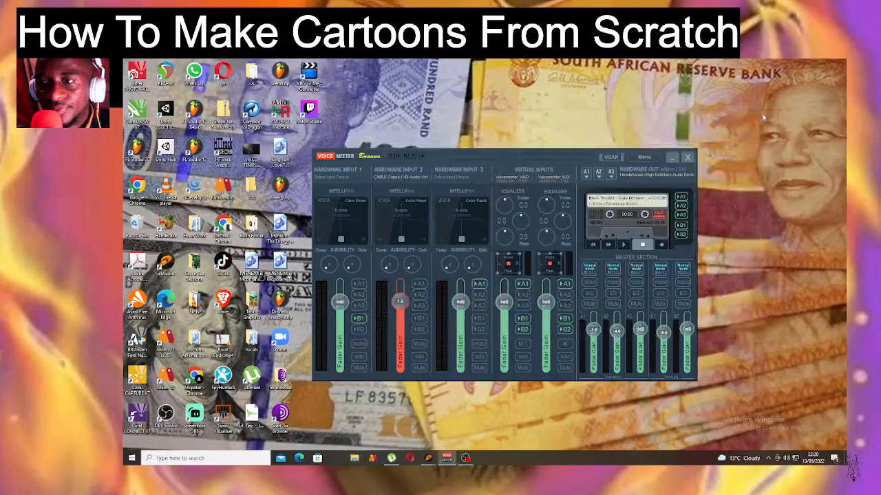
pyautogui.click(672, 158)
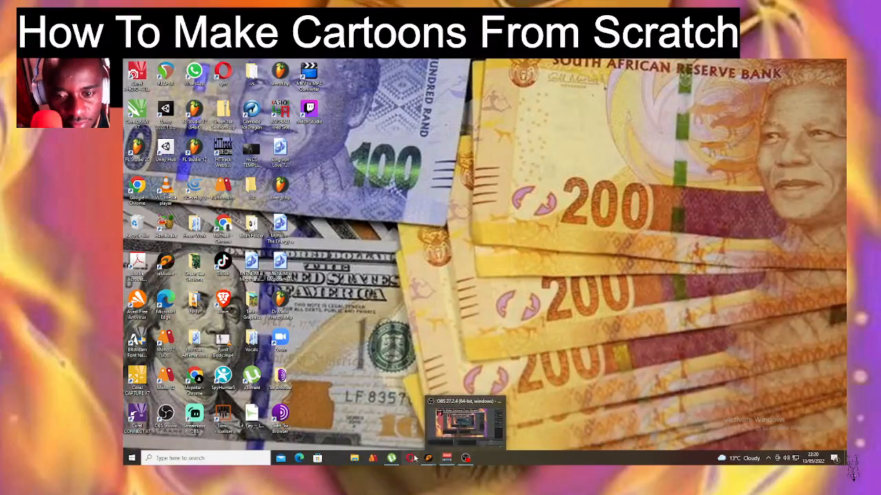
# - Restart Moho and reopen the most recent project, Tanaccaw3x.moho
pyautogui.click(376, 459)
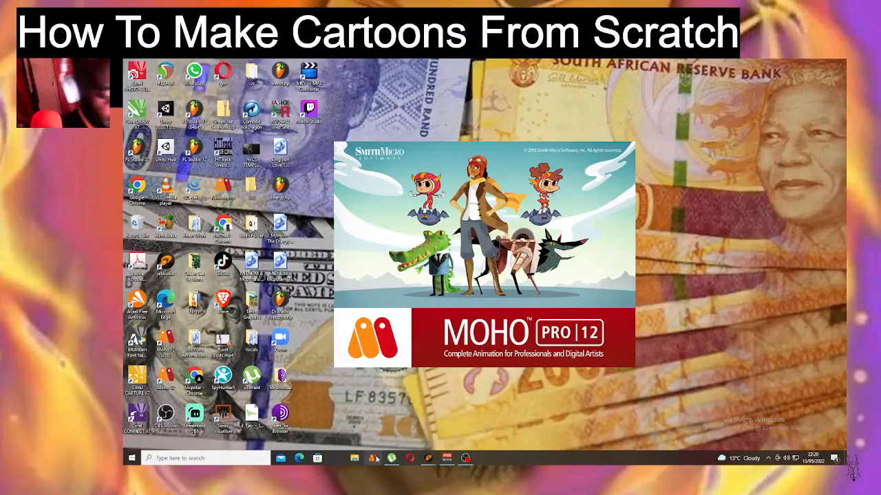
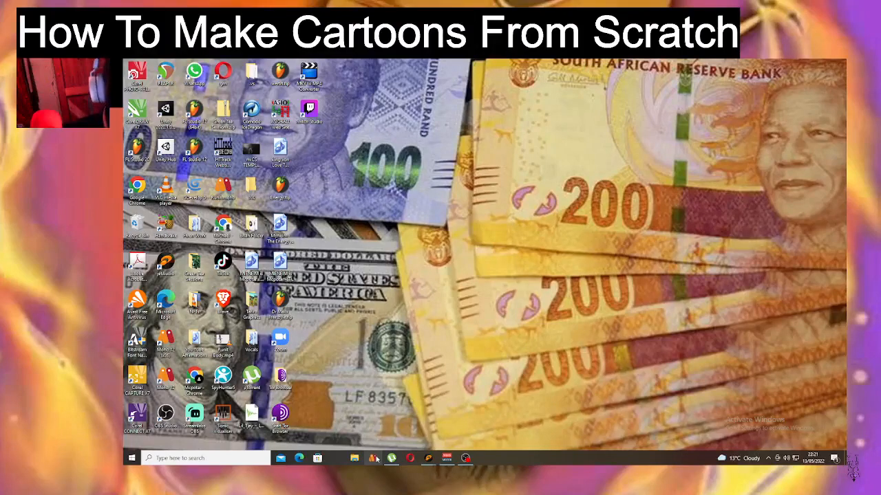
pyautogui.click(372, 458)
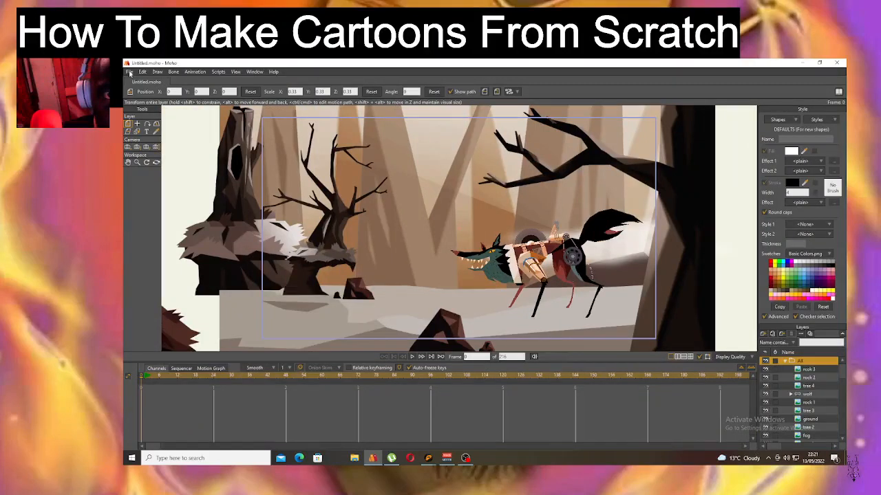
pyautogui.click(129, 73)
pyautogui.moveTo(207, 115)
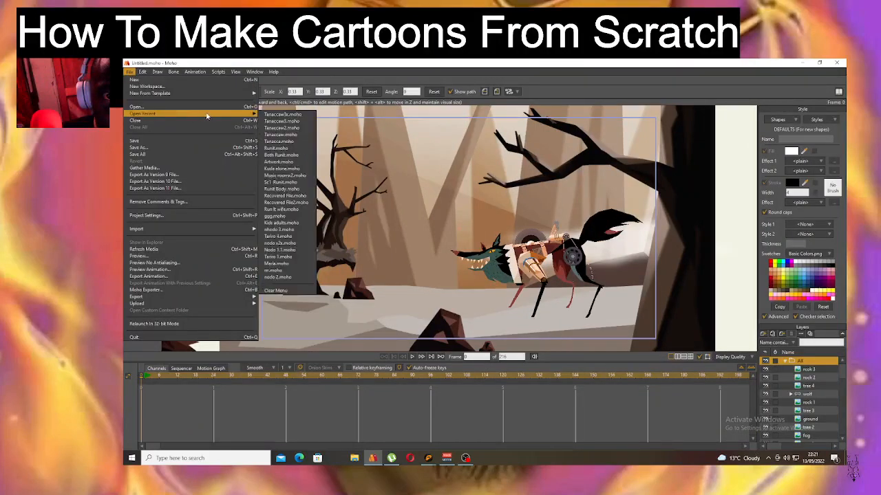
pyautogui.click(274, 115)
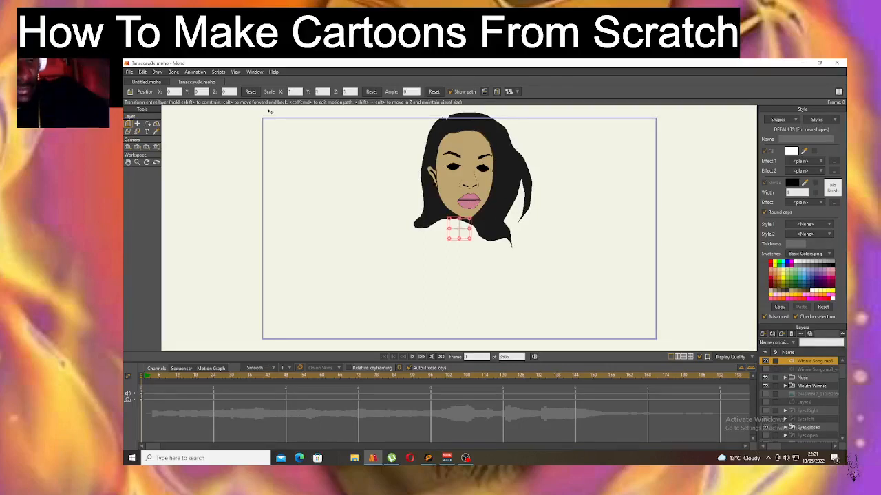
pyautogui.click(466, 458)
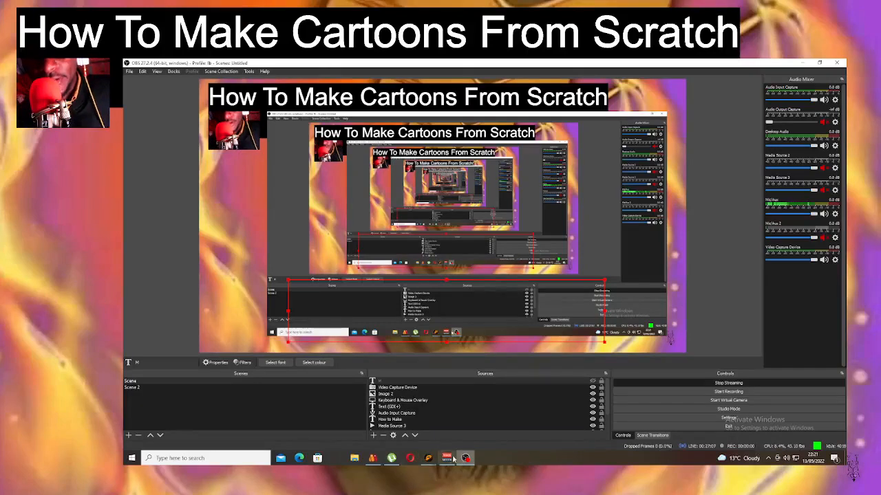
pyautogui.moveTo(437, 460)
pyautogui.click(372, 458)
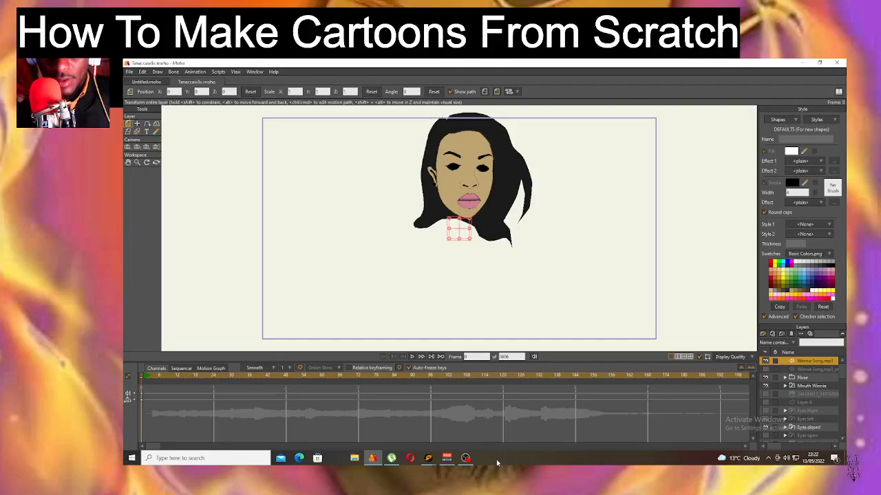
# - Close the µTorrent and jetAudio windows running in the background
pyautogui.moveTo(392, 458)
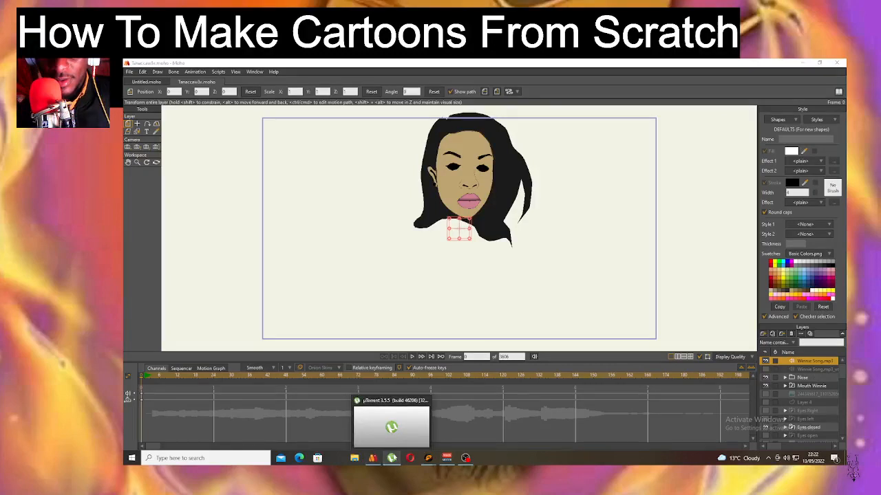
pyautogui.rightClick(392, 458)
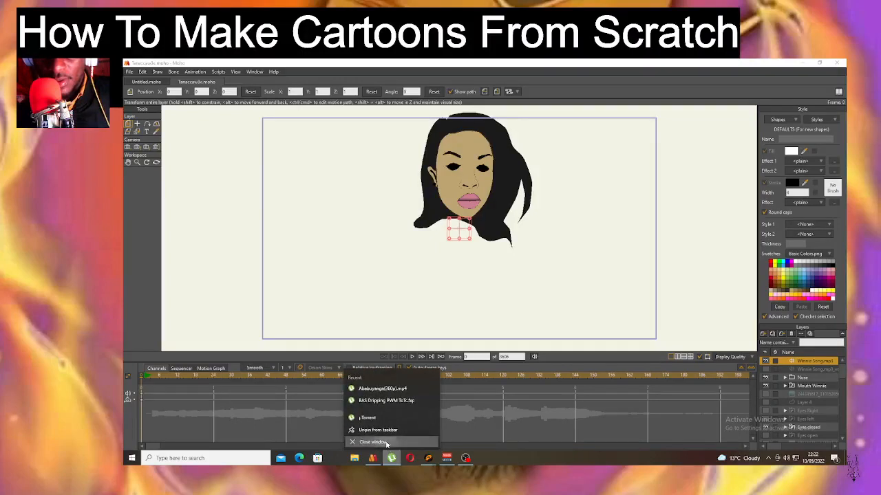
pyautogui.click(385, 442)
pyautogui.moveTo(428, 459)
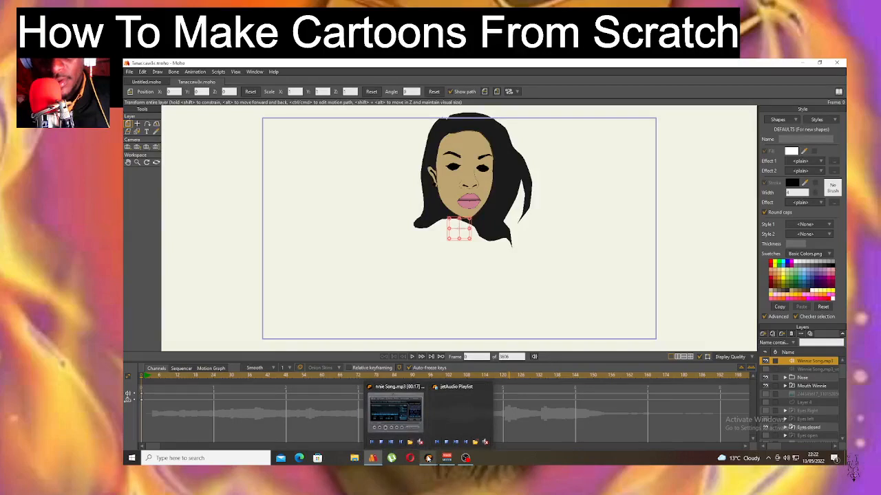
pyautogui.click(430, 459)
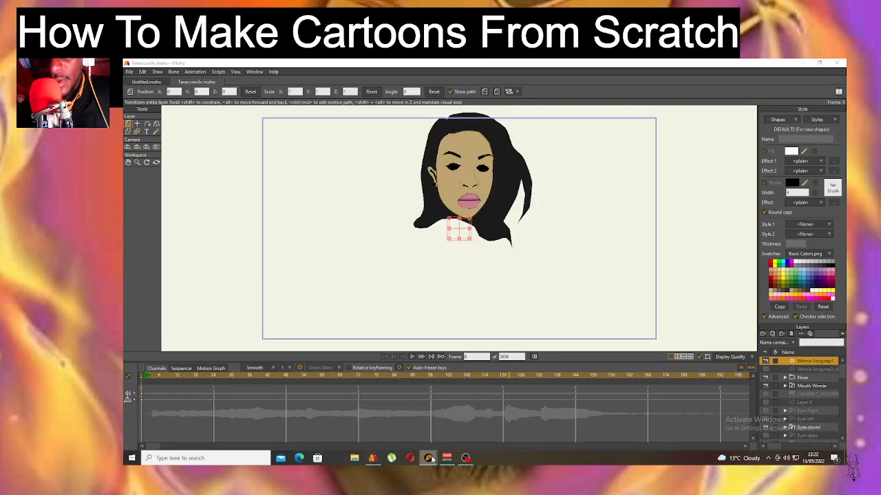
pyautogui.rightClick(429, 460)
pyautogui.click(429, 447)
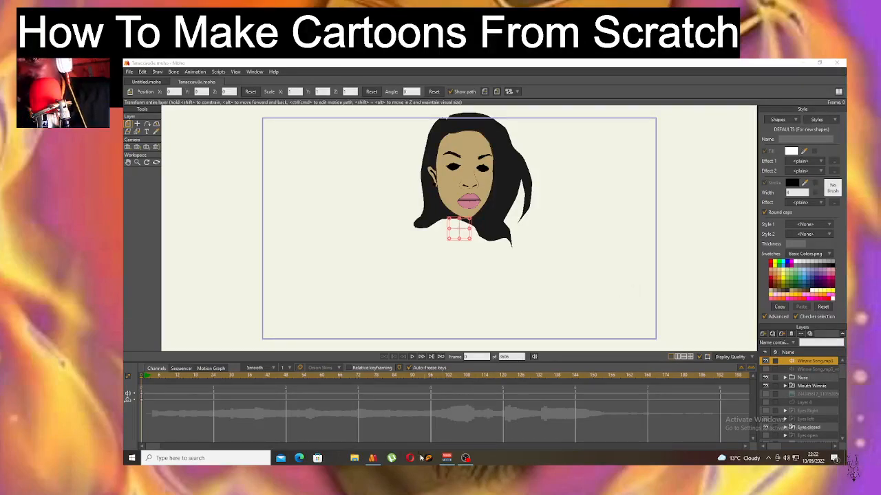
# - Switch to OBS and check the Text (GDI+) source by hiding it and showing it again
pyautogui.click(466, 459)
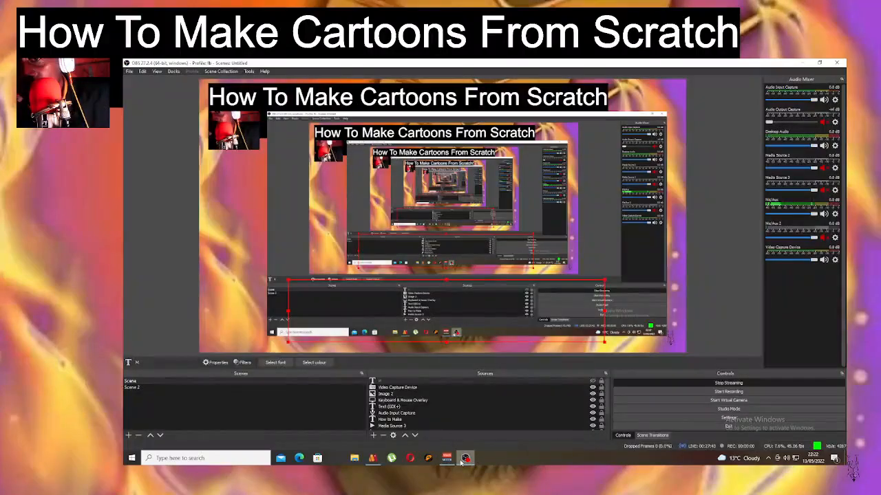
pyautogui.click(408, 401)
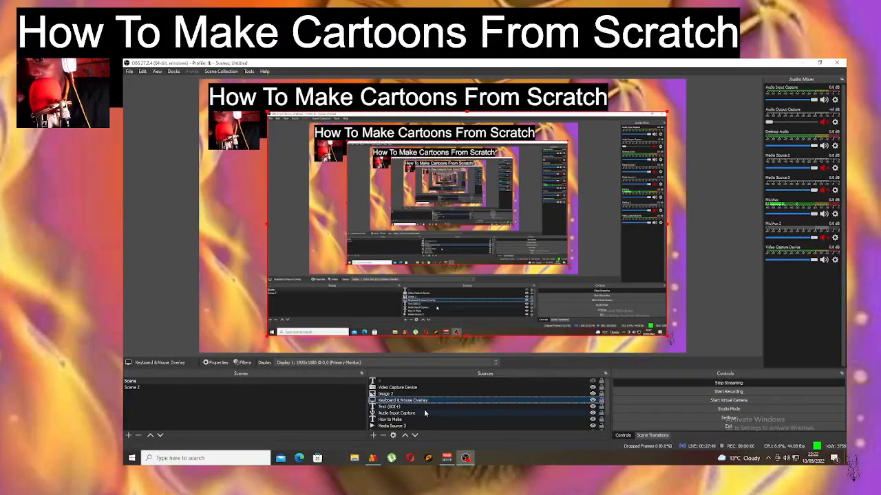
pyautogui.click(426, 407)
pyautogui.click(593, 407)
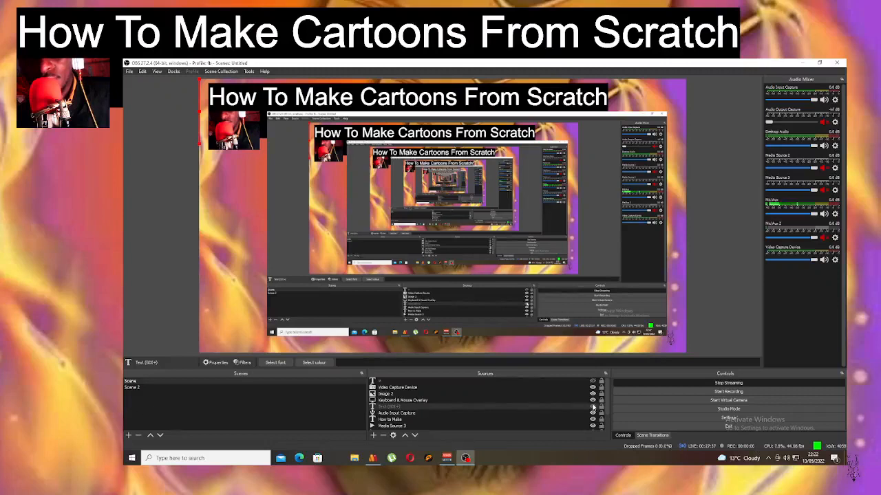
pyautogui.click(593, 406)
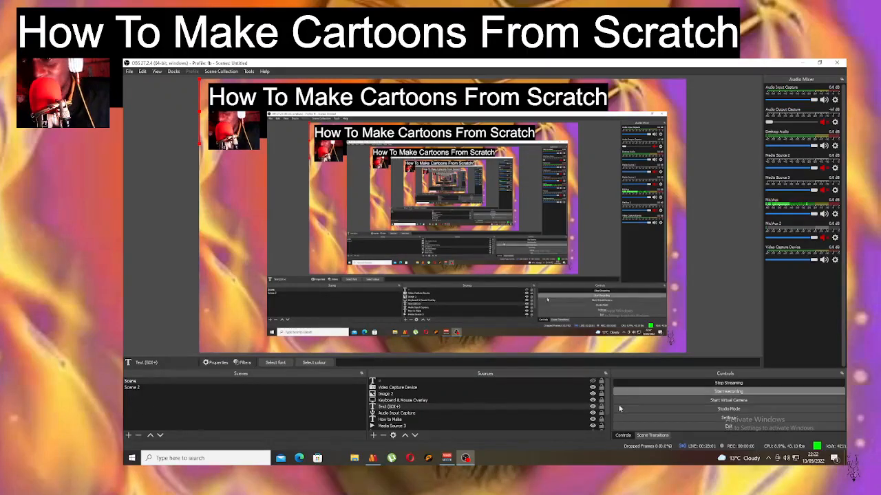
# - Hide the Media Source 2 and Media Source 3 sources in the OBS scene
pyautogui.scroll(-2, 604, 417)
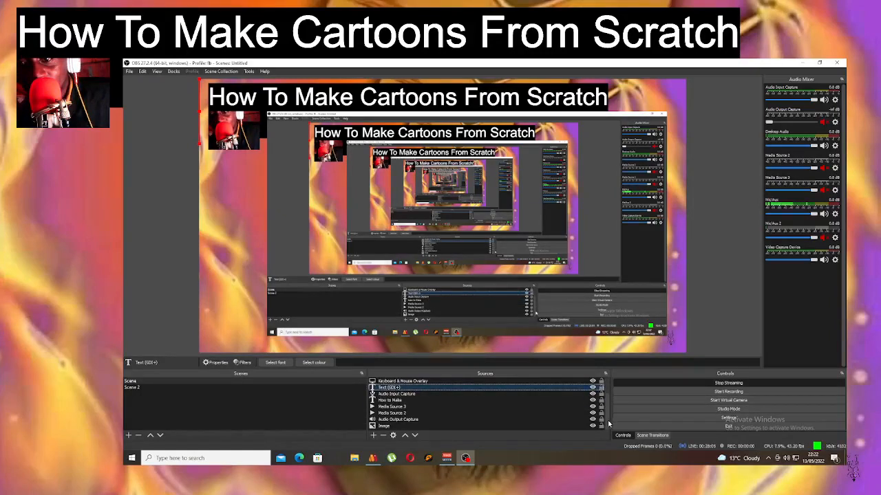
pyautogui.click(593, 414)
pyautogui.click(593, 413)
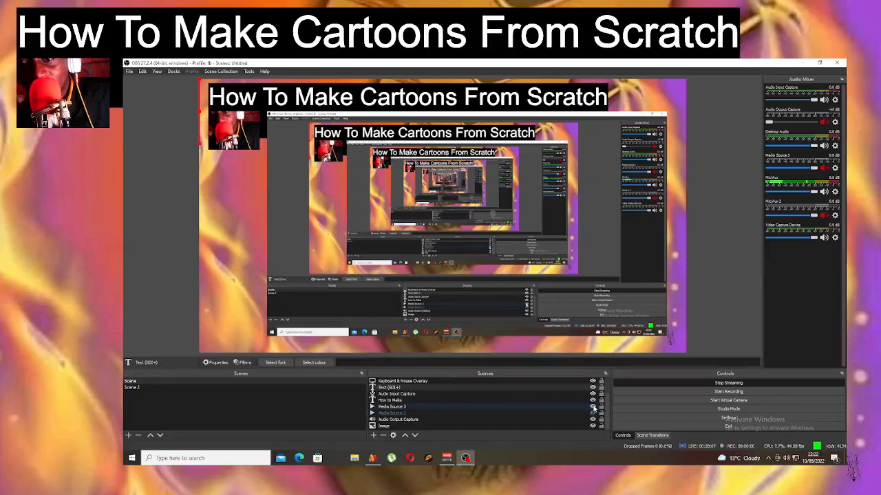
pyautogui.click(593, 407)
pyautogui.click(522, 426)
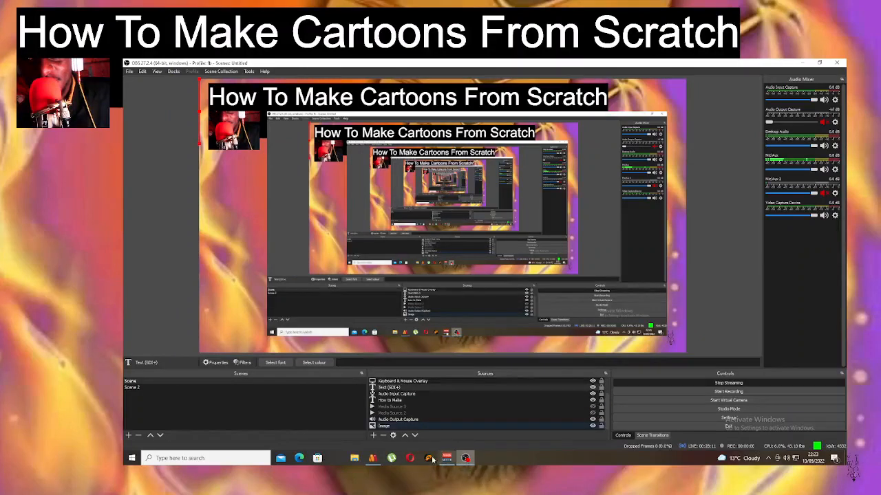
# - Return to Moho and make the Eyes Right, Eyes left and Eyes open layers visible alongside Eyes closed
pyautogui.click(374, 459)
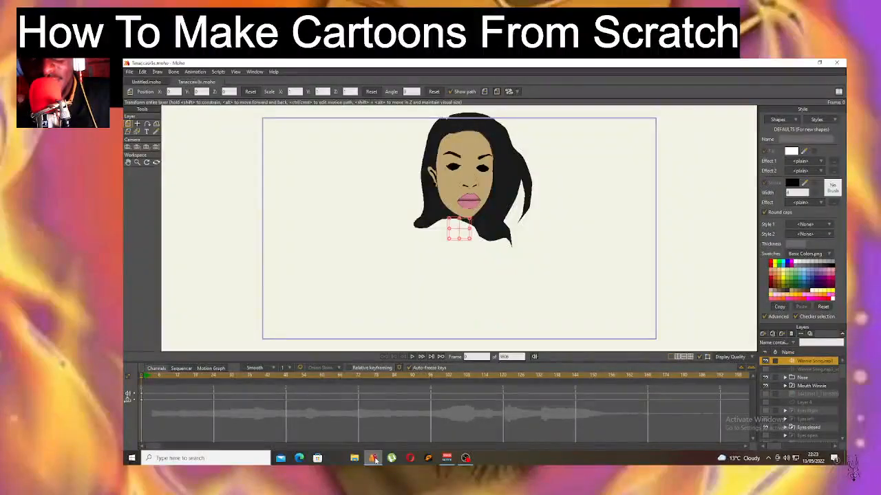
pyautogui.click(809, 388)
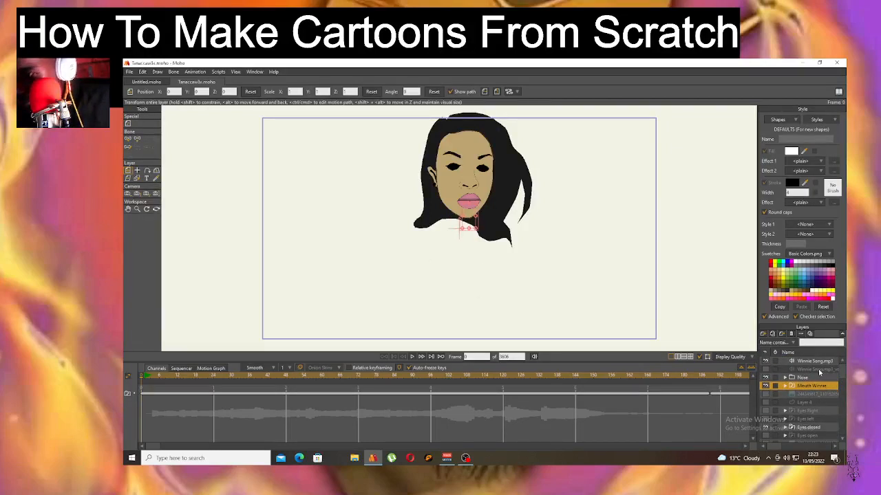
pyautogui.click(808, 429)
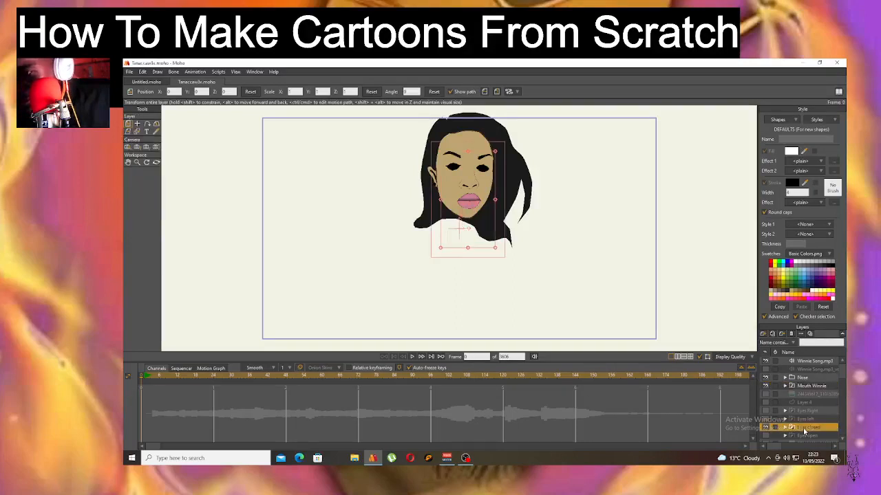
pyautogui.click(765, 427)
pyautogui.click(766, 419)
pyautogui.click(765, 411)
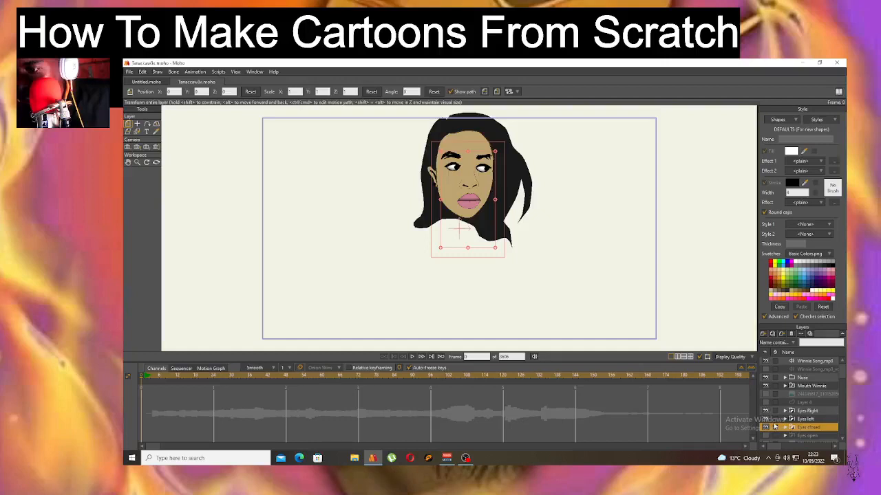
# - Select the Eyes open, Eyes closed, Eyes left and Eyes Right layers and put them together in a new group layer
pyautogui.moveTo(844, 378); pyautogui.dragTo(847, 410)
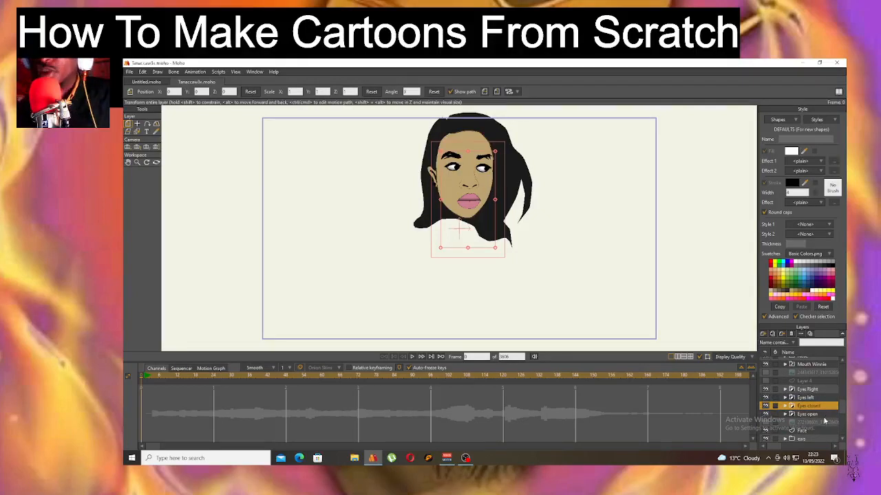
pyautogui.click(822, 416)
pyautogui.keyDown('shift'); pyautogui.click(819, 406); pyautogui.keyUp('shift')
pyautogui.keyDown('shift'); pyautogui.click(818, 398); pyautogui.keyUp('shift')
pyautogui.keyDown('shift'); pyautogui.click(817, 389); pyautogui.keyUp('shift')
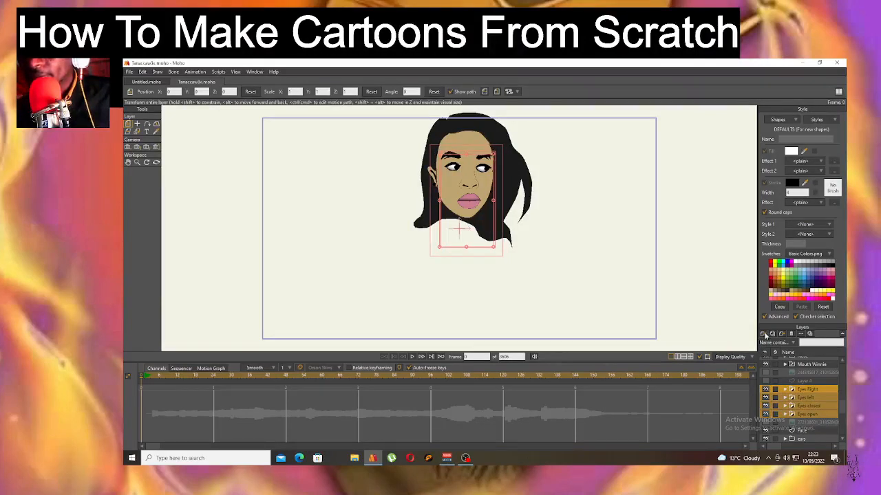
pyautogui.click(763, 333)
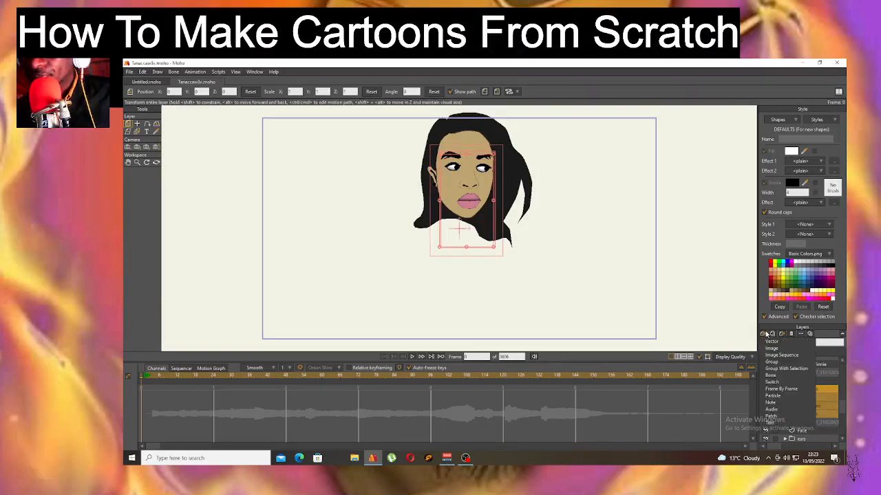
pyautogui.click(791, 369)
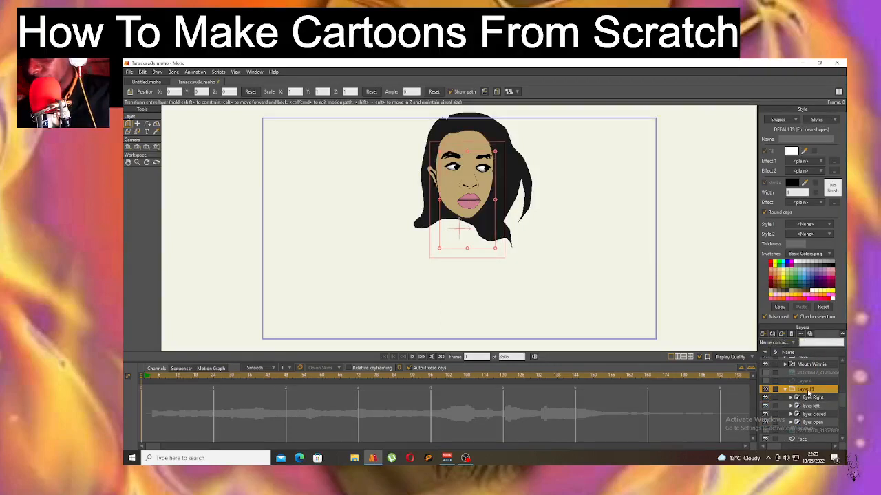
# - Rename the new group layer that holds the four eye layers as Eyes Winnie
pyautogui.doubleClick(807, 391)
pyautogui.write('Eyes Winnie')
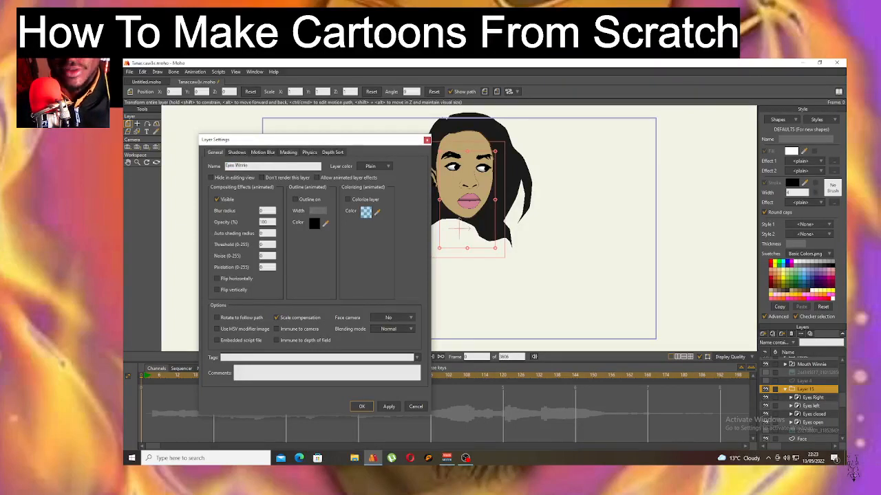
pyautogui.press('Return')
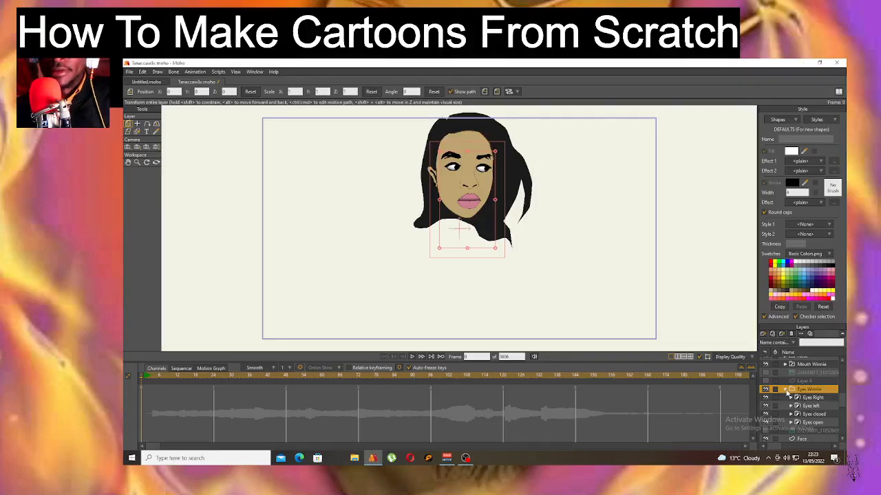
# - Collapse the Eyes Winnie group and convert it to a switch layer
pyautogui.click(787, 391)
pyautogui.rightClick(812, 405)
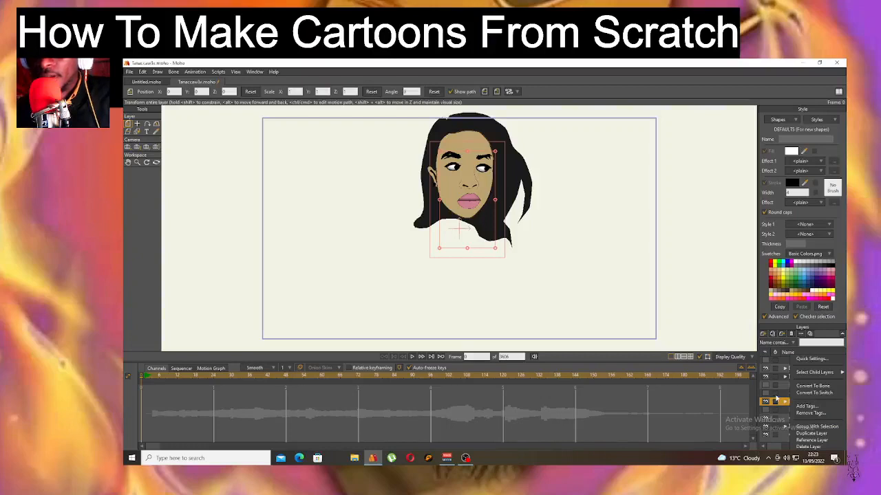
pyautogui.click(804, 392)
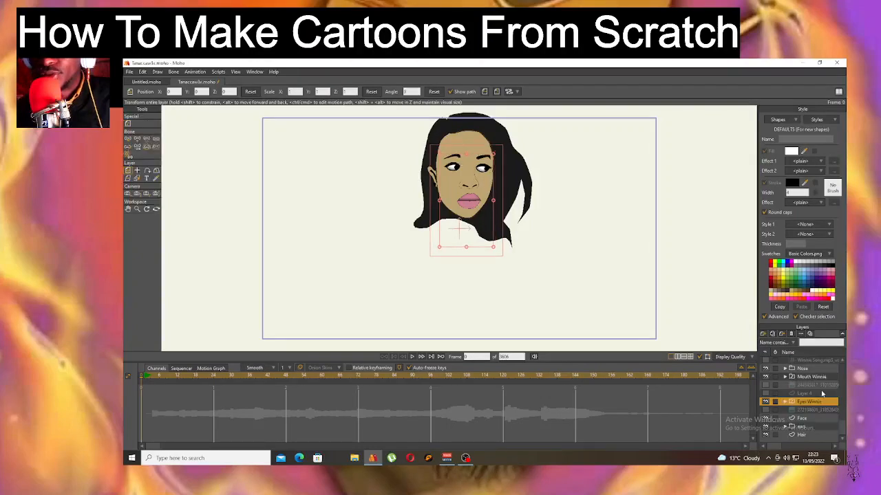
# - Test the Eyes Winnie switch layer by cycling through Eyes open, Eyes closed, Eyes left and Eyes Right, ending on Eyes open
pyautogui.rightClick(809, 394)
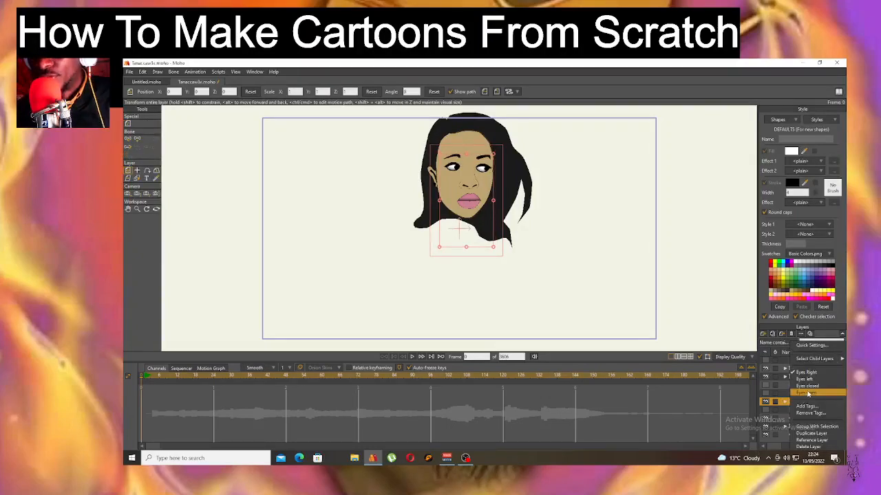
pyautogui.click(808, 394)
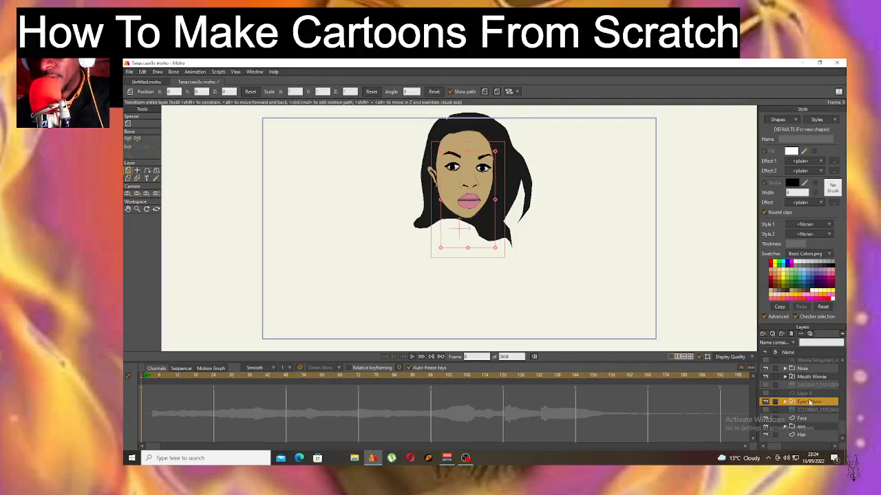
pyautogui.rightClick(809, 395)
pyautogui.click(808, 386)
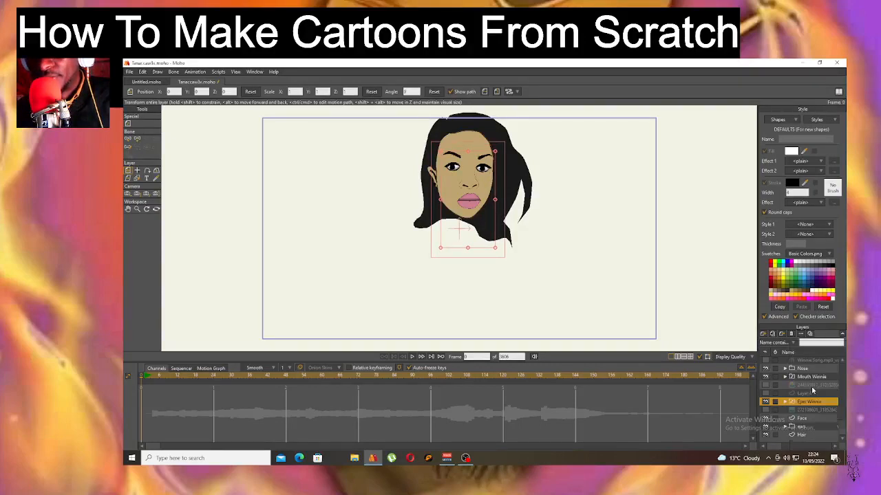
pyautogui.rightClick(809, 406)
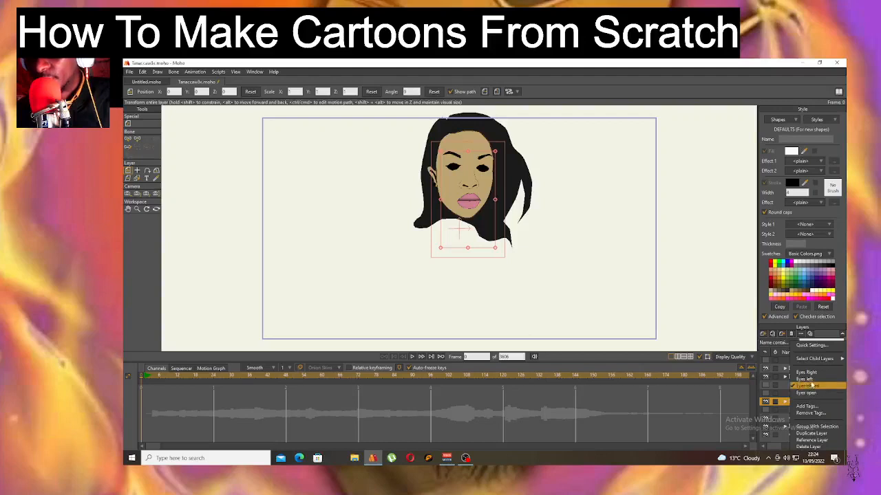
pyautogui.click(811, 380)
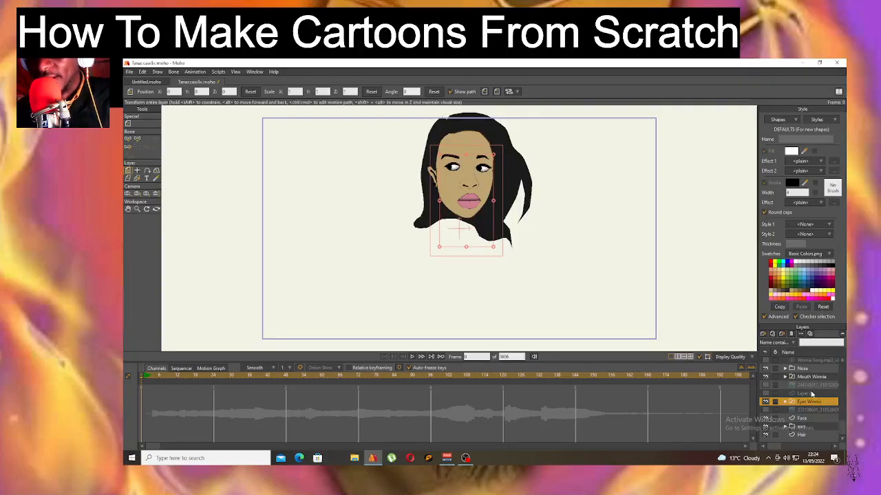
pyautogui.rightClick(810, 404)
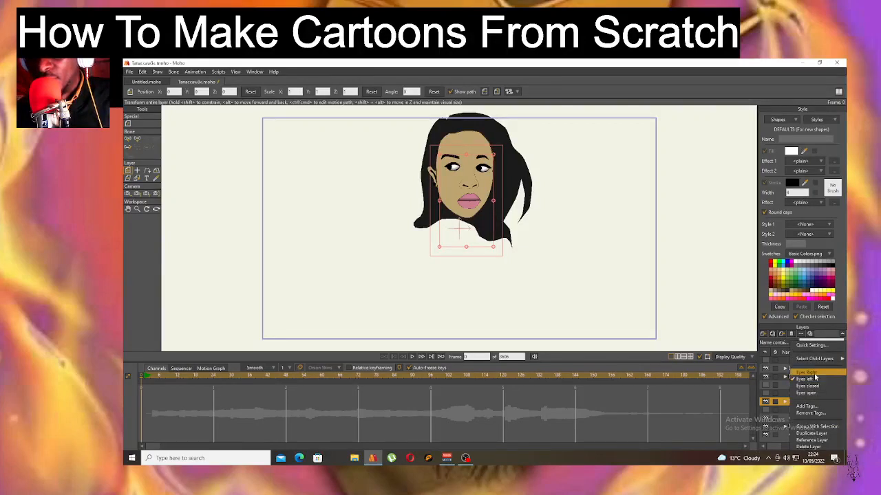
pyautogui.click(815, 379)
pyautogui.rightClick(818, 403)
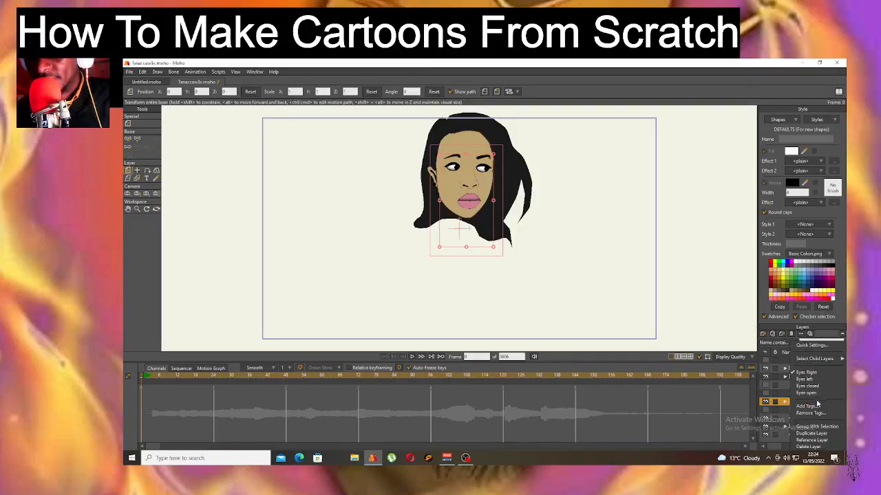
pyautogui.click(815, 392)
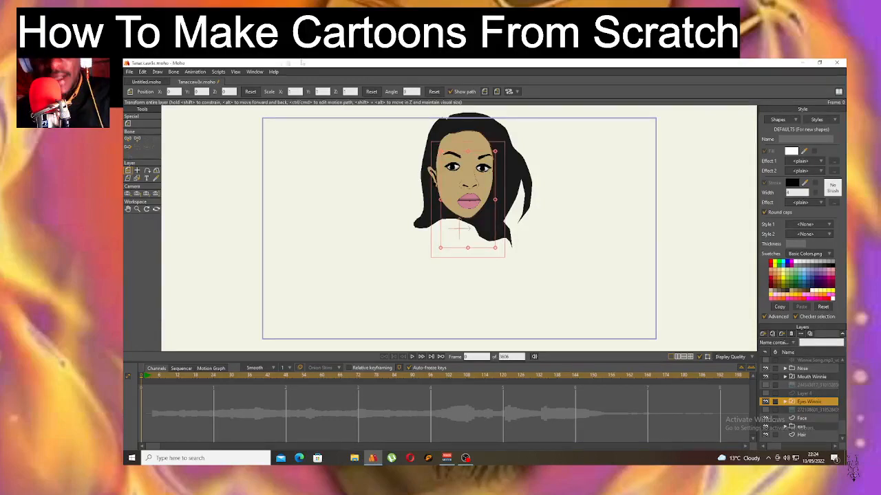
# - Show the Keyframe window docked beside the timeline
pyautogui.click(255, 71)
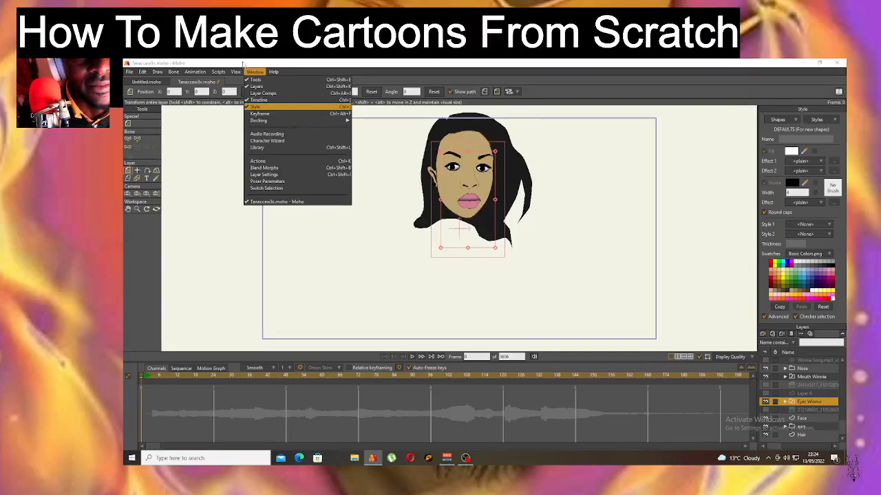
pyautogui.click(236, 74)
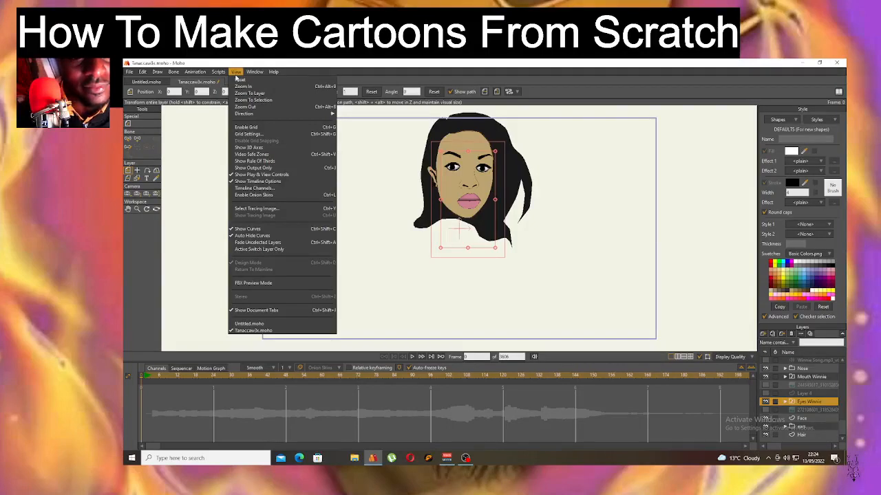
pyautogui.moveTo(256, 72)
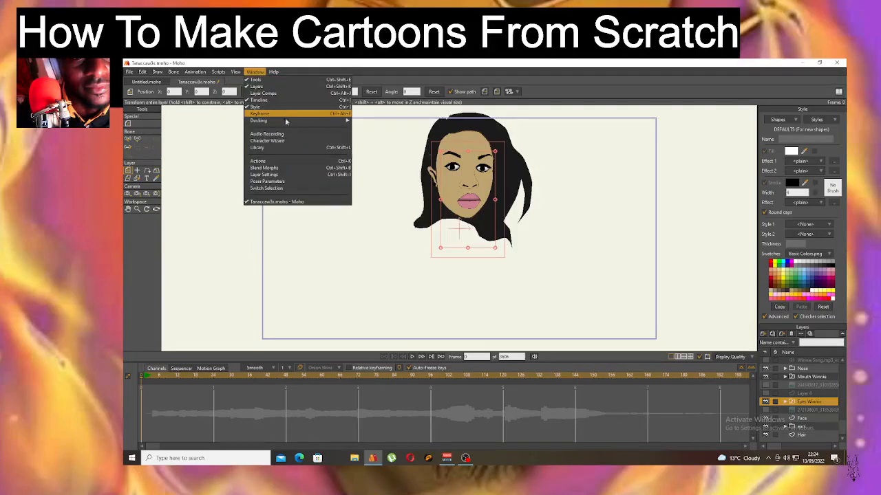
pyautogui.moveTo(287, 123)
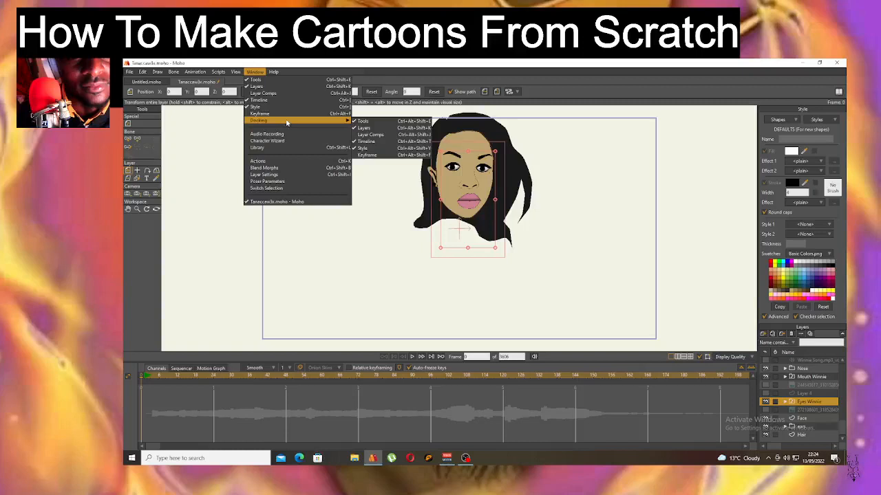
pyautogui.click(368, 154)
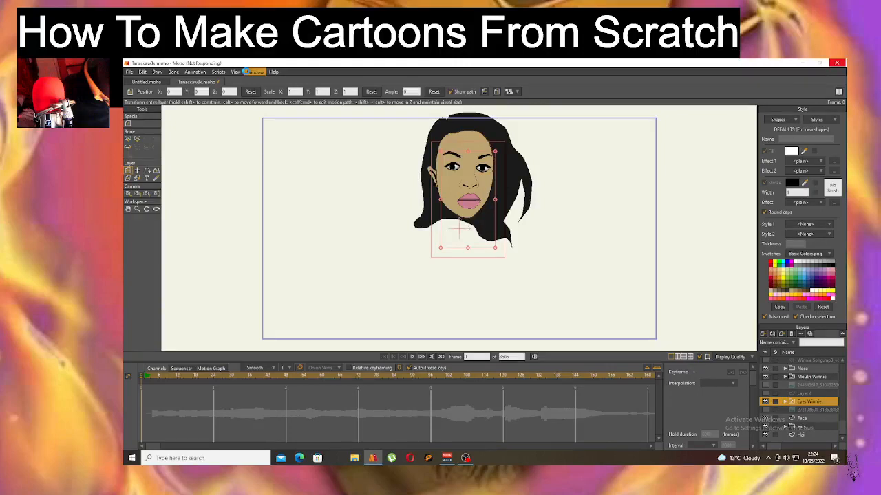
pyautogui.click(255, 72)
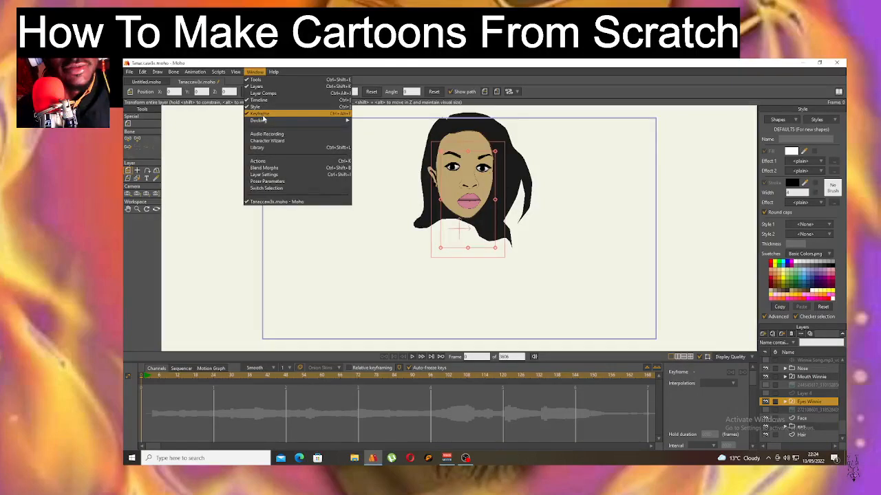
pyautogui.moveTo(268, 121)
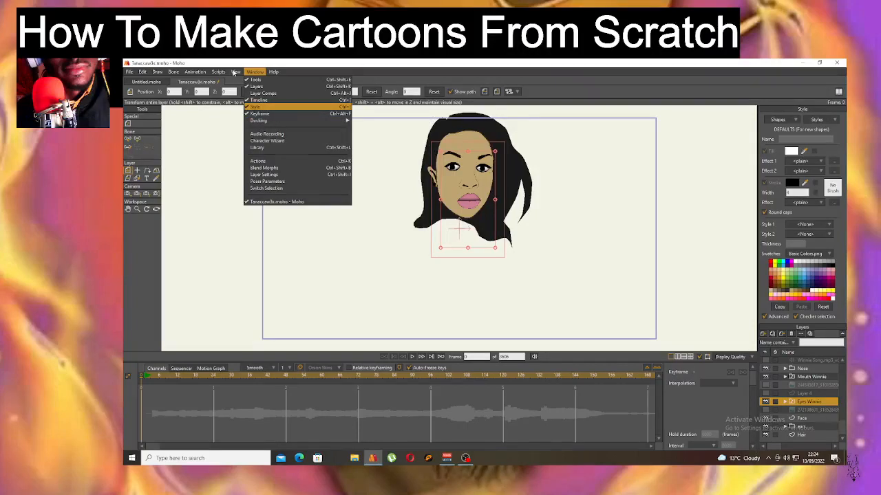
pyautogui.click(235, 73)
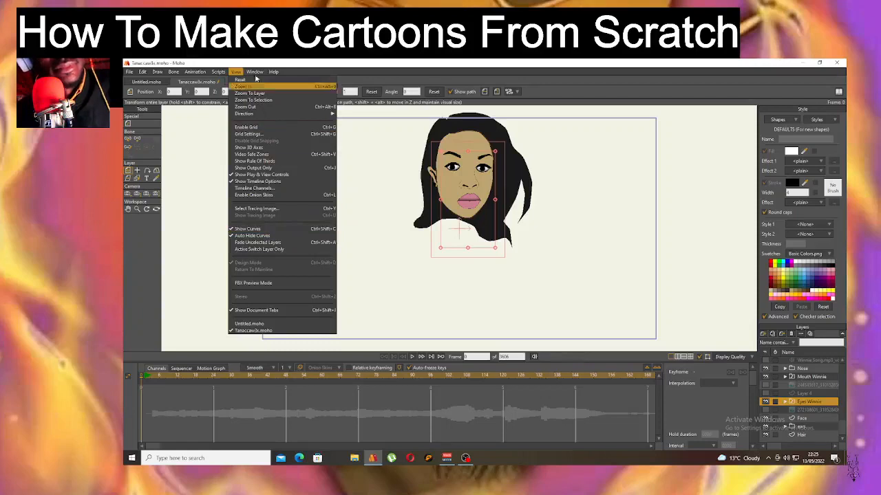
pyautogui.click(234, 73)
pyautogui.click(219, 72)
pyautogui.moveTo(193, 72)
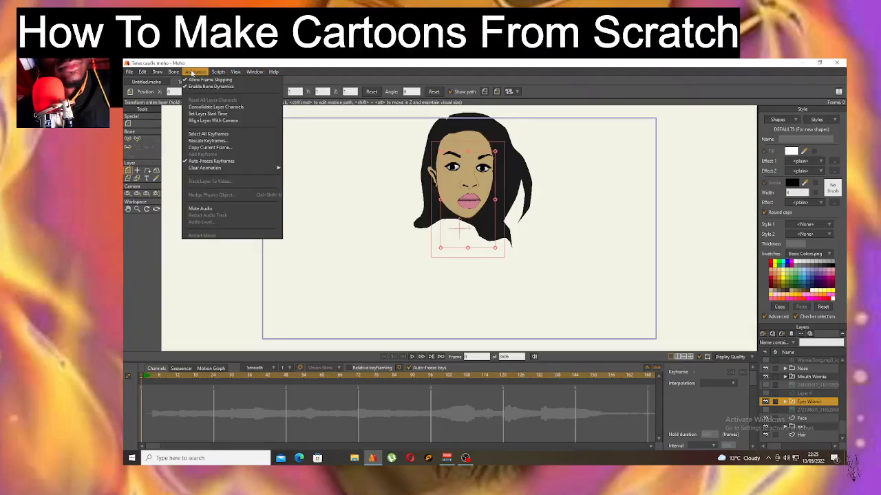
pyautogui.click(235, 72)
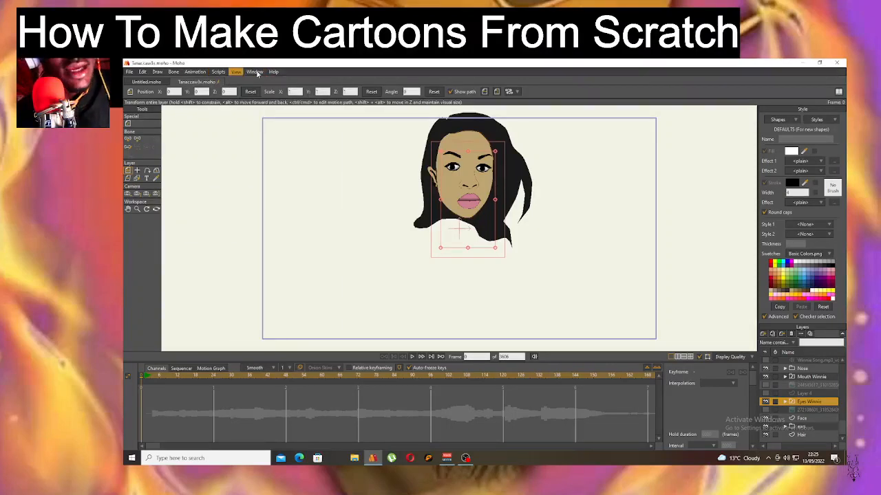
# - Open the Switch Selection window for Eyes Winnie, move it beside the woman's head and keep the eyes on Eyes open
pyautogui.click(256, 72)
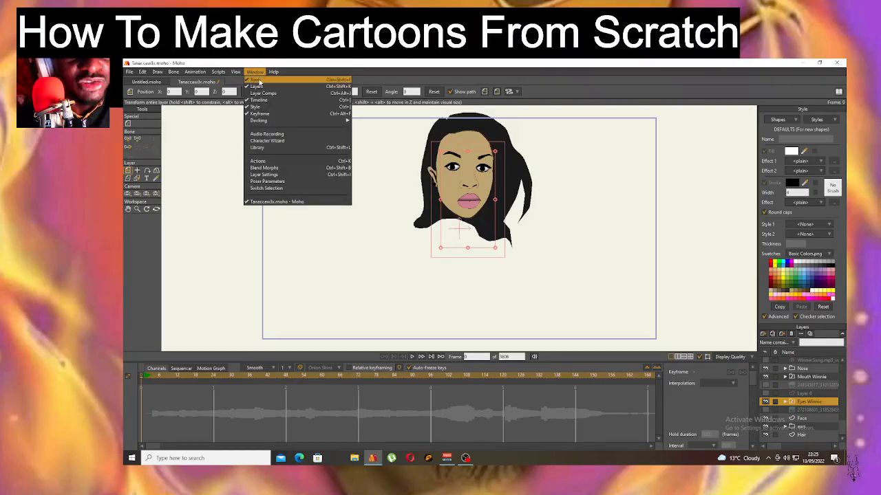
pyautogui.click(278, 189)
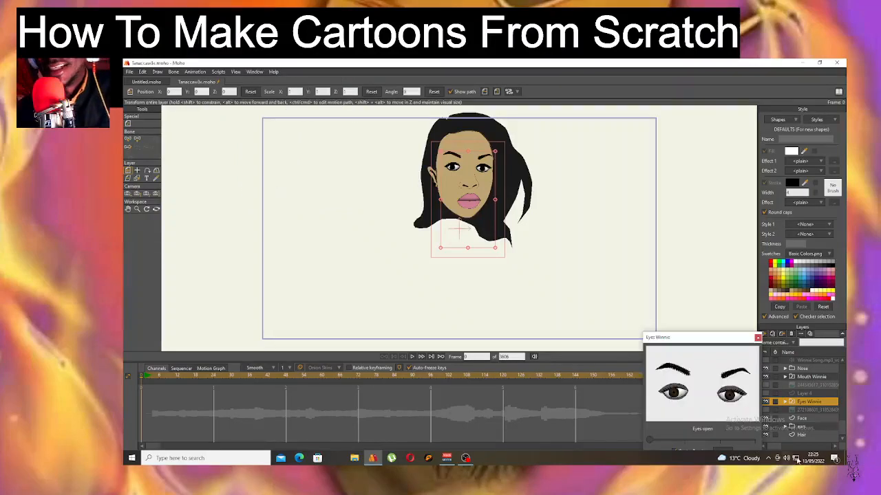
pyautogui.moveTo(728, 335); pyautogui.dragTo(678, 136)
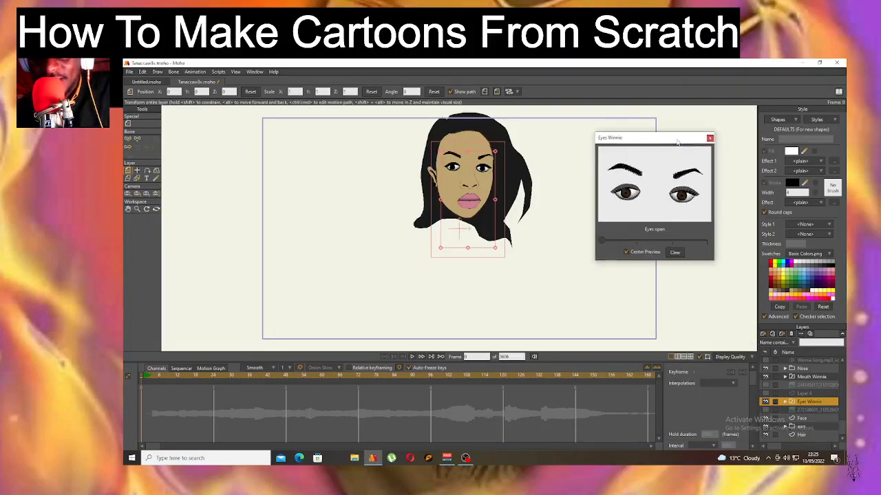
pyautogui.moveTo(603, 242); pyautogui.dragTo(550, 246)
# - Select the Mouth Winnie layer and set its mouth shape to rest in the Switch Selection window
pyautogui.click(819, 377)
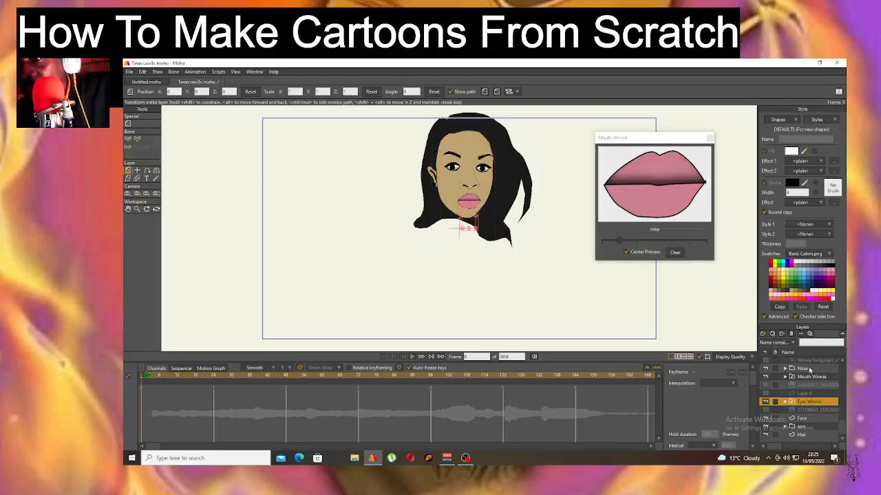
pyautogui.click(626, 245)
pyautogui.moveTo(625, 241); pyautogui.dragTo(563, 247)
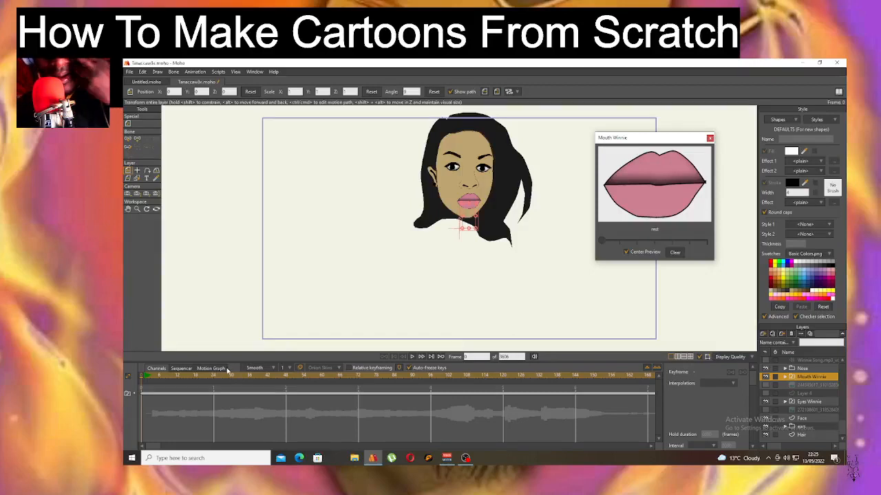
# - In the Mouth Winnie layer settings, set the switch audio sync source to Winnie Song.mp3_vocals.mp3 and apply it
pyautogui.click(812, 378)
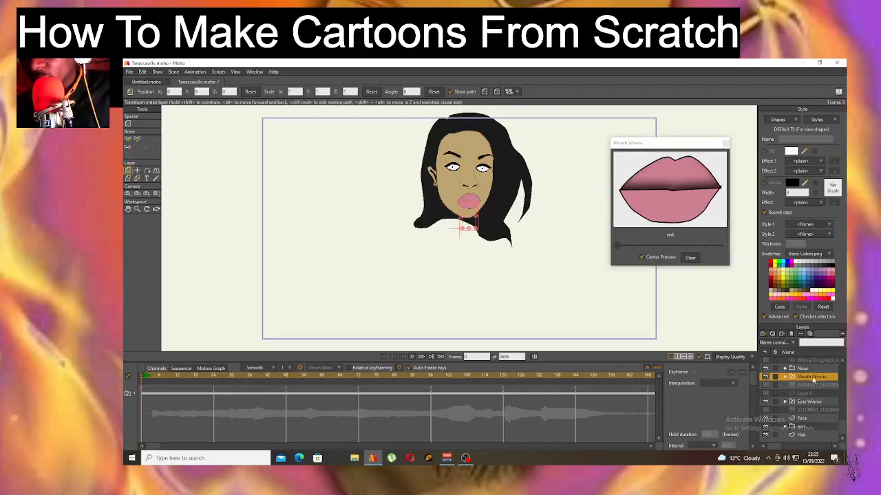
pyautogui.doubleClick(813, 377)
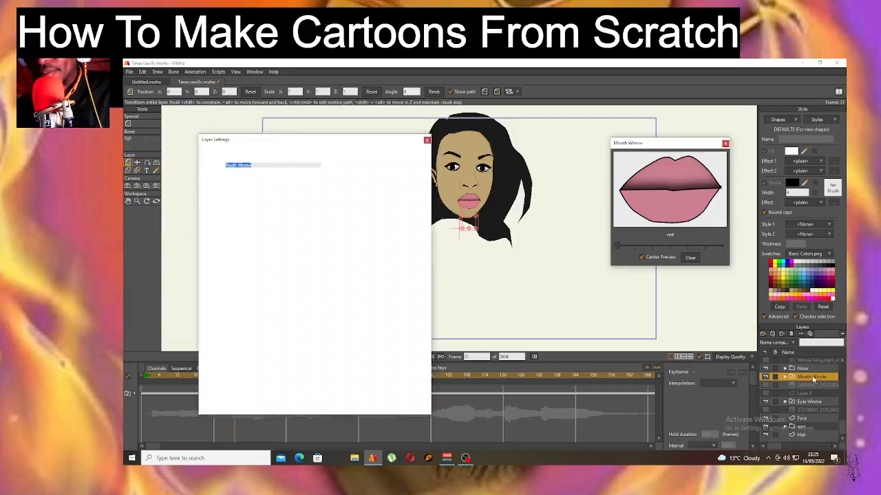
pyautogui.click(302, 152)
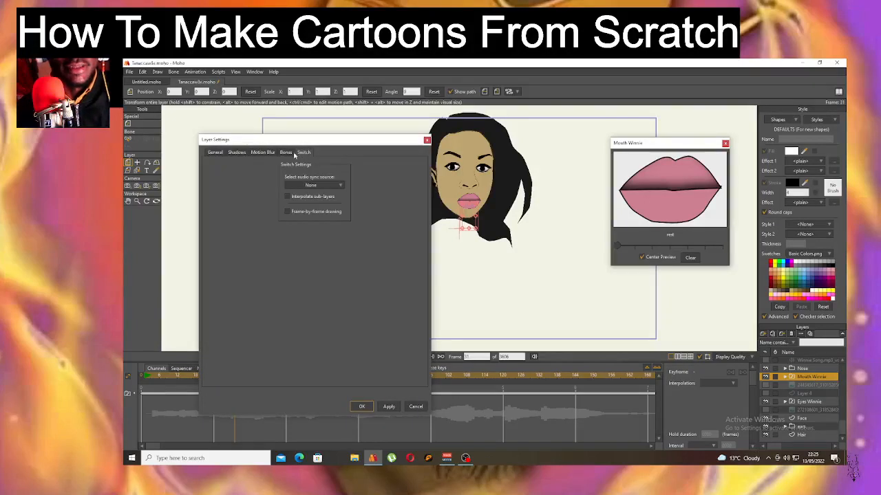
pyautogui.click(332, 185)
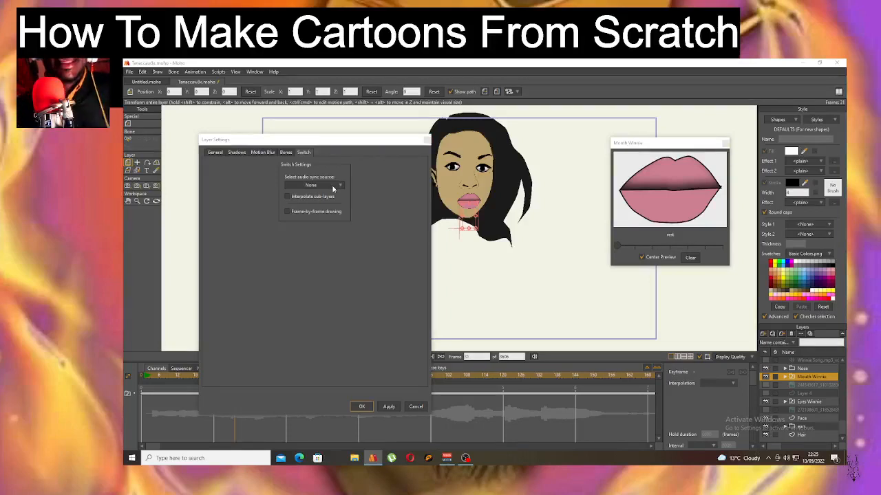
pyautogui.click(333, 185)
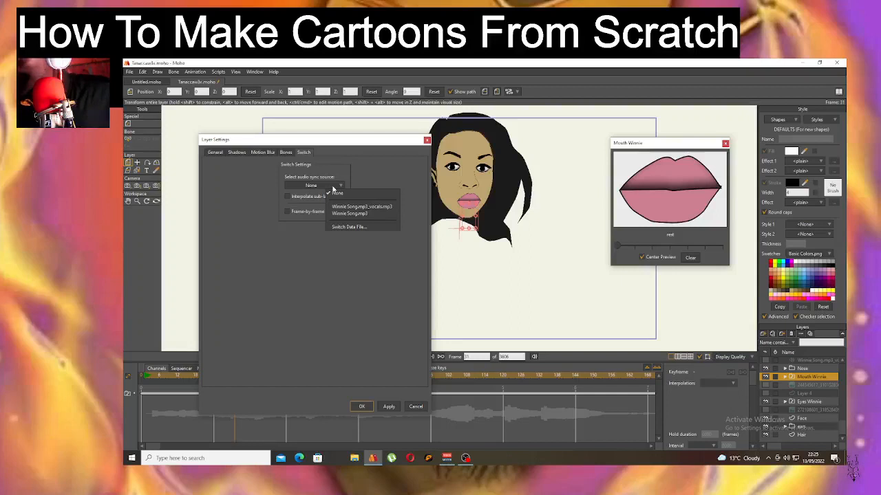
pyautogui.click(363, 208)
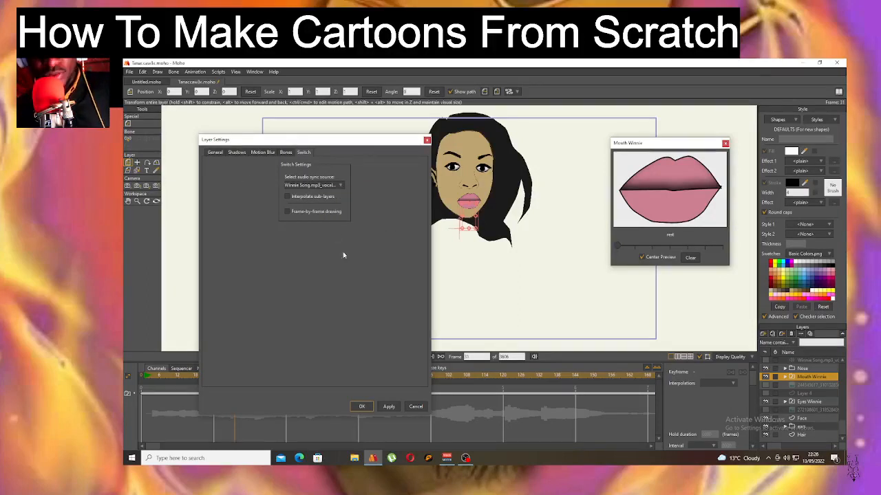
pyautogui.click(390, 407)
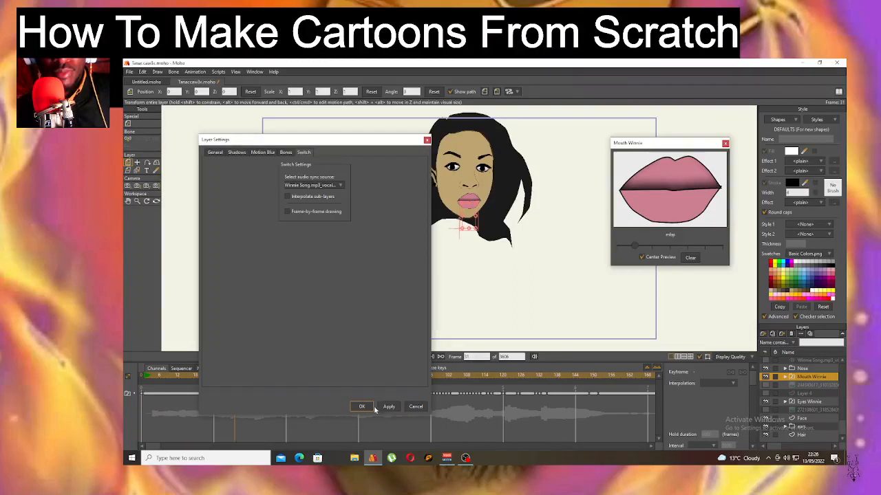
pyautogui.click(363, 406)
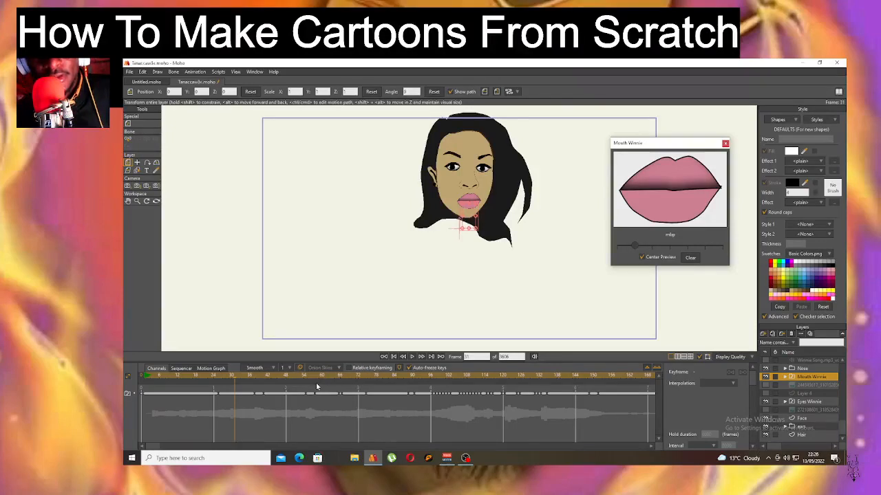
# - Stop playback and delete the Mouth Winnie switch keyframes over the intro, from frame 1 to about frame 95
pyautogui.press('space')
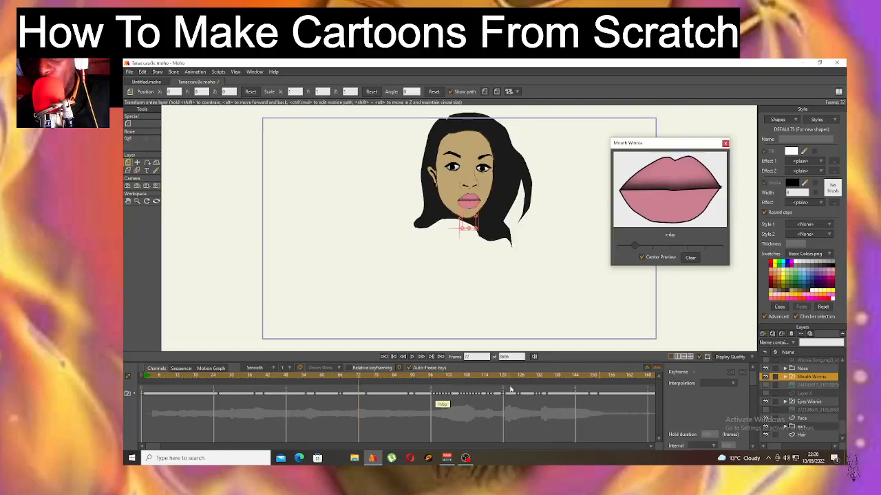
pyautogui.moveTo(426, 438); pyautogui.dragTo(125, 371)
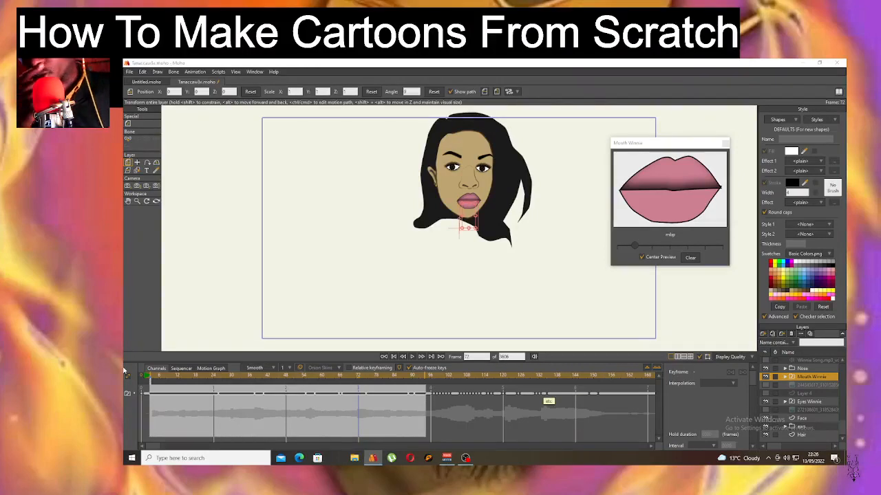
pyautogui.moveTo(124, 371); pyautogui.dragTo(124, 371)
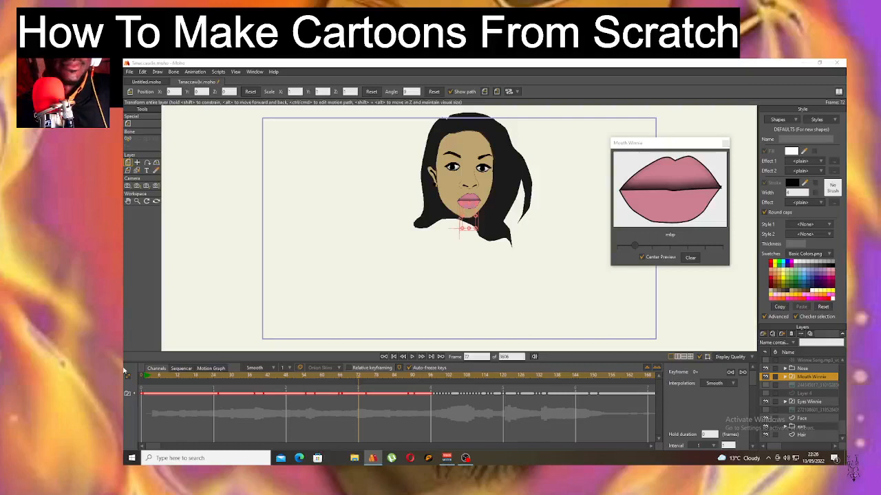
pyautogui.click(159, 72)
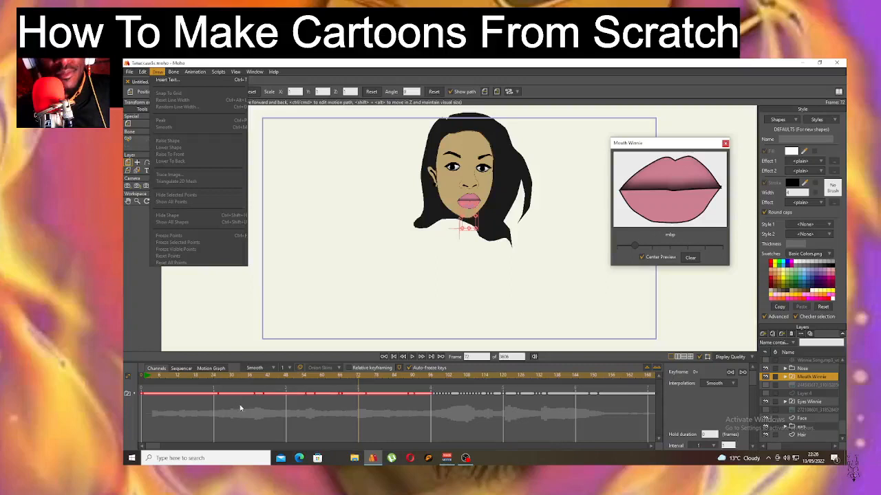
pyautogui.click(276, 415)
pyautogui.moveTo(420, 413); pyautogui.dragTo(194, 380)
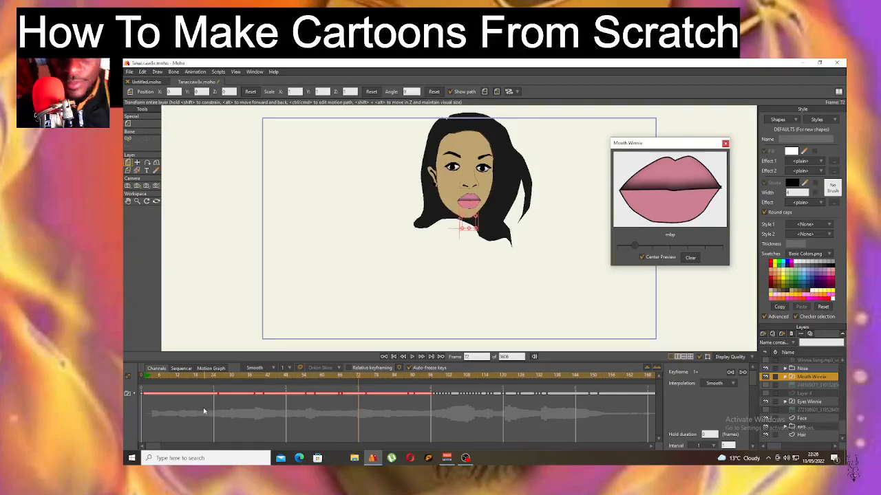
pyautogui.press('Delete')
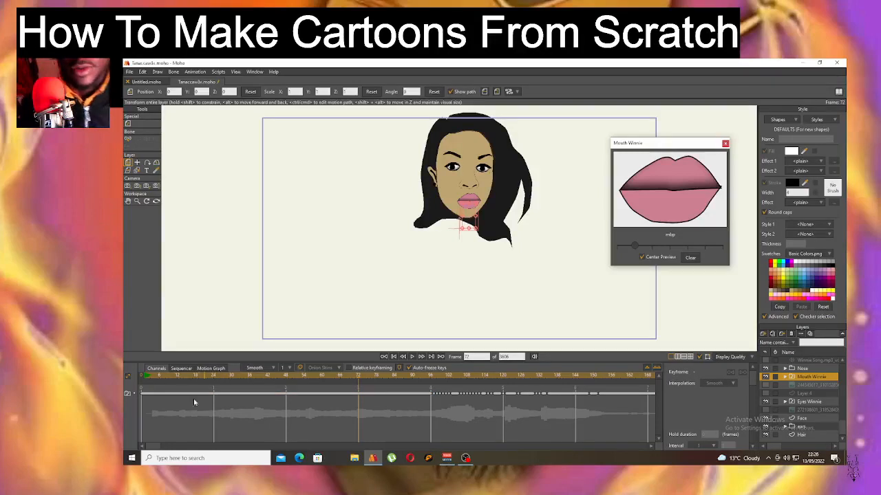
# - Play the animation from frame 0 to check the mouth movement and rewind to the start
pyautogui.moveTo(169, 375); pyautogui.dragTo(129, 375)
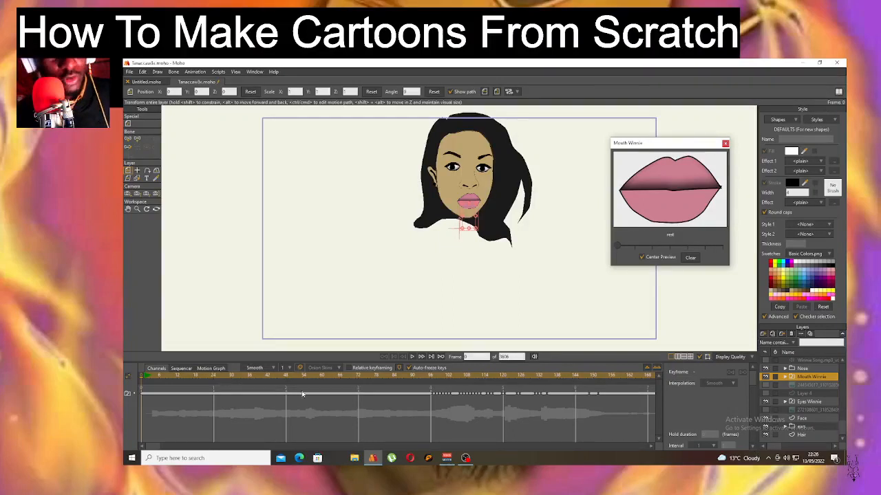
pyautogui.click(414, 357)
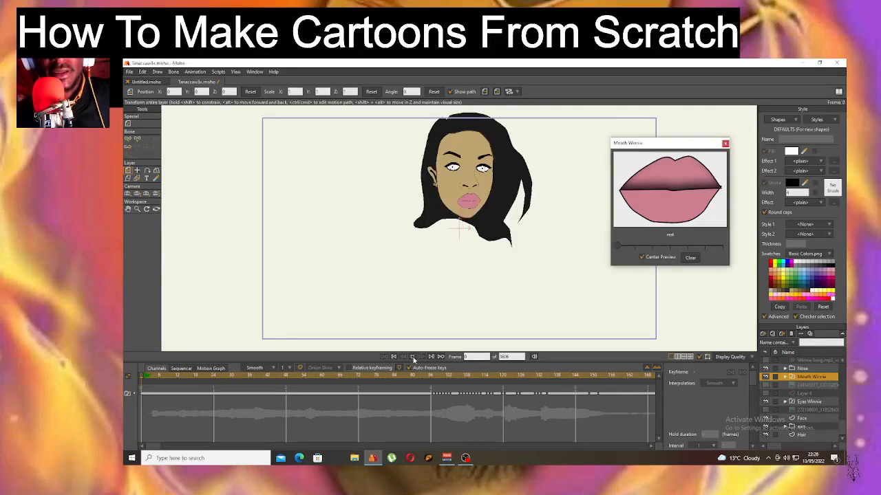
pyautogui.click(413, 357)
pyautogui.click(413, 357)
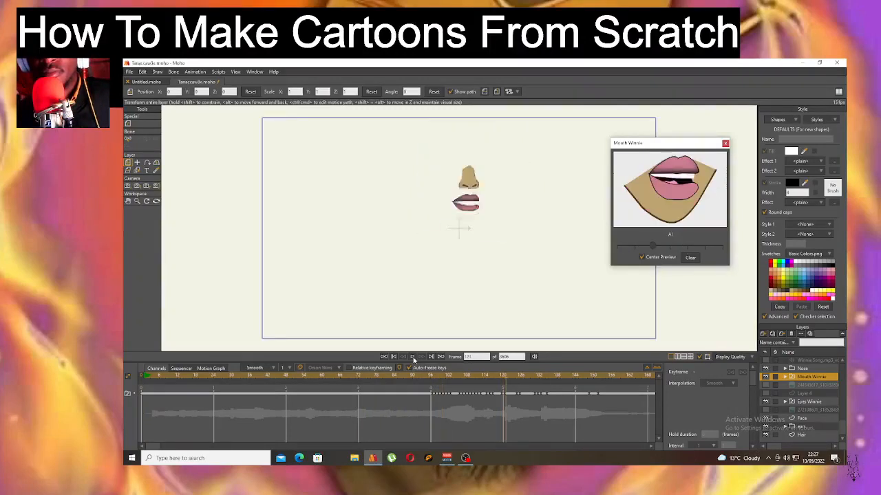
pyautogui.click(412, 357)
pyautogui.click(395, 357)
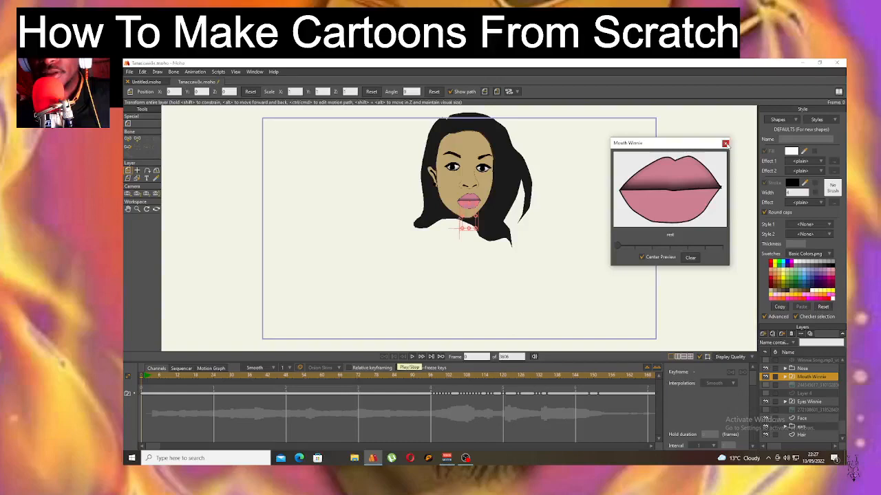
# - Close the Mouth Winnie switch selection window, replay the lip-sync from the beginning and return to frame 0
pyautogui.click(725, 144)
pyautogui.click(411, 357)
pyautogui.click(410, 357)
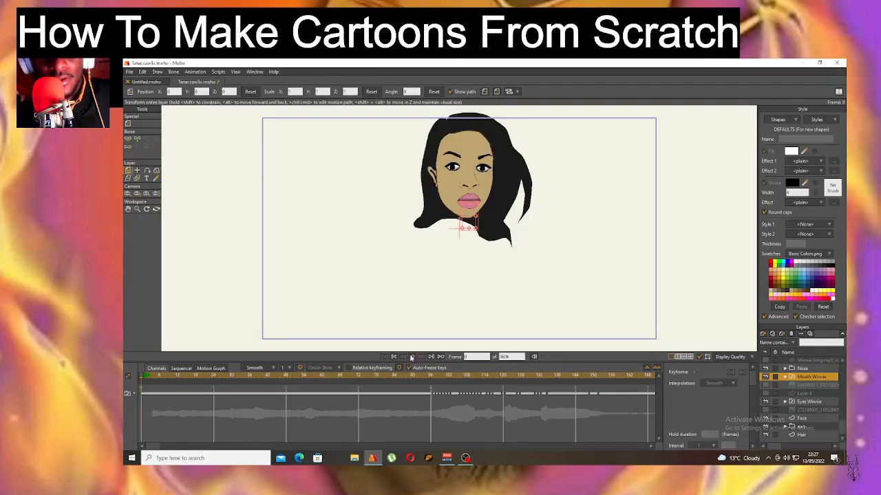
pyautogui.click(411, 357)
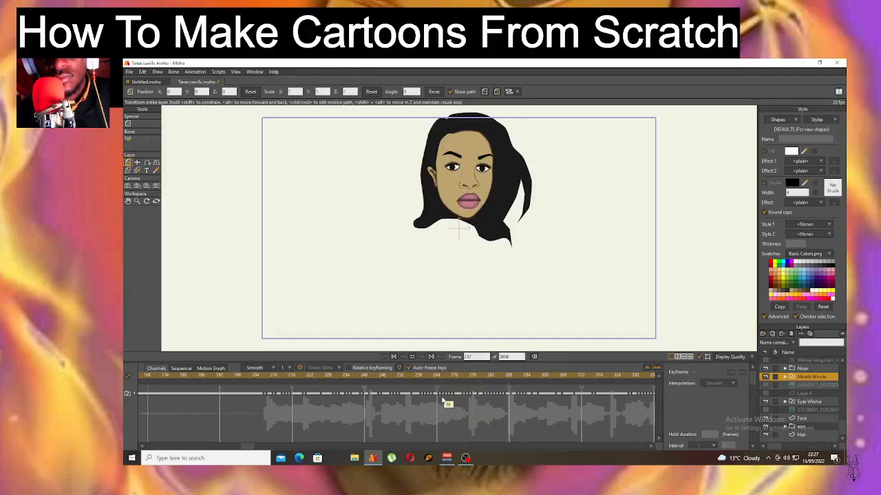
pyautogui.click(413, 359)
pyautogui.click(393, 356)
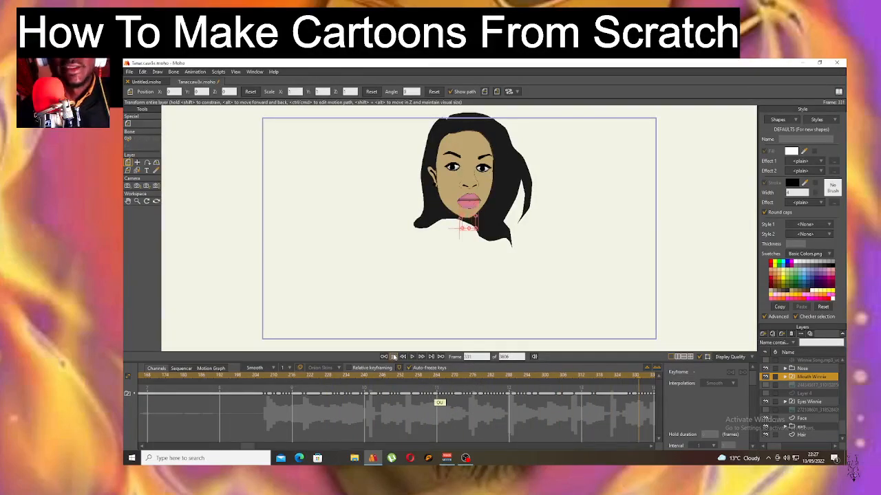
pyautogui.click(393, 356)
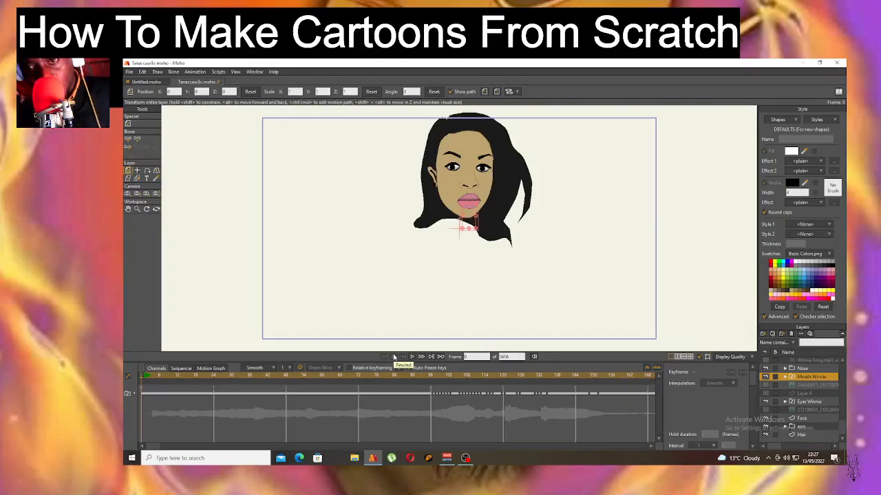
# - On the Eyes Winnie layer, switch the eyes to Eyes closed at frame 93
pyautogui.click(810, 401)
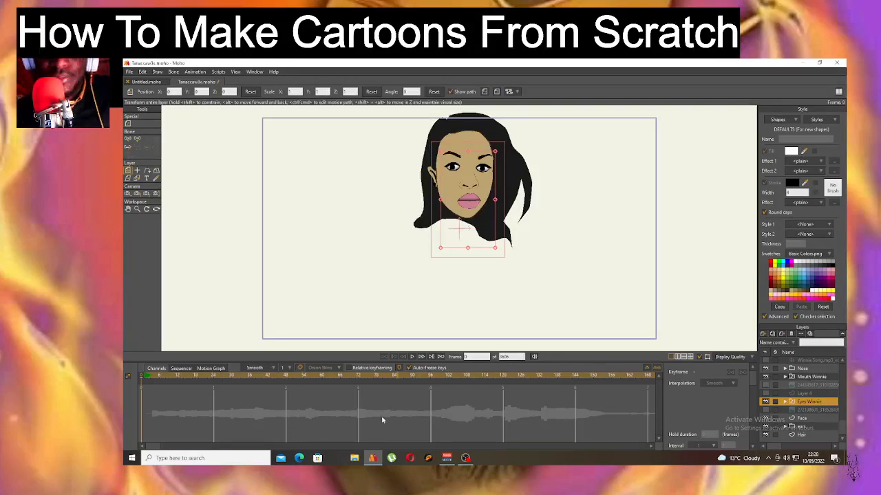
pyautogui.moveTo(236, 373); pyautogui.dragTo(344, 385)
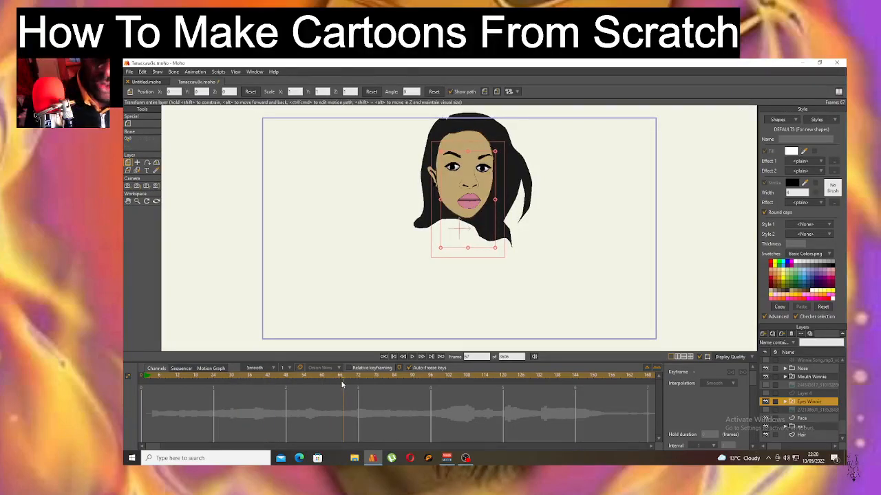
pyautogui.moveTo(341, 379); pyautogui.dragTo(423, 389)
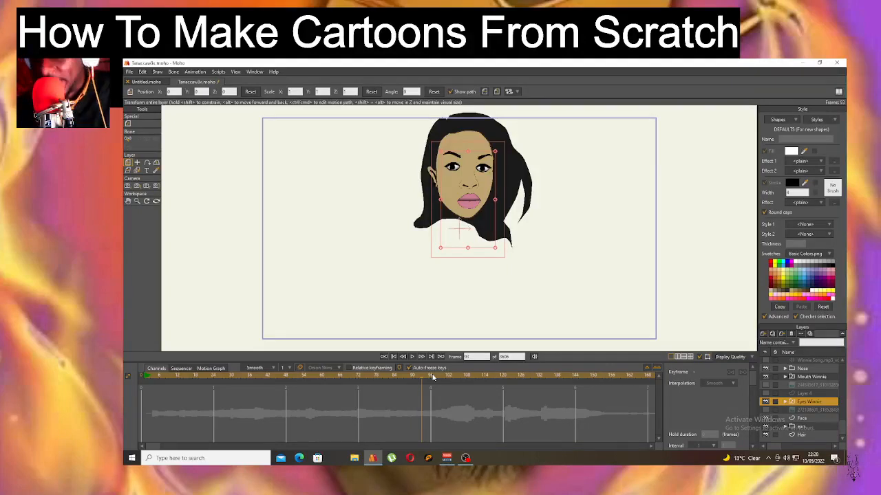
pyautogui.rightClick(814, 402)
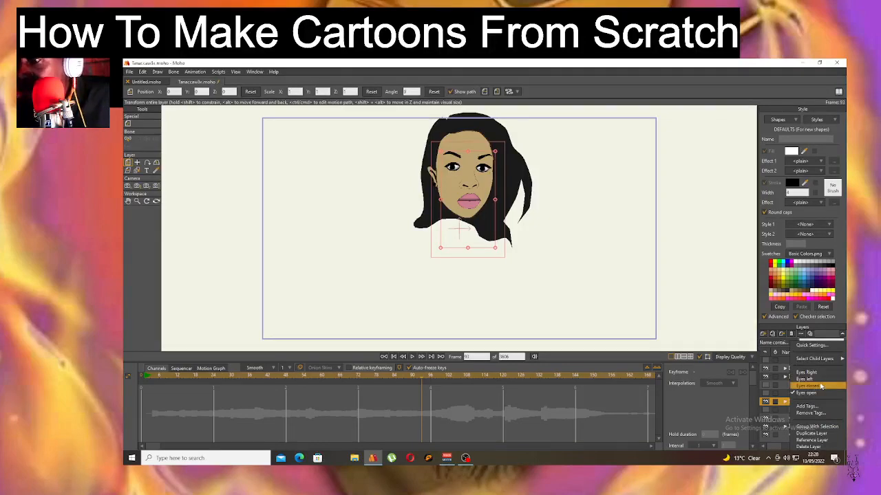
pyautogui.click(820, 387)
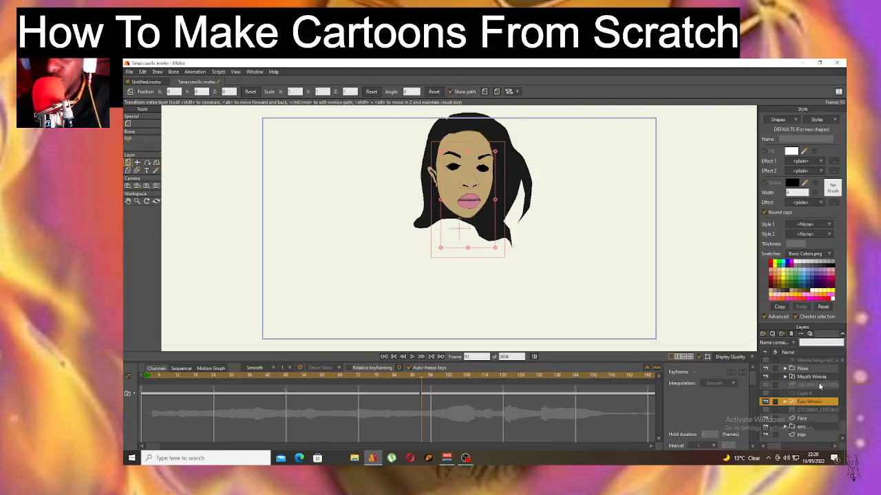
# - Switch Eyes Winnie back to Eyes open at frame 96 and set that keyframe's interpolation to Cycle so the blink repeats
pyautogui.click(431, 375)
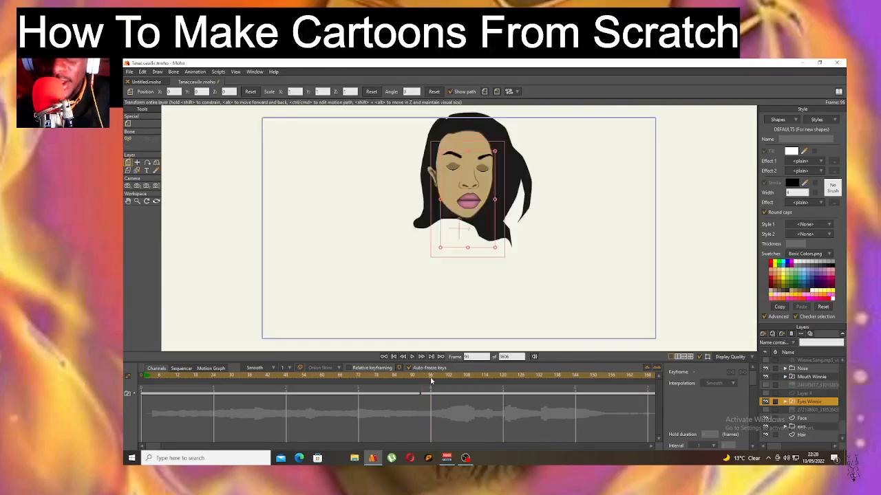
pyautogui.rightClick(808, 402)
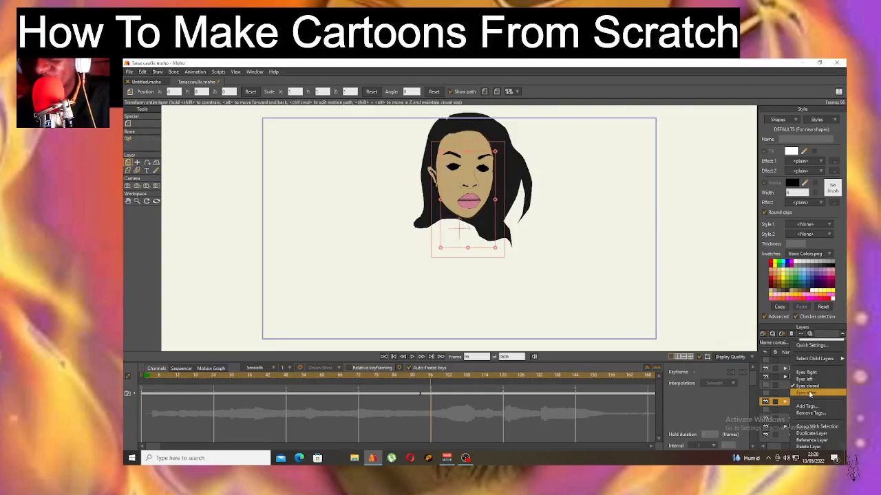
pyautogui.click(809, 393)
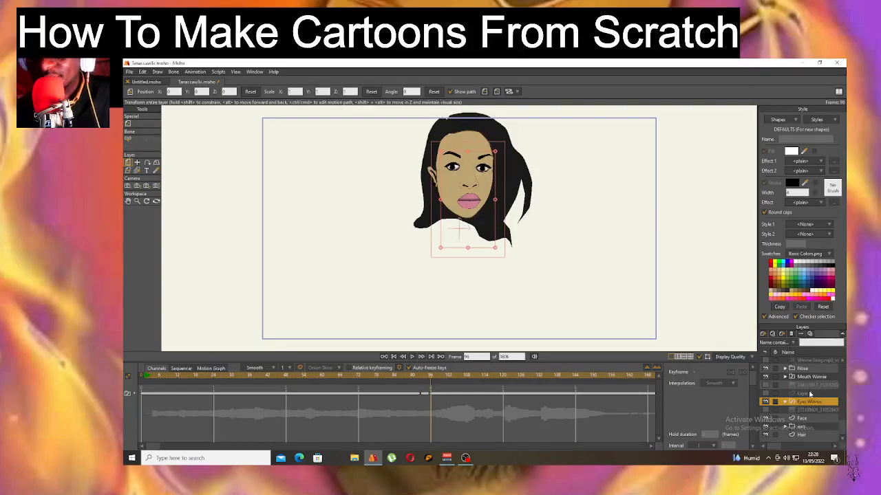
pyautogui.rightClick(435, 396)
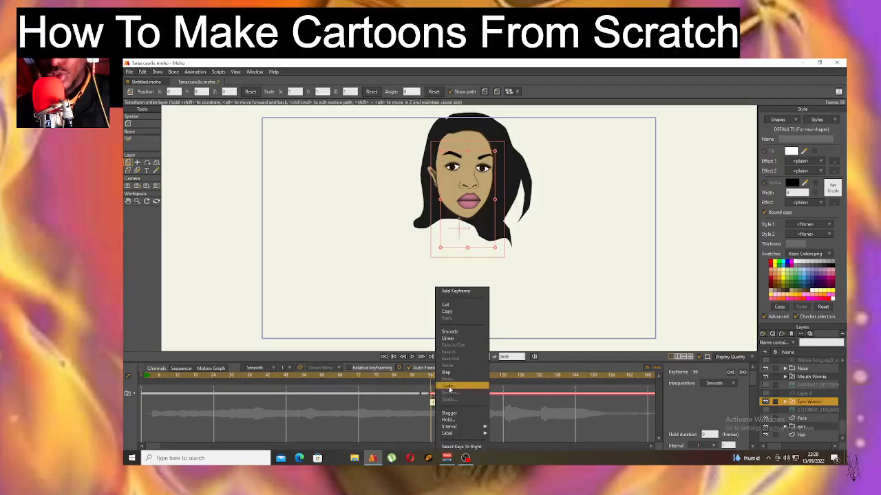
pyautogui.click(449, 388)
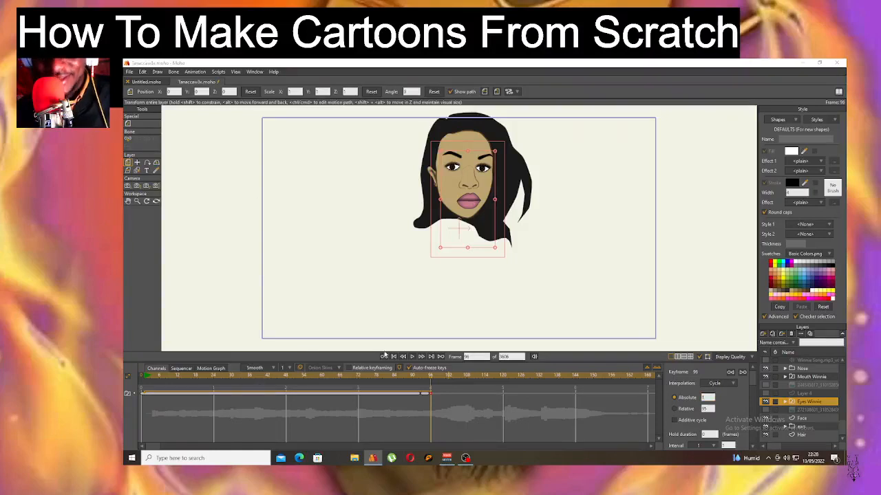
# - Play the animation to check the repeating blink with the lip-sync, and save the project
pyautogui.click(412, 357)
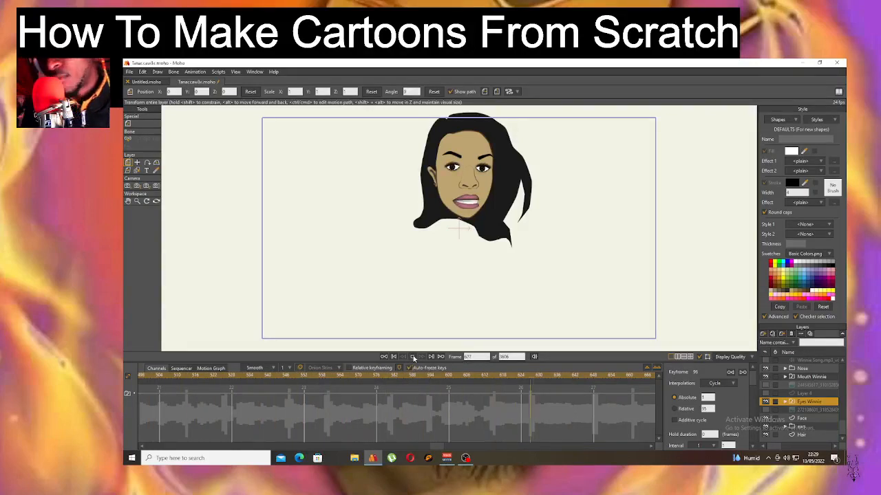
pyautogui.click(413, 357)
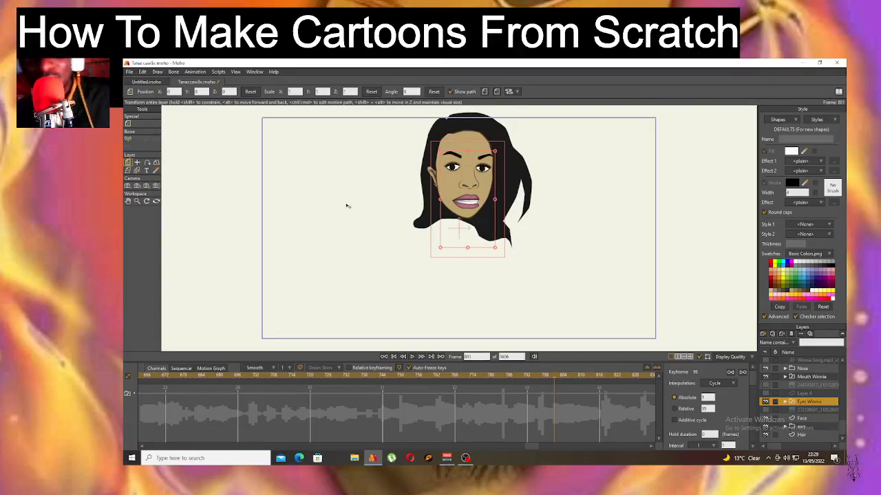
pyautogui.click(129, 72)
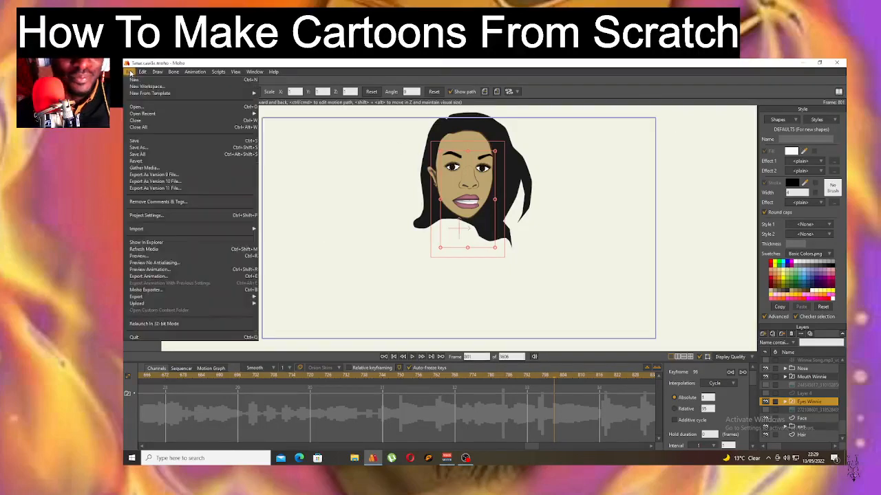
pyautogui.click(160, 141)
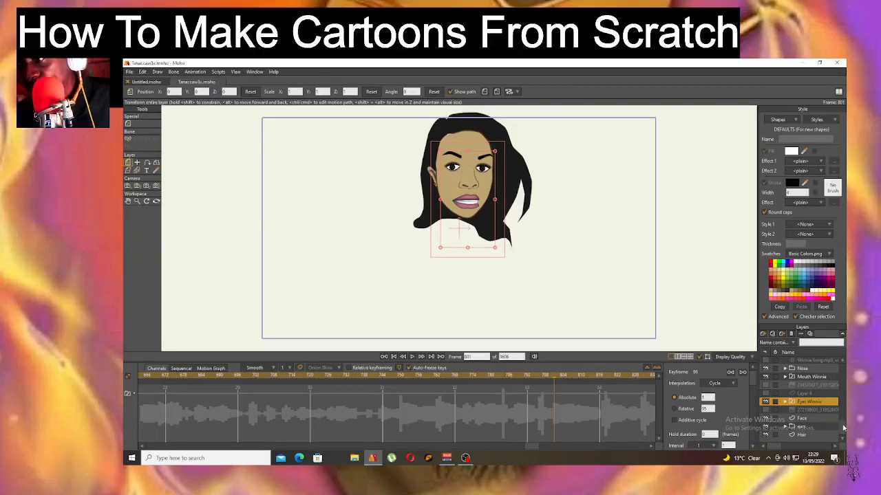
pyautogui.moveTo(843, 428); pyautogui.dragTo(839, 362)
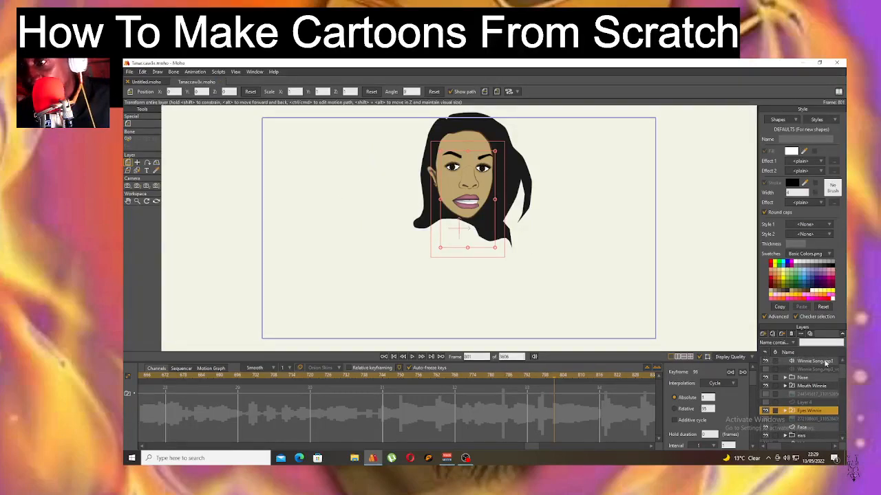
pyautogui.click(815, 361)
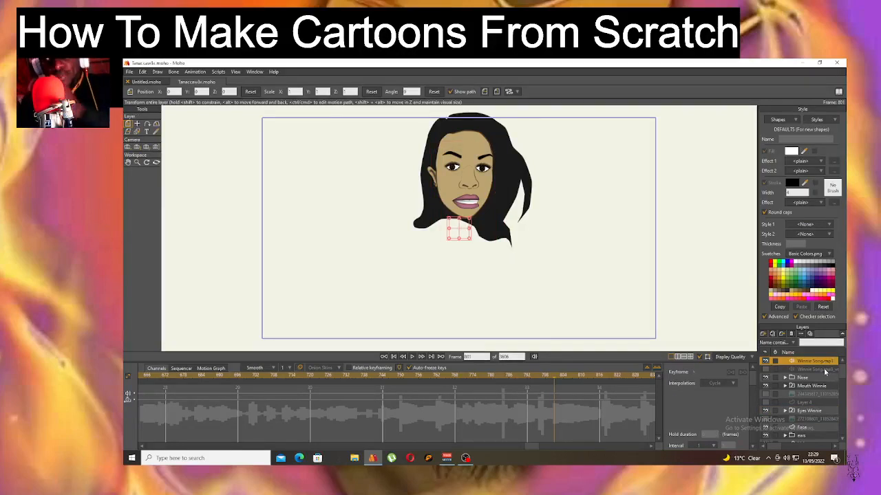
pyautogui.click(825, 371)
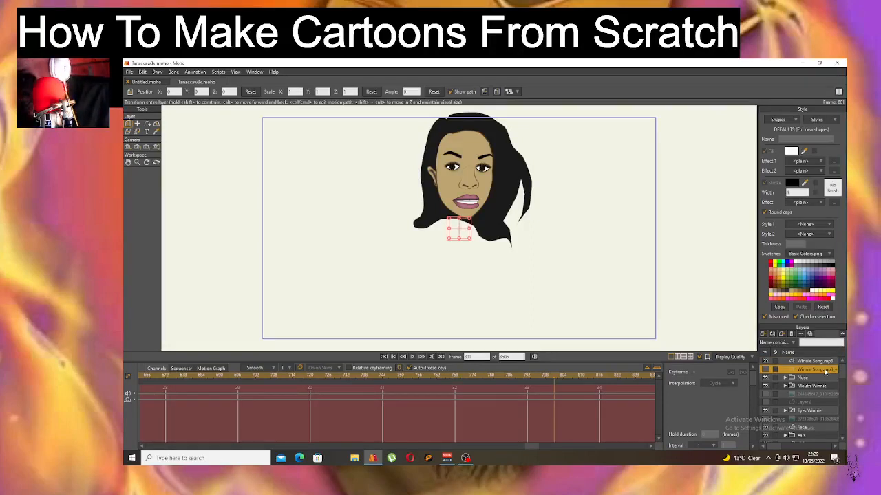
pyautogui.click(827, 363)
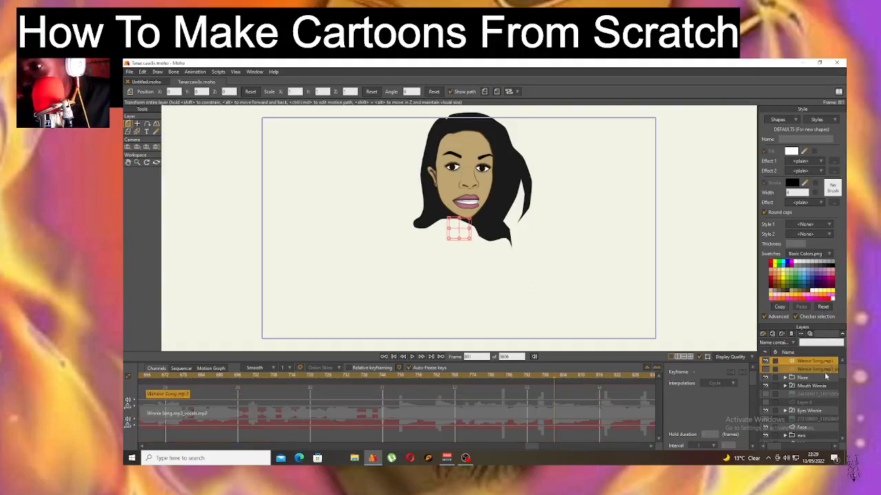
pyautogui.click(824, 378)
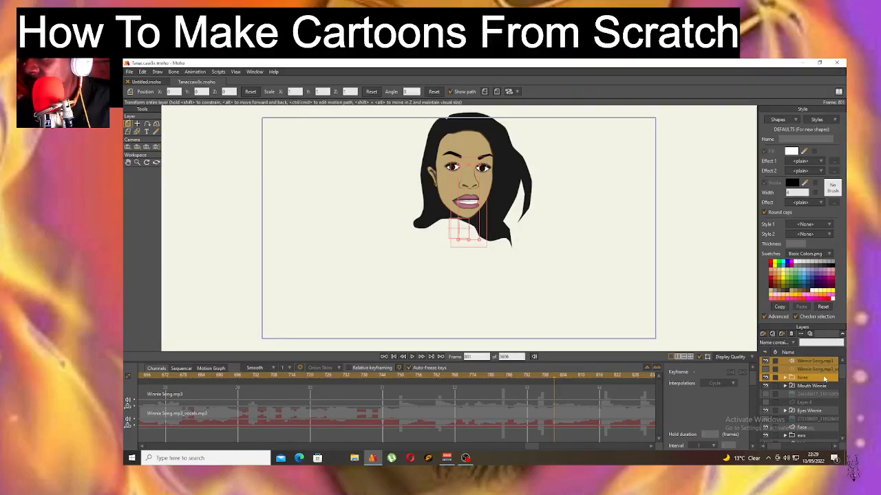
pyautogui.click(821, 370)
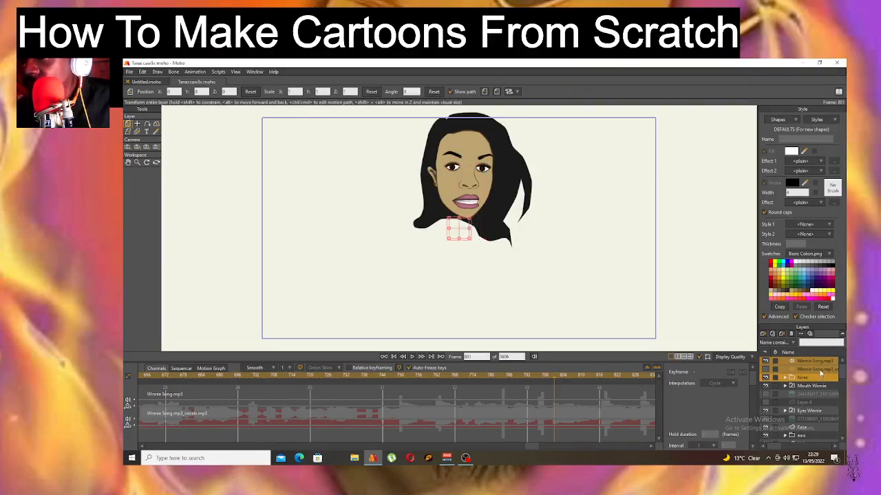
pyautogui.click(820, 378)
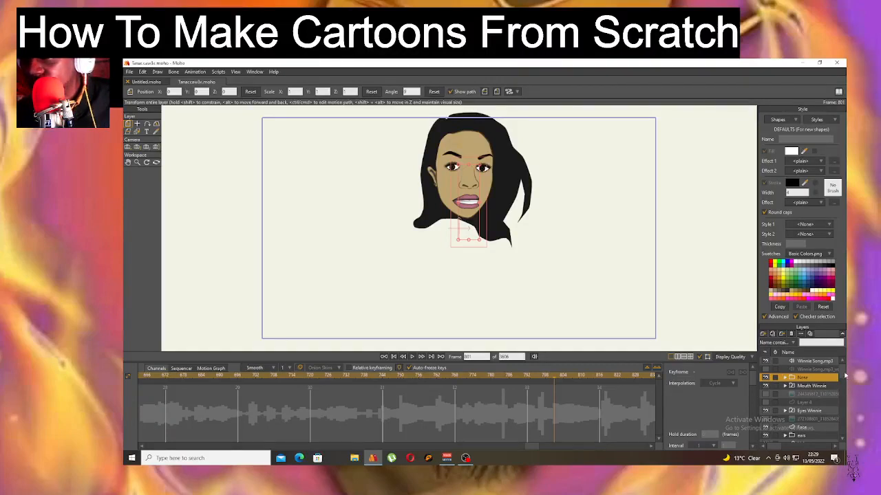
pyautogui.scroll(-1, 842, 377)
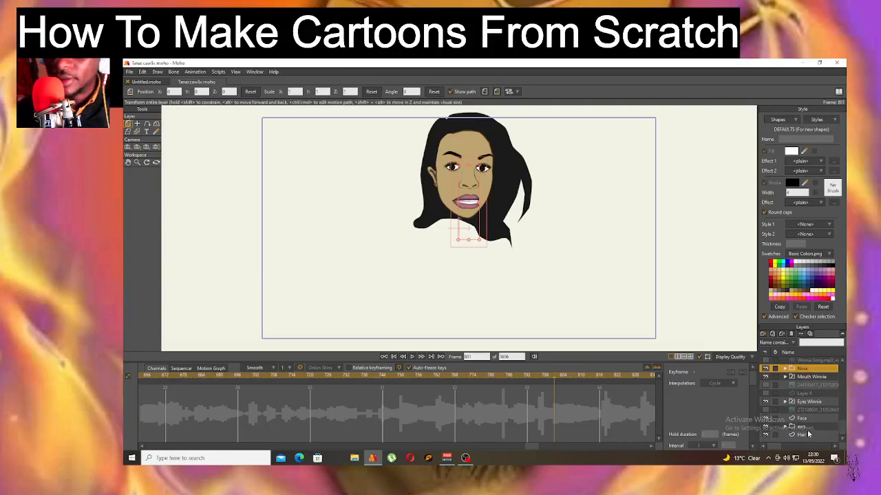
pyautogui.keyDown('shift'); pyautogui.click(807, 434); pyautogui.keyUp('shift')
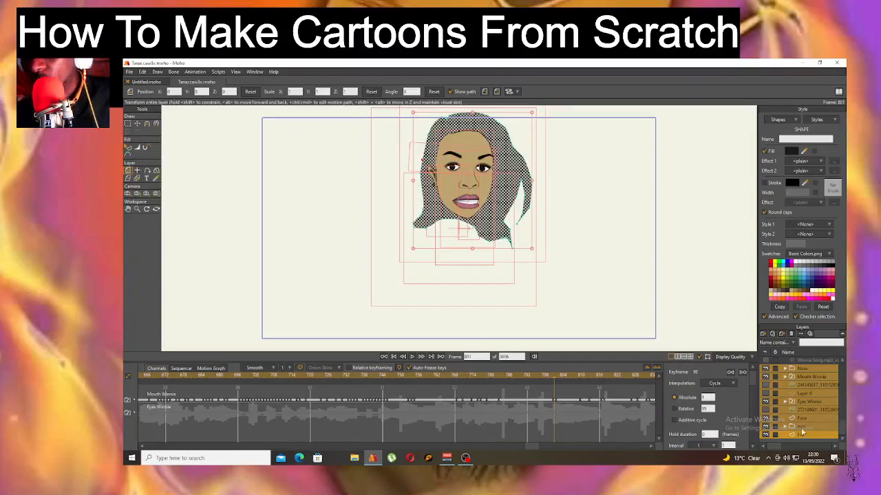
pyautogui.click(763, 334)
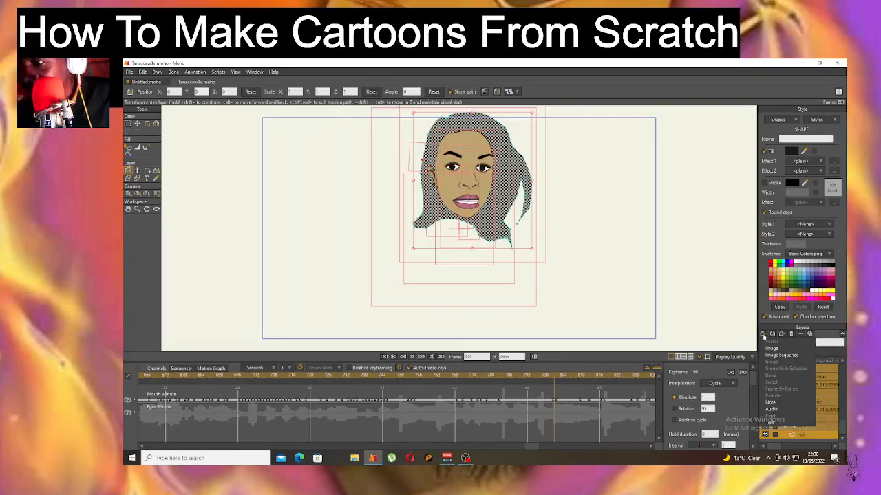
pyautogui.click(774, 335)
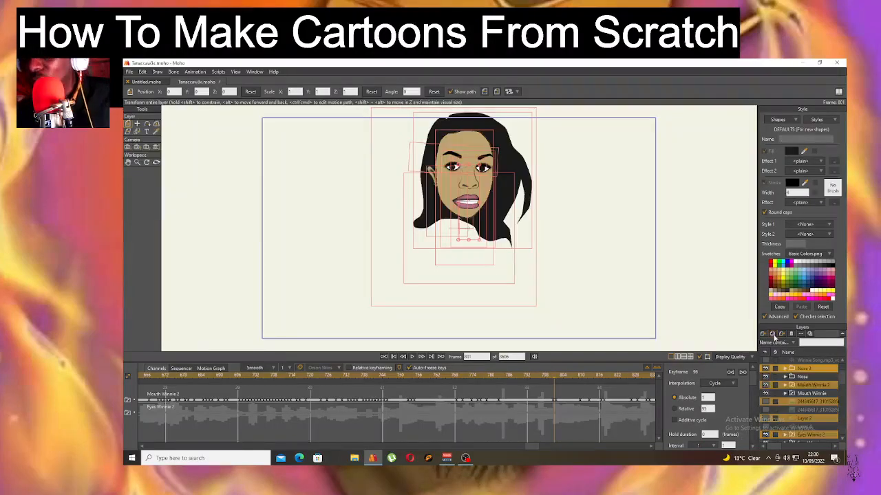
pyautogui.click(130, 72)
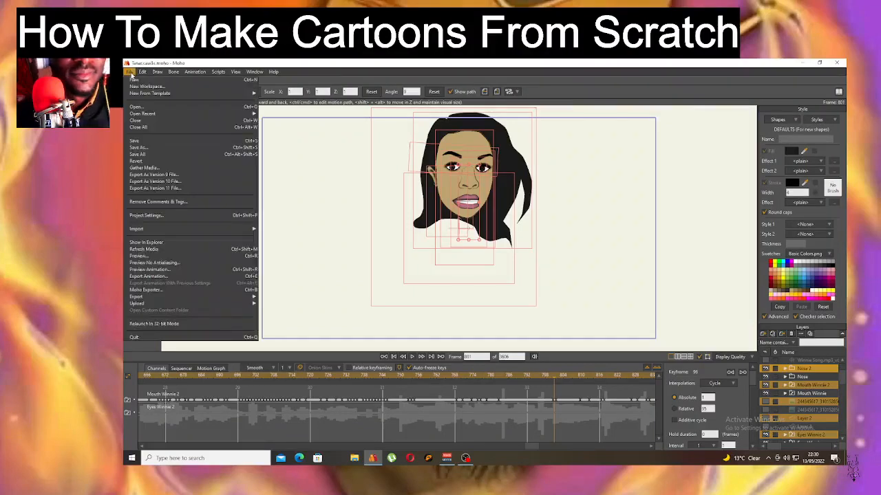
pyautogui.moveTo(142, 73)
pyautogui.click(145, 80)
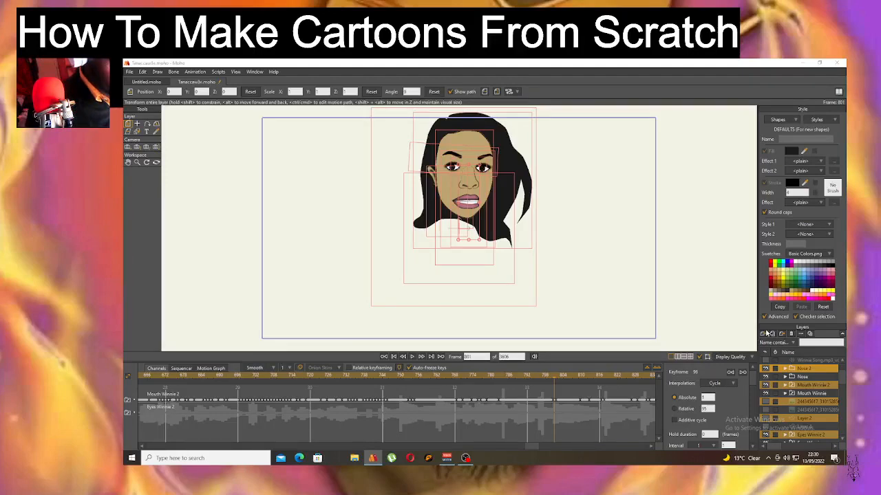
pyautogui.hotkey('ctrl', 'z')
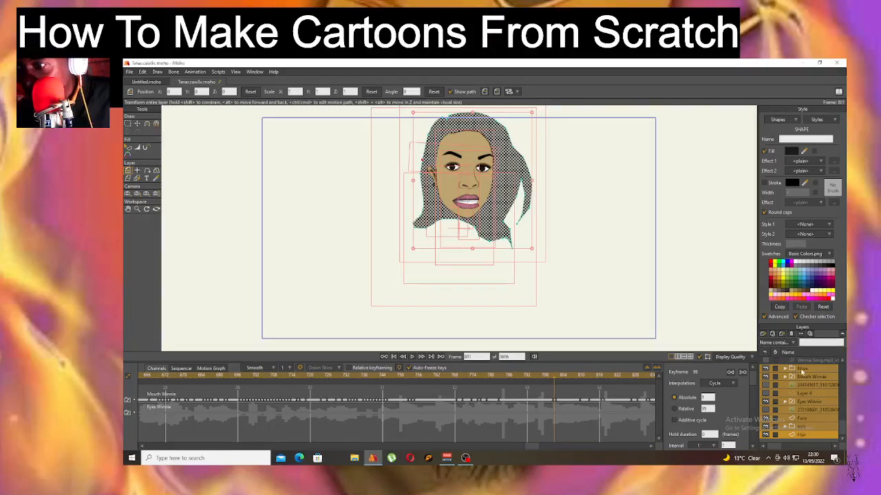
# - Try to combine the selected Nose to Hair layers with the Group With Selection command
pyautogui.rightClick(801, 372)
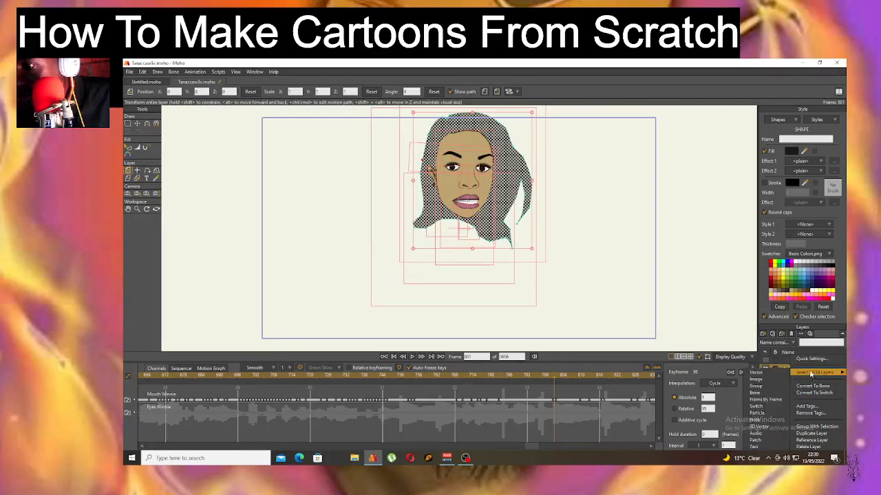
pyautogui.click(733, 340)
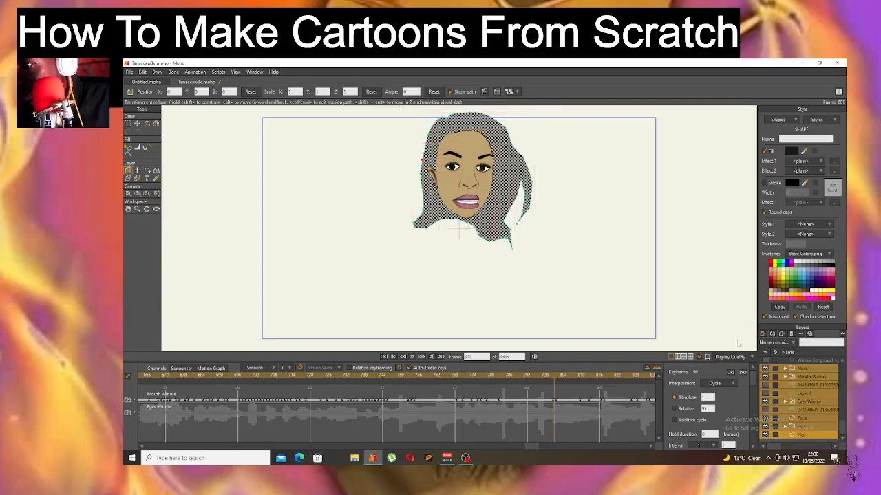
pyautogui.rightClick(790, 370)
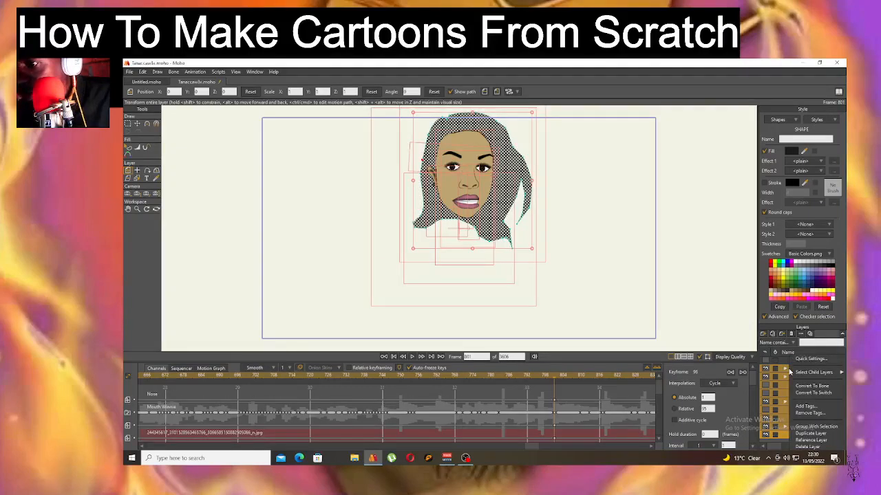
pyautogui.moveTo(792, 371)
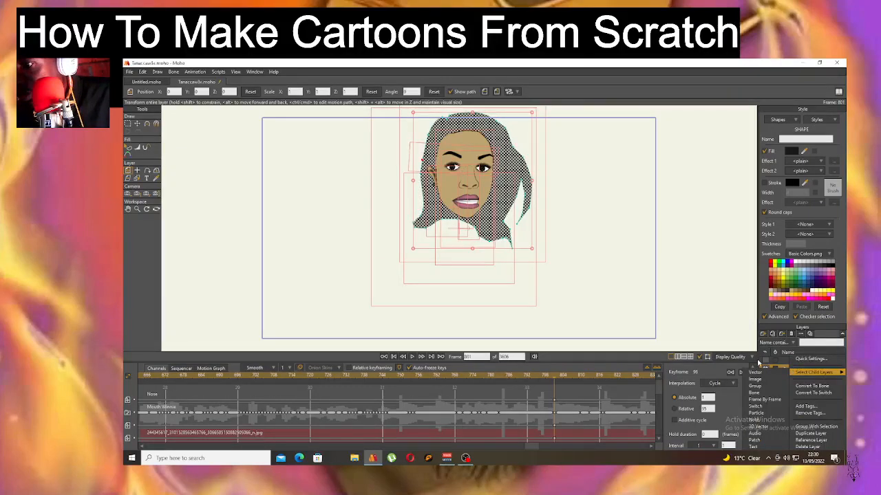
pyautogui.click(805, 427)
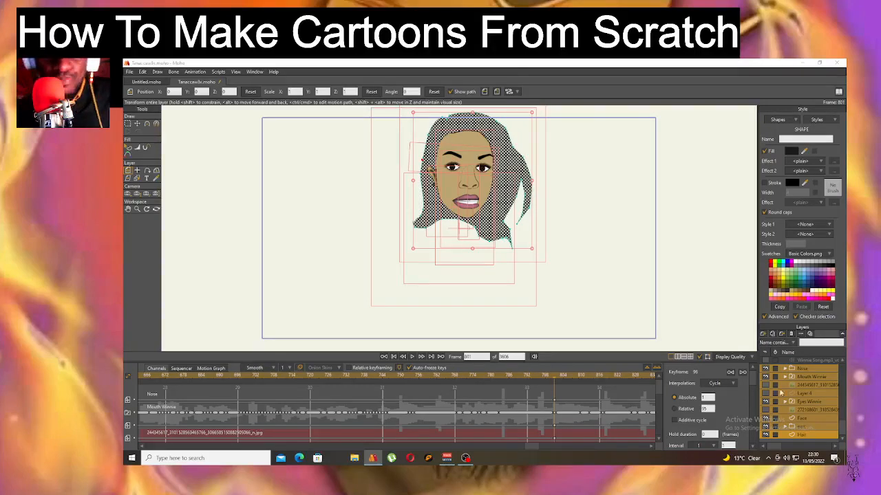
# - Switch to OBS and enlarge the Video Capture Device source in the scene preview until it covers over half the width
pyautogui.moveTo(465, 467)
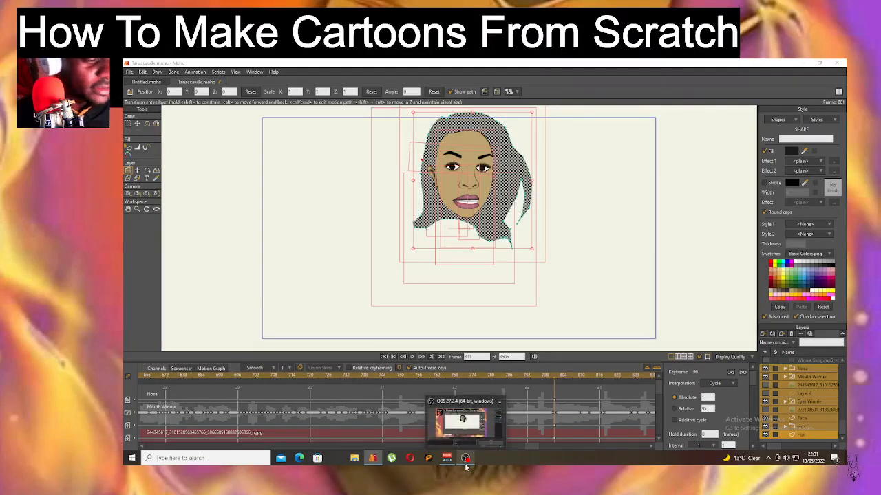
pyautogui.click(464, 461)
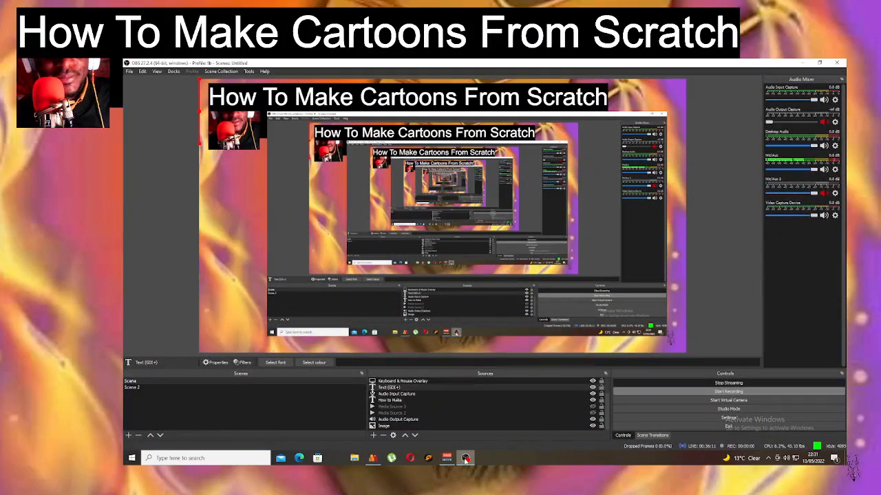
pyautogui.click(237, 131)
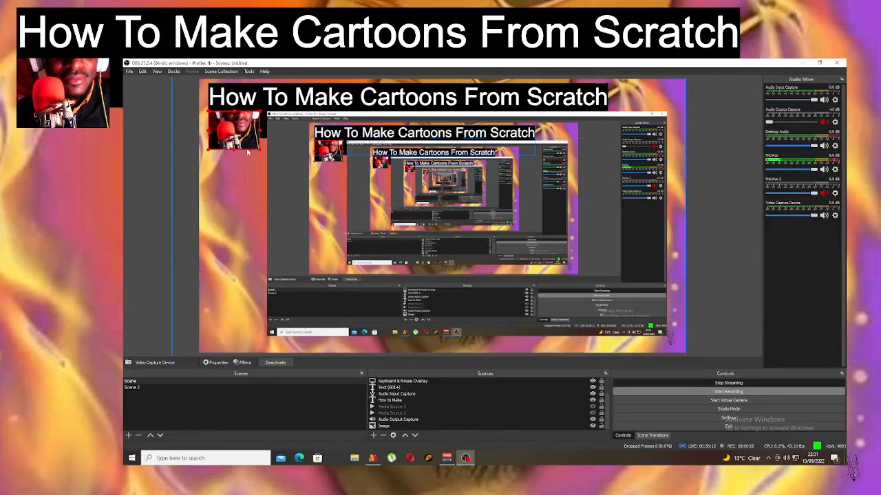
pyautogui.moveTo(262, 150); pyautogui.dragTo(479, 315)
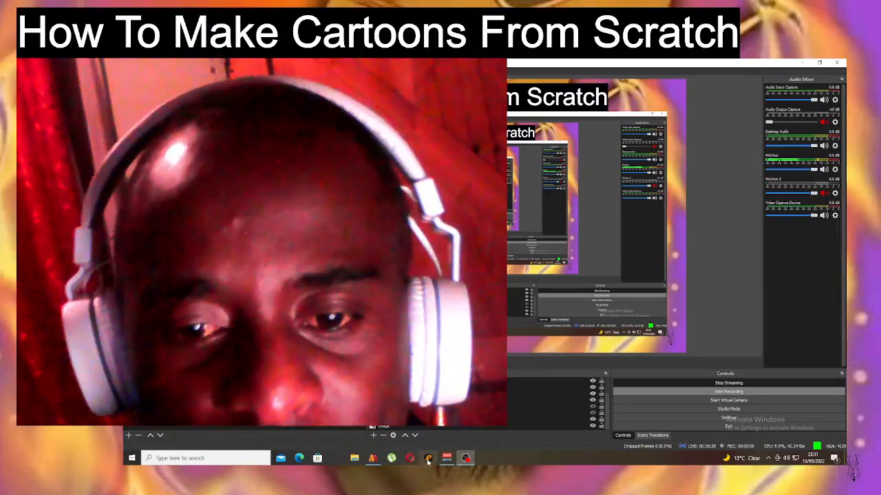
# - Switch back to Moho and retry Group With Selection on the woman's selected layers
pyautogui.click(371, 458)
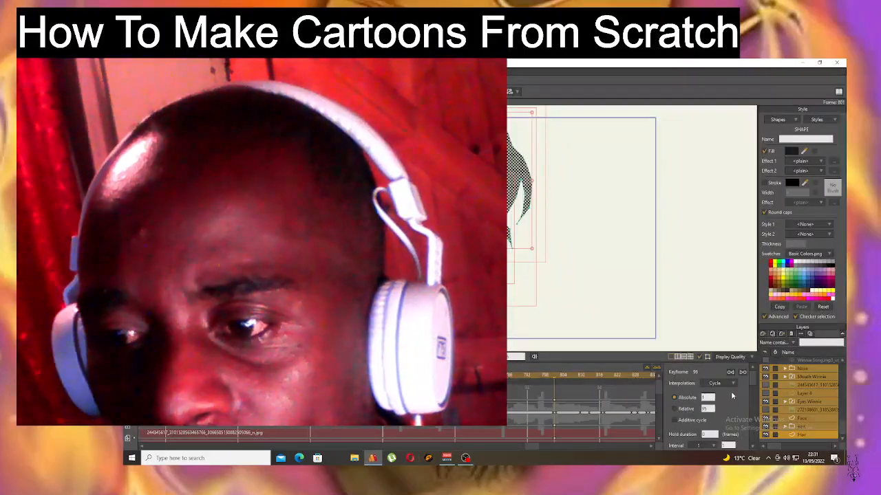
pyautogui.click(710, 274)
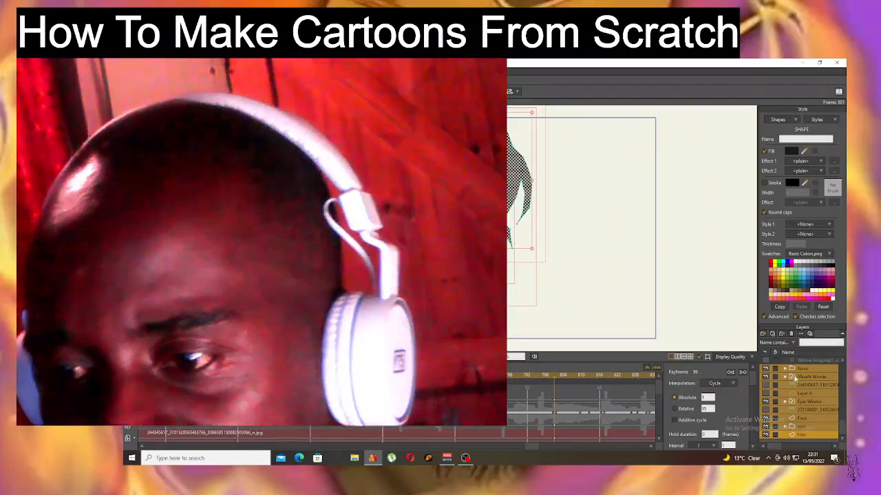
pyautogui.moveTo(846, 420); pyautogui.dragTo(839, 363)
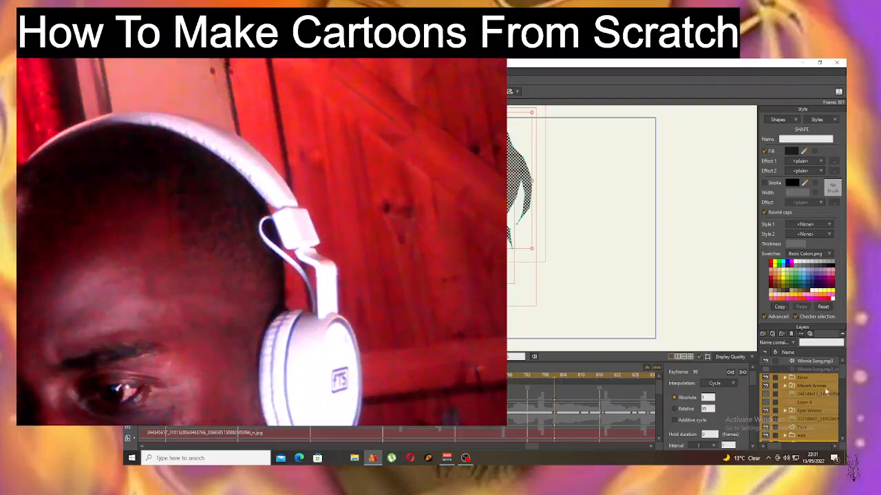
pyautogui.rightClick(821, 381)
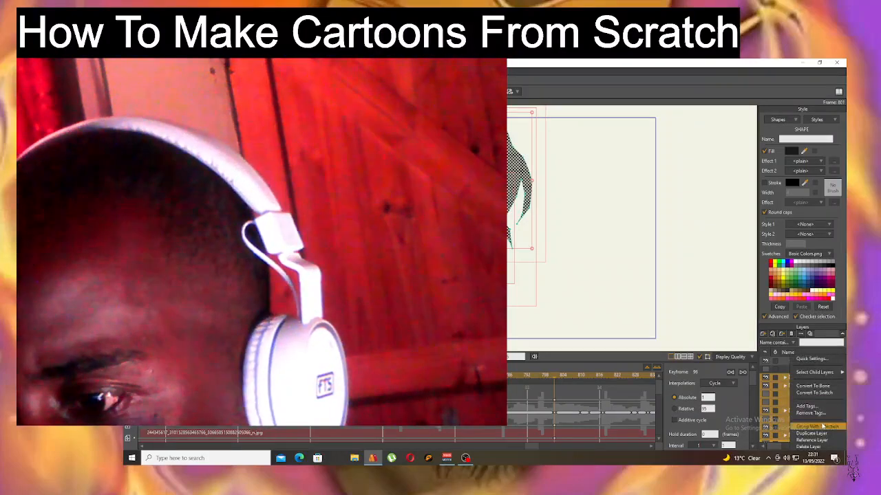
pyautogui.click(820, 427)
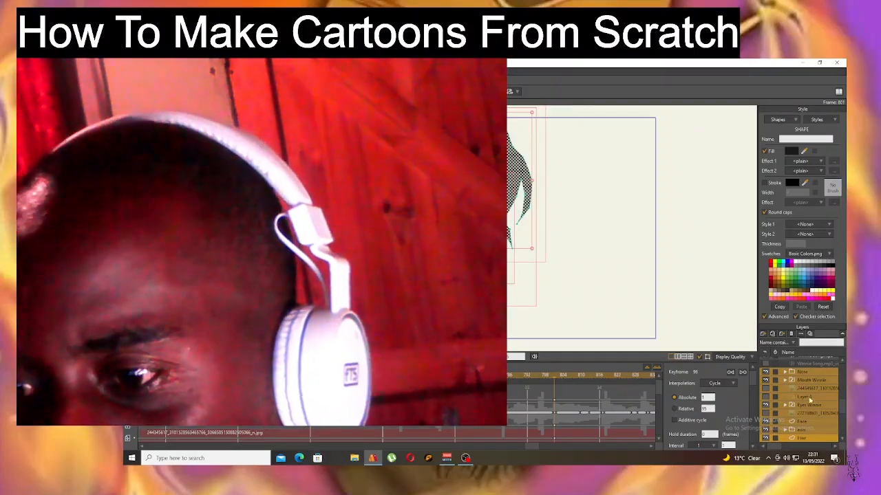
pyautogui.scroll(1, 807, 391)
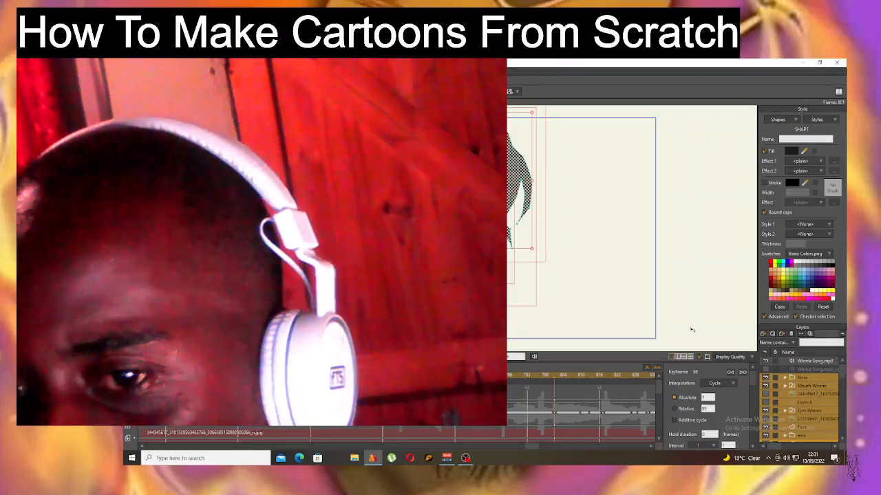
# - Try Convert To Switch and Group With Selection on the selected layers from Nose through Hair
pyautogui.click(689, 329)
pyautogui.hotkey('ctrl', 'a')
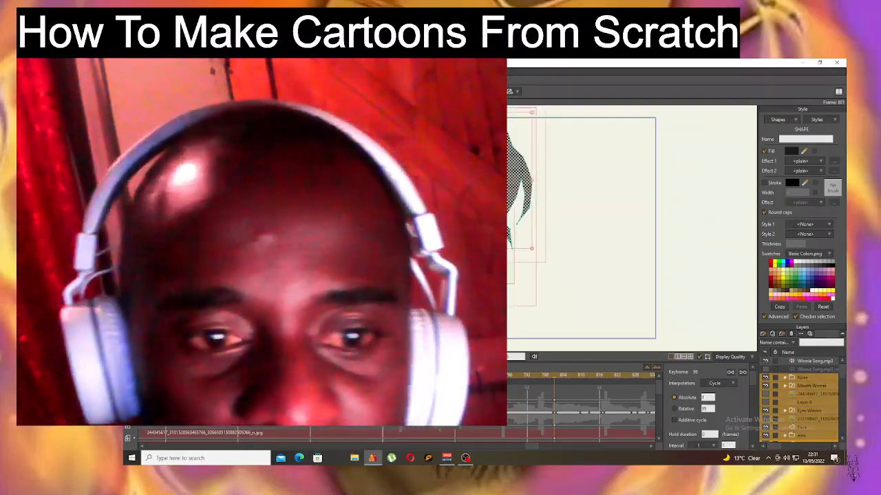
pyautogui.press('Escape')
pyautogui.hotkey('ctrl', 'a')
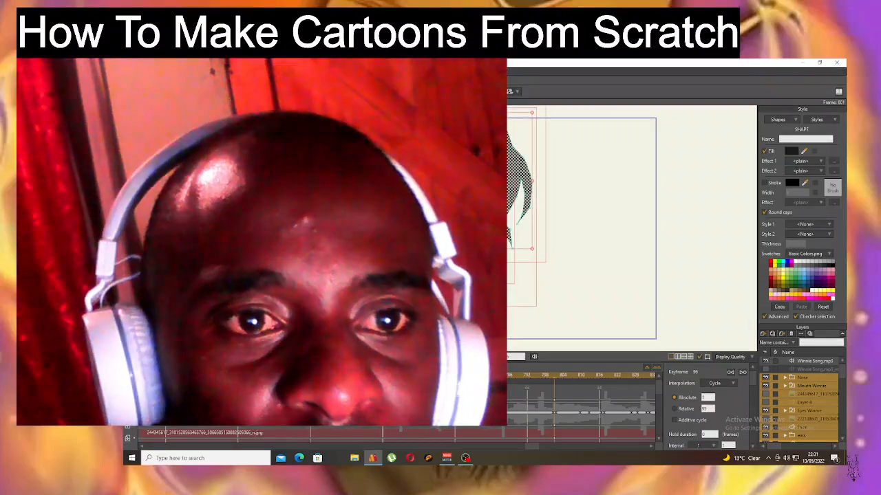
pyautogui.rightClick(796, 357)
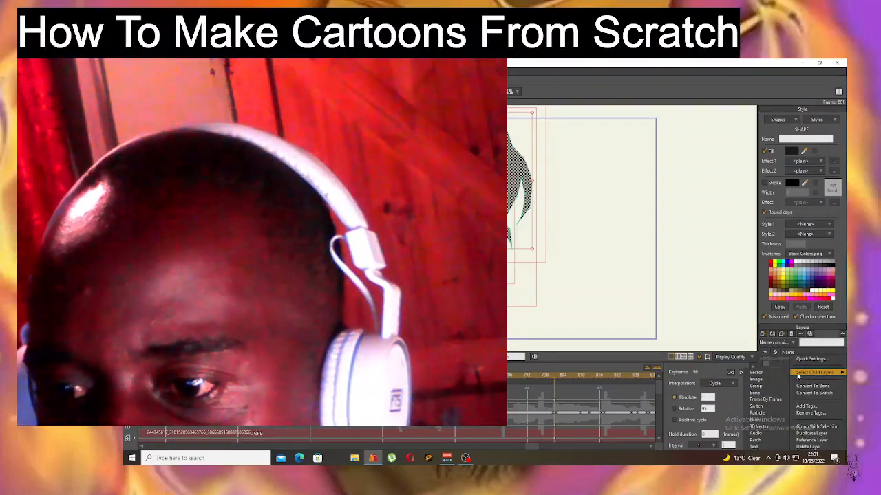
pyautogui.click(819, 393)
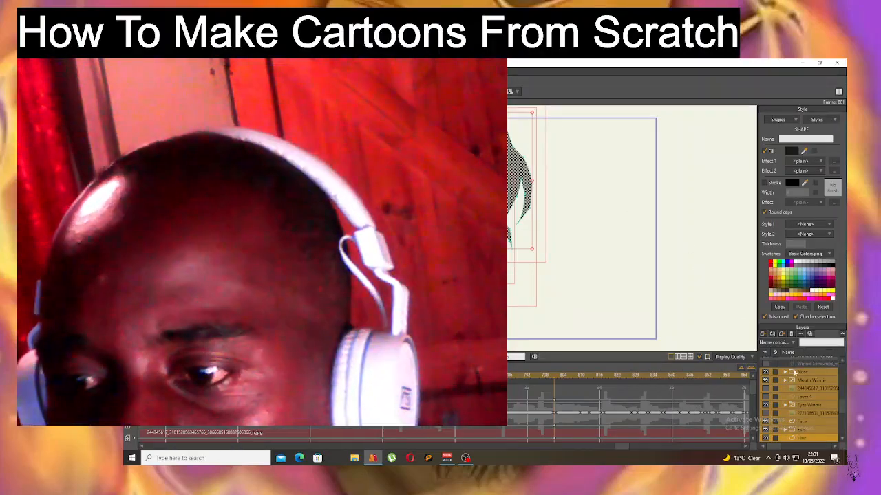
pyautogui.rightClick(794, 356)
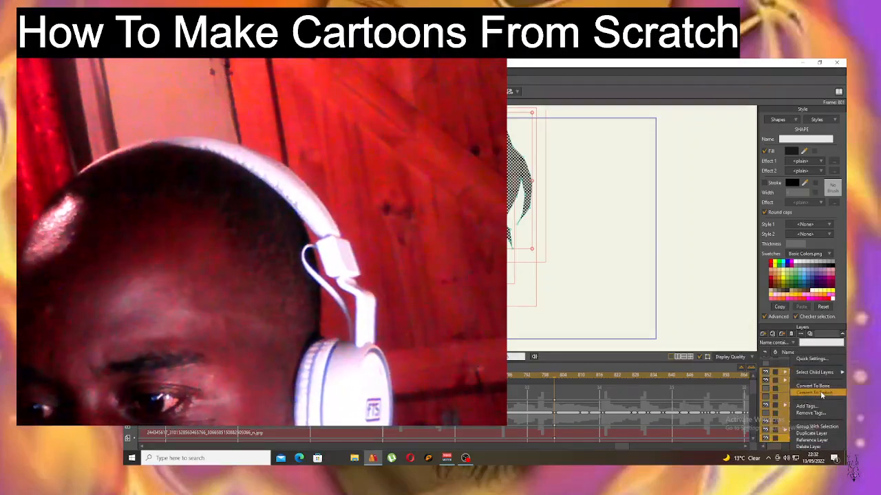
pyautogui.click(827, 428)
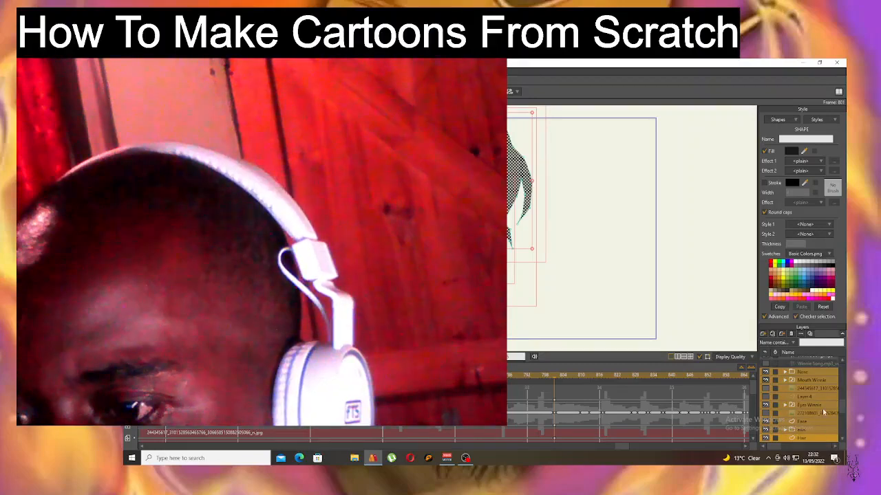
# - Try Convert To Bone on the selected layers from Nose through Hair
pyautogui.moveTo(846, 429); pyautogui.dragTo(843, 363)
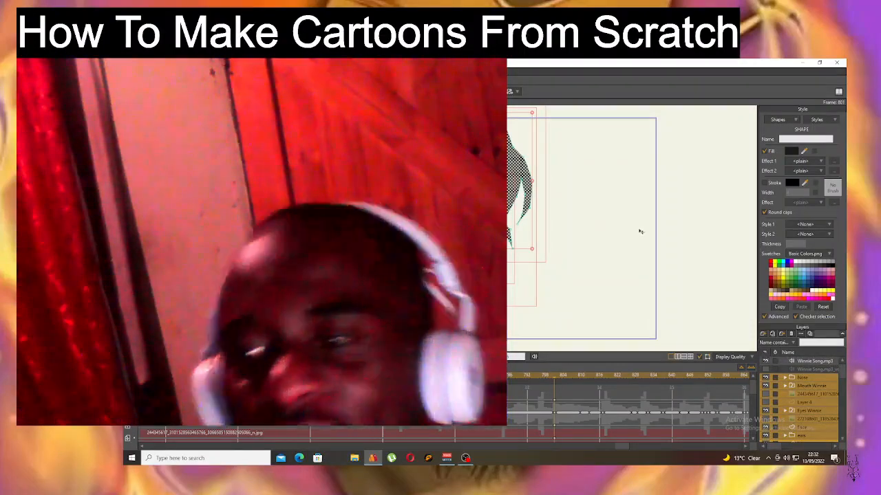
pyautogui.rightClick(810, 385)
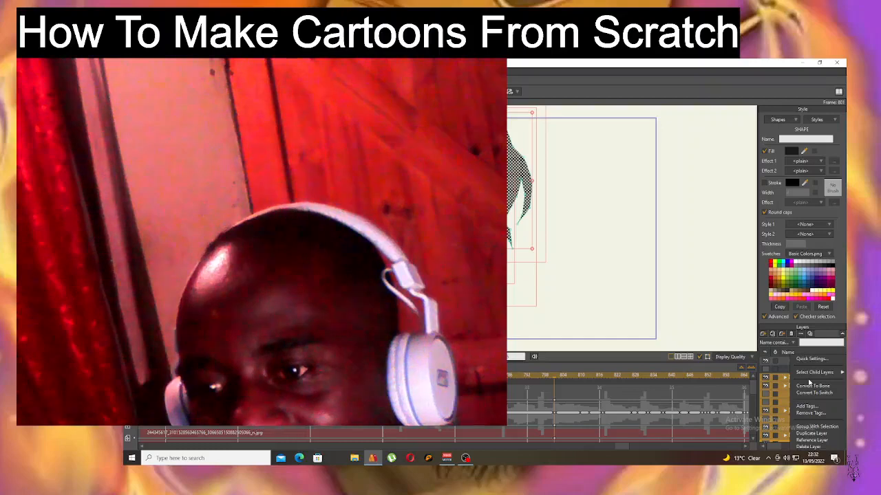
pyautogui.click(829, 386)
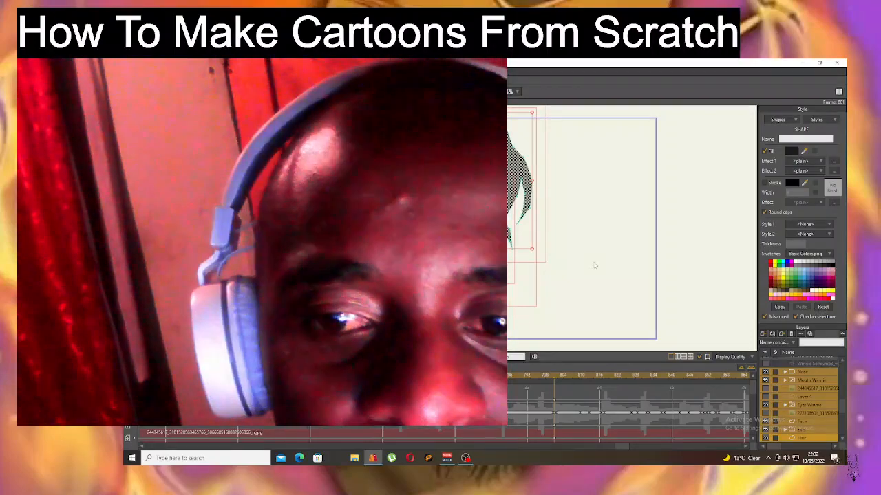
# - Return to frame 0 and play back the animation with the Nose layer selected
pyautogui.hotkey('ctrl', 'shift', 'Left')
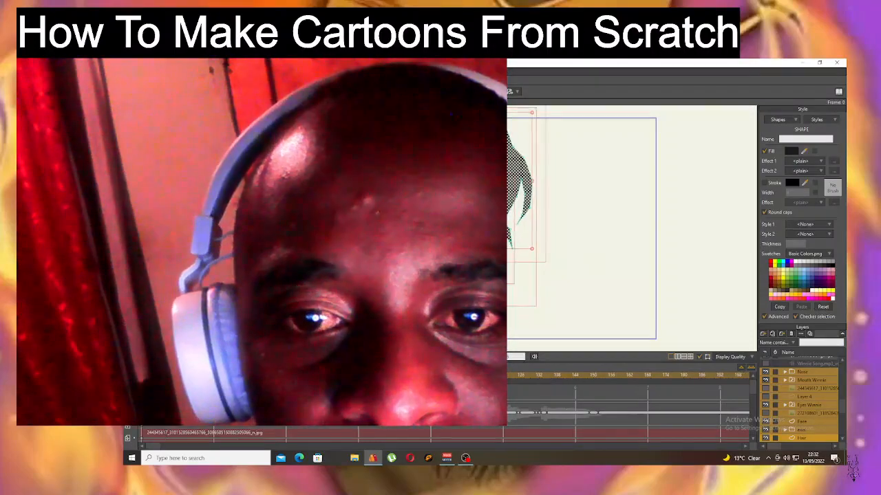
pyautogui.click(817, 364)
pyautogui.click(818, 365)
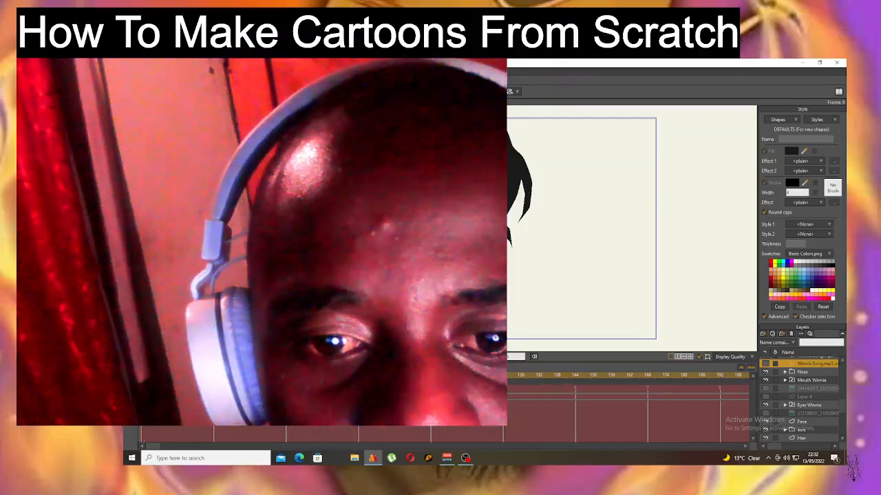
pyautogui.press('space')
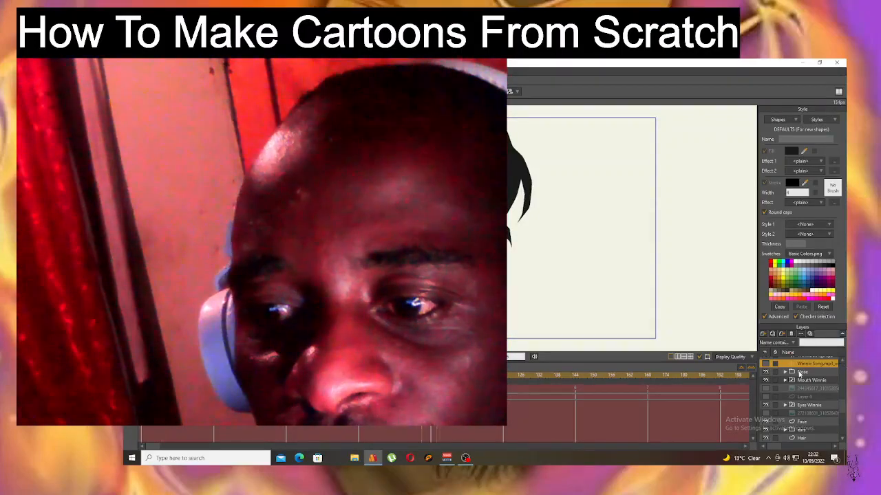
pyautogui.click(798, 372)
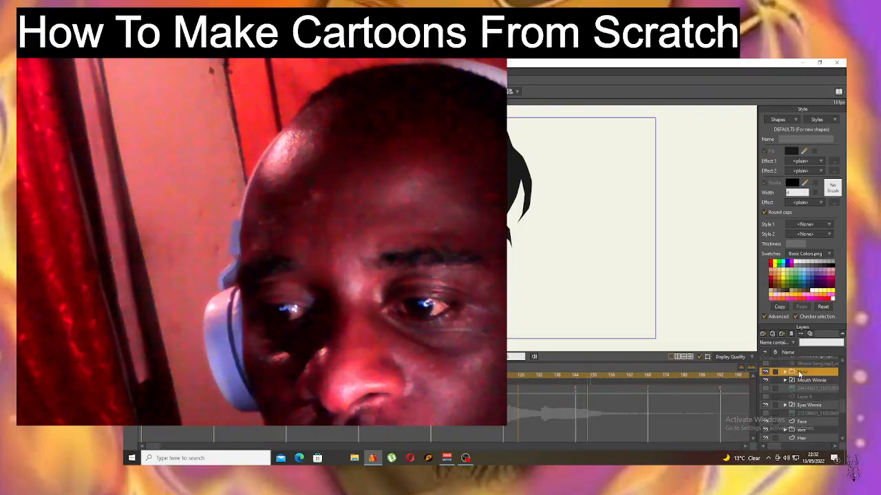
pyautogui.click(763, 335)
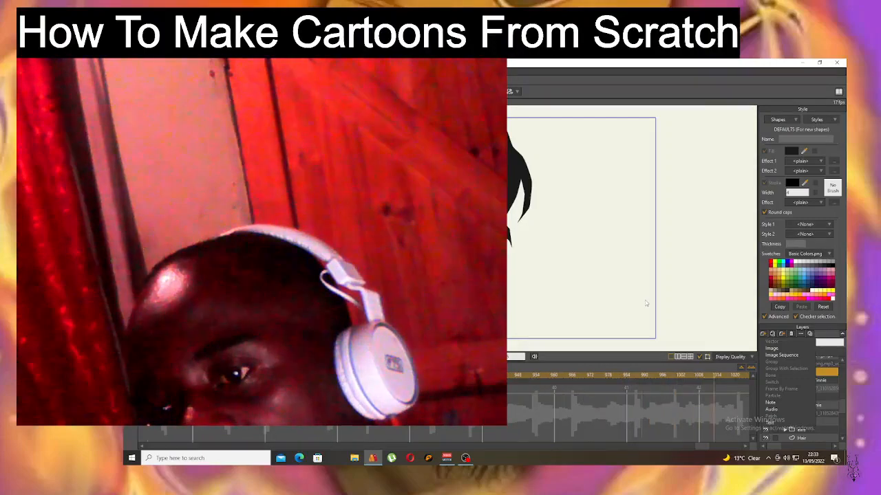
pyautogui.click(618, 332)
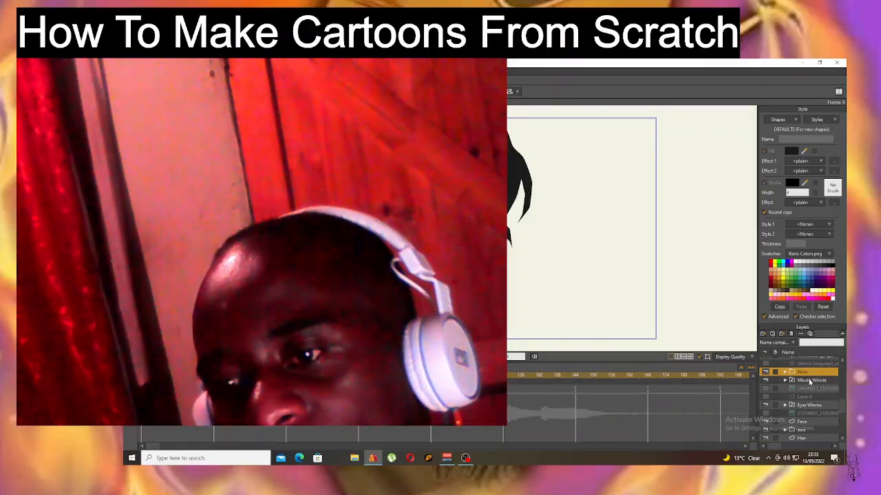
# - Add an empty Group layer directly above the Nose layer
pyautogui.click(810, 381)
pyautogui.click(802, 372)
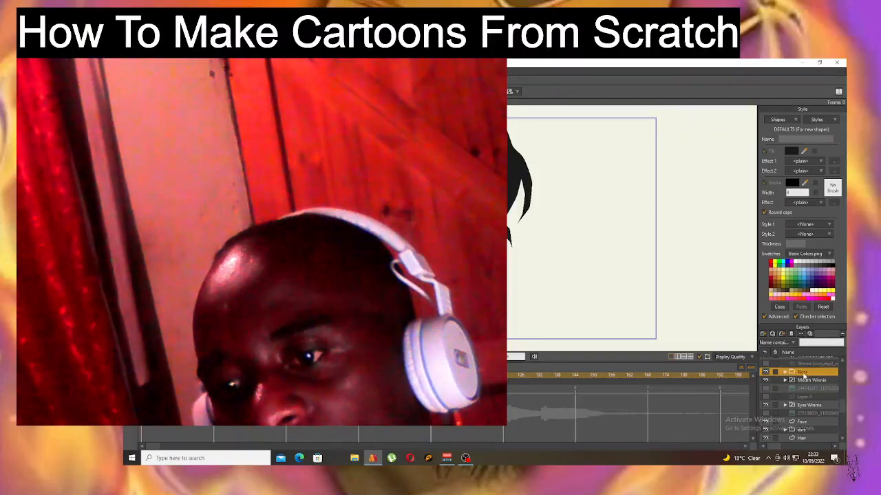
pyautogui.click(768, 334)
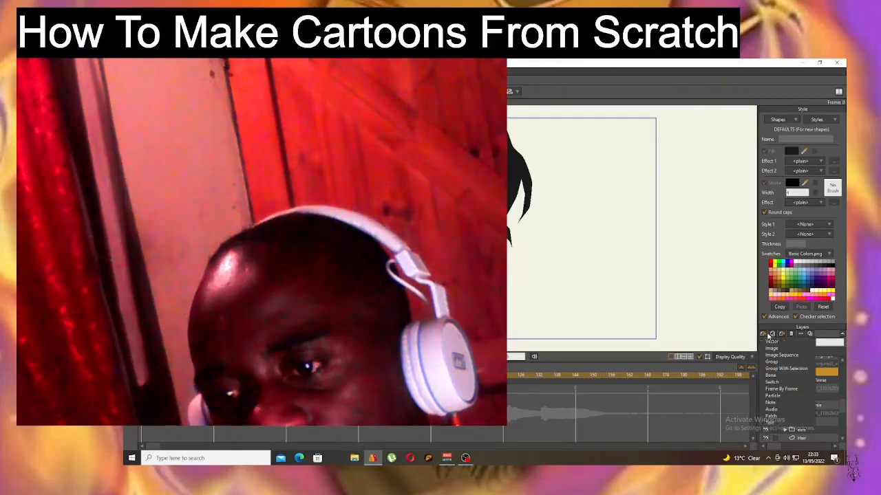
pyautogui.click(774, 362)
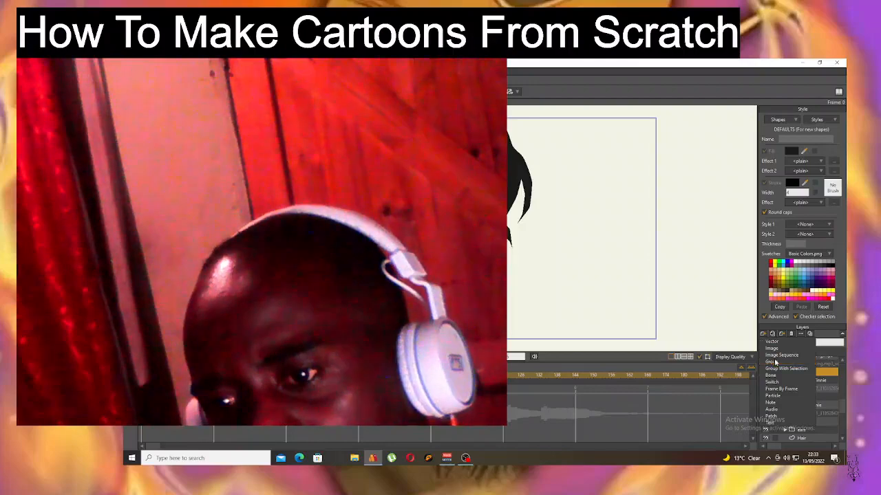
# - Move all the woman's layers from Nose through Hair into the new group layer and collapse it
pyautogui.click(800, 379)
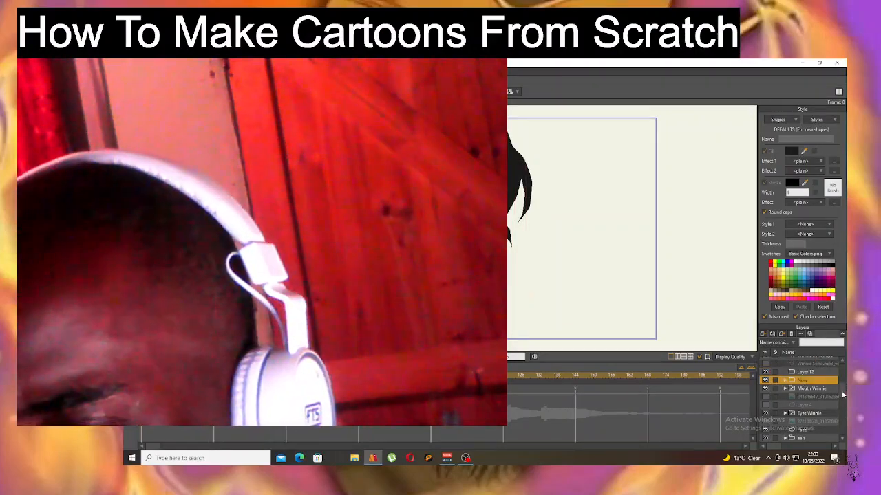
pyautogui.scroll(-1, 846, 405)
pyautogui.scroll(-1, 845, 405)
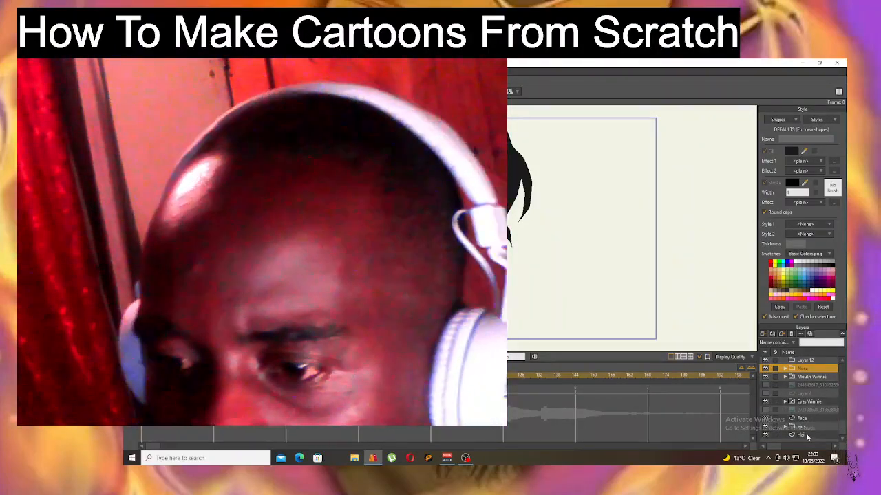
pyautogui.keyDown('shift'); pyautogui.click(803, 435); pyautogui.keyUp('shift')
pyautogui.scroll(2, 803, 385)
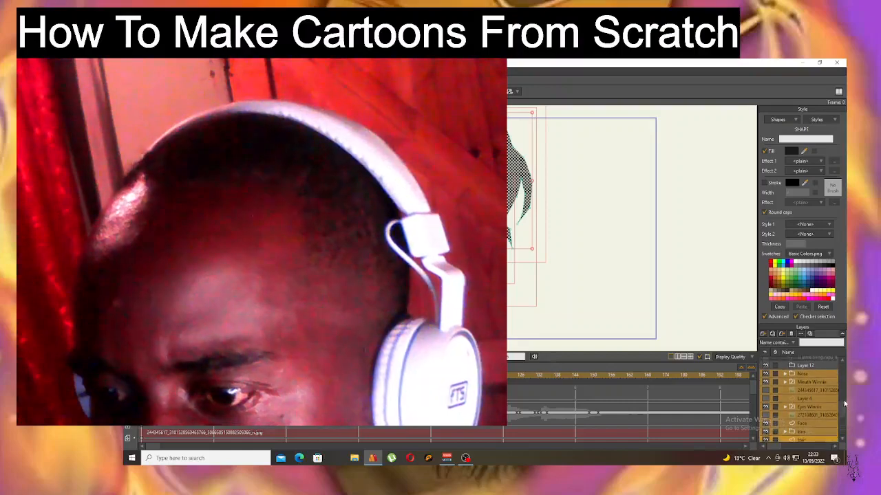
pyautogui.keyDown('shift'); pyautogui.click(804, 382); pyautogui.keyUp('shift')
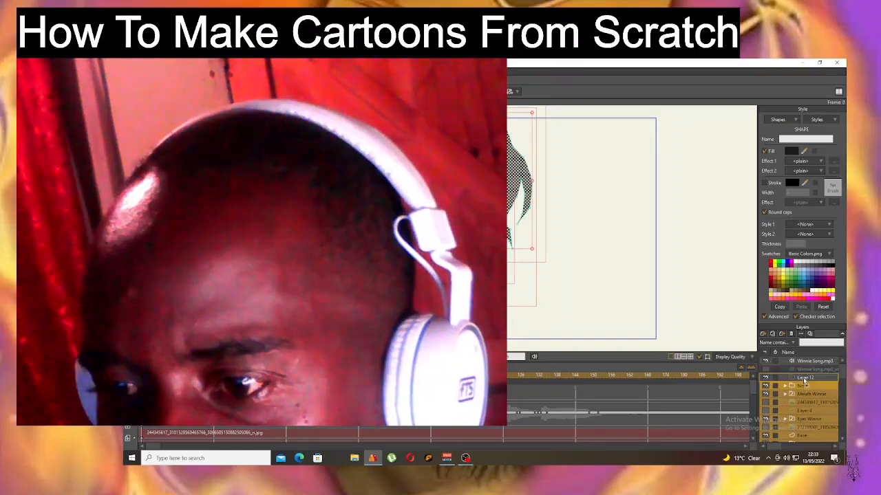
pyautogui.hotkey('ctrl', 'g')
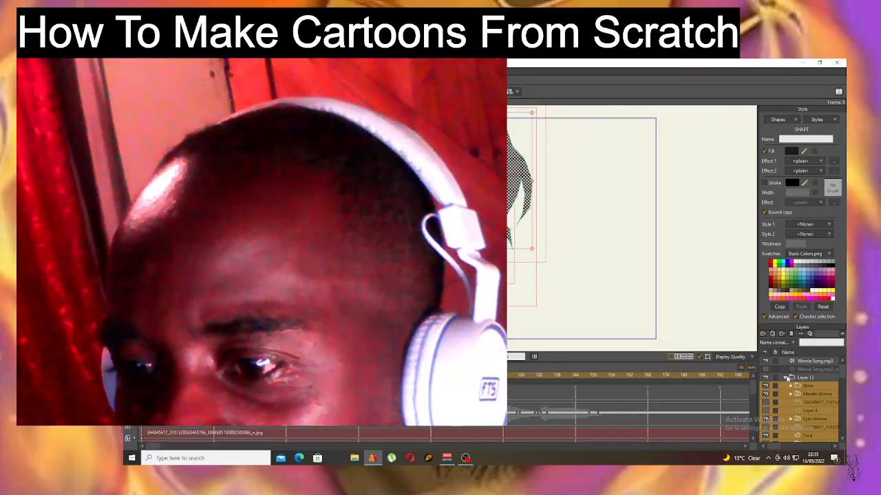
pyautogui.click(788, 378)
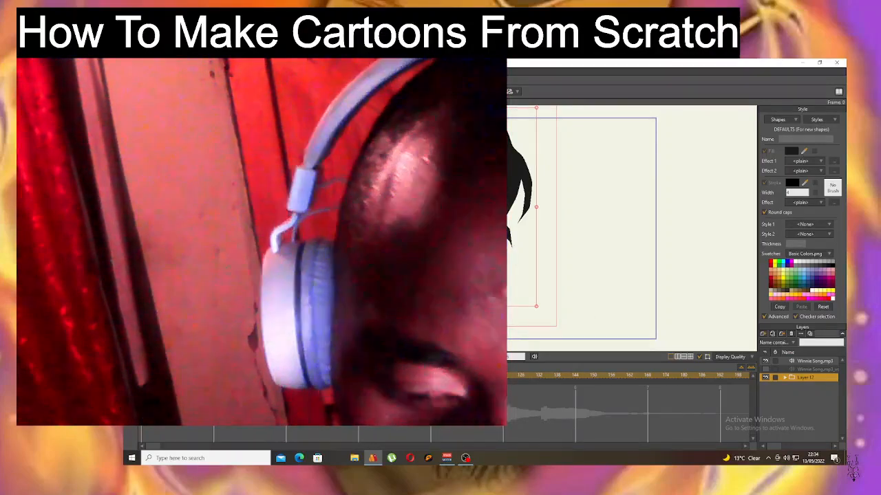
# - Rename the group layer as "Musoro wa Winnie"
pyautogui.write('Mucoro wa Winnie')
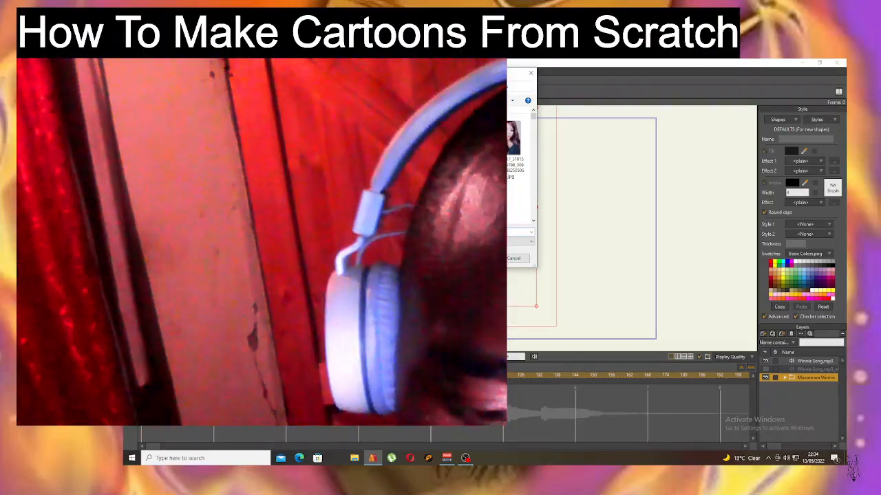
pyautogui.press('Return')
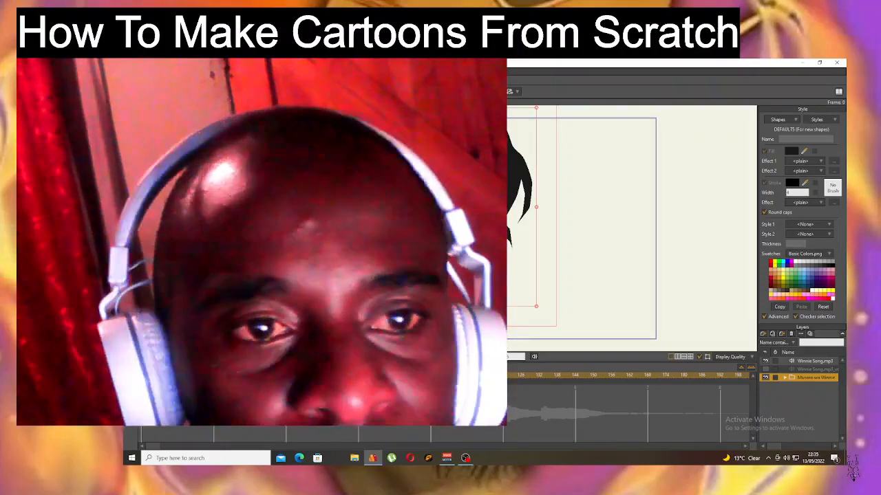
pyautogui.press('Escape')
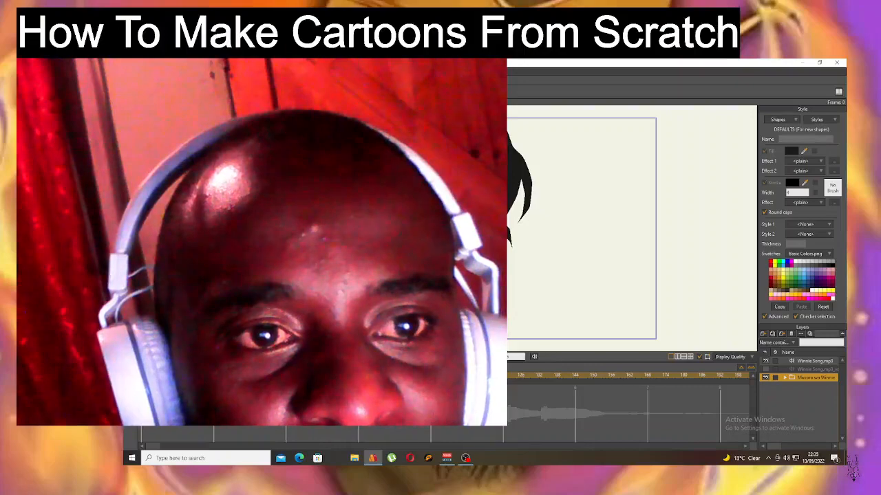
pyautogui.hotkey('ctrl', 'a')
pyautogui.hotkey('ctrl', 'a')
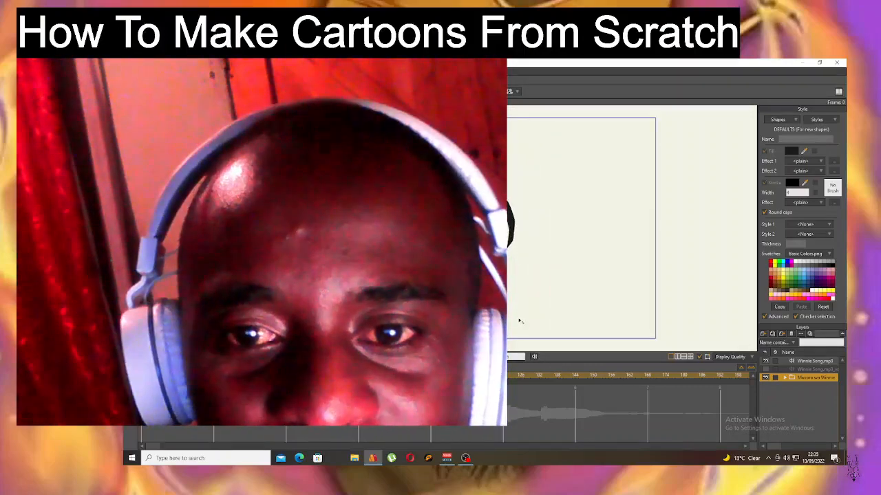
pyautogui.press('Delete')
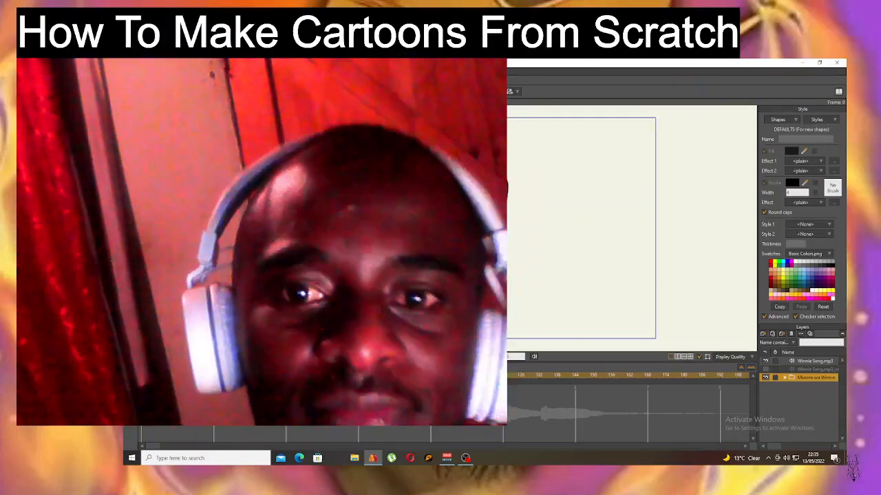
pyautogui.hotkey('ctrl', 'z')
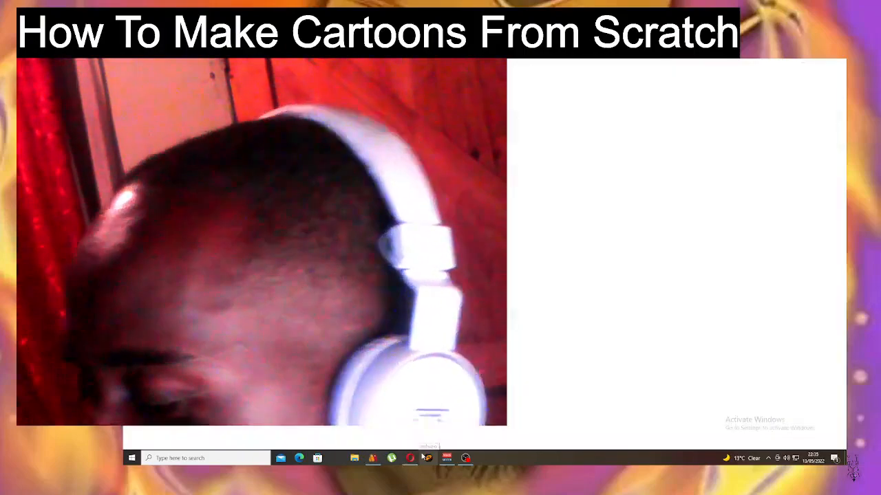
# - Switch to the Opera browser and close the leftover tabs, including How To Display On Screen and the "someone talking" image search
pyautogui.click(422, 458)
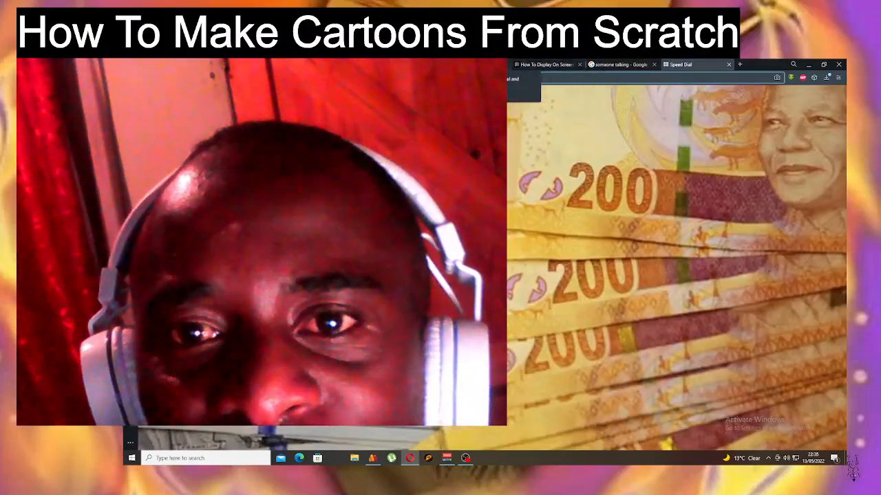
pyautogui.click(541, 64)
pyautogui.click(504, 66)
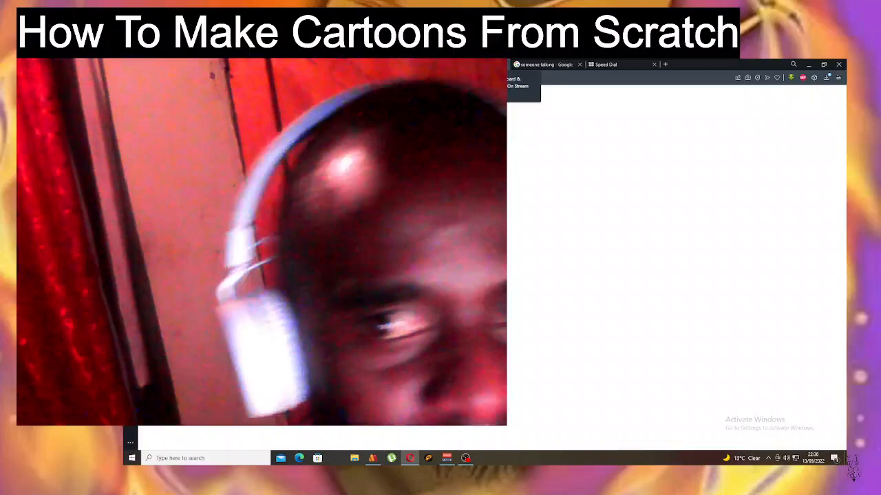
pyautogui.click(508, 66)
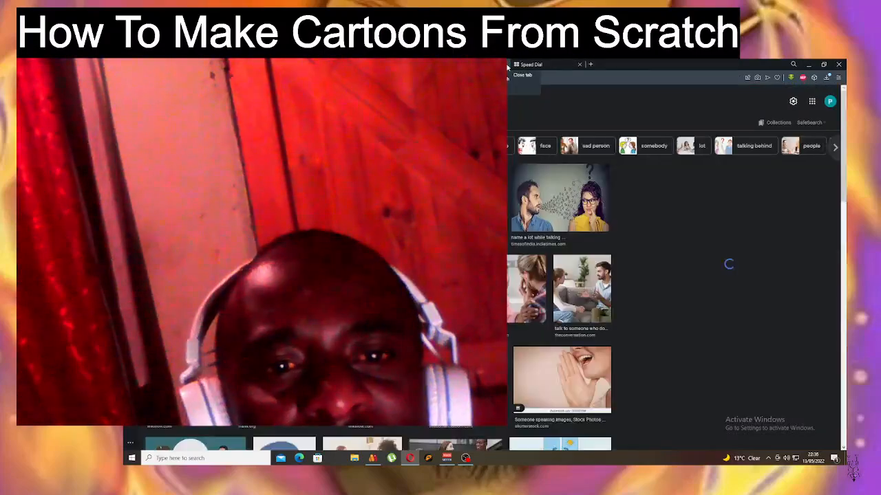
pyautogui.click(508, 67)
pyautogui.click(508, 66)
pyautogui.click(508, 67)
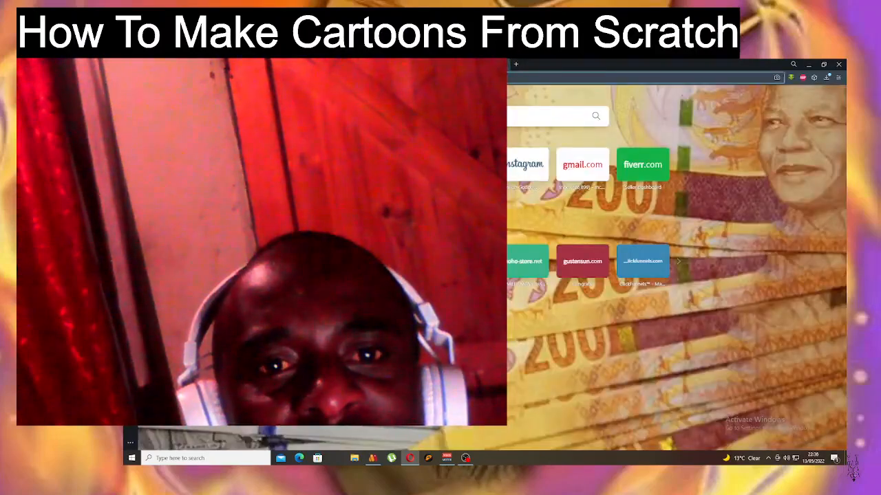
pyautogui.click(508, 67)
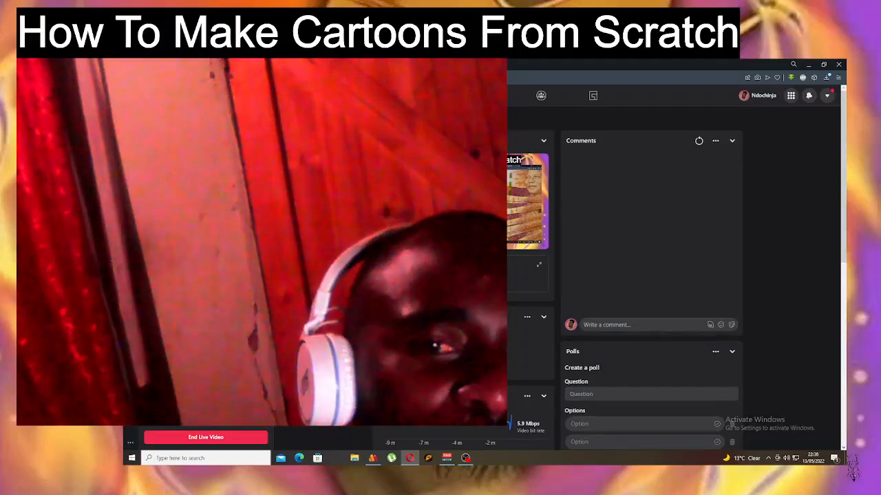
# - Check the Facebook live stream's post details and alerts, and look through the other open browser tabs
pyautogui.scroll(-8, 651, 275)
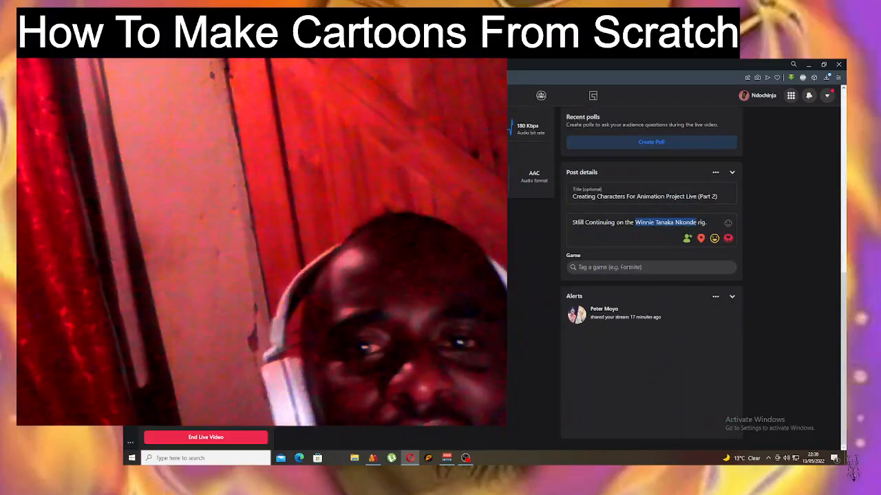
pyautogui.hotkey('ctrl', 't')
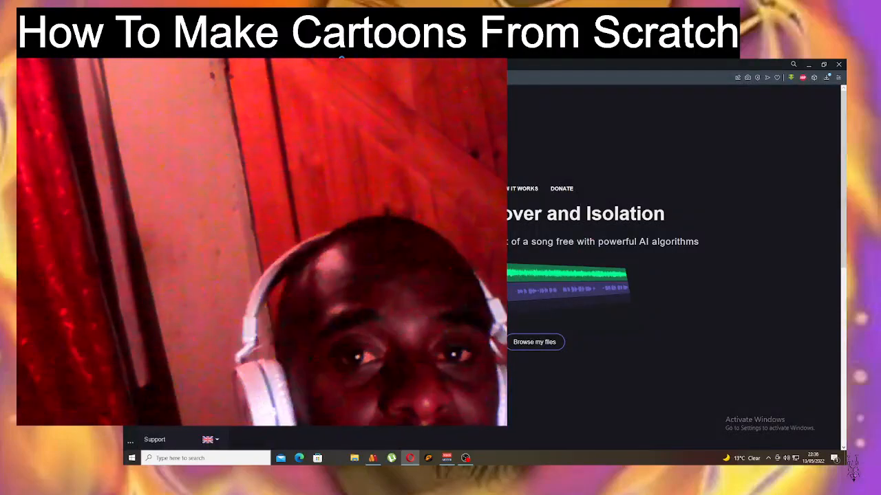
pyautogui.hotkey('ctrl', 't')
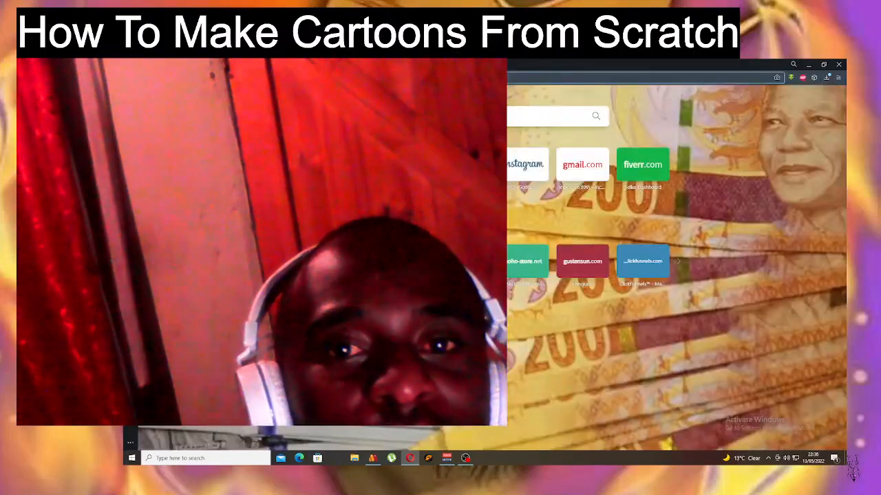
pyautogui.hotkey('ctrl', '1')
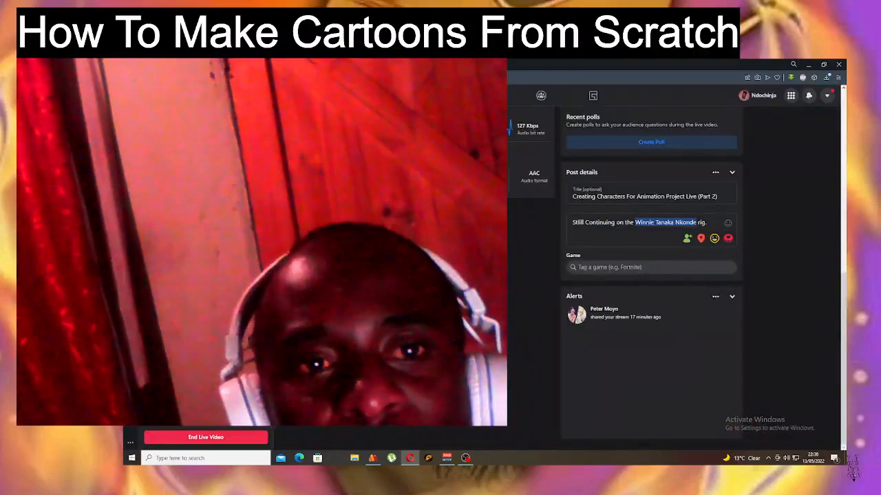
pyautogui.hotkey('ctrl', '2')
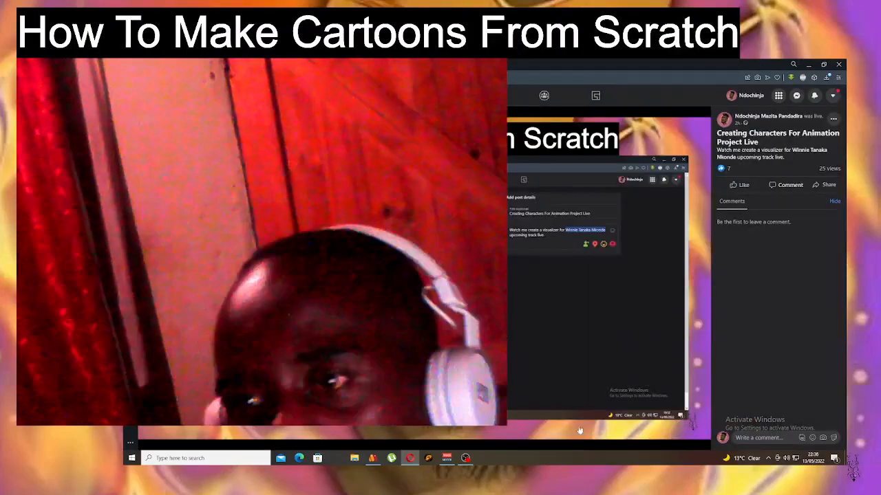
# - Switch to OBS Studio and shrink the webcam video source to a small picture in the scene's upper-left corner
pyautogui.click(466, 460)
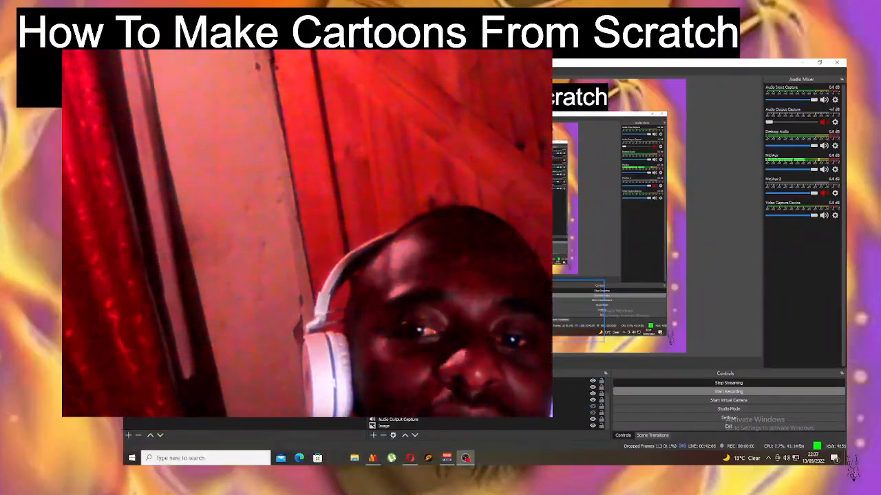
pyautogui.moveTo(505, 309); pyautogui.dragTo(296, 153)
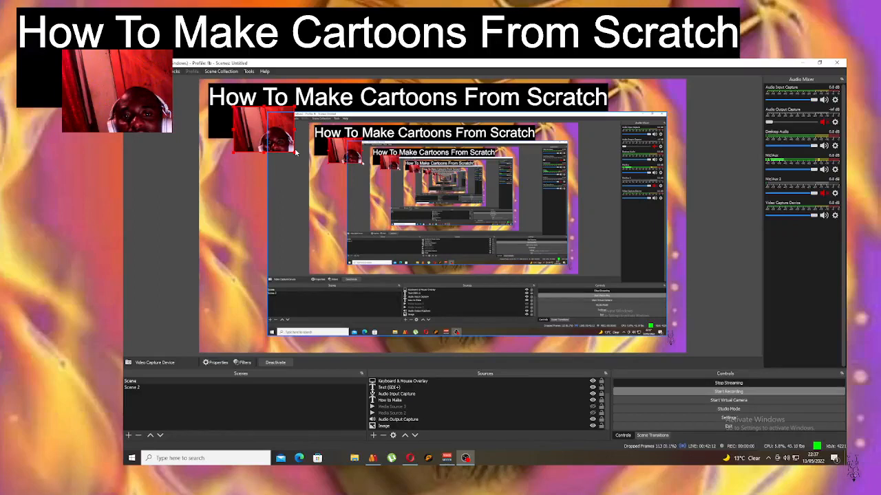
pyautogui.moveTo(296, 153); pyautogui.dragTo(311, 165)
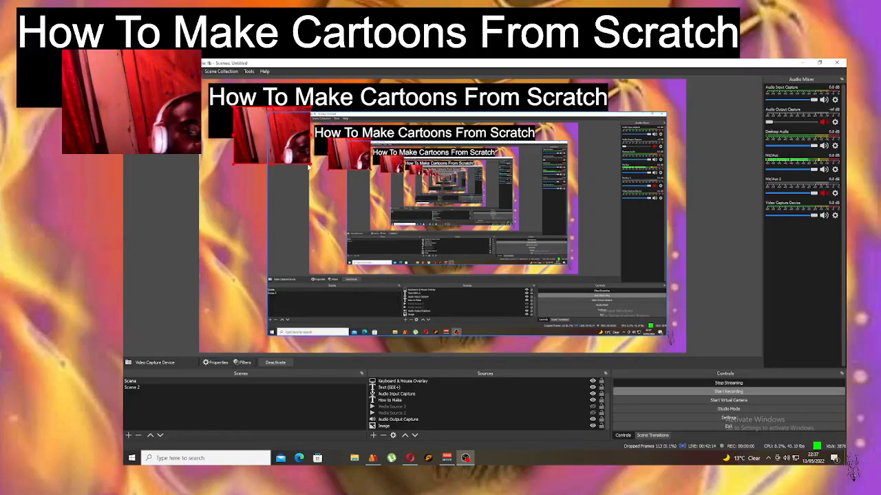
# - Switch to Moho, lower the woman's group layer toward the middle of the frame, and play back part of the lip-sync animation
pyautogui.click(373, 458)
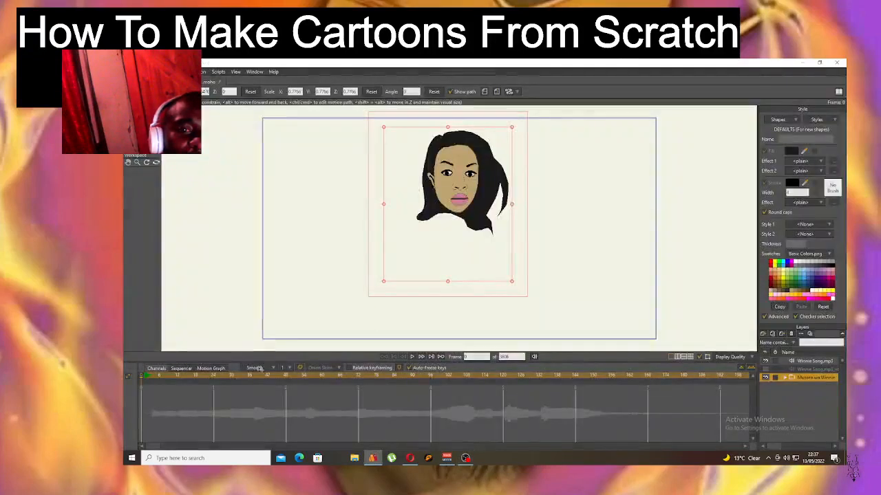
pyautogui.moveTo(449, 173); pyautogui.dragTo(444, 230)
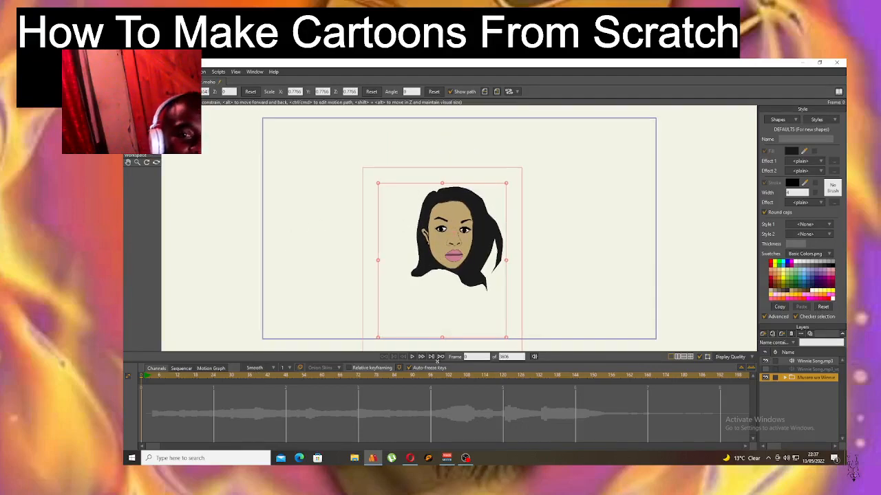
pyautogui.click(412, 358)
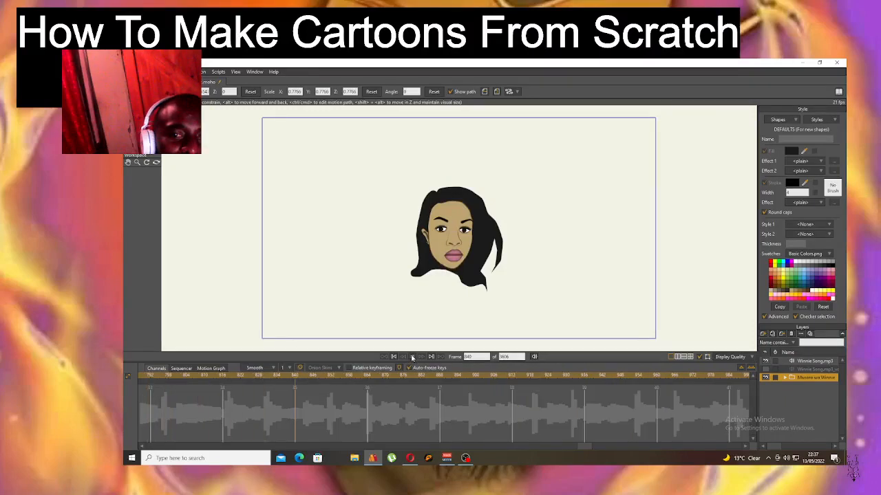
pyautogui.click(412, 357)
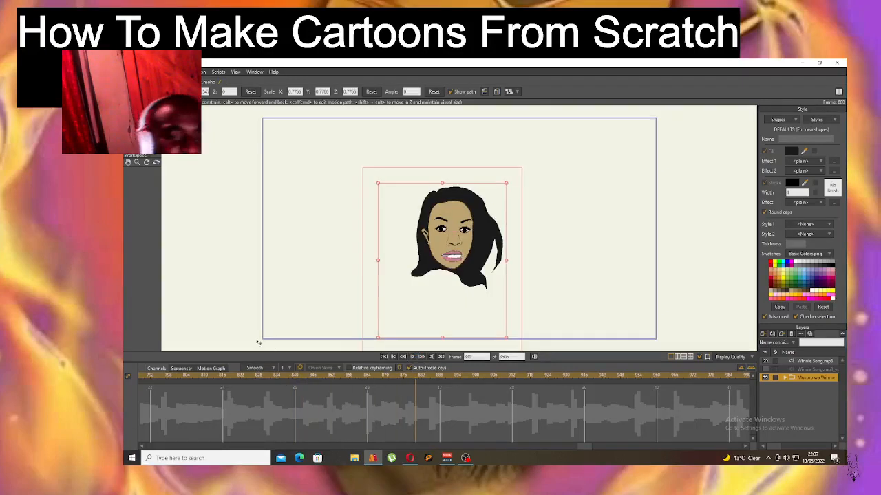
# - Check the Facebook live video page in the Opera browser, and return to OBS Studio
pyautogui.click(410, 457)
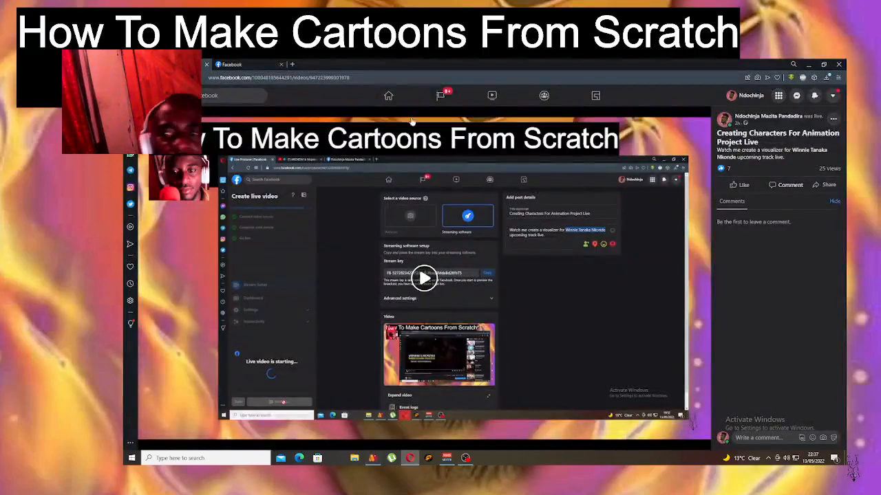
pyautogui.click(465, 458)
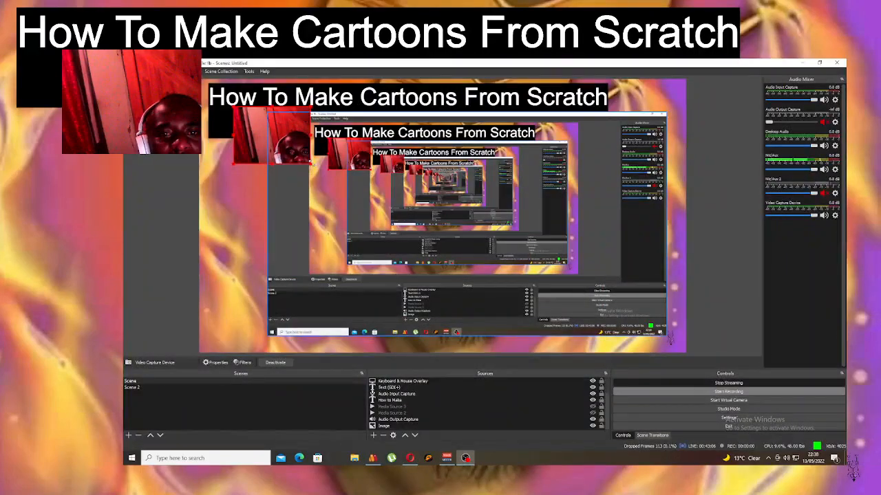